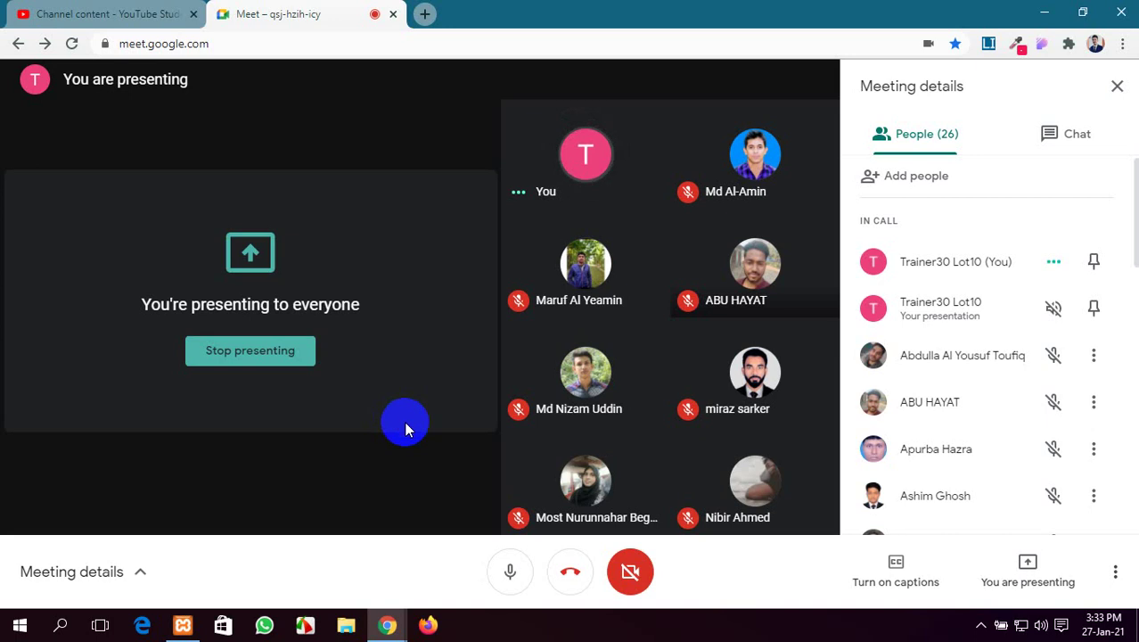
Load the cPanel login page in a new tab from the address-bar suggestion, credentials prefilled
left_click(424, 13)
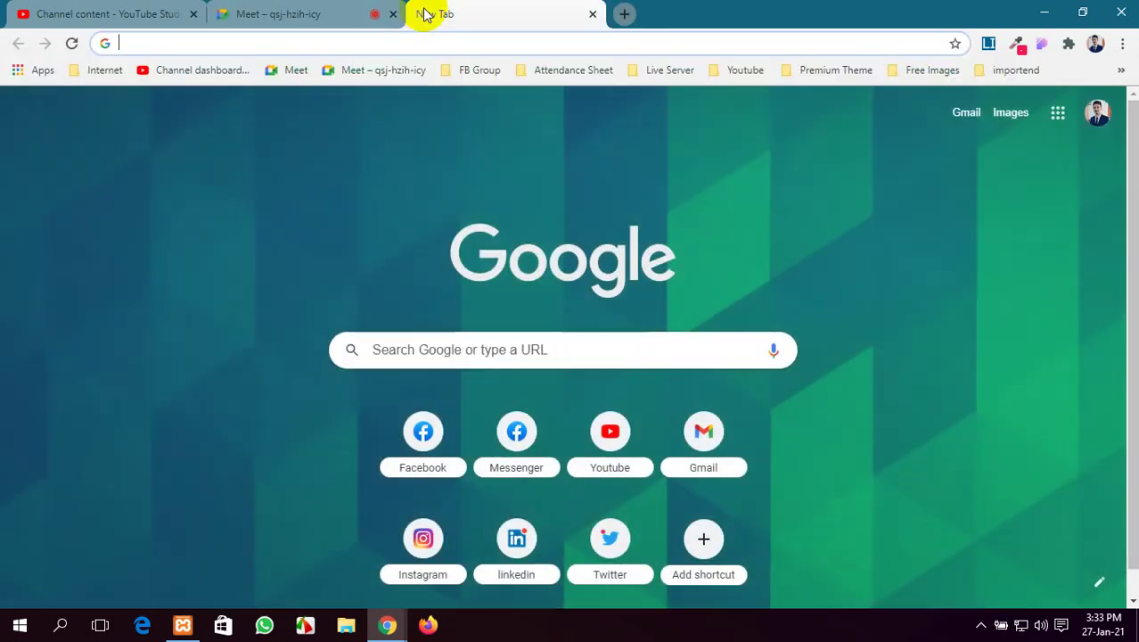
type("s")
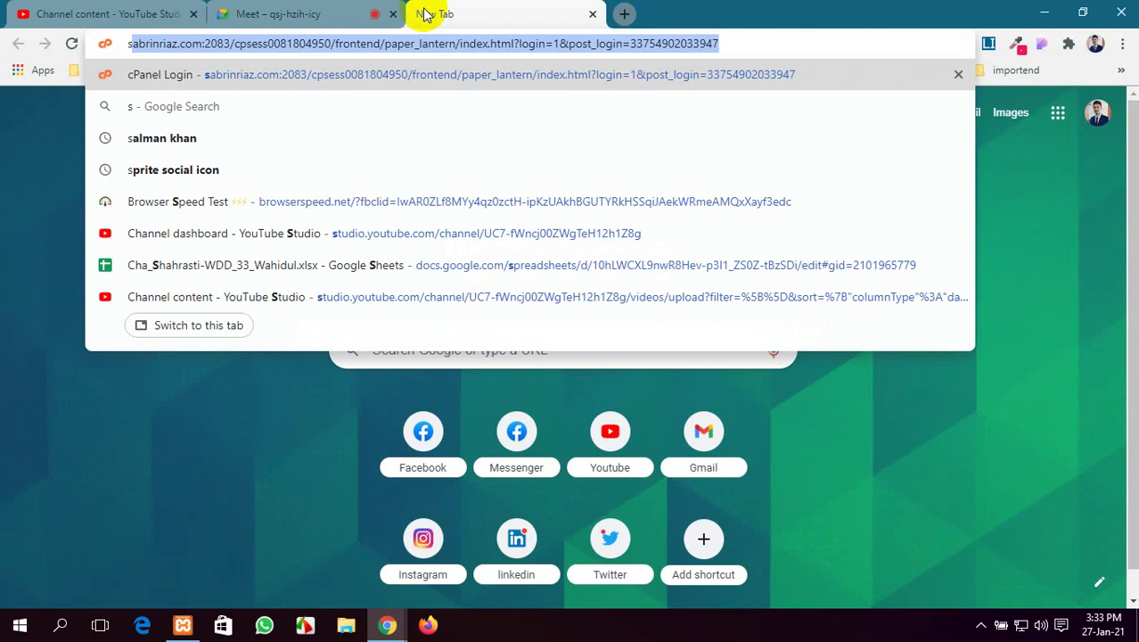
key("Return")
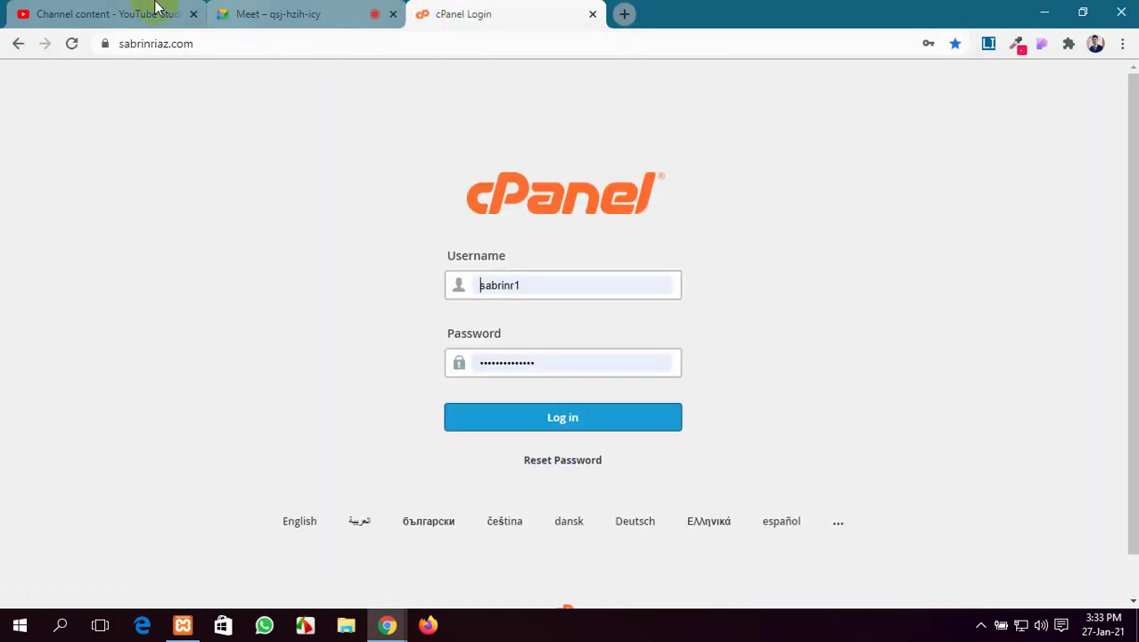
mouse_move(237, 38)
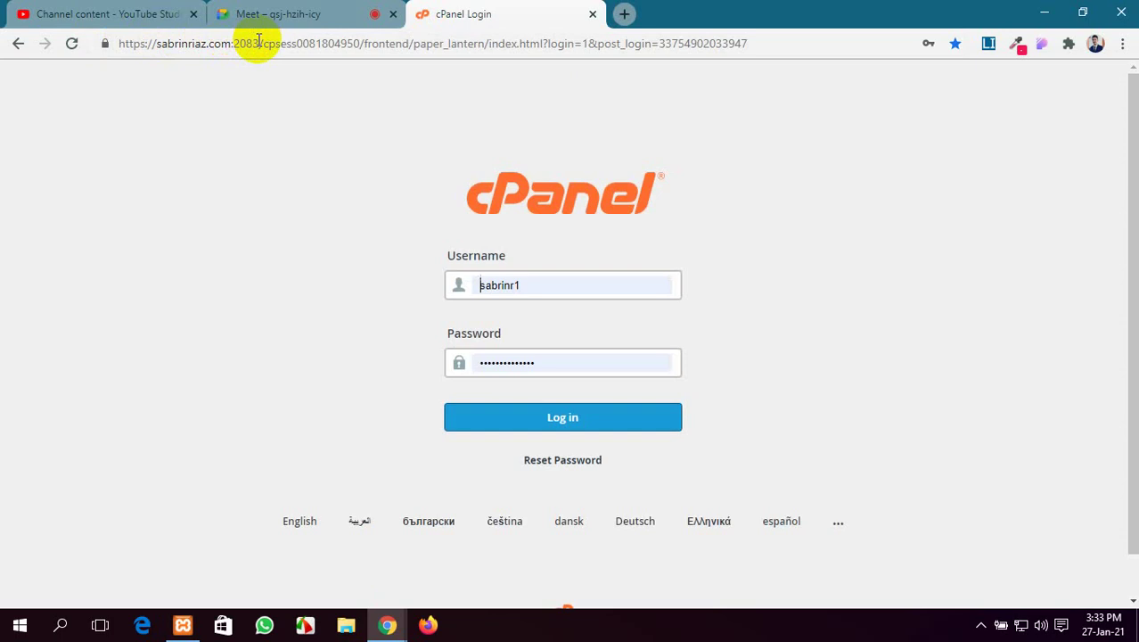
left_click(256, 9)
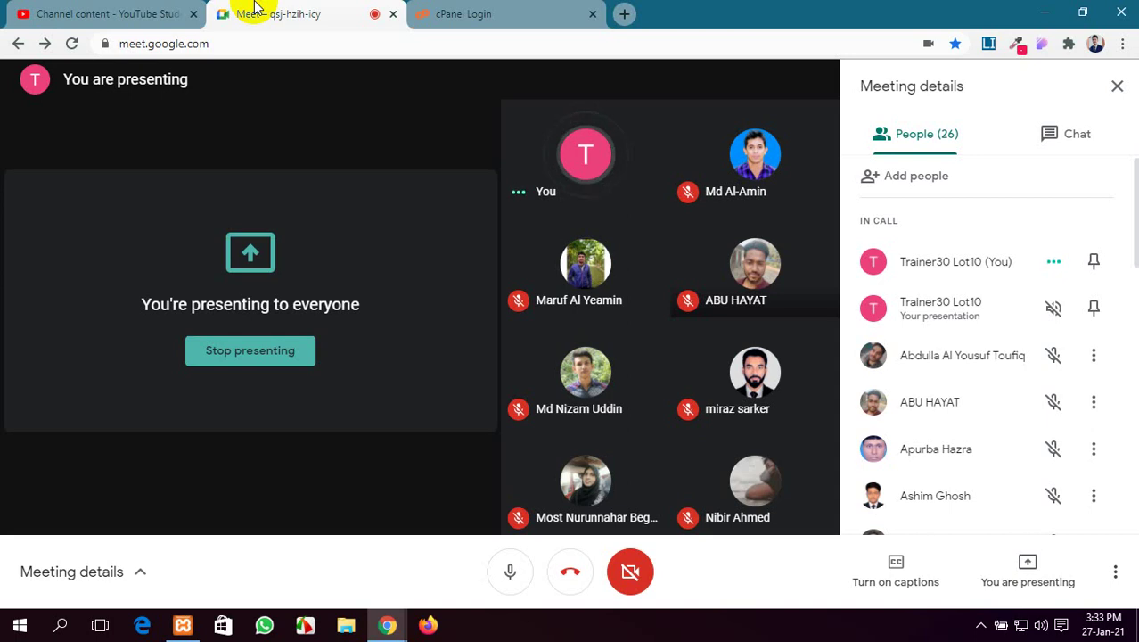
left_click(482, 7)
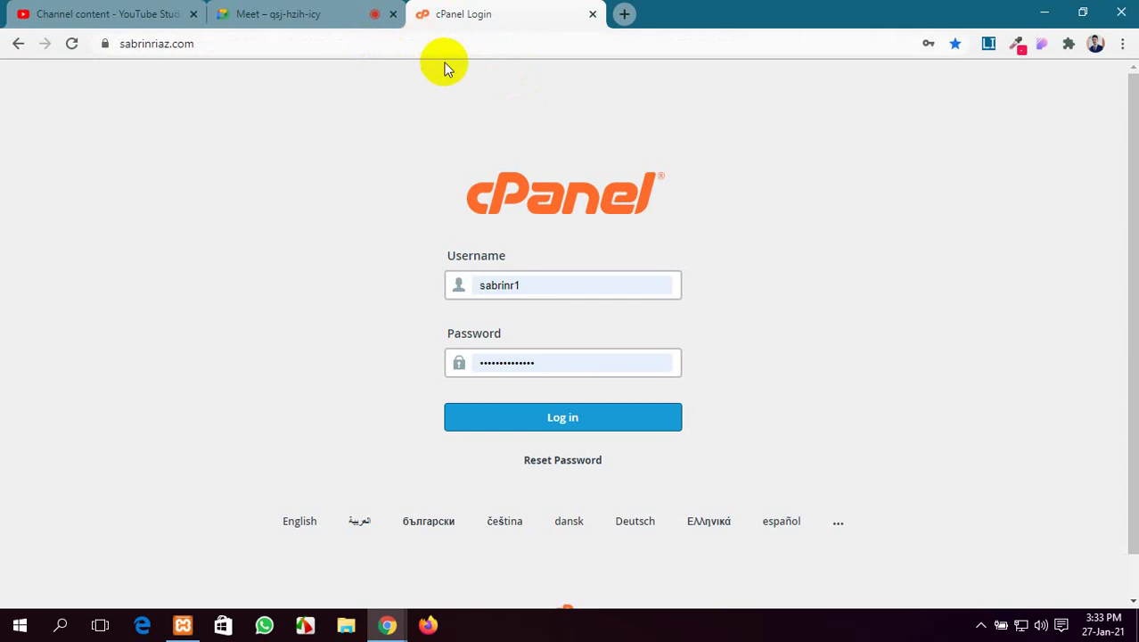
scroll(539, 196, "down", 1)
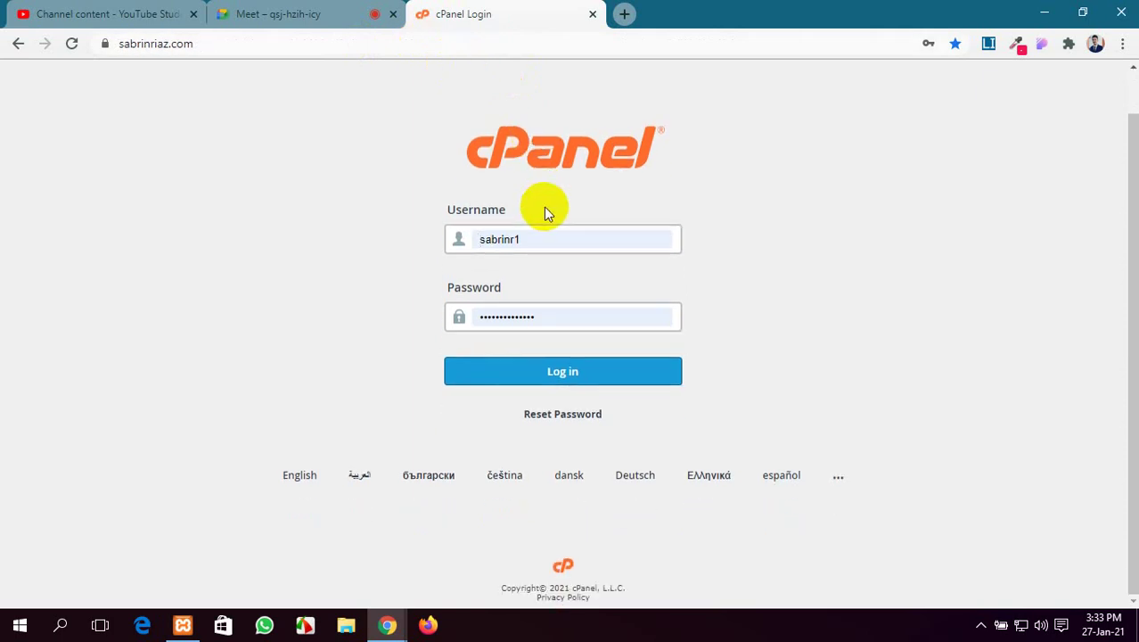
Log in to cPanel and scroll the dashboard's Files, Databases, Metrics and Security sections down to Software
left_click(549, 377)
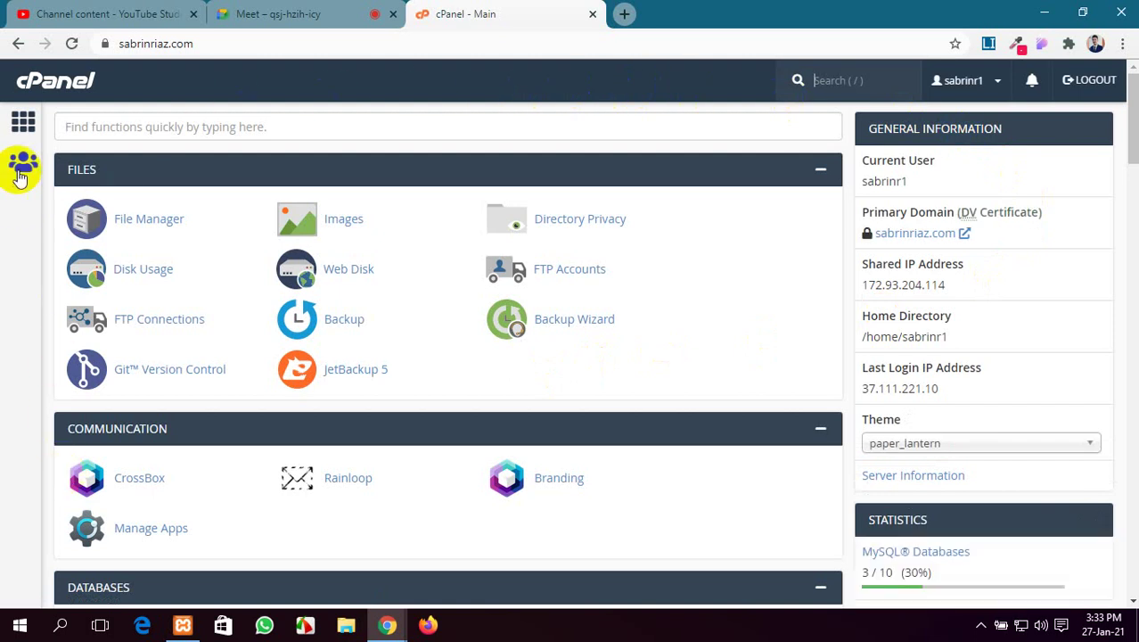
left_click(20, 134)
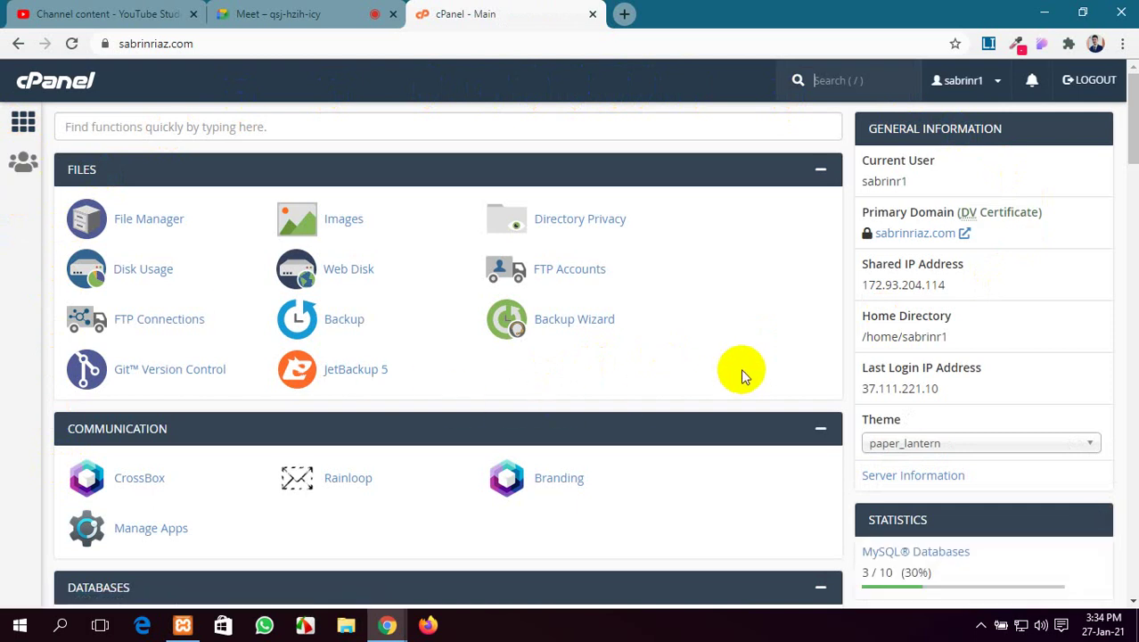
scroll(426, 297, "down", 3)
scroll(426, 298, "down", 20)
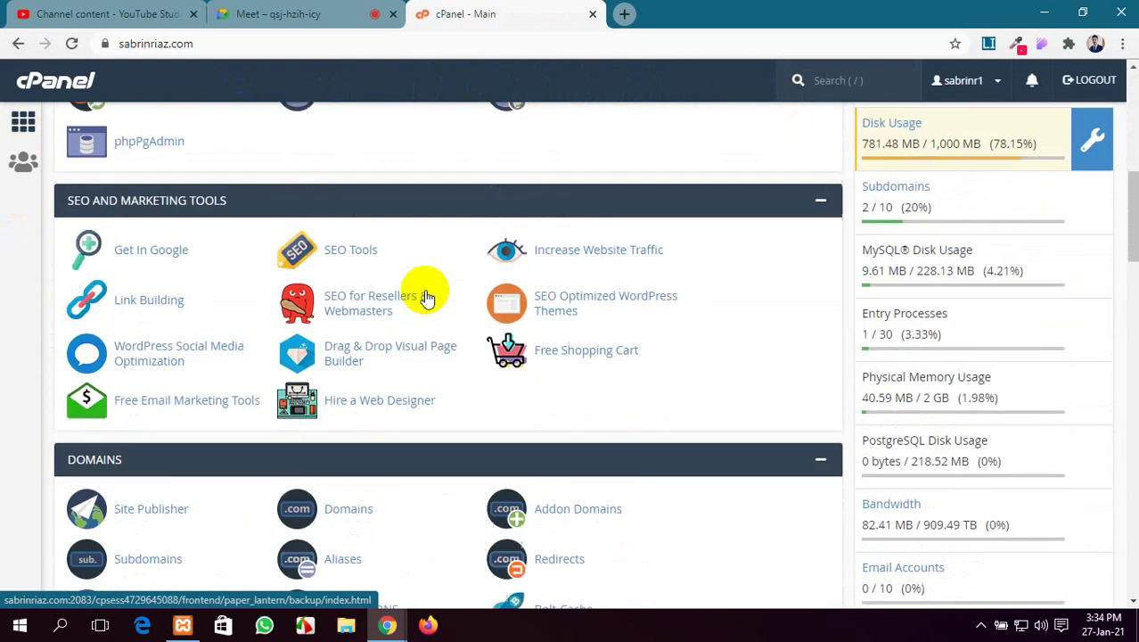
scroll(427, 298, "down", 8)
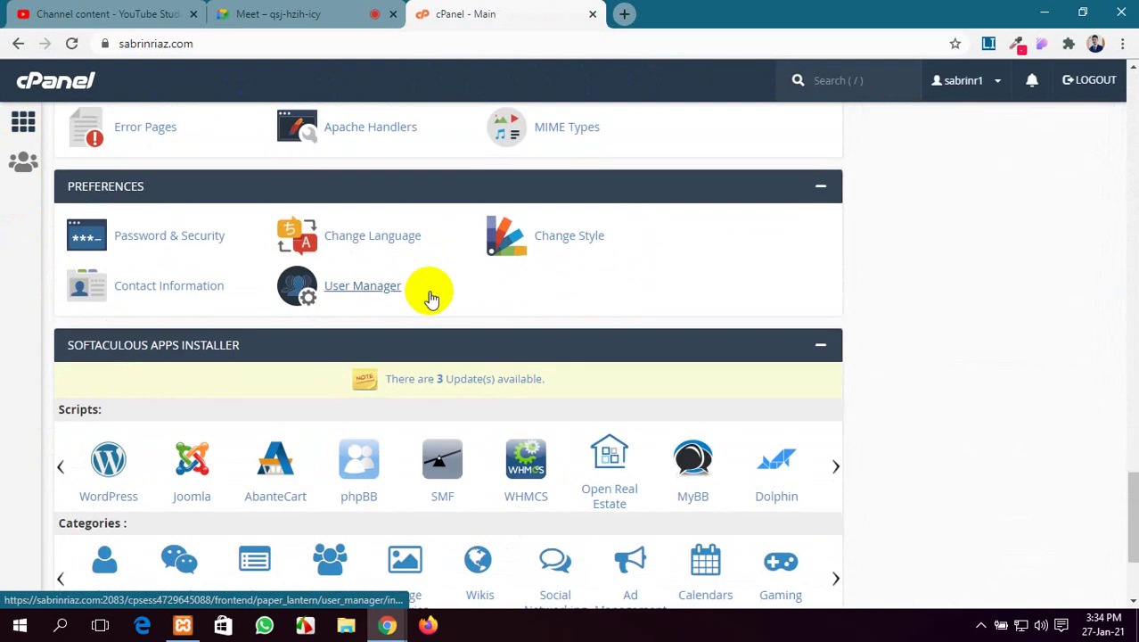
scroll(429, 299, "up", 15)
scroll(434, 299, "up", 18)
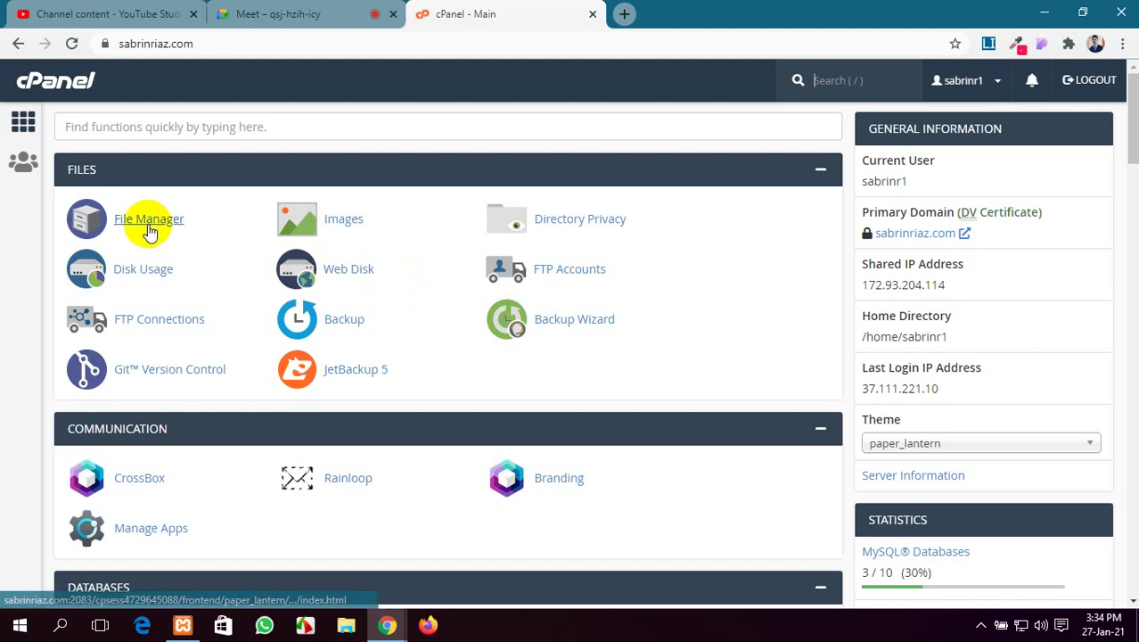
scroll(318, 271, "down", 2)
scroll(318, 271, "up", 2)
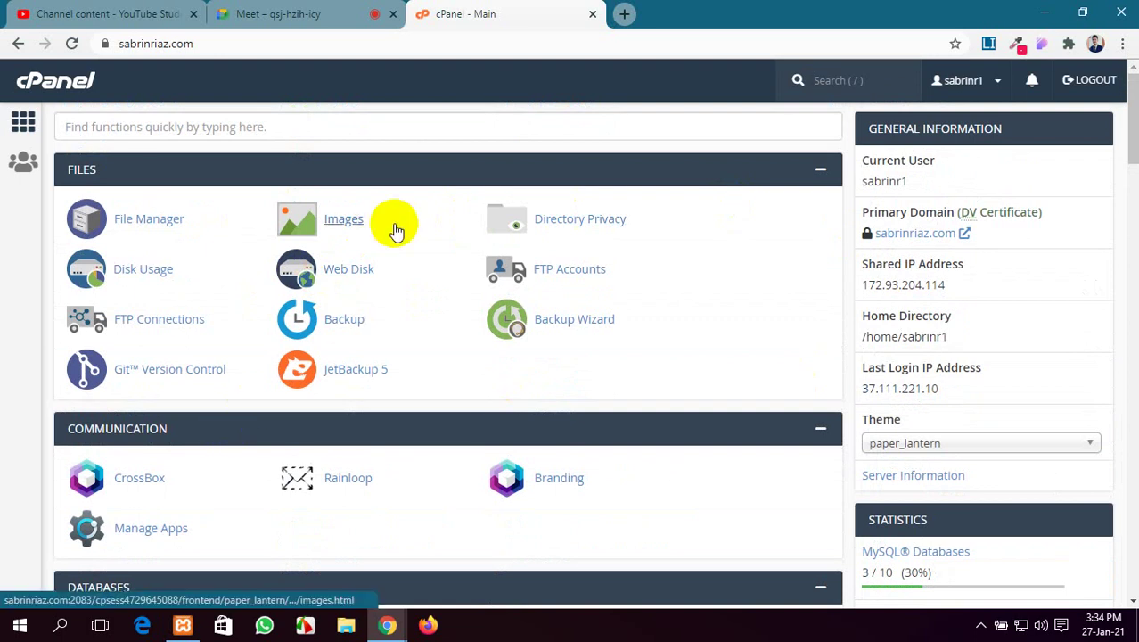
scroll(396, 228, "down", 12)
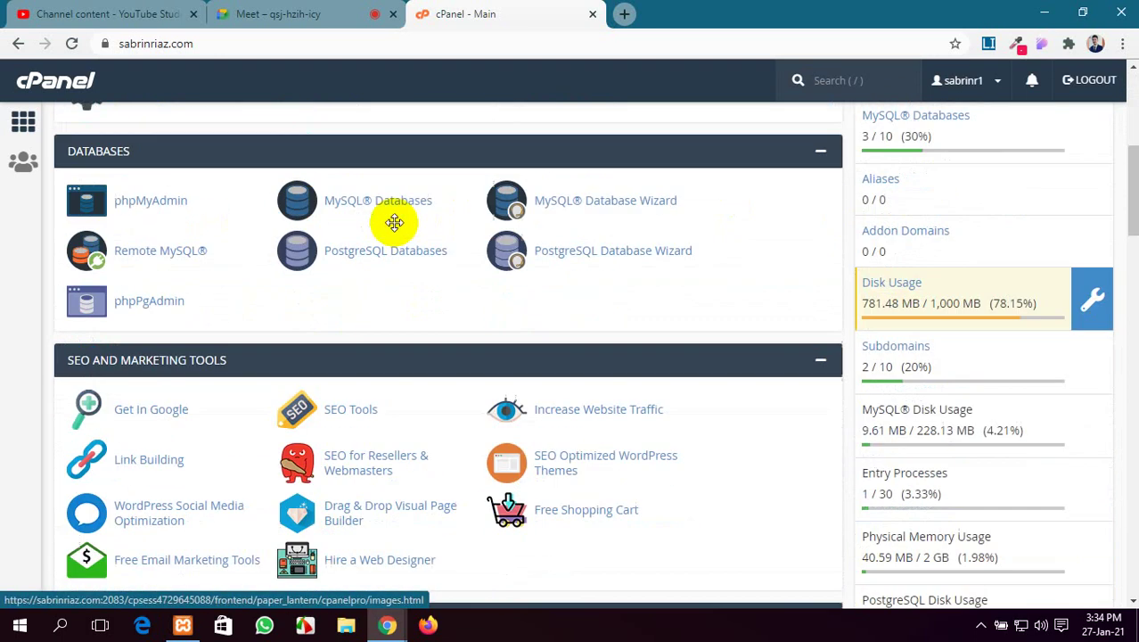
scroll(395, 225, "down", 6)
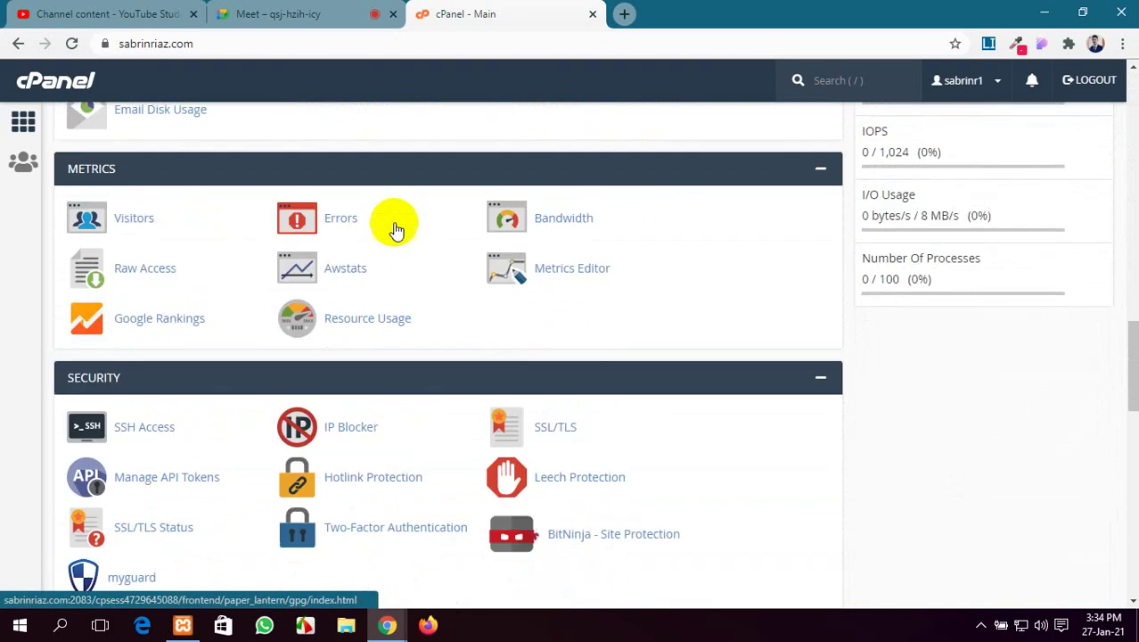
scroll(396, 228, "down", 2)
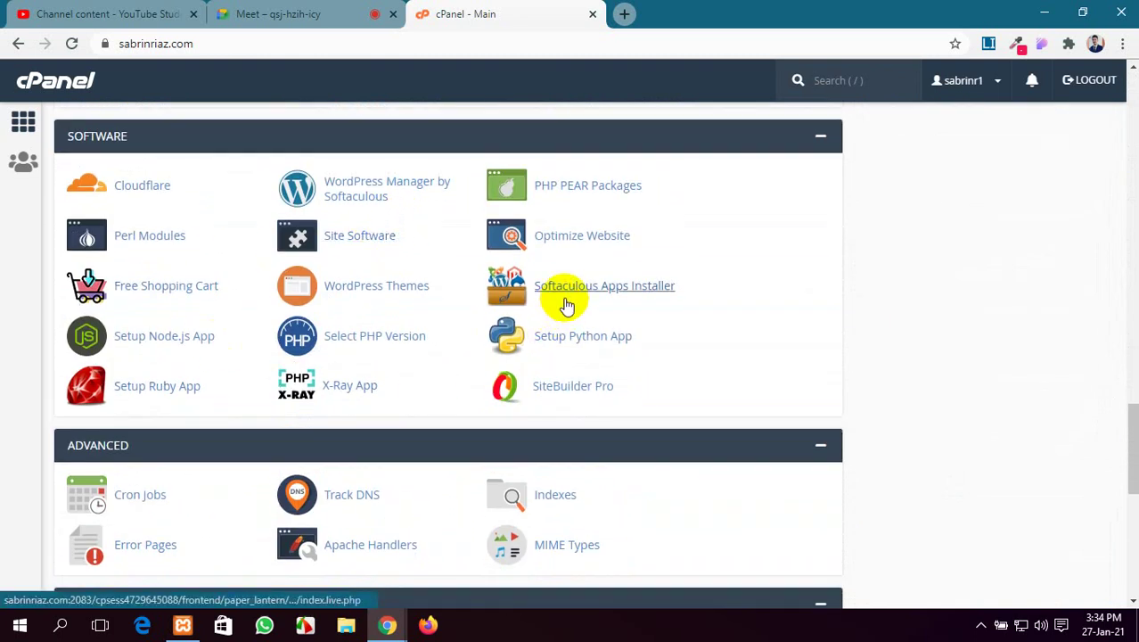
Open Softaculous and start installing WordPress from its Top Scripts tile
left_click(613, 292)
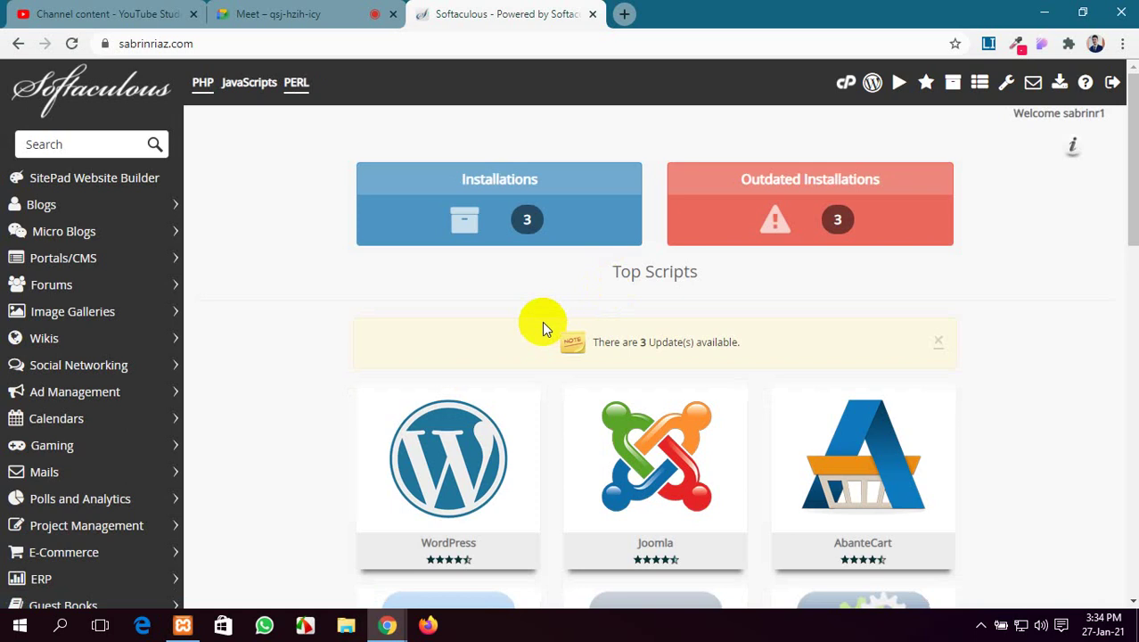
scroll(545, 328, "down", 3)
mouse_move(465, 285)
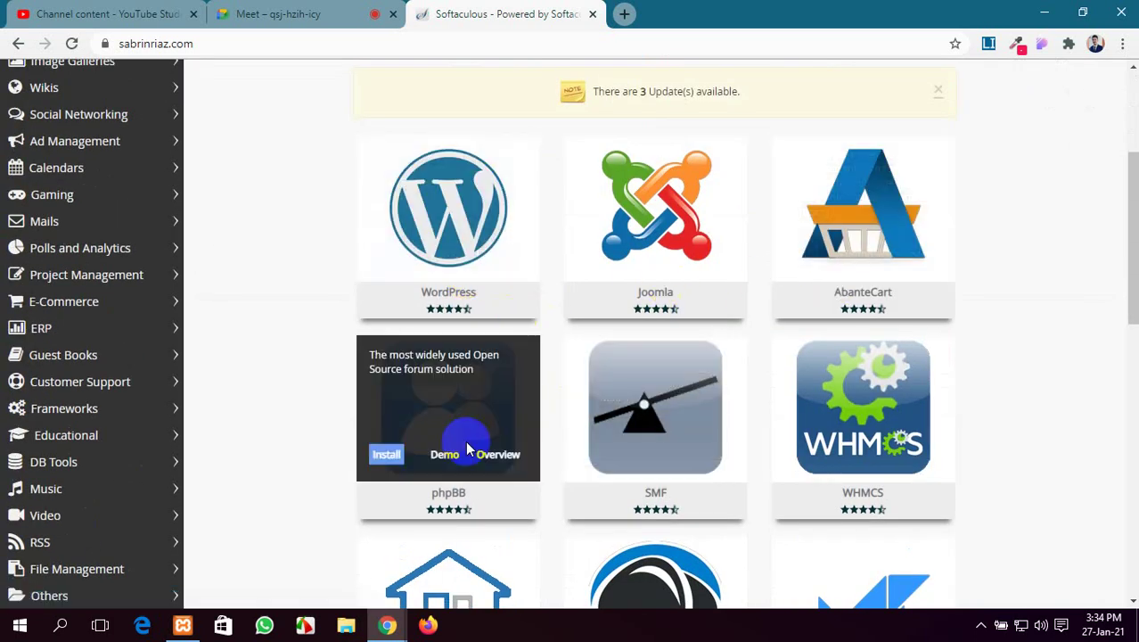
scroll(698, 445, "down", 5)
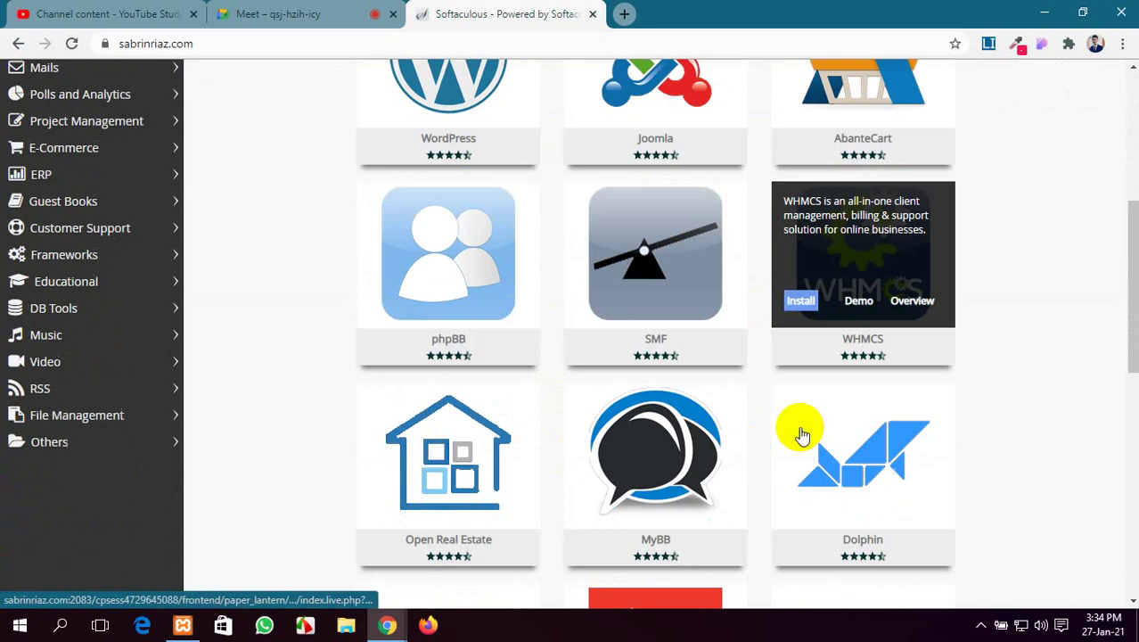
scroll(829, 347, "down", 4)
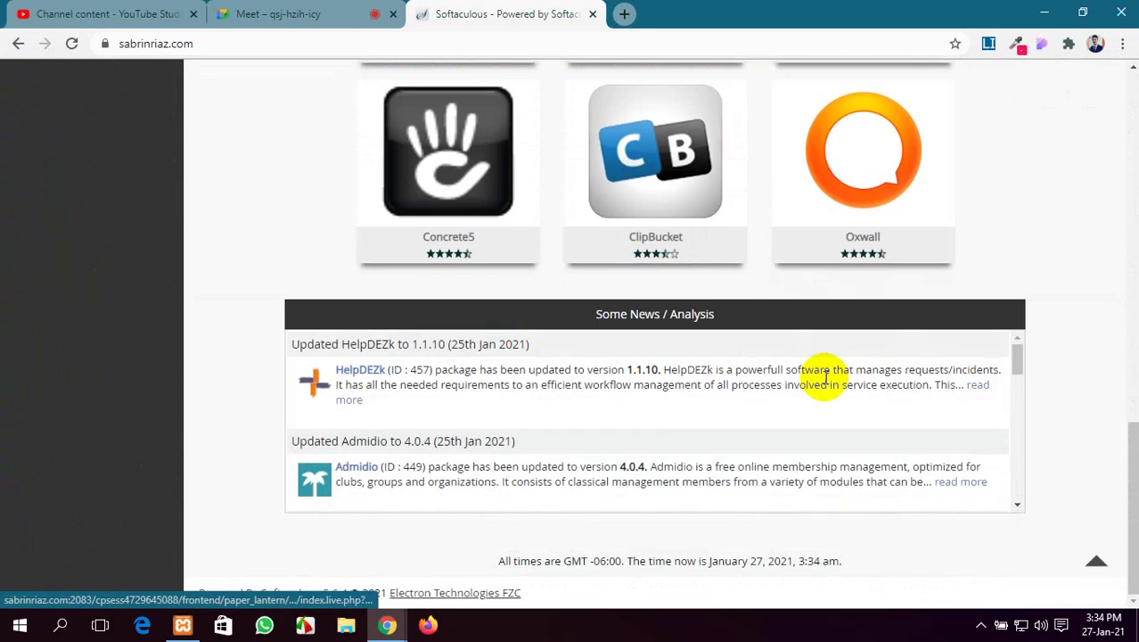
scroll(603, 363, "up", 4)
scroll(604, 372, "up", 7)
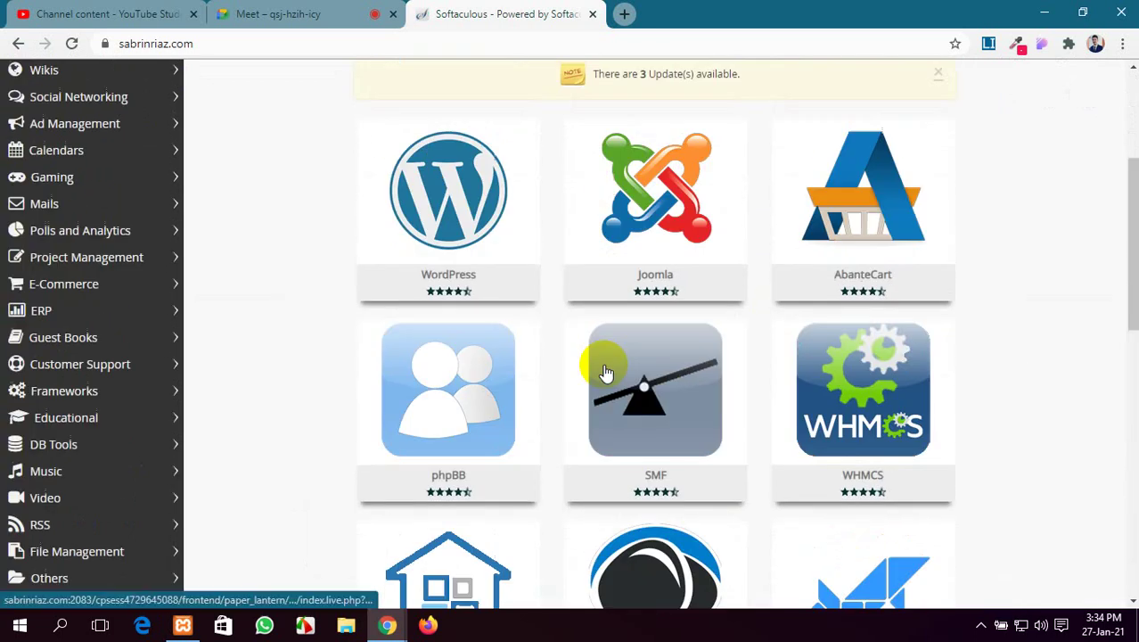
scroll(604, 370, "down", 2)
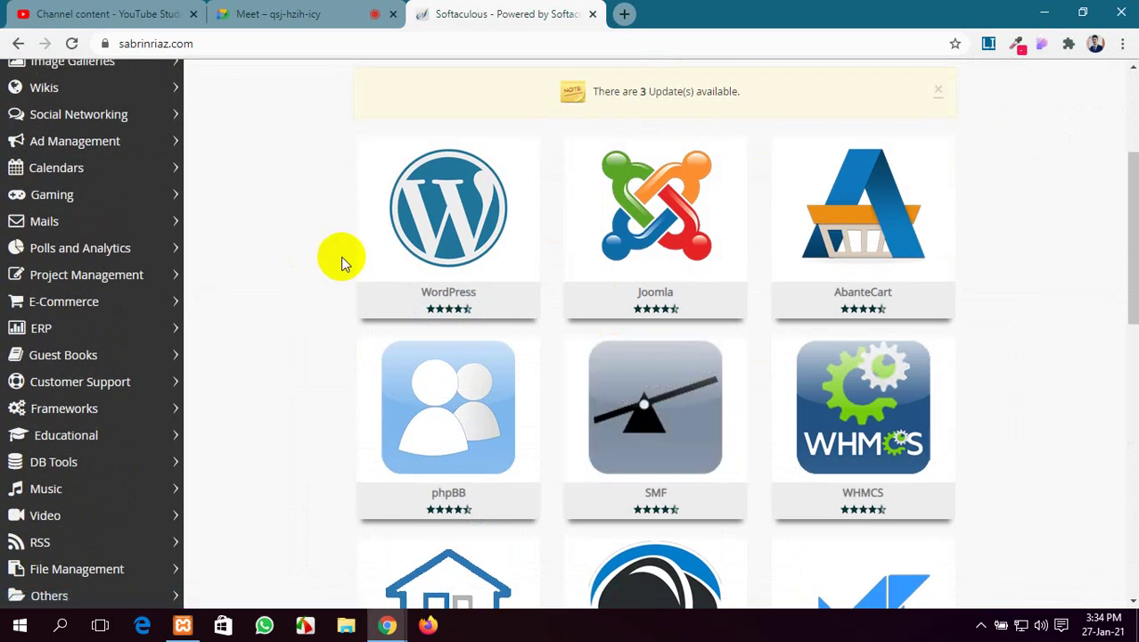
mouse_move(413, 239)
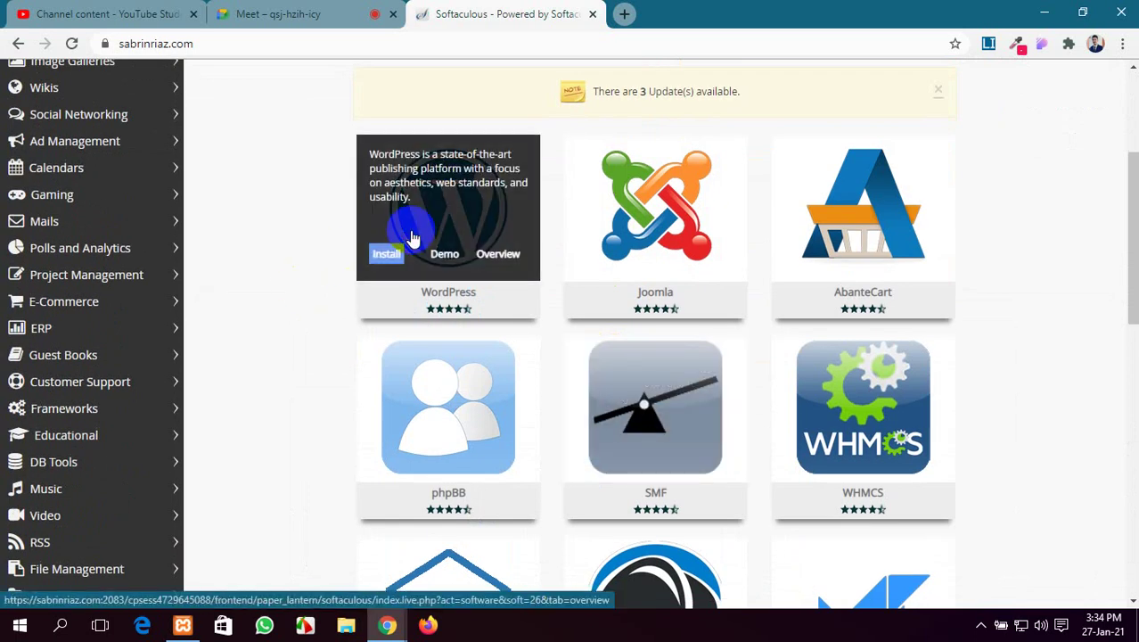
left_click(387, 254)
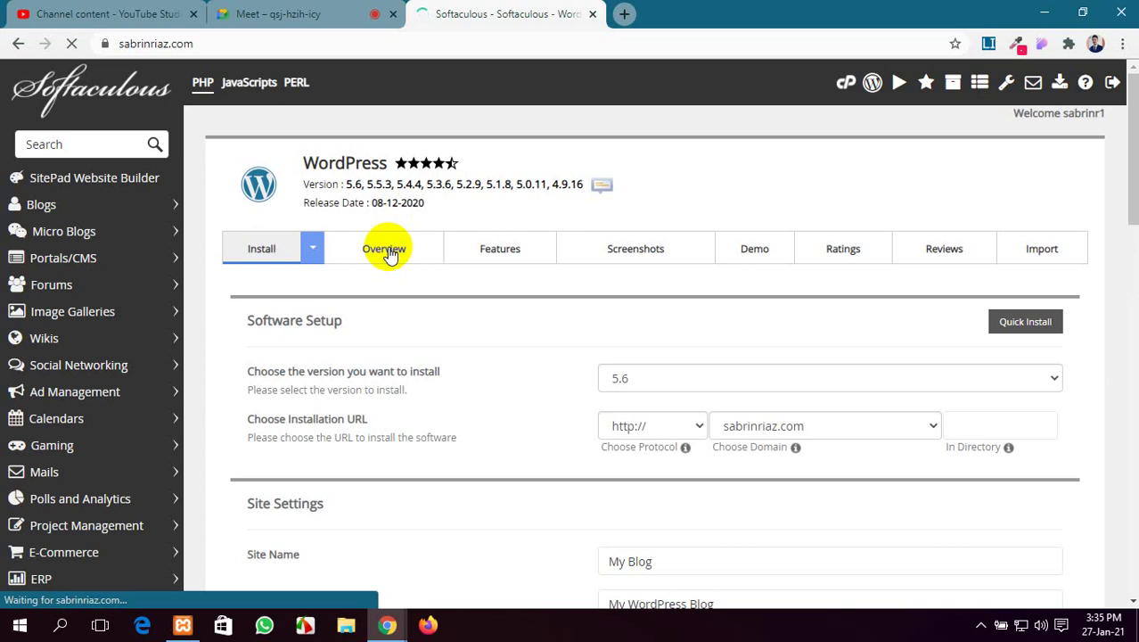
scroll(736, 343, "down", 2)
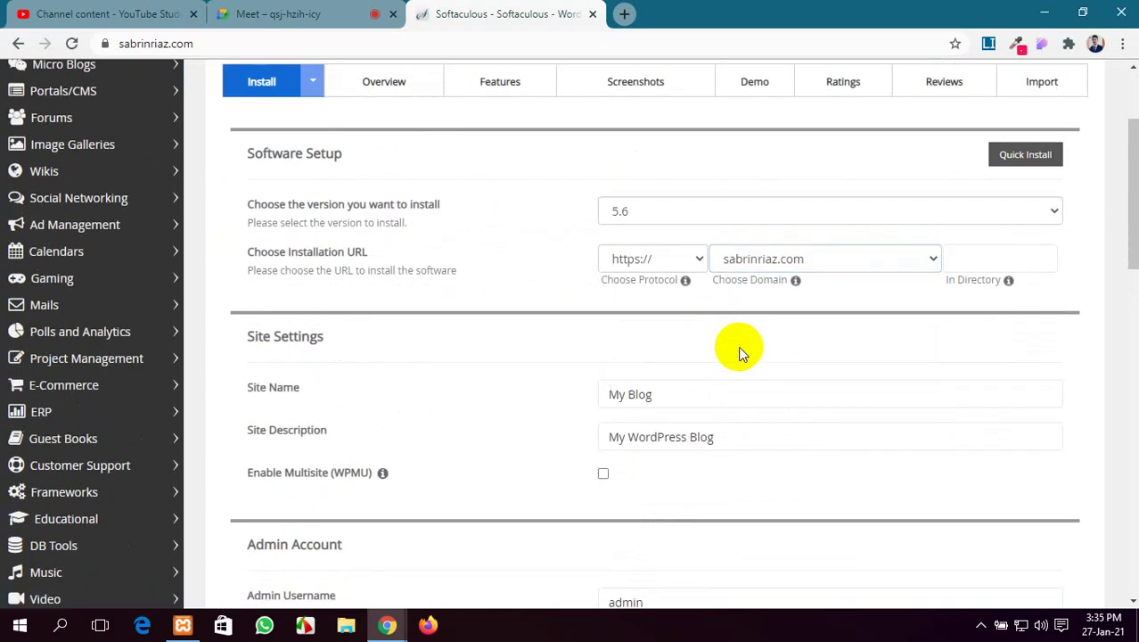
scroll(738, 347, "up", 1)
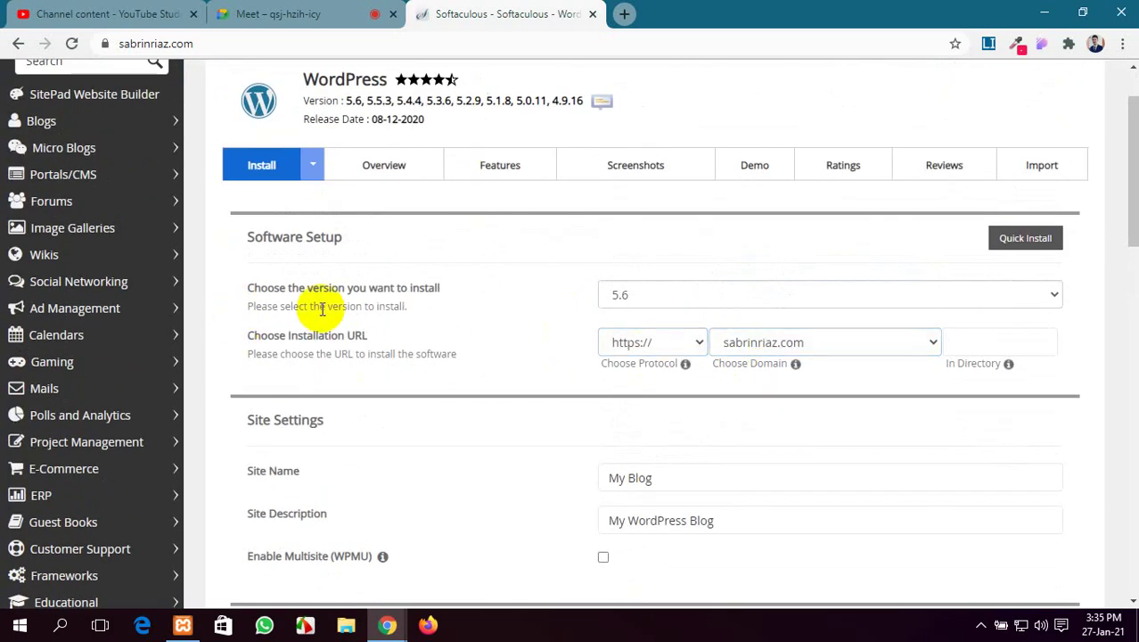
left_click(1007, 295)
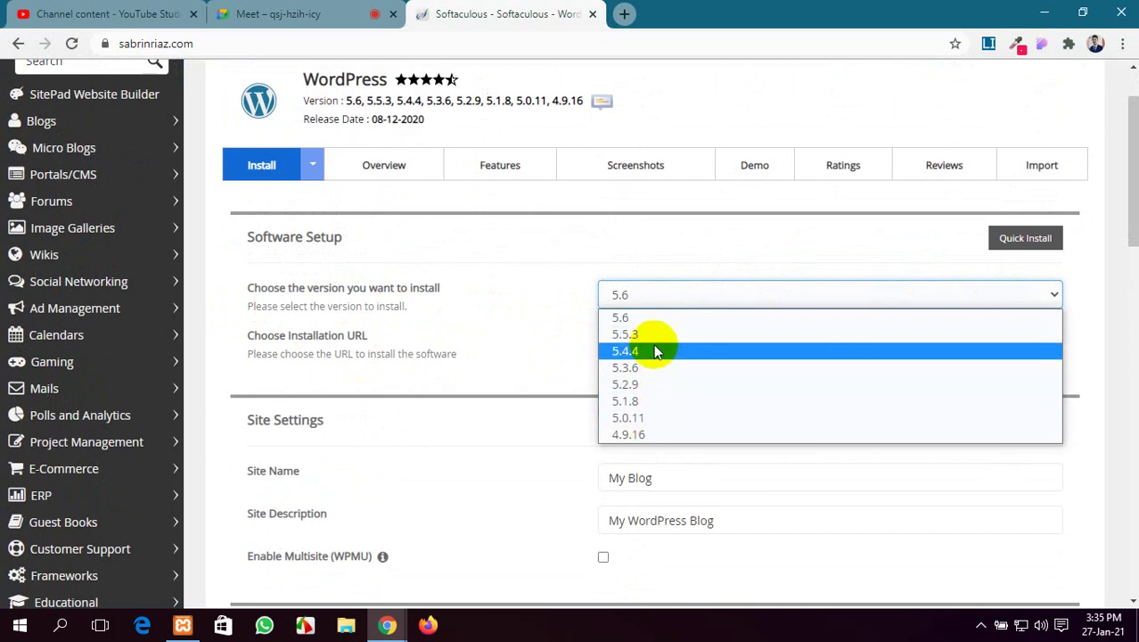
left_click(648, 297)
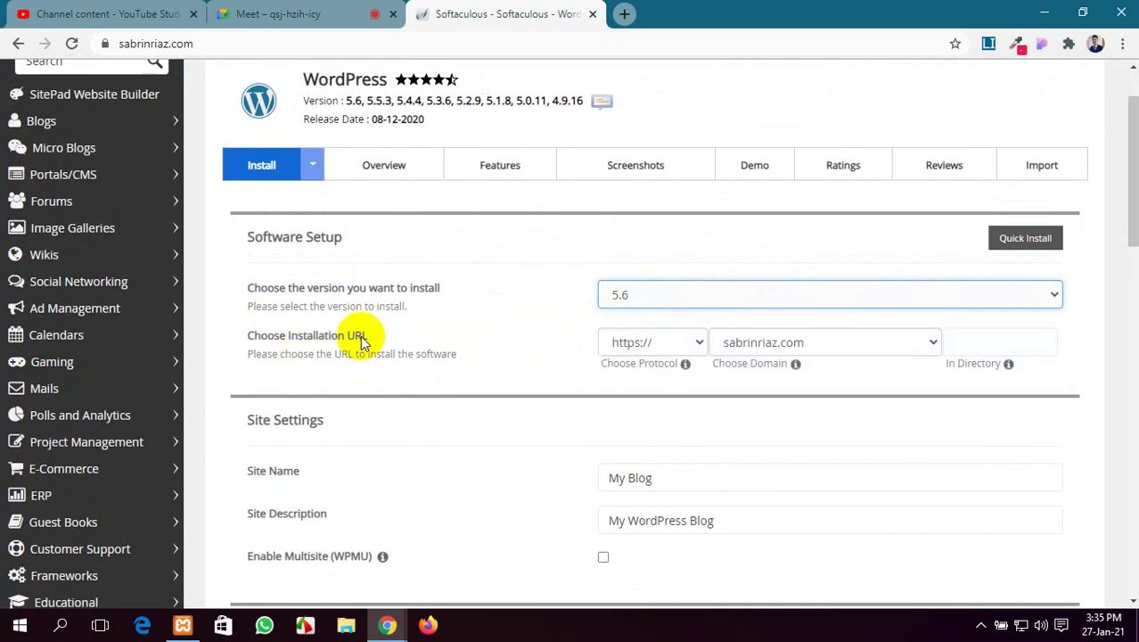
left_click(680, 343)
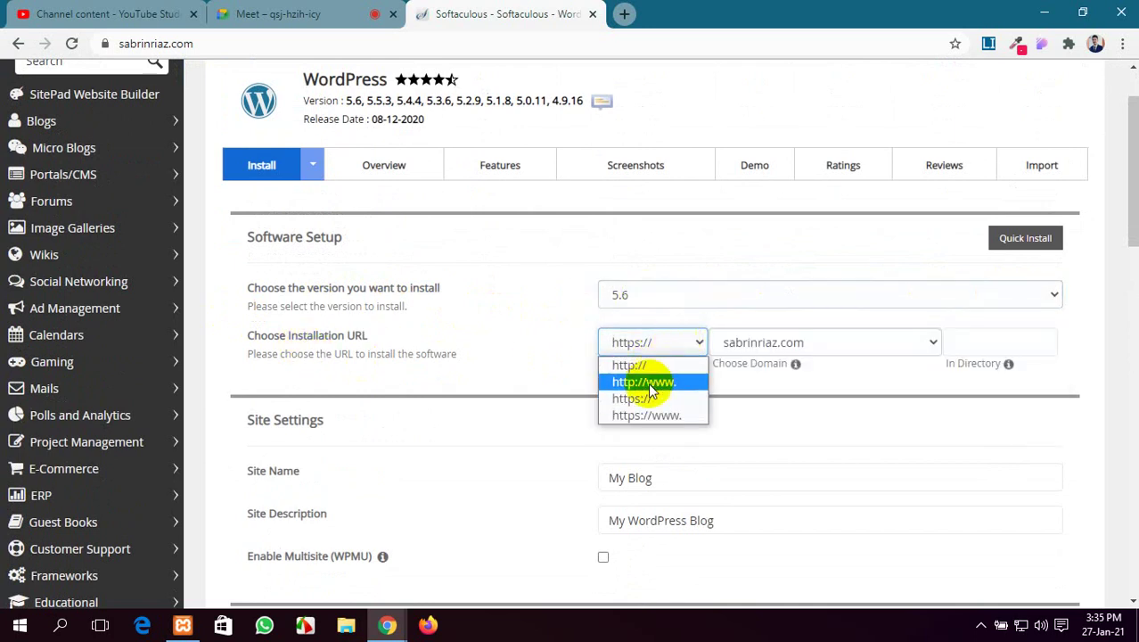
left_click(520, 314)
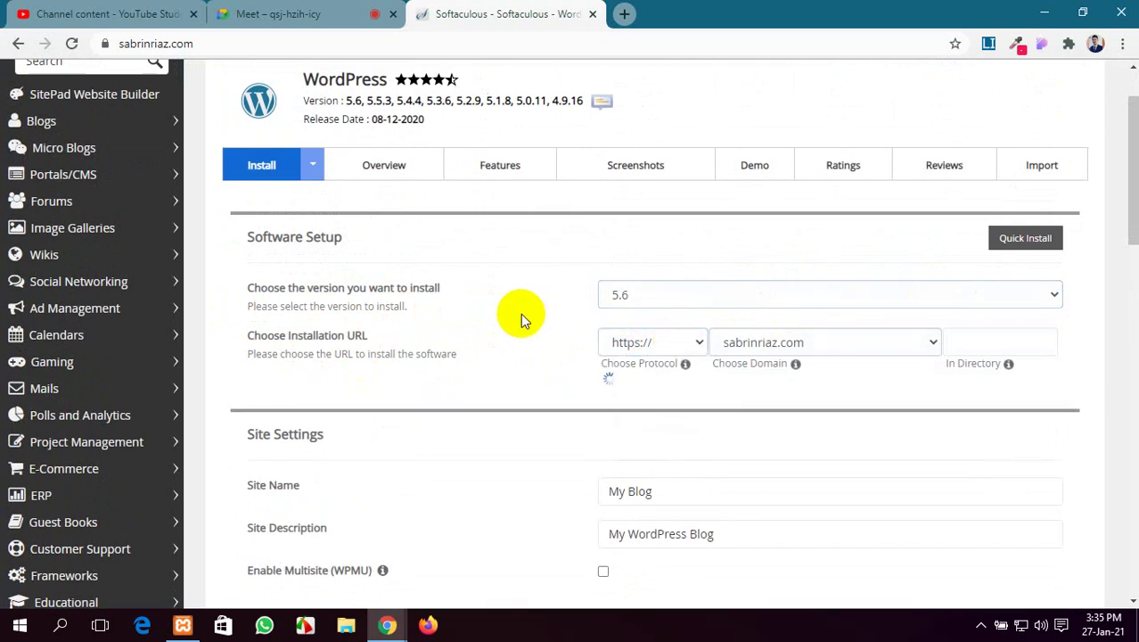
left_click(654, 338)
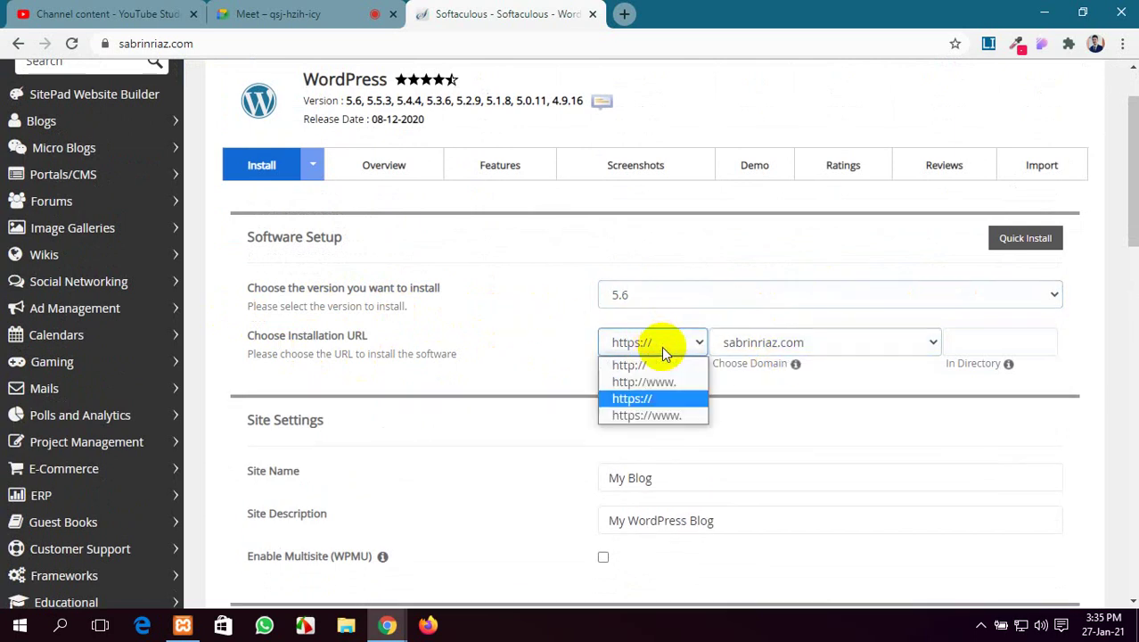
left_click(658, 367)
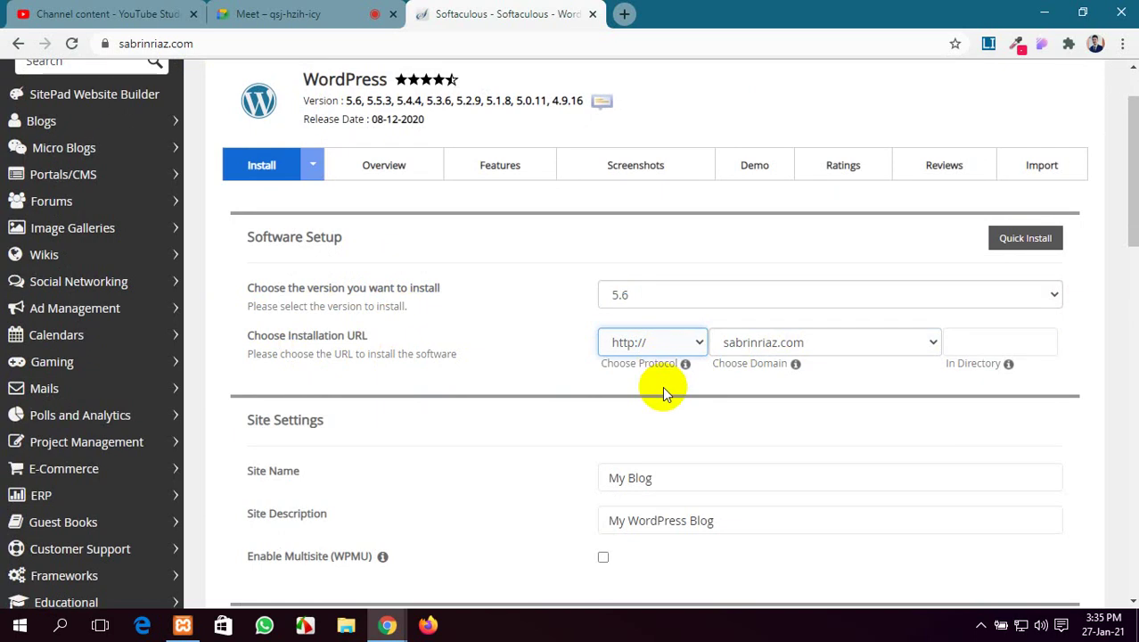
scroll(967, 208, "down", 2)
left_click(990, 170)
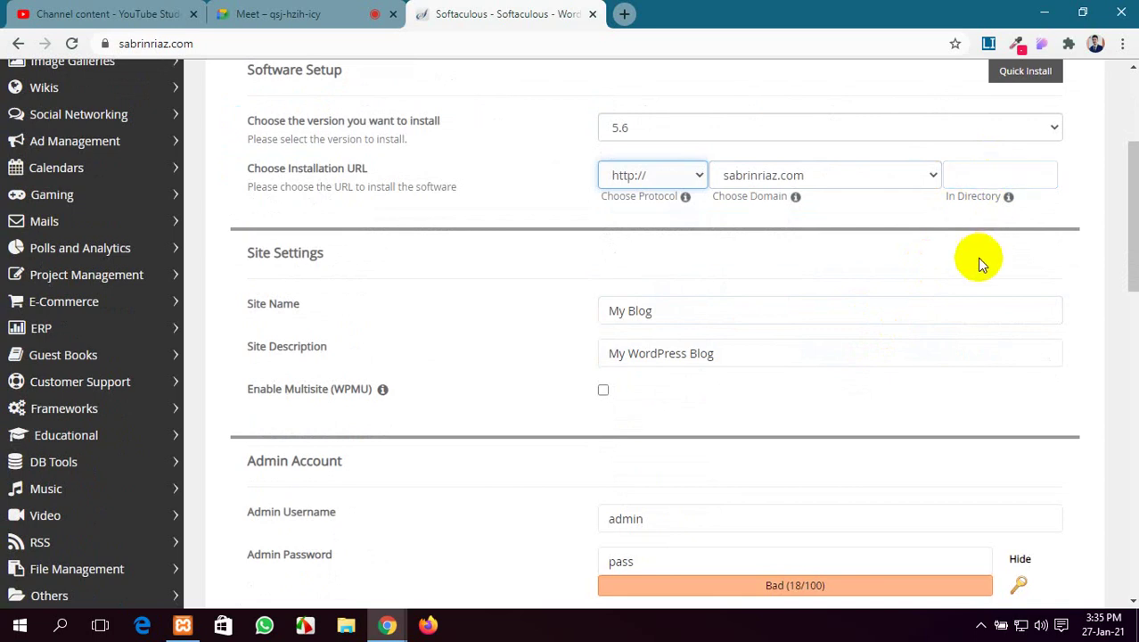
scroll(928, 260, "down", 1)
scroll(758, 321, "down", 1)
scroll(700, 347, "up", 1)
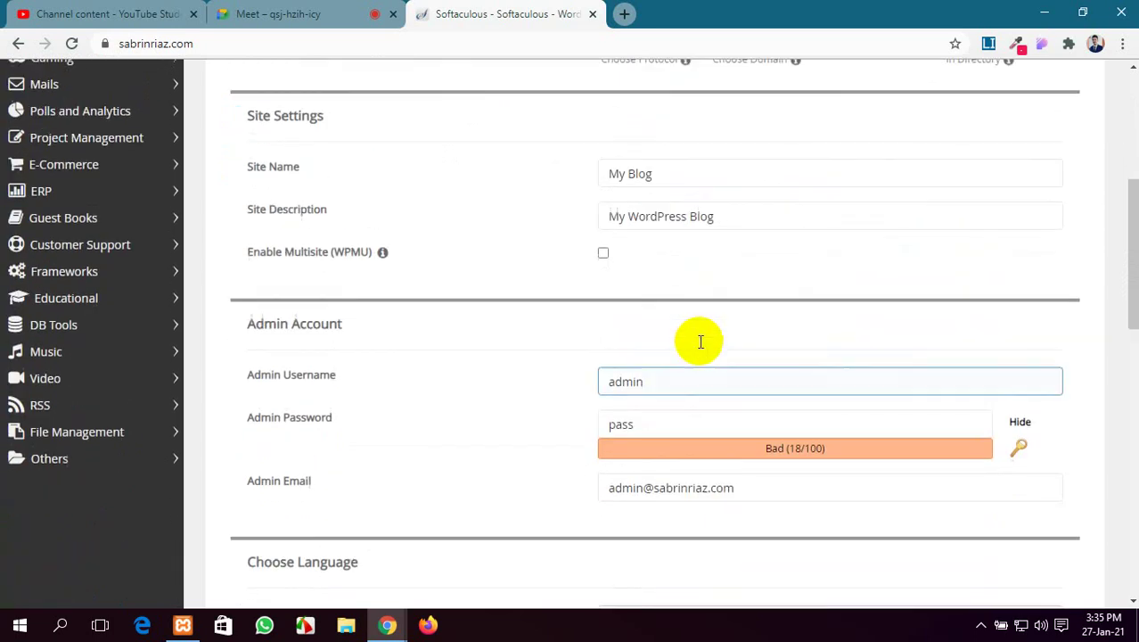
left_click(267, 224)
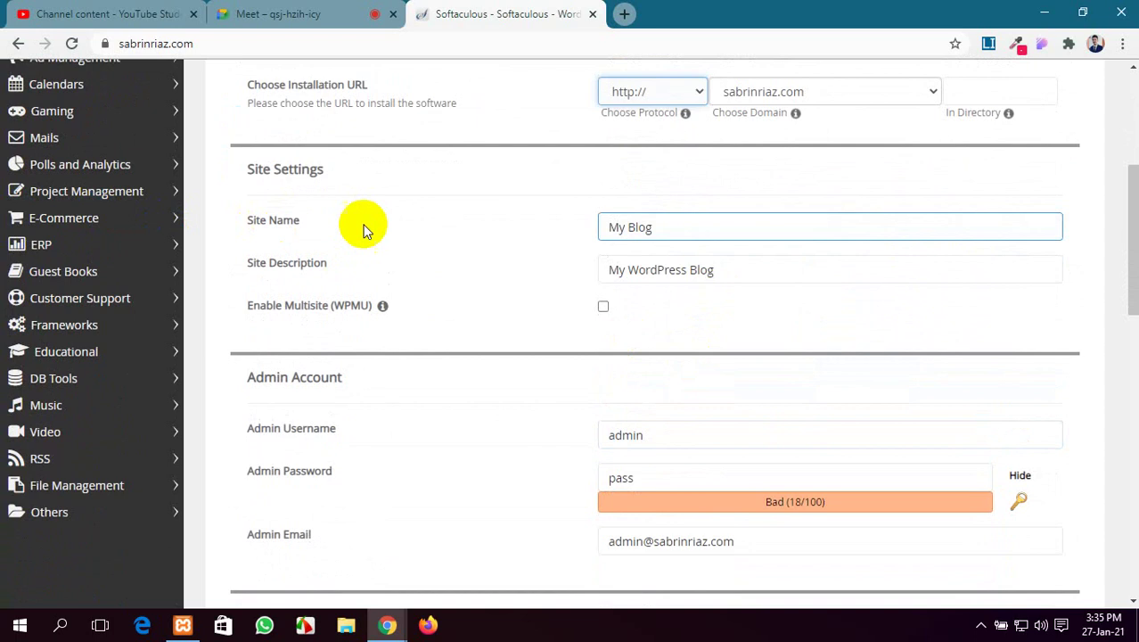
left_click(722, 227)
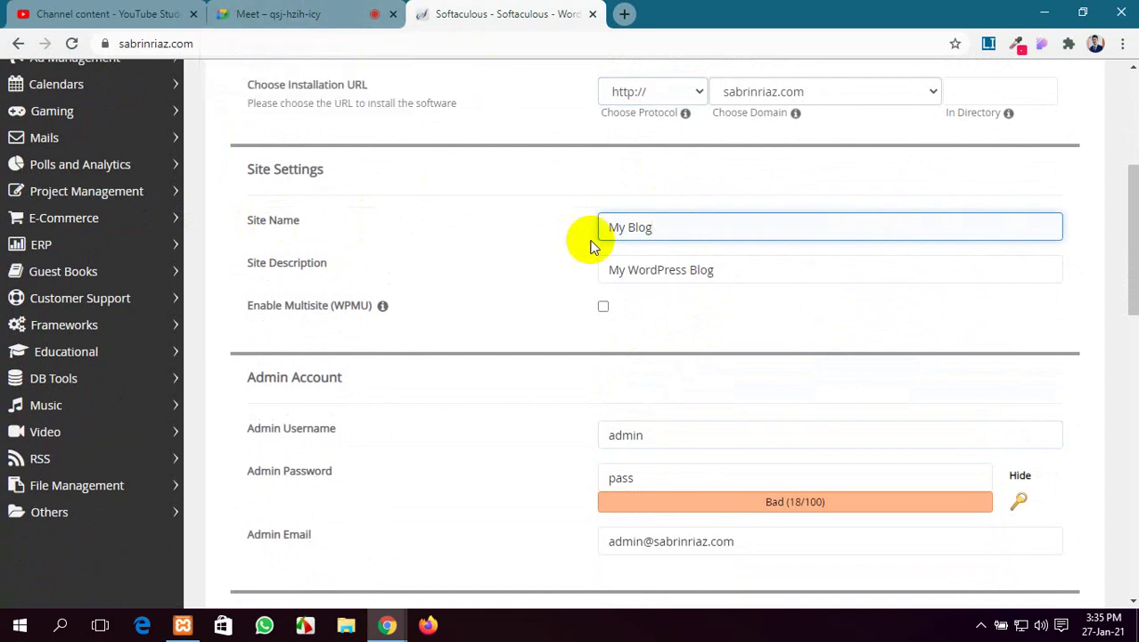
left_click(734, 272)
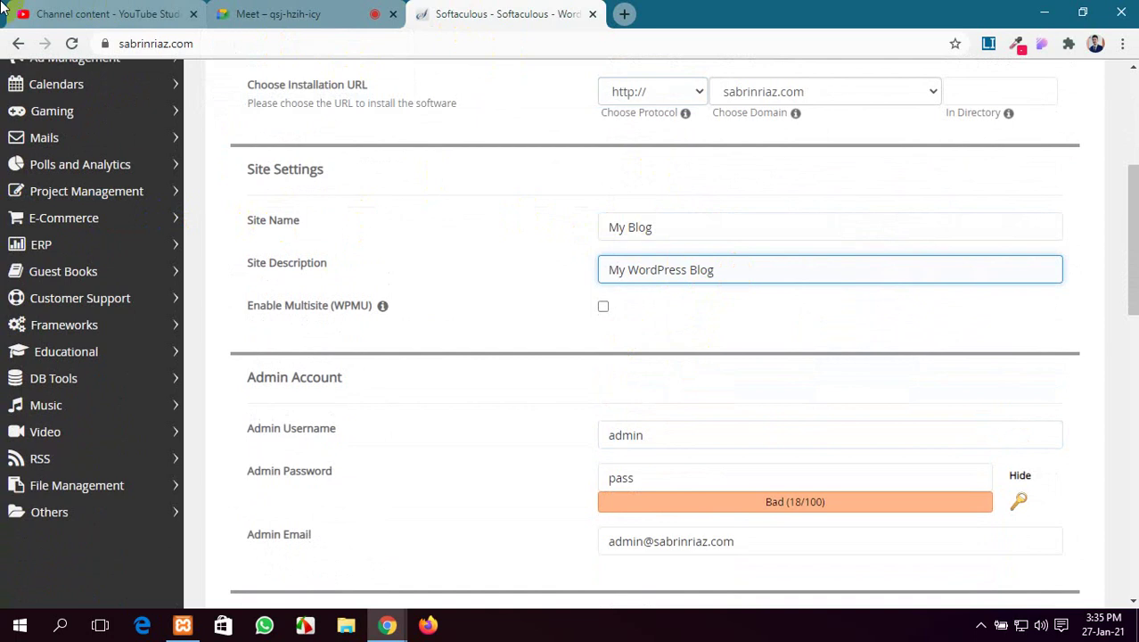
left_click(49, 12)
left_click(286, 12)
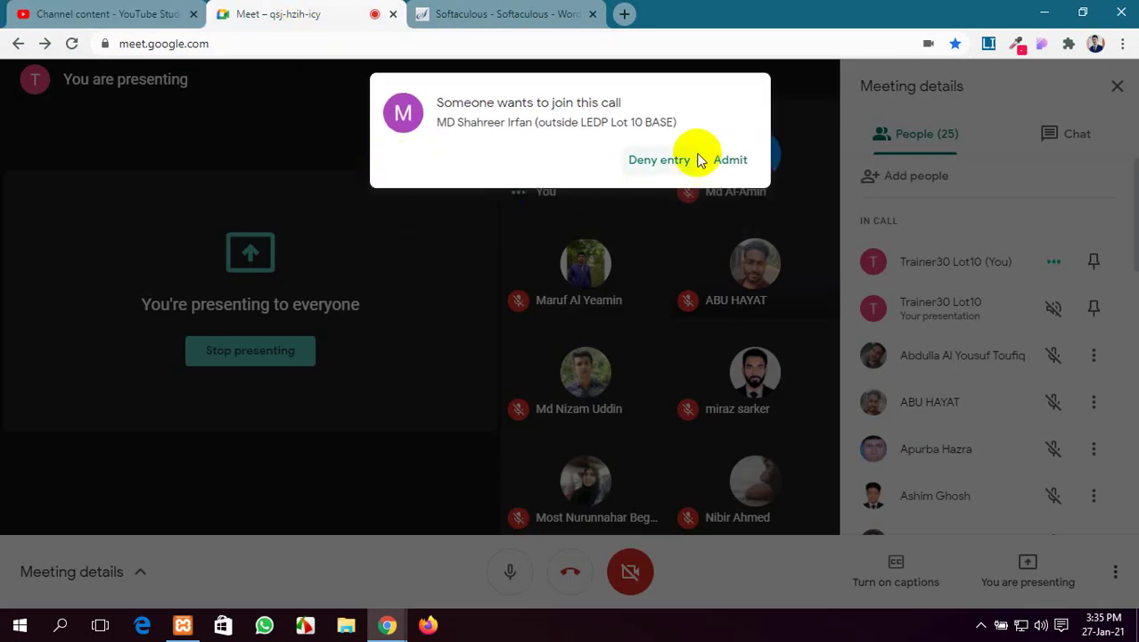
left_click(731, 159)
left_click(529, 16)
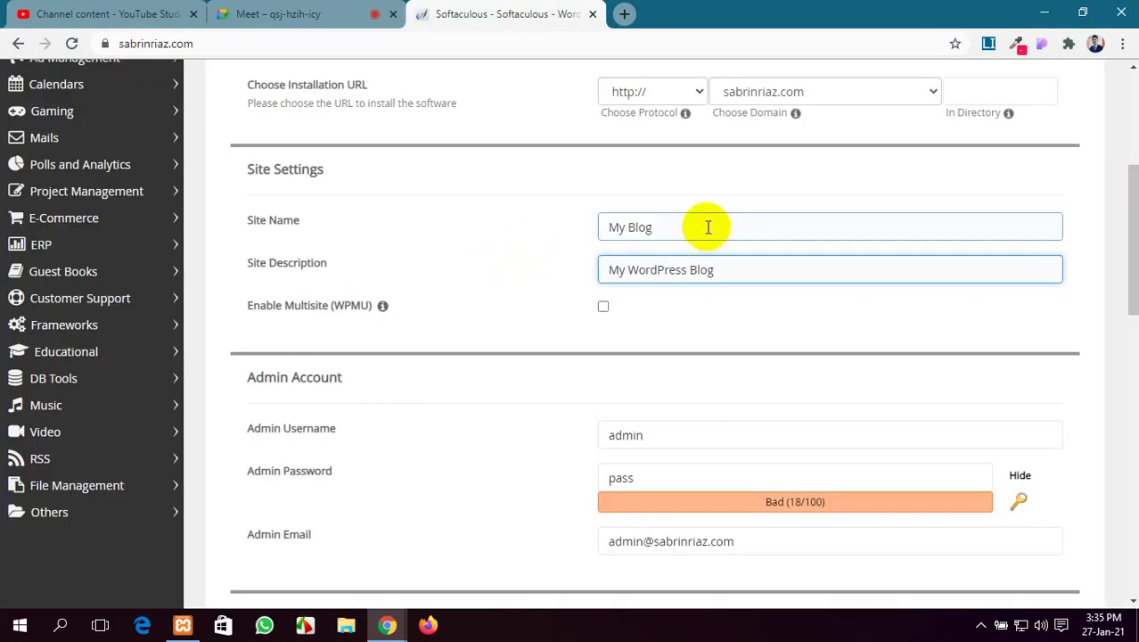
scroll(579, 365, "down", 2)
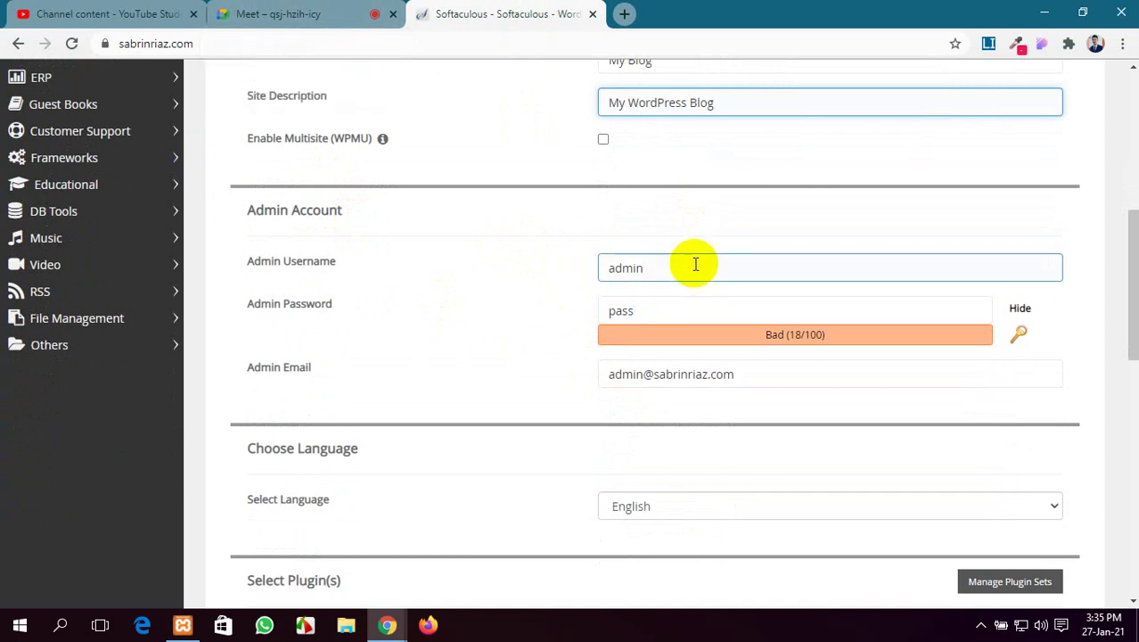
left_click(90, 12)
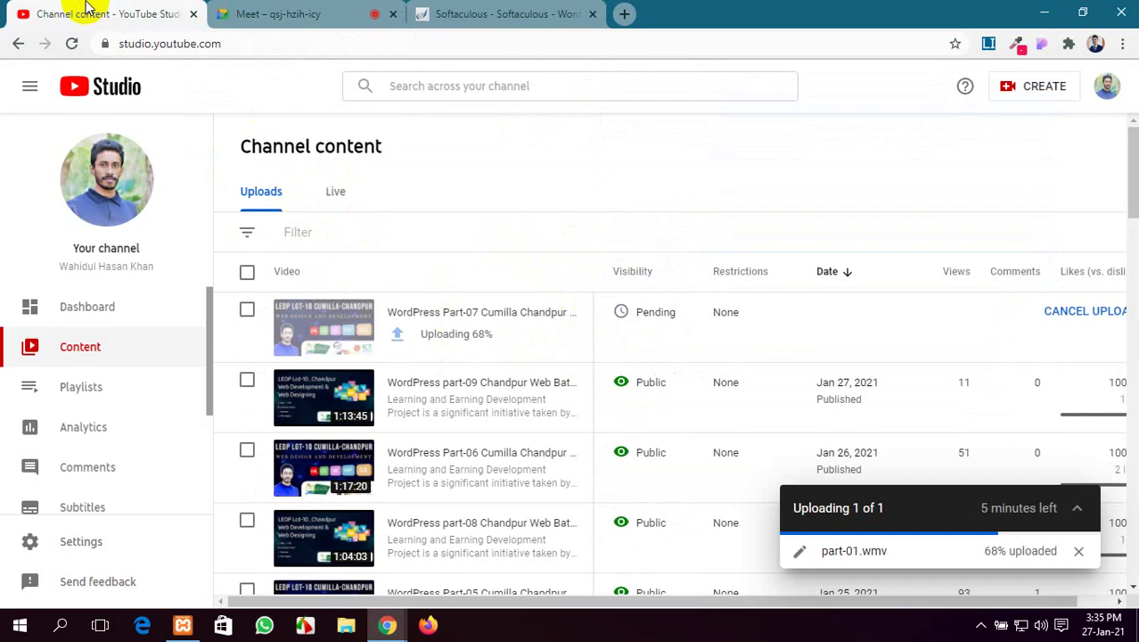
left_click(267, 13)
mouse_move(635, 356)
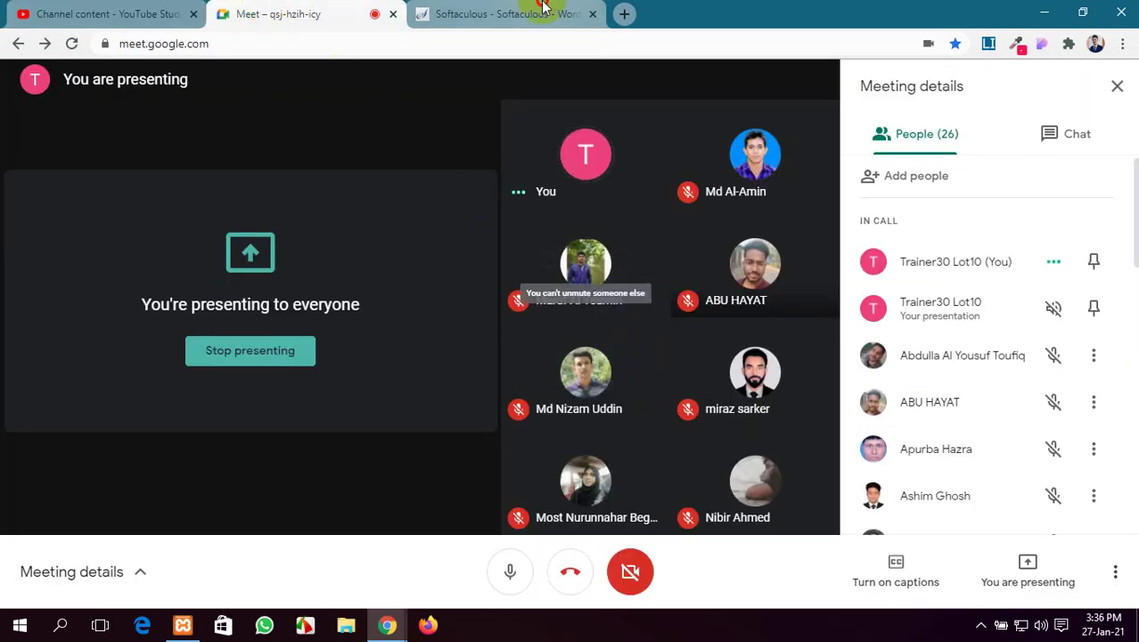
left_click(503, 14)
left_click(659, 270)
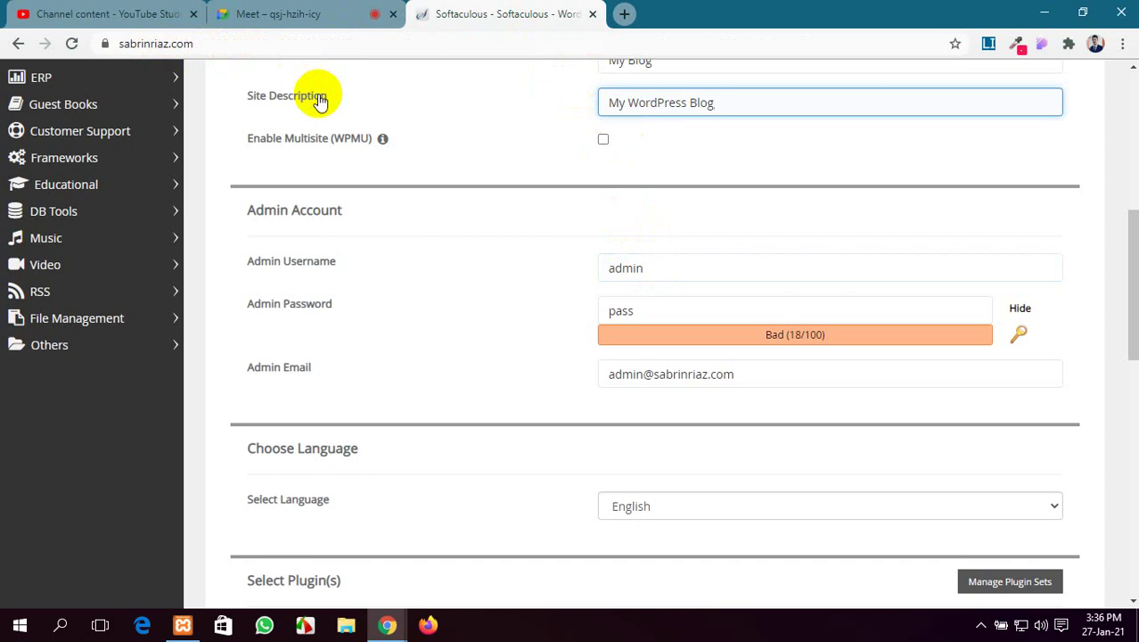
left_click_drag(723, 264, 559, 262)
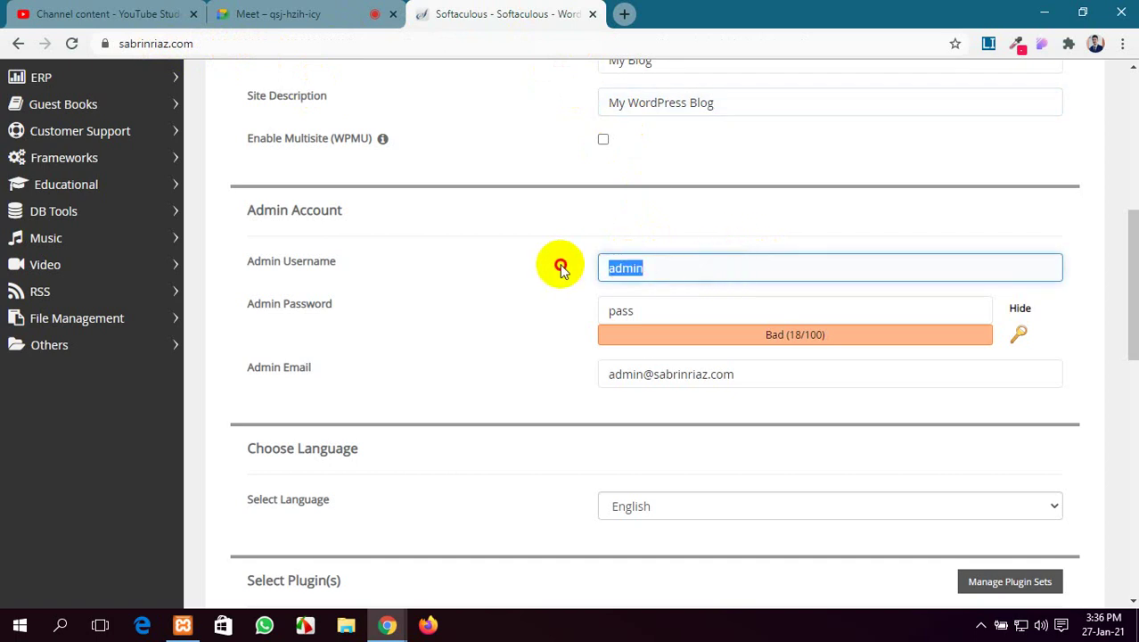
left_click(681, 318)
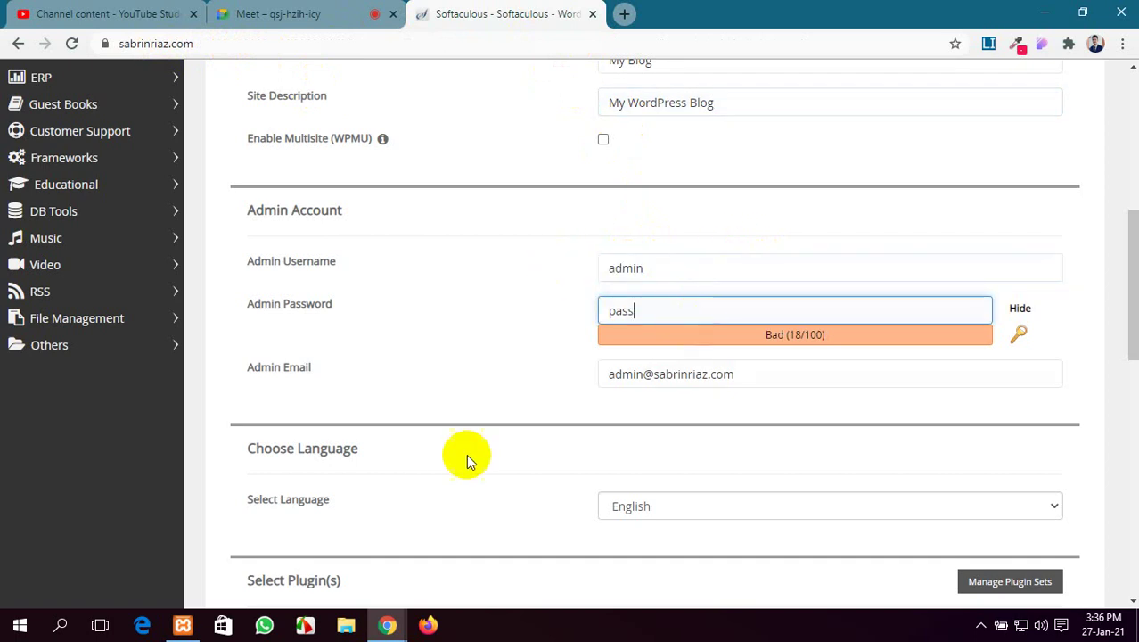
scroll(455, 460, "down", 1)
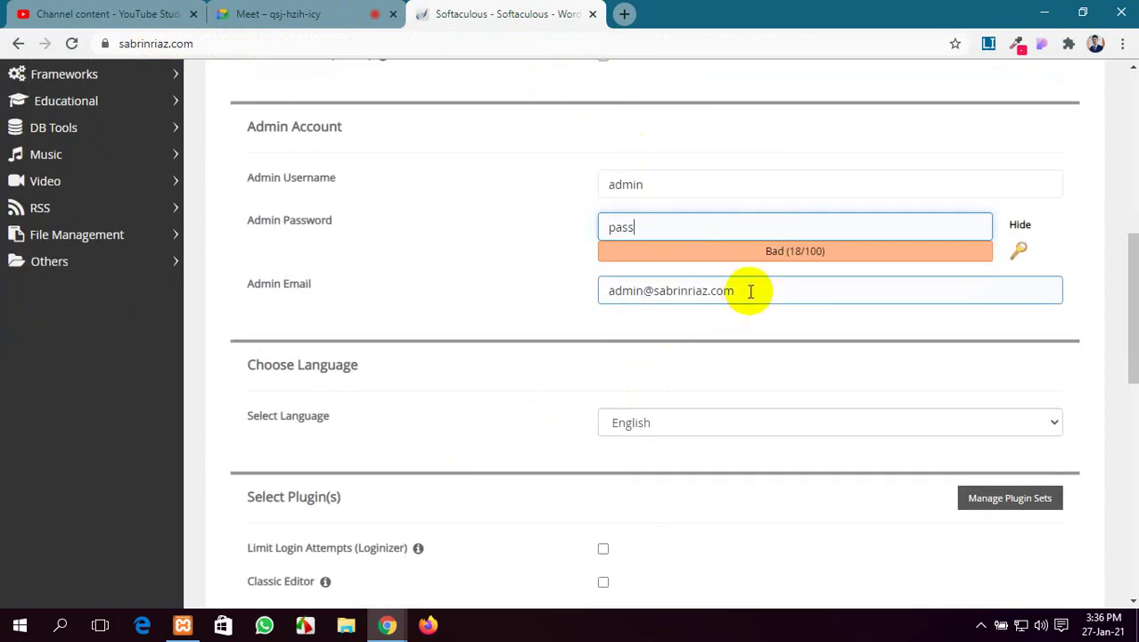
left_click(750, 292)
scroll(747, 312, "down", 2)
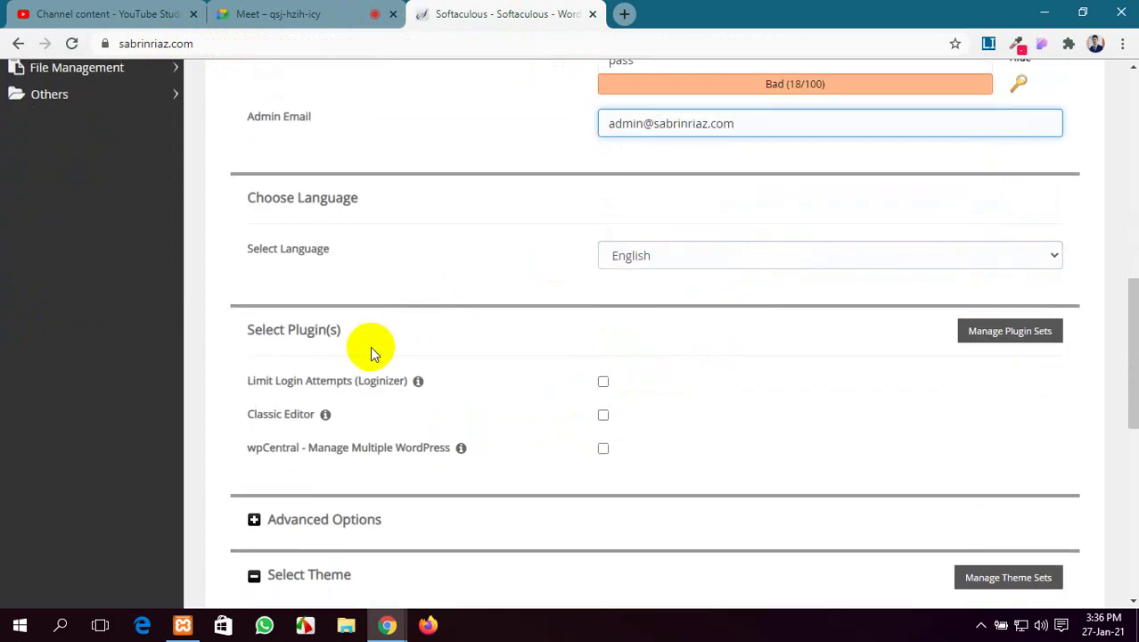
scroll(367, 341, "down", 3)
scroll(790, 303, "down", 4)
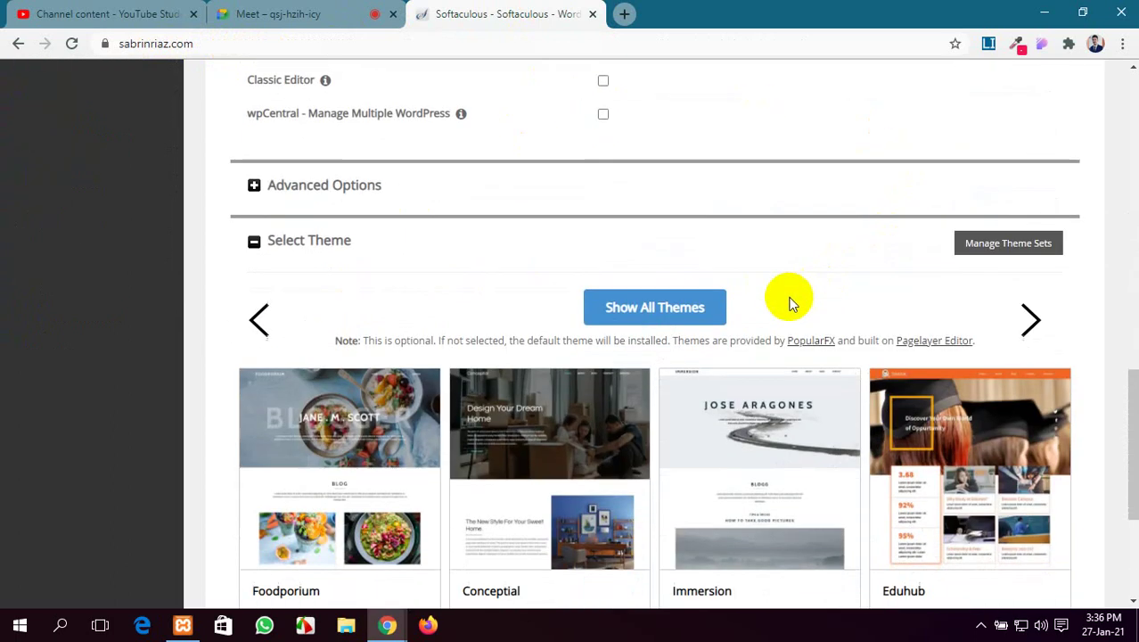
left_click(661, 458)
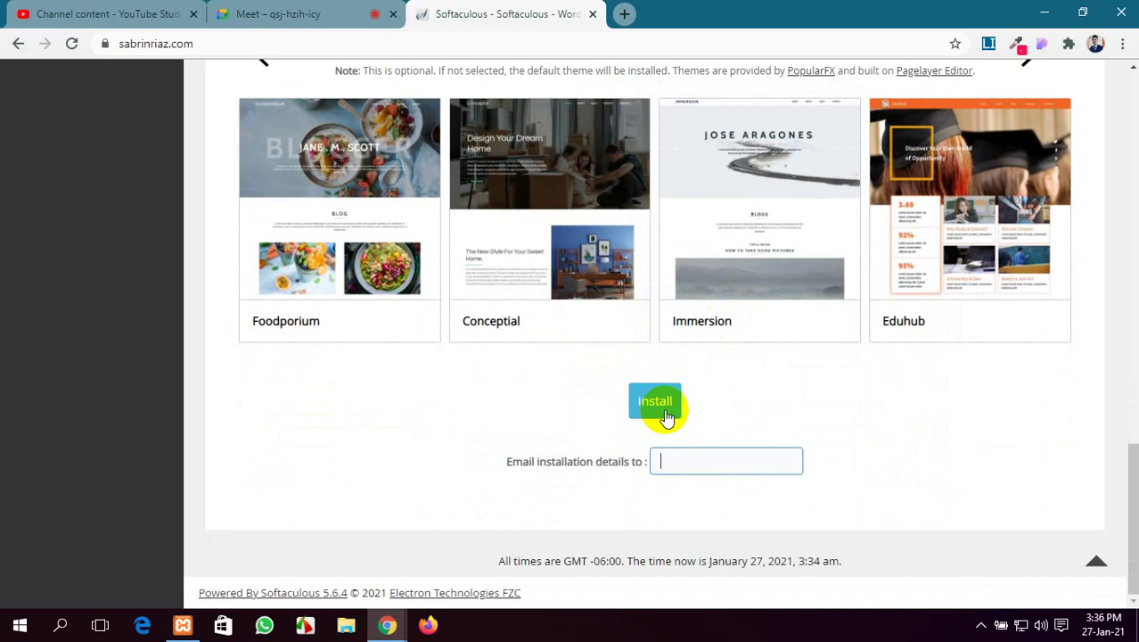
left_click(655, 401)
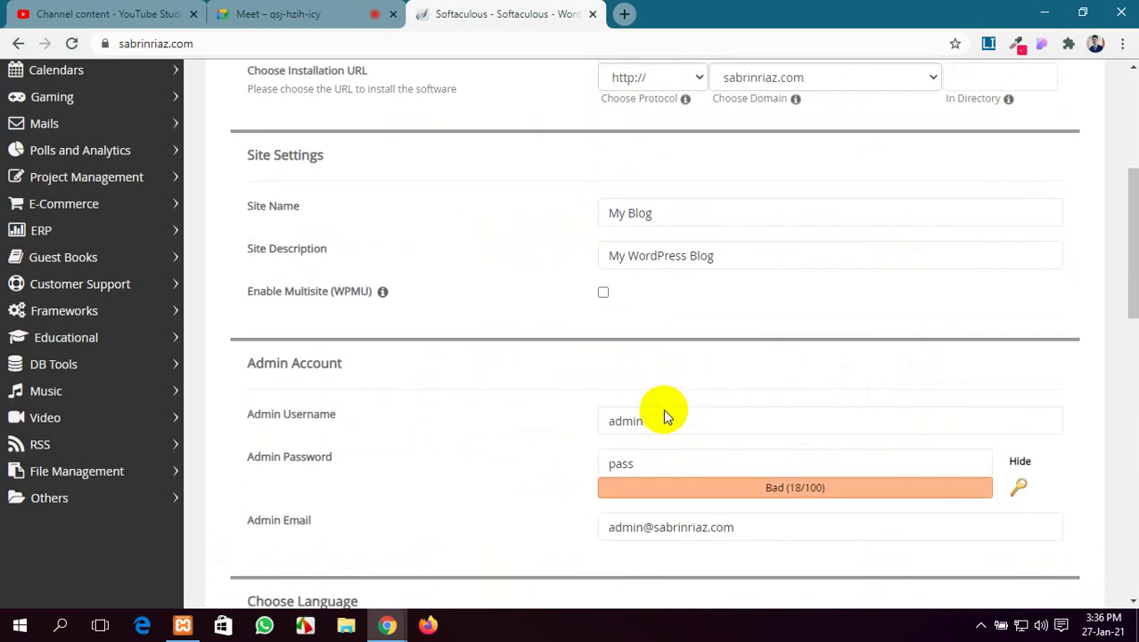
Return to the cPanel main page and open the File Manager
left_click(9, 47)
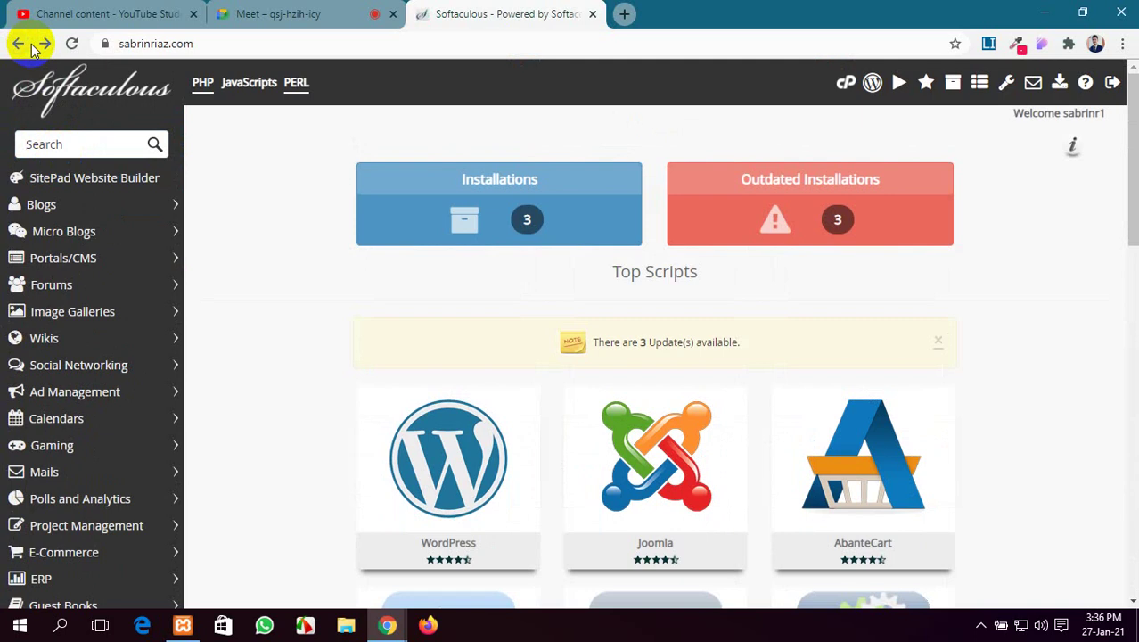
left_click(19, 45)
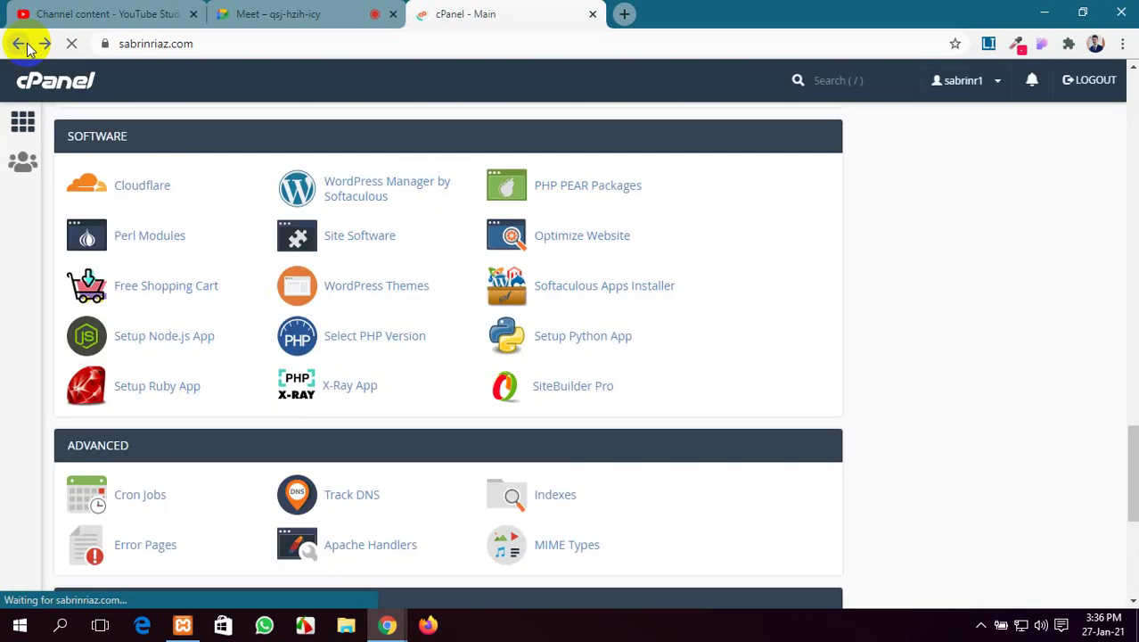
scroll(292, 329, "up", 4)
scroll(292, 329, "up", 15)
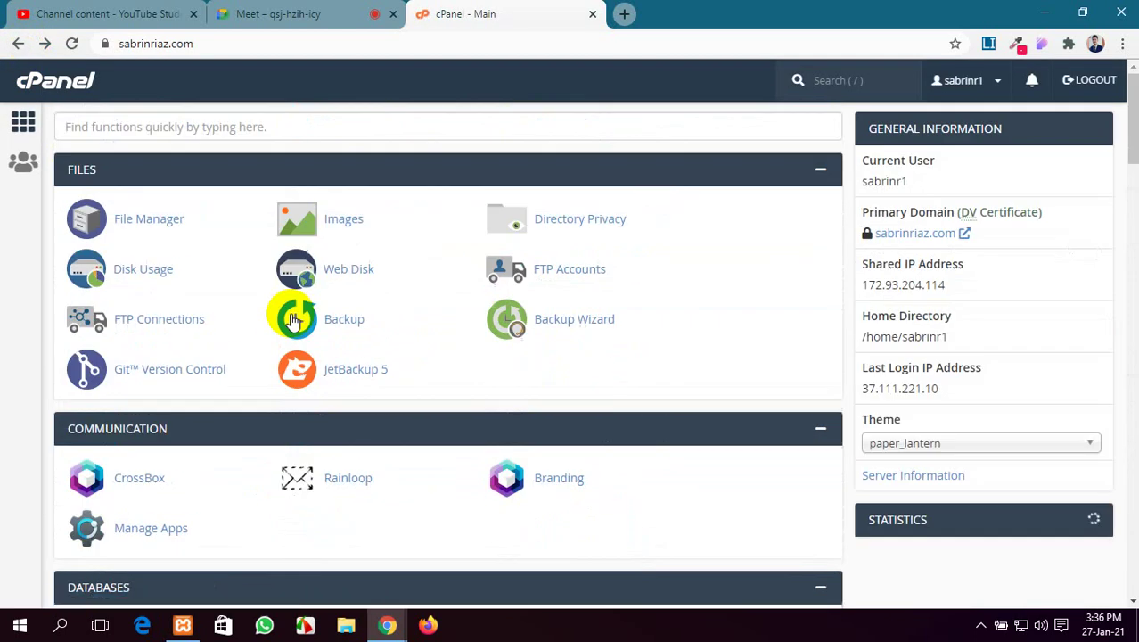
left_click(151, 220)
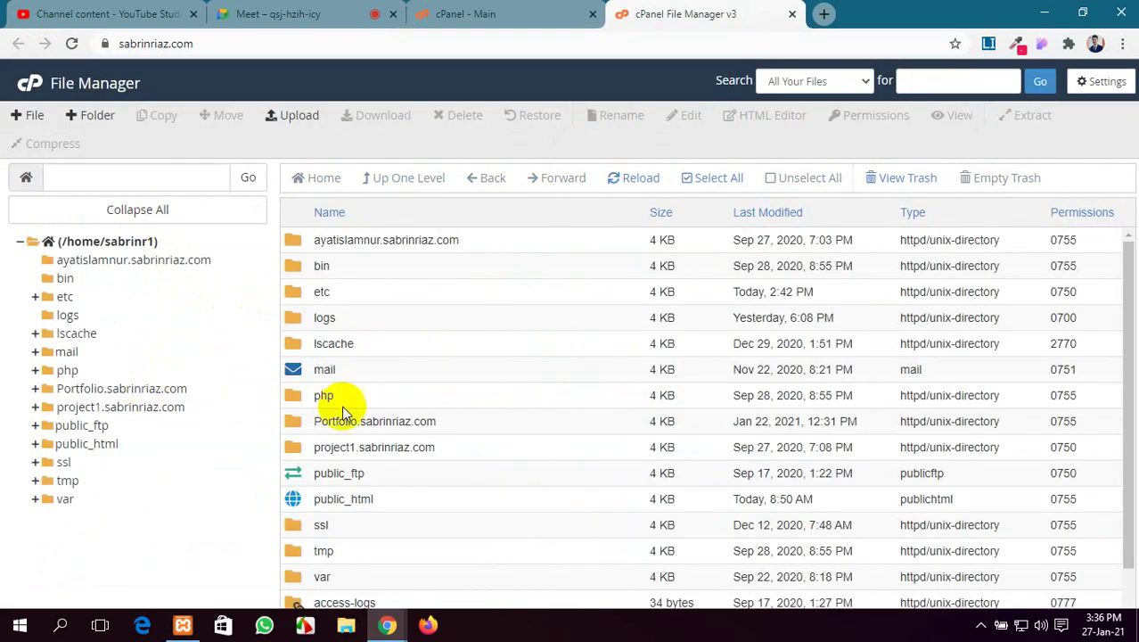
scroll(383, 427, "down", 1)
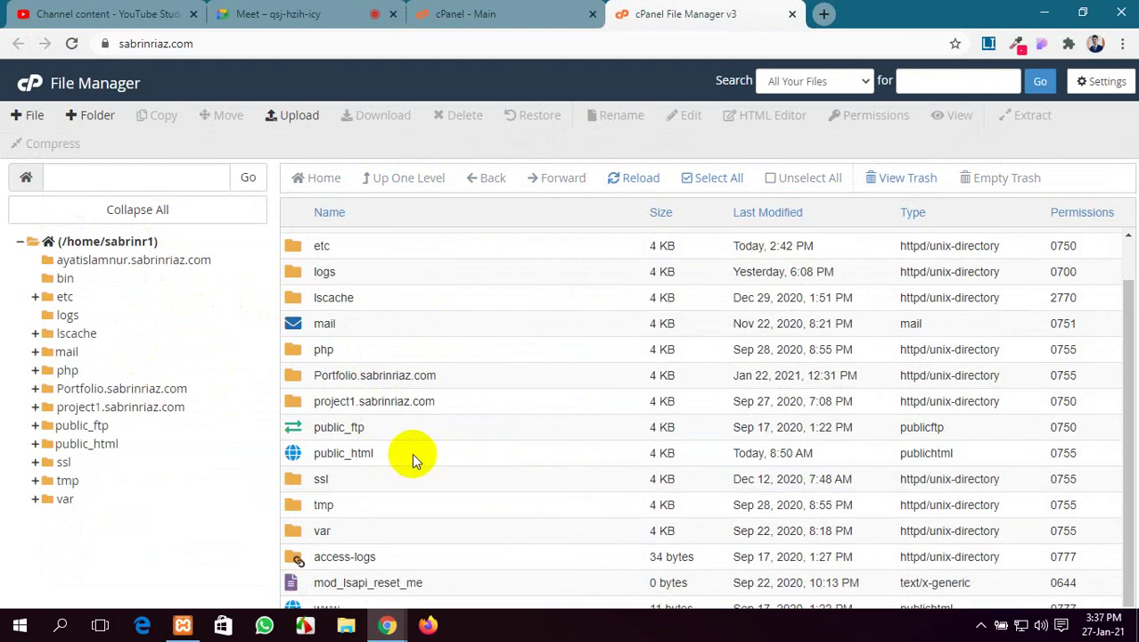
Browse the public_html folder's contents, then close the File Manager tab
double_click(411, 453)
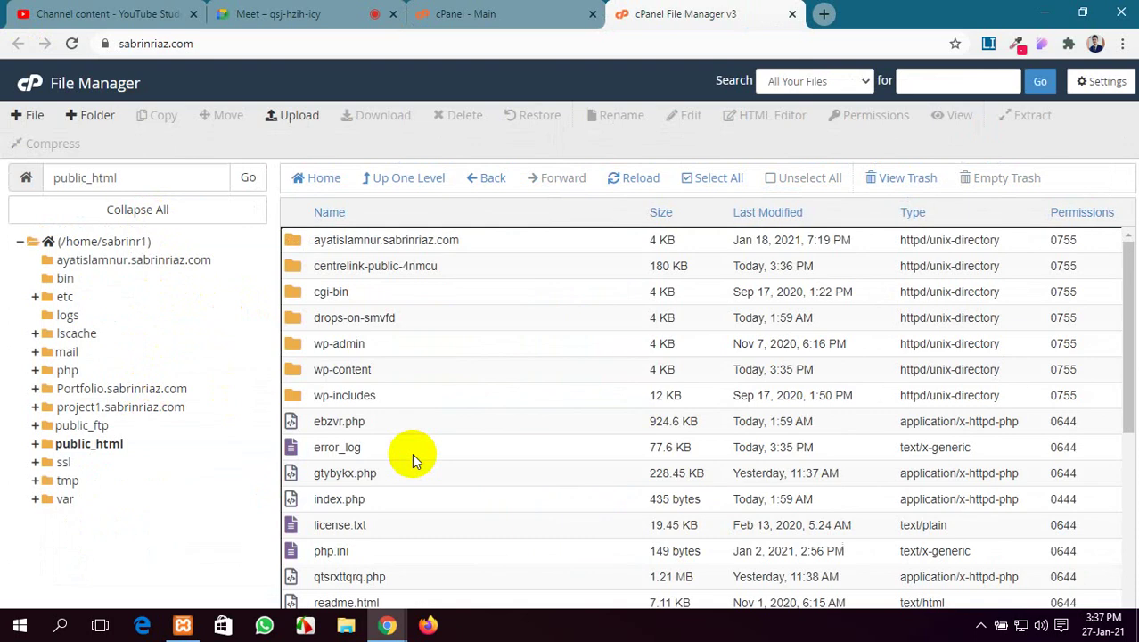
scroll(396, 357, "down", 4)
scroll(414, 399, "up", 1)
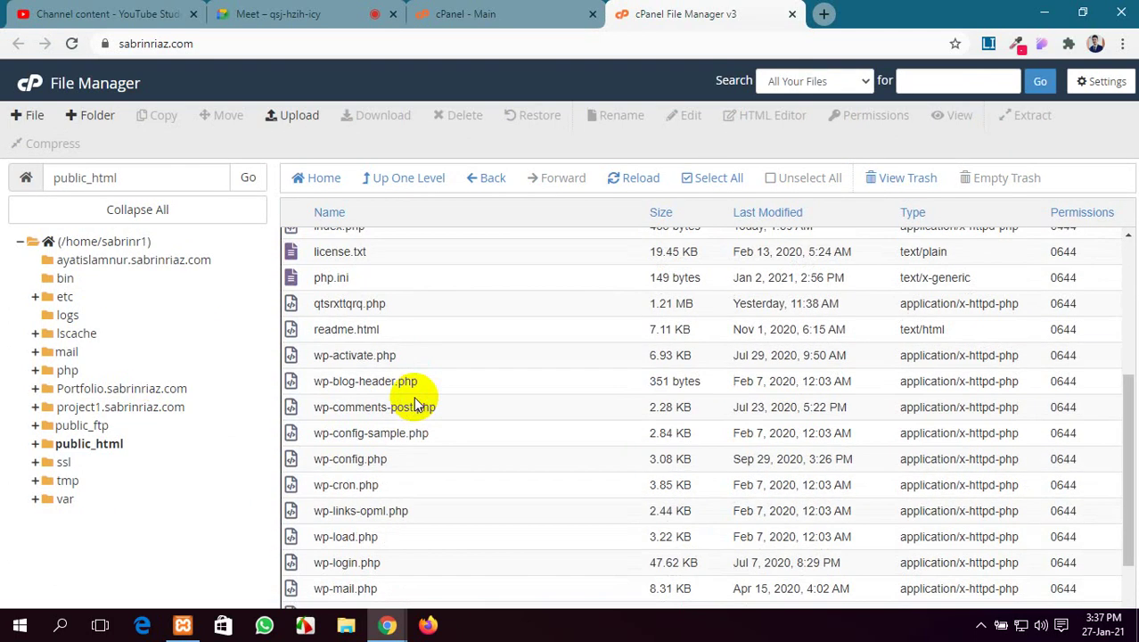
scroll(375, 357, "up", 3)
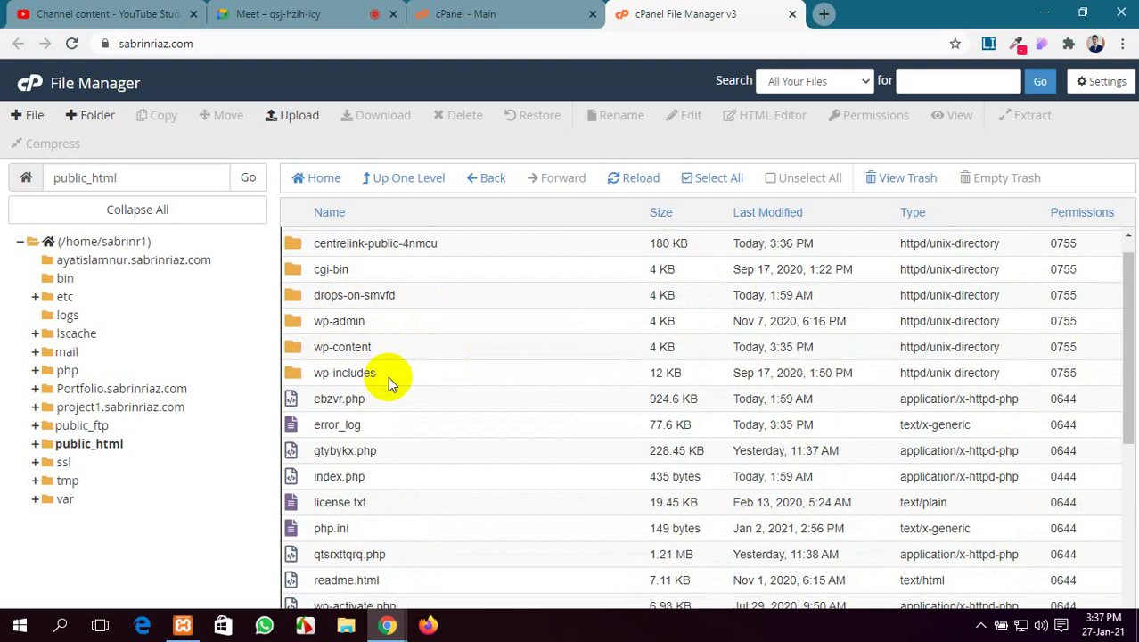
scroll(428, 381, "down", 4)
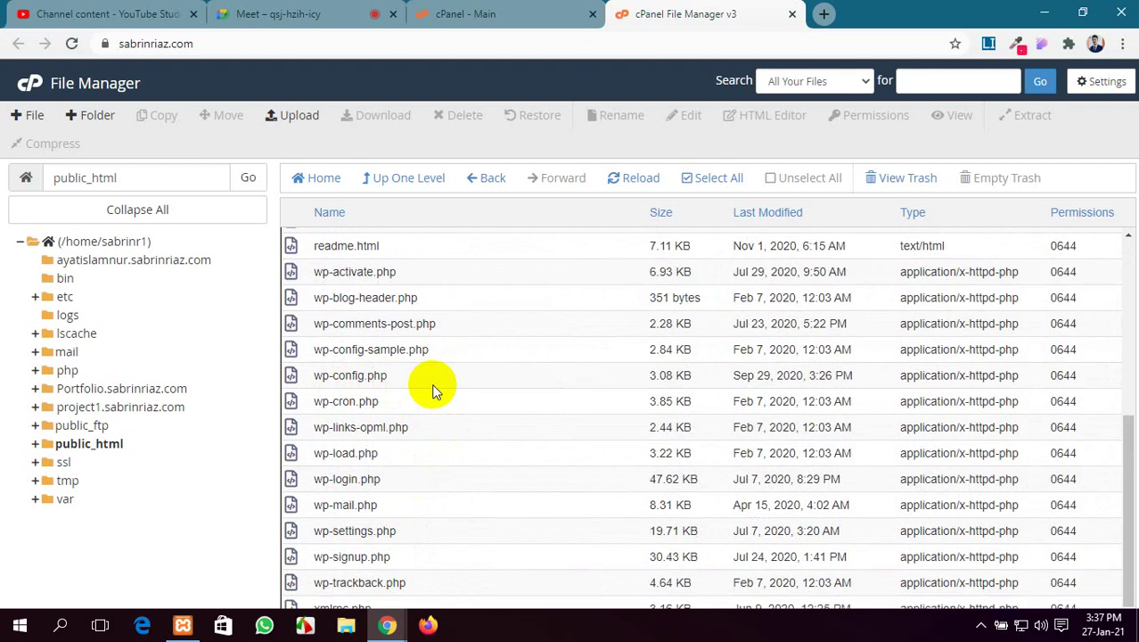
scroll(433, 389, "up", 4)
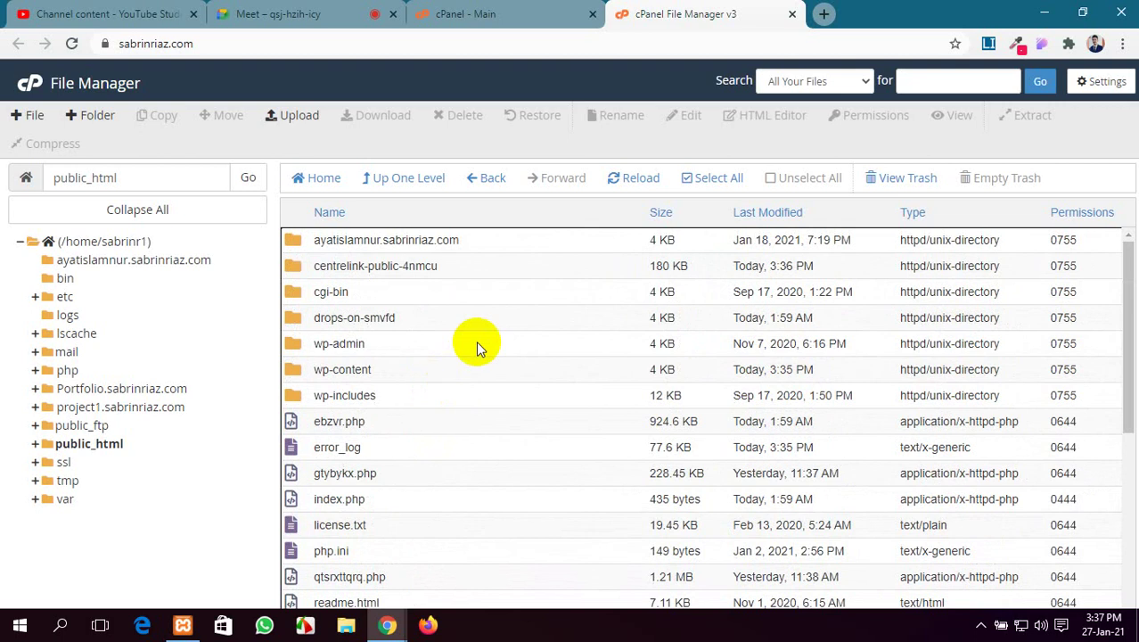
left_click(791, 13)
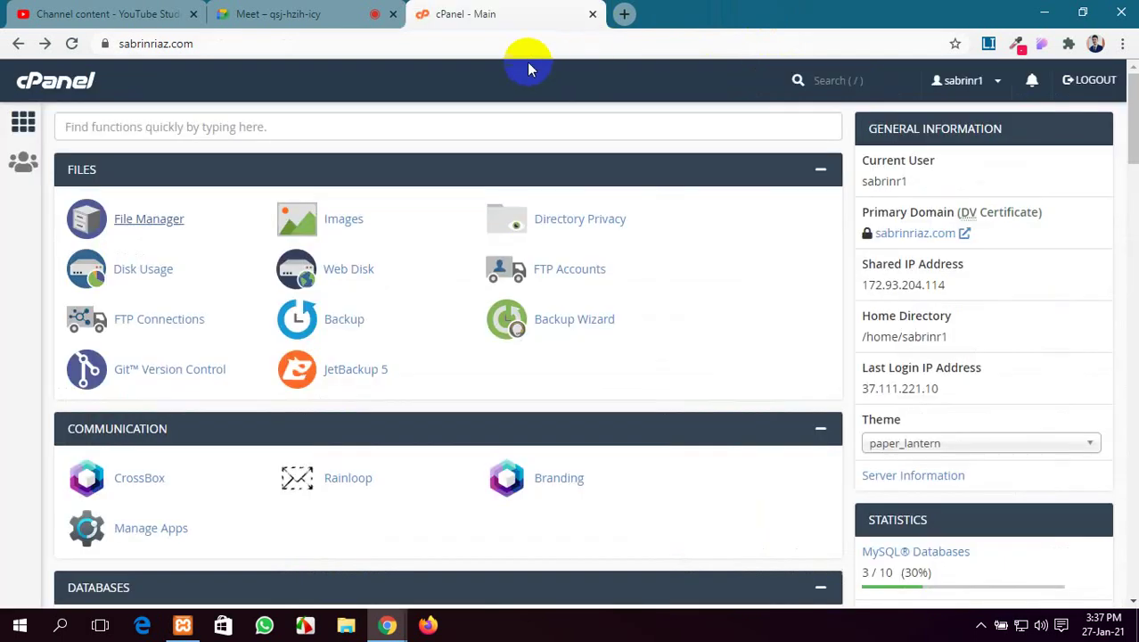
Close the cPanel tab and load abcitland.com/kanon/wp-admin/edit.php?post_type=page in a new tab
left_click(592, 15)
left_click(423, 14)
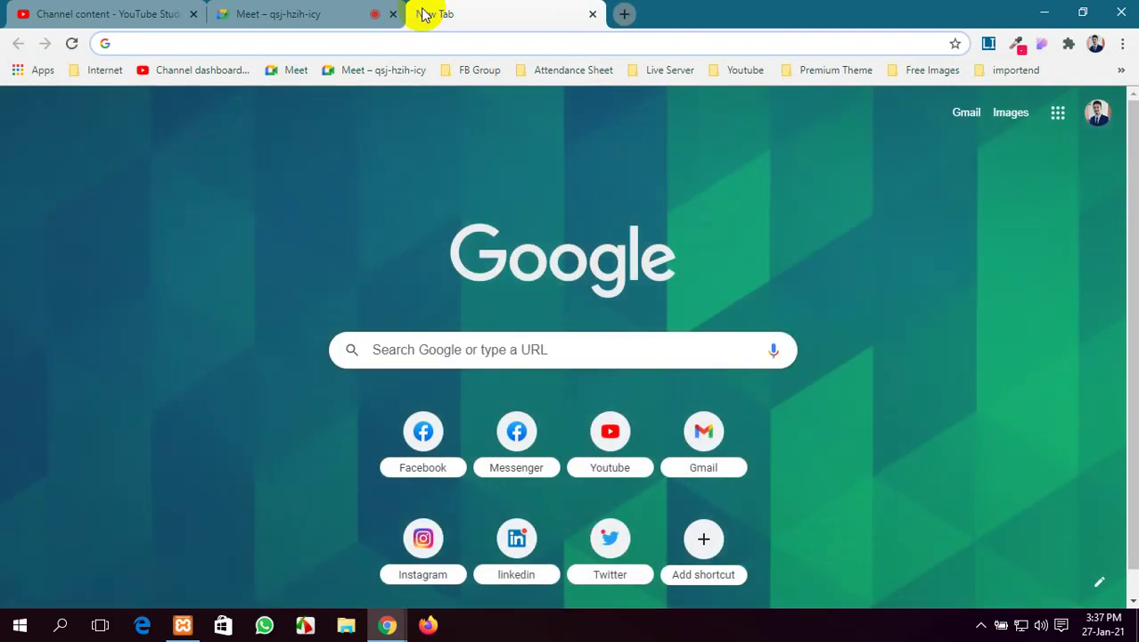
type("l")
key("Delete")
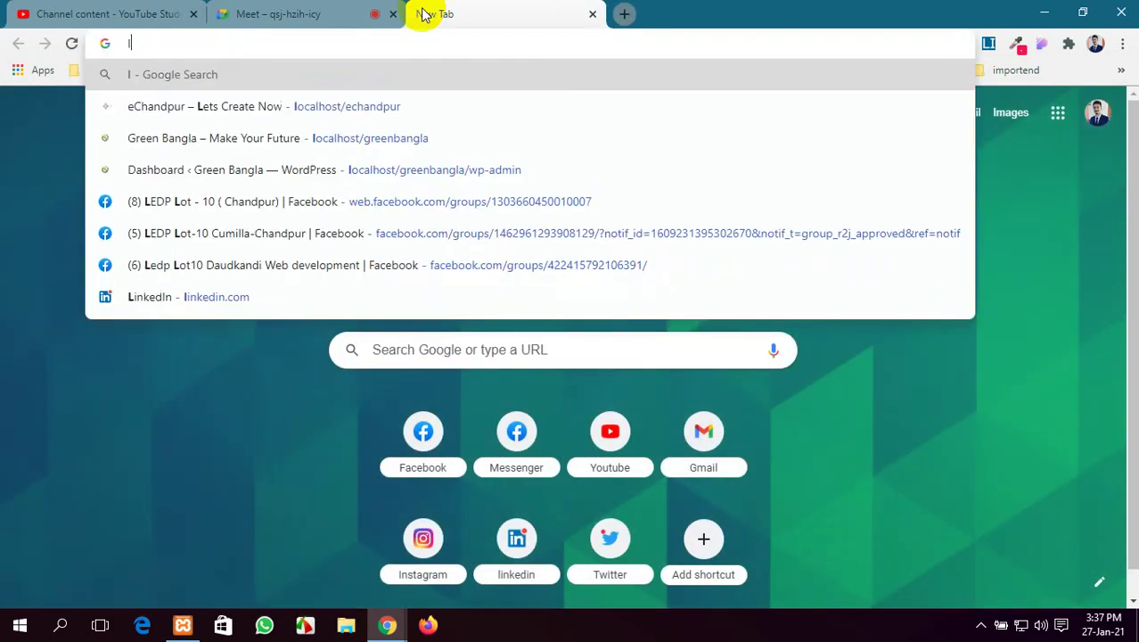
key("BackSpace")
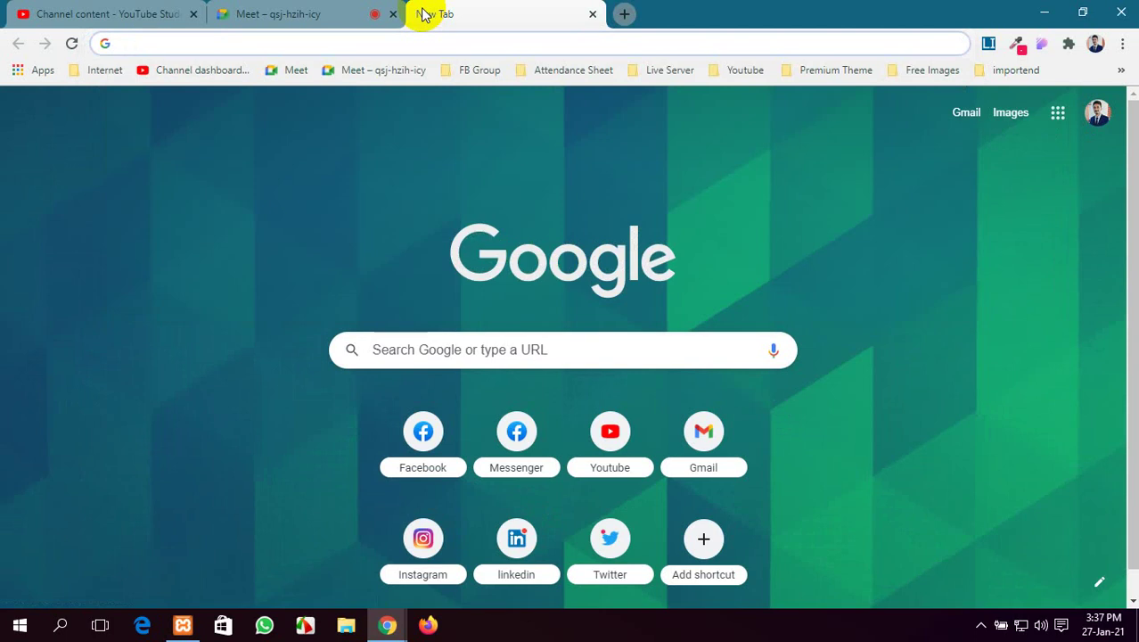
type("a")
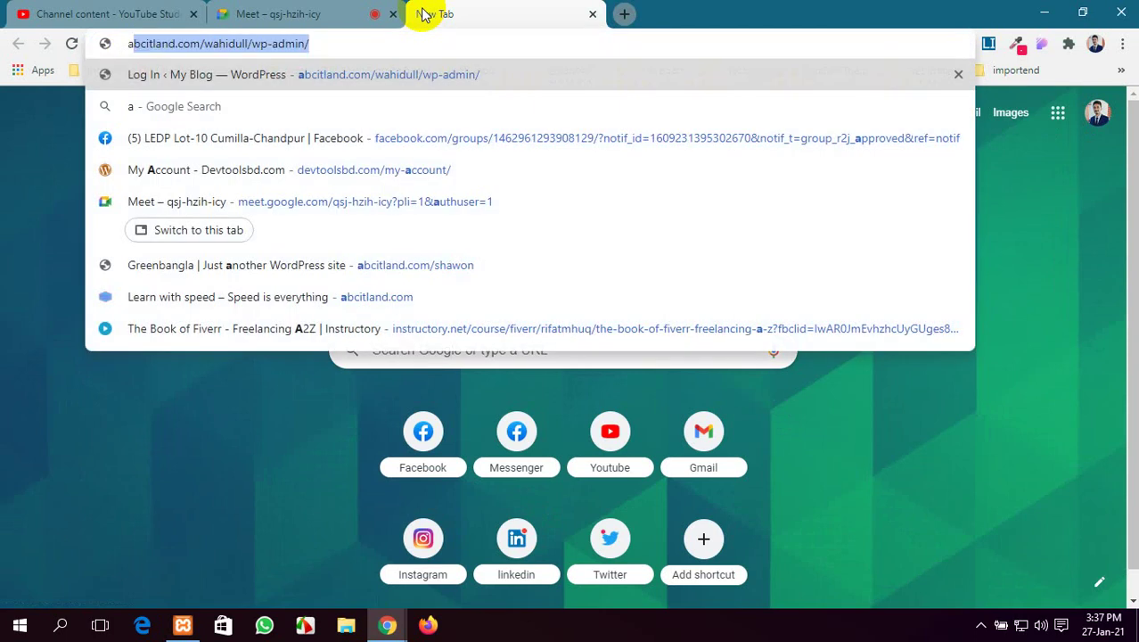
key("Right")
key("BackSpace")
key("BackSpace")
key("BackSpace")
key("BackSpace")
key("BackSpace")
key("BackSpace")
key("BackSpace")
key("BackSpace")
key("BackSpace")
key("BackSpace")
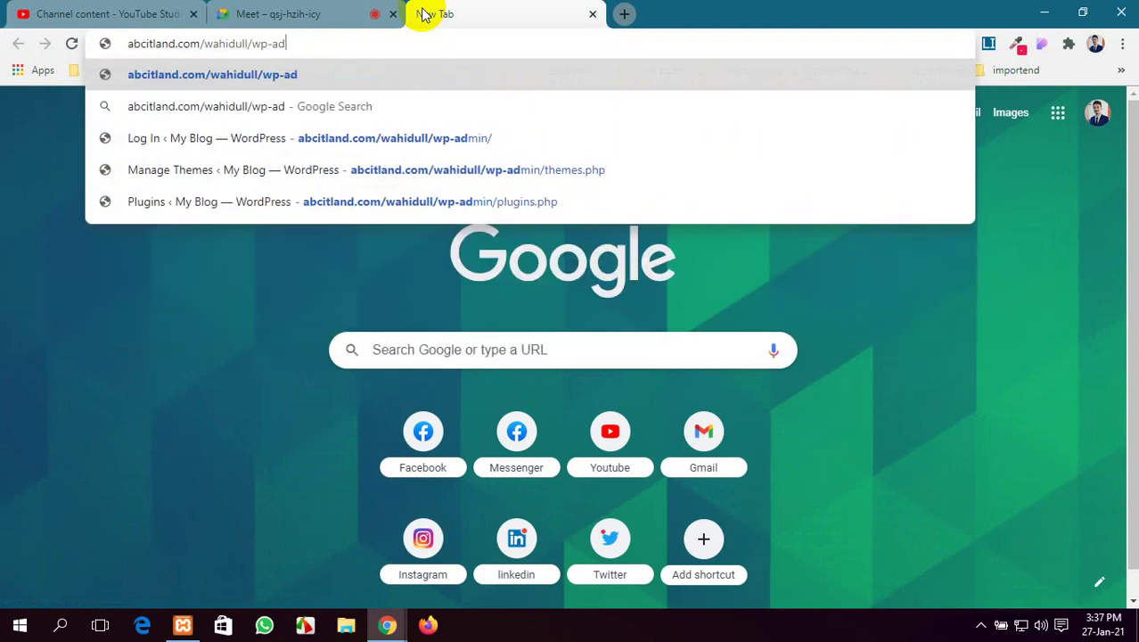
key("BackSpace")
key("BackSpace")
key("BackSpace")
key("BackSpace")
key("BackSpace")
key("BackSpace")
key("BackSpace")
key("BackSpace")
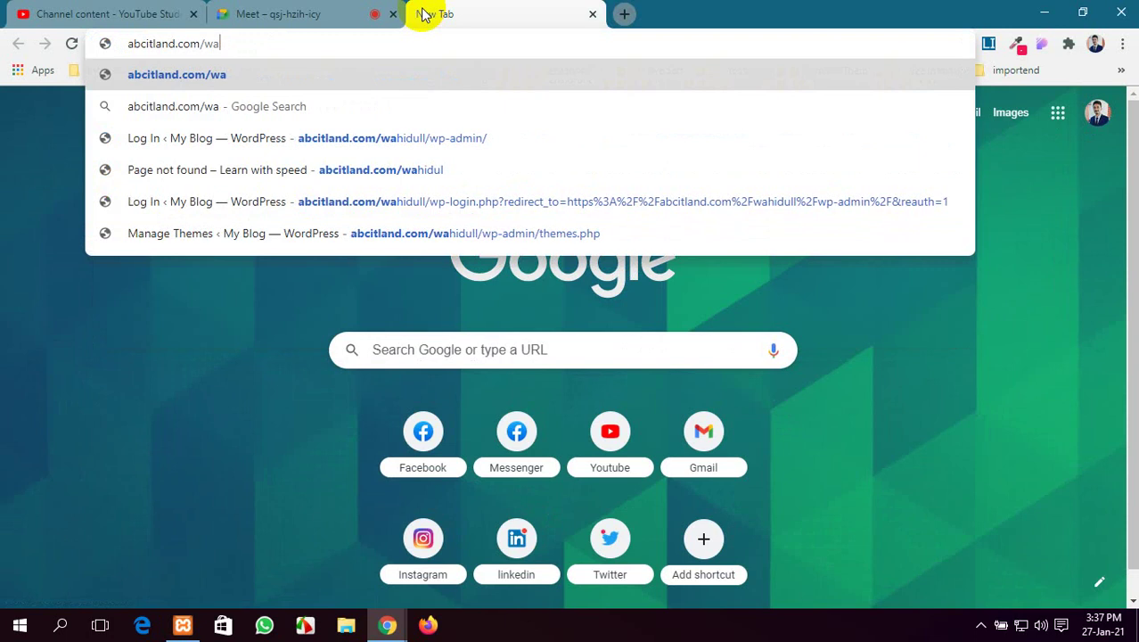
type("k")
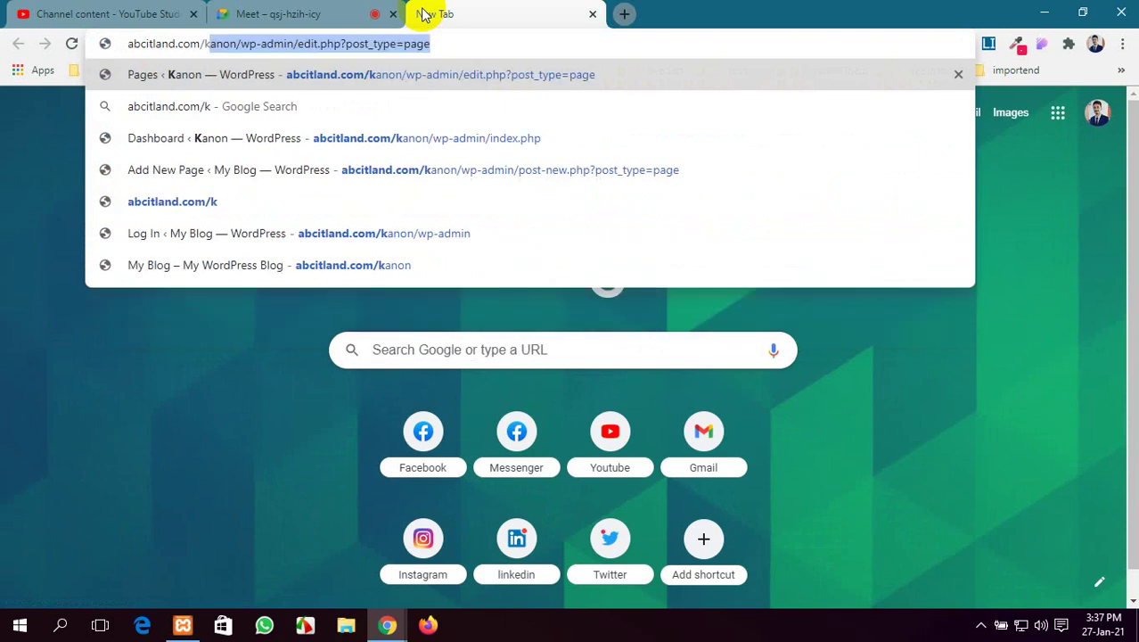
key("Return")
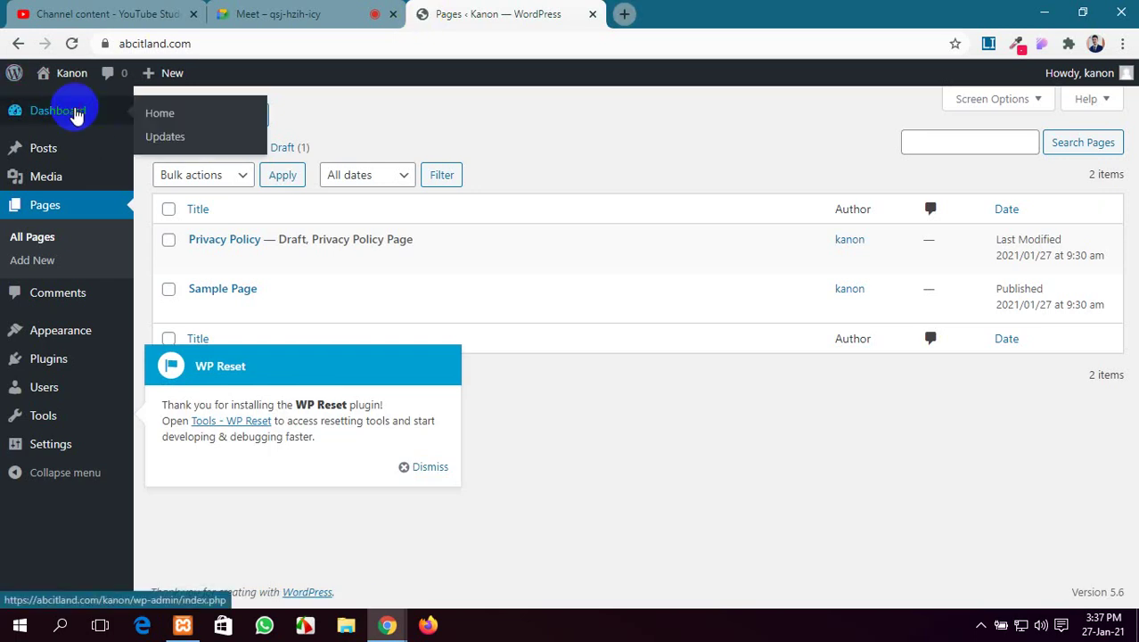
Log out of the WordPress admin via the Dashboard's Howdy menu
left_click(76, 113)
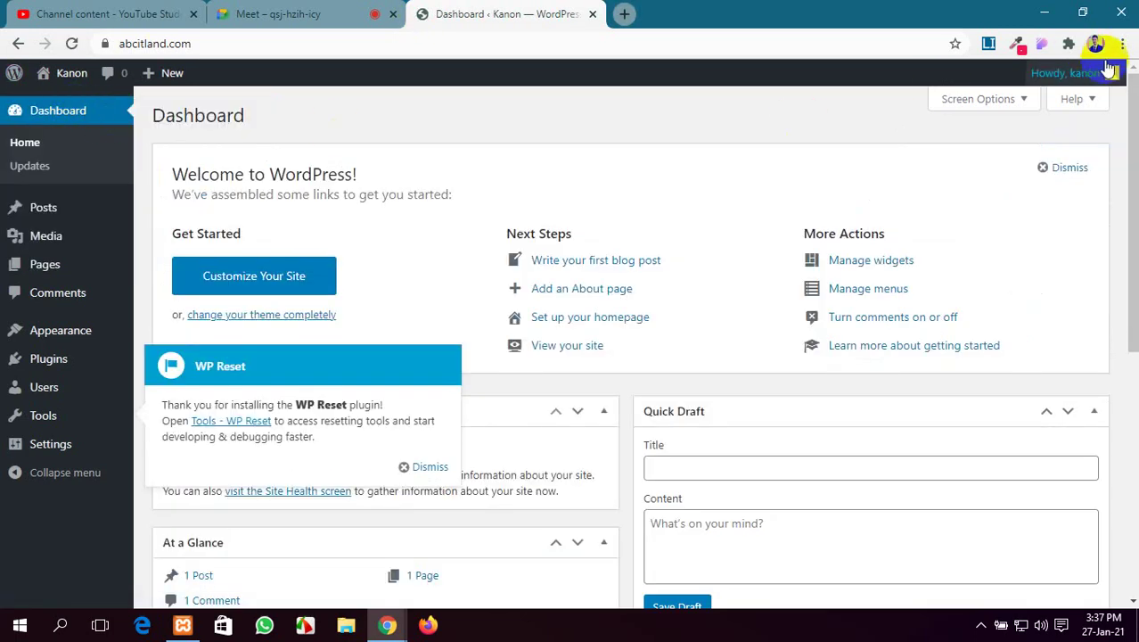
mouse_move(1110, 75)
left_click(1023, 159)
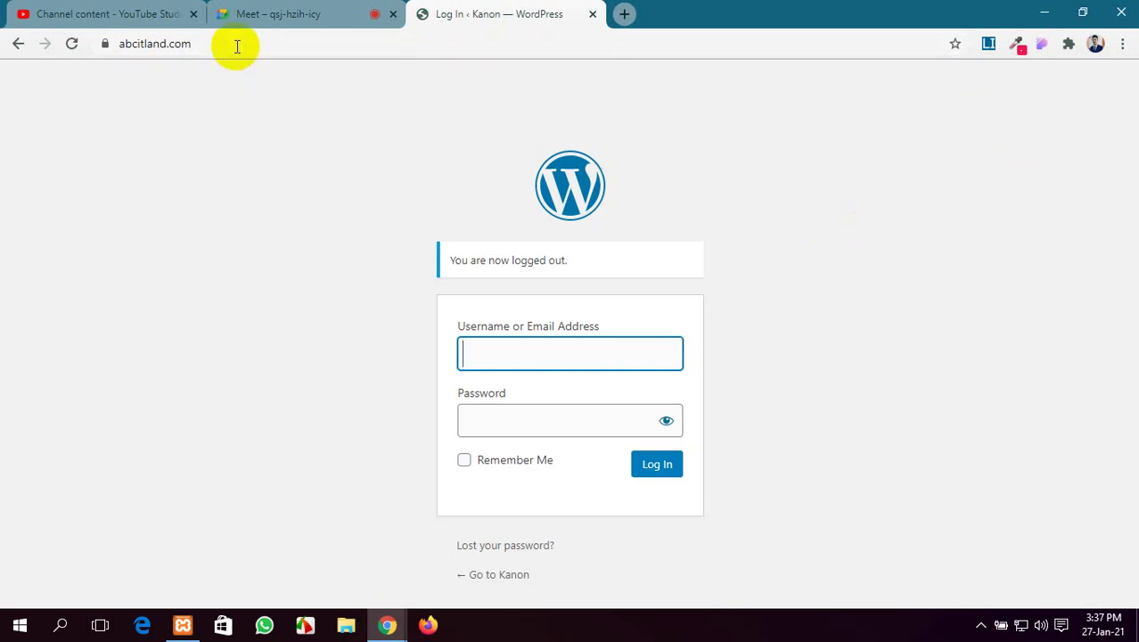
Load the Kanon front page, then abcitland.com/kanon/wp-admin to reach the login screen
left_click_drag(265, 44, 551, 50)
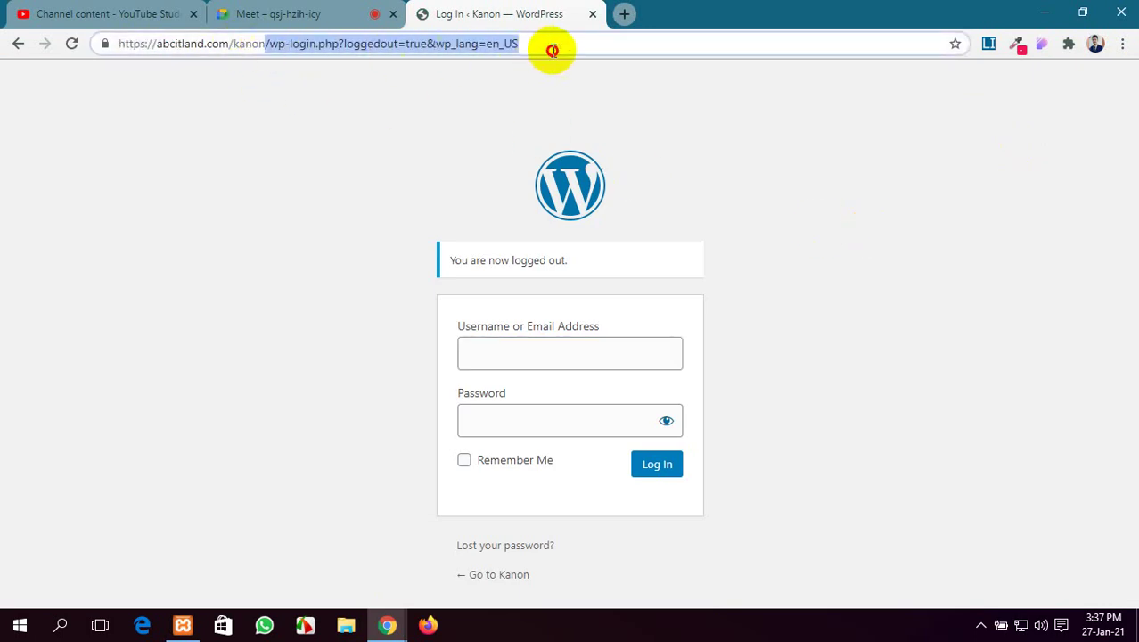
key("BackSpace")
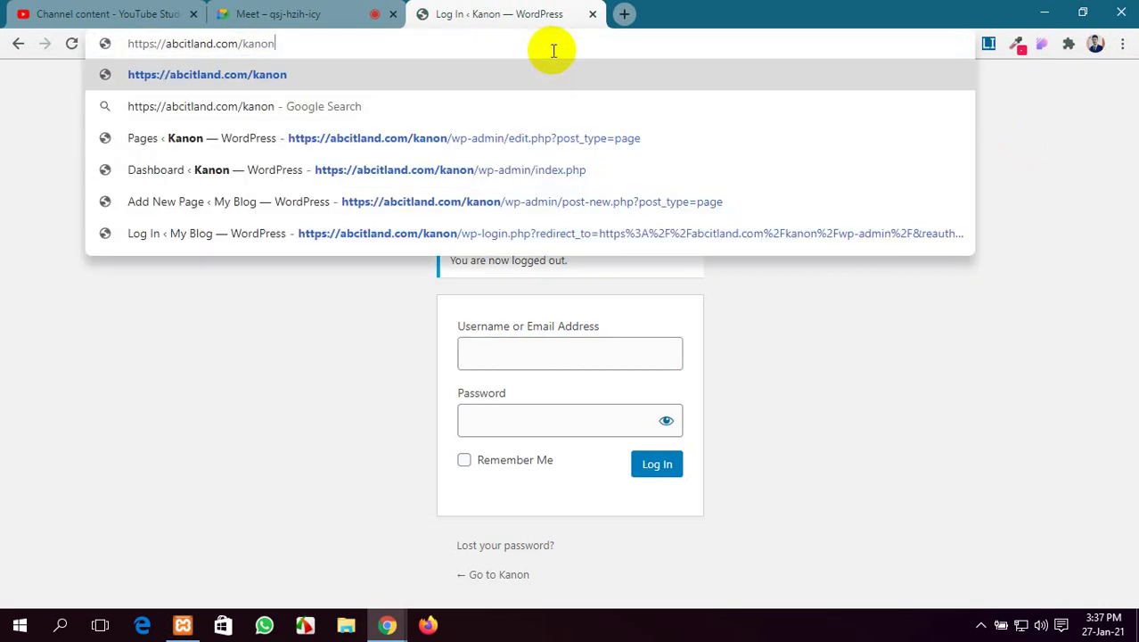
key("Return")
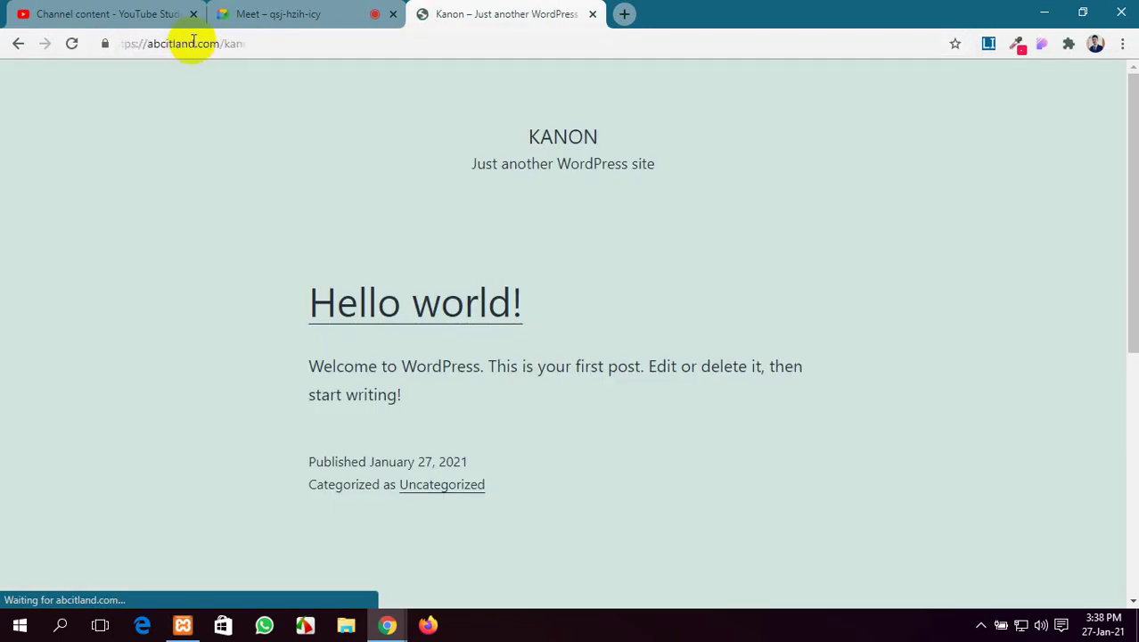
left_click(277, 40)
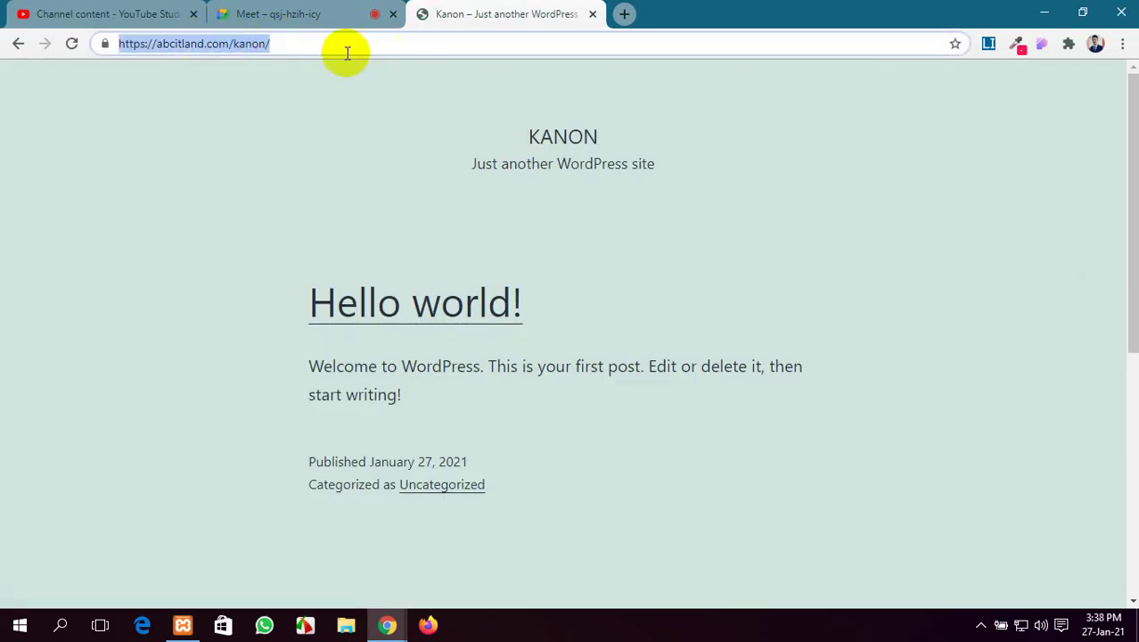
left_click(341, 46)
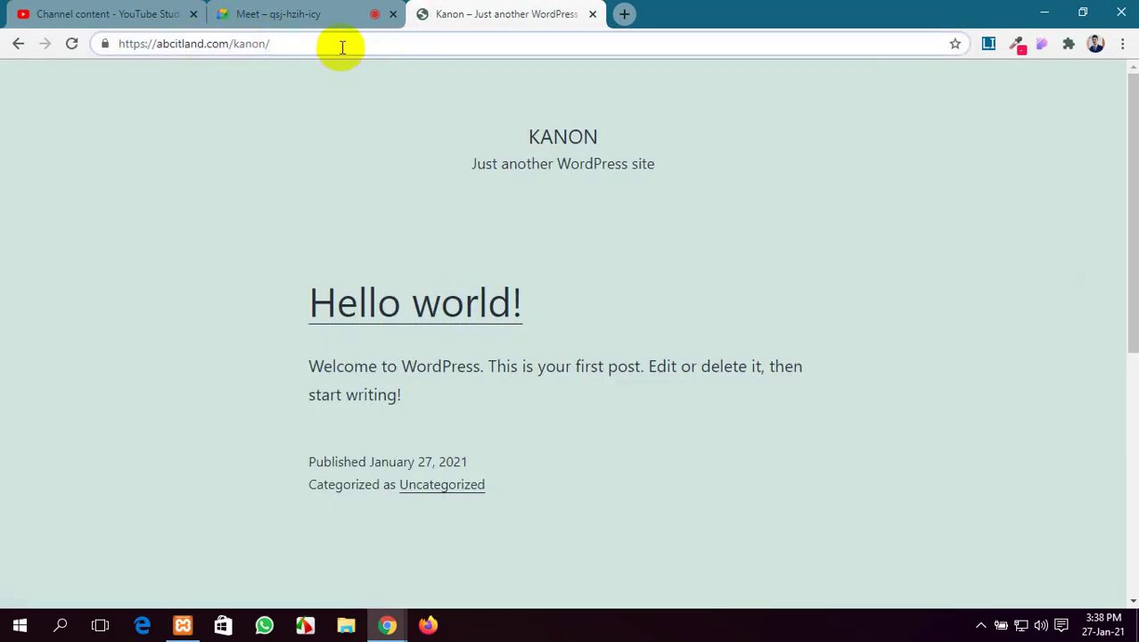
type("wp-ad")
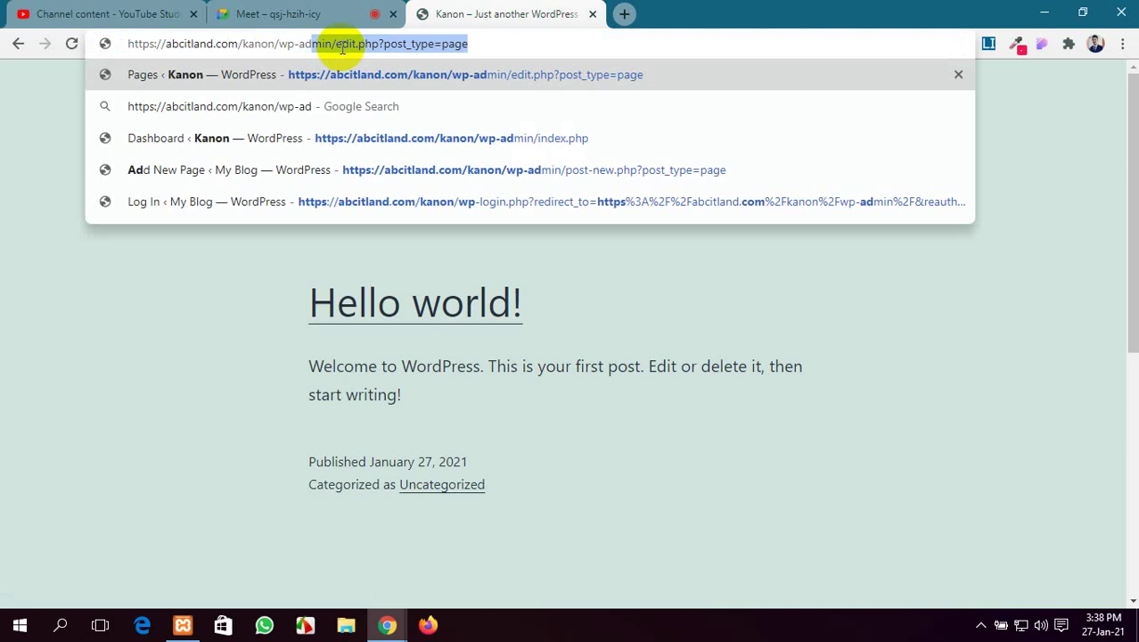
type("min")
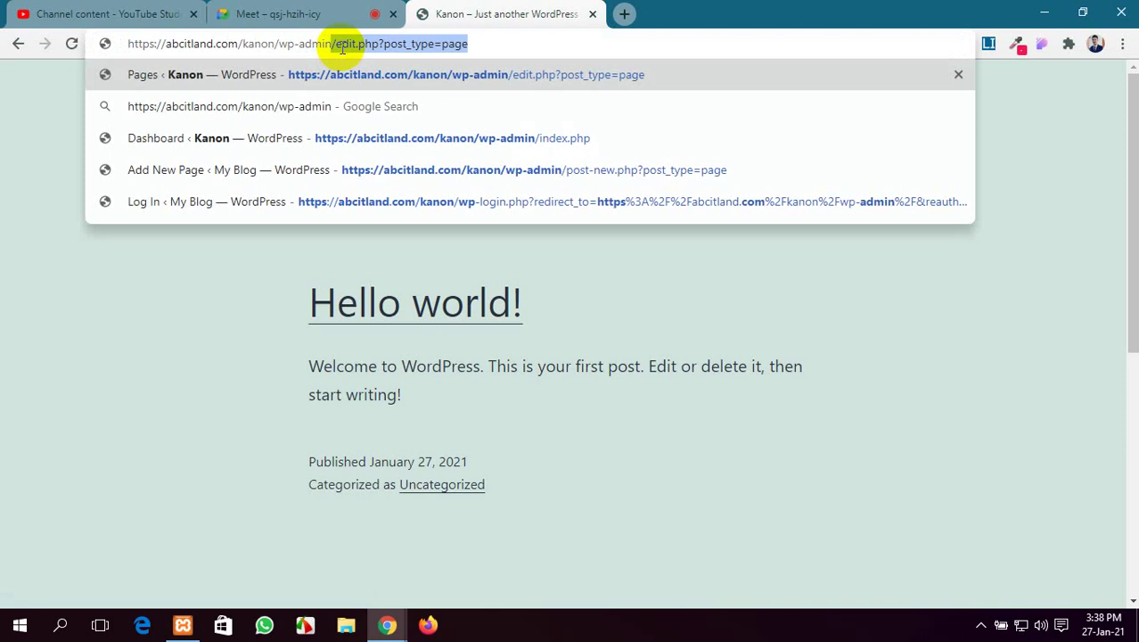
key("Return")
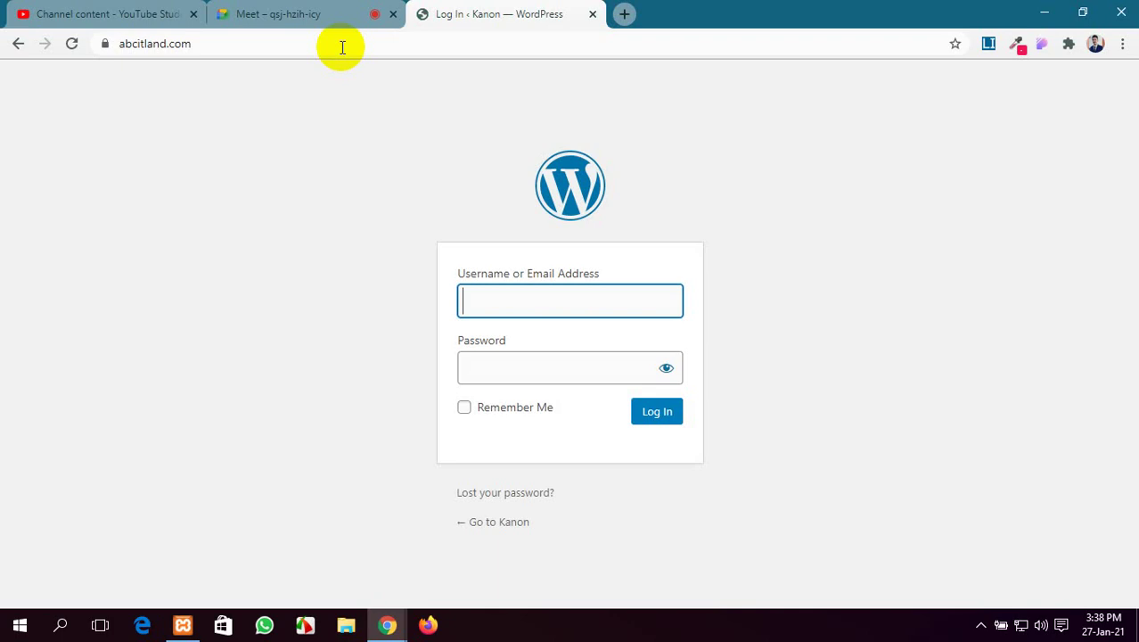
Log in with the admin username and password, Remember Me ticked, retyping the password after one rejection
left_click(340, 46)
left_click(498, 305)
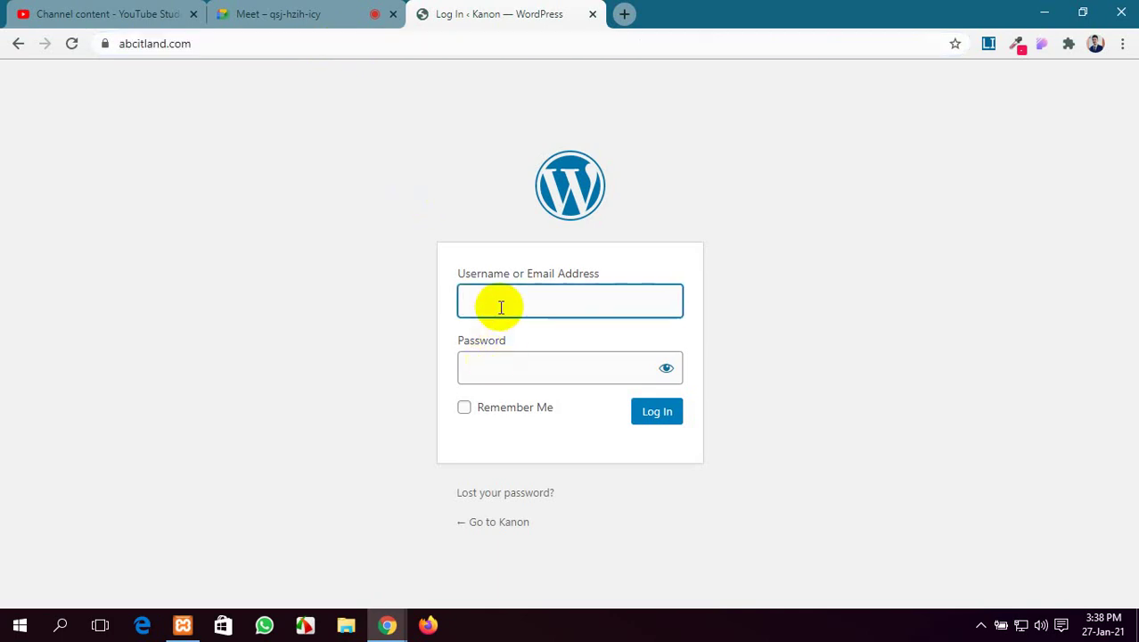
type("kanon")
left_click(498, 367)
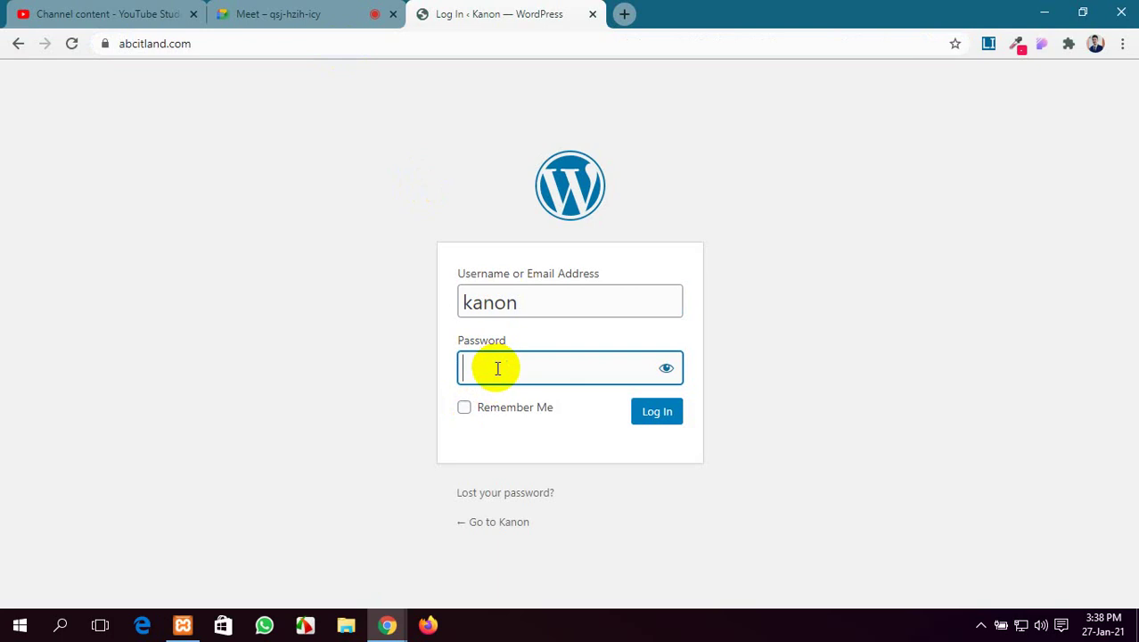
type("*********")
left_click(464, 407)
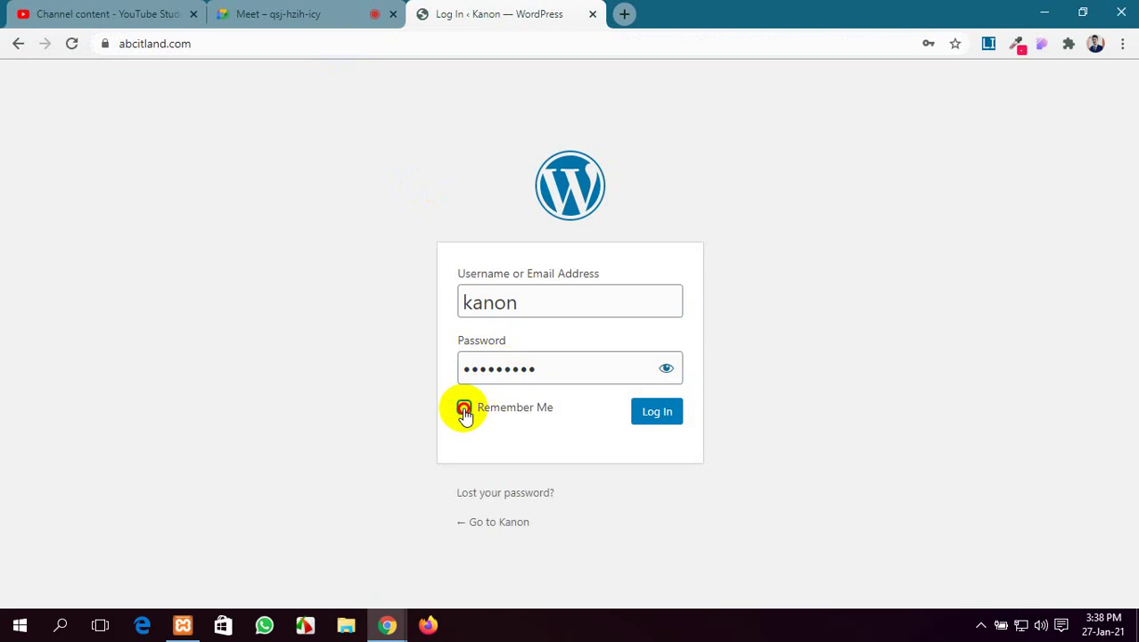
left_click(670, 416)
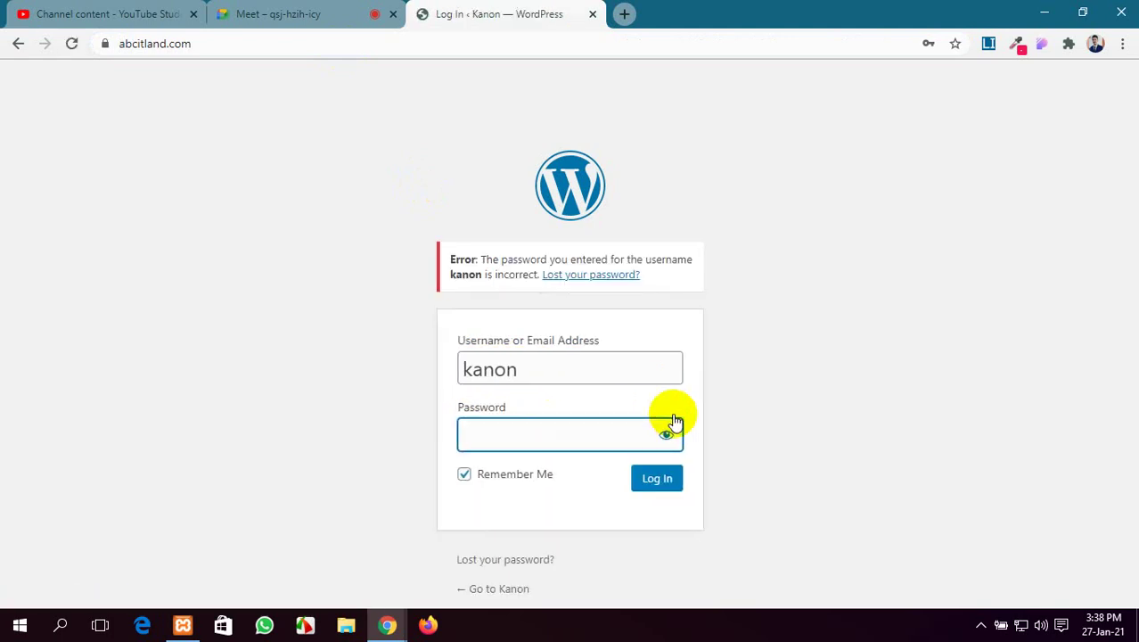
type("**********")
left_click(658, 492)
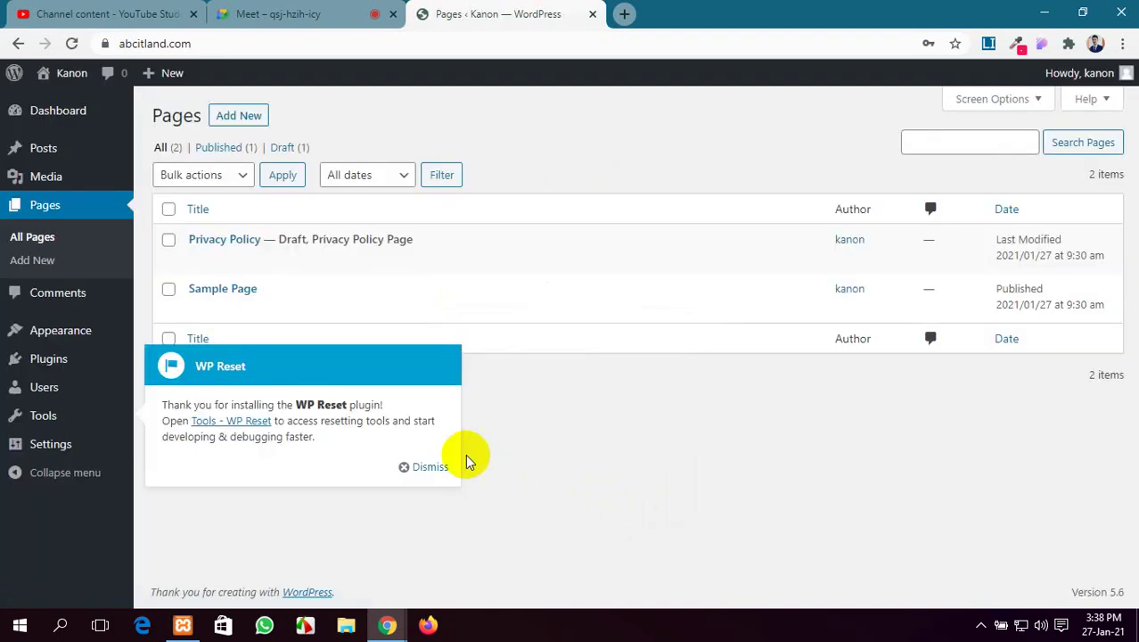
Dismiss the WP Reset notice and open the live Kanon site's 'Hello world!' page in a new tab
left_click(429, 466)
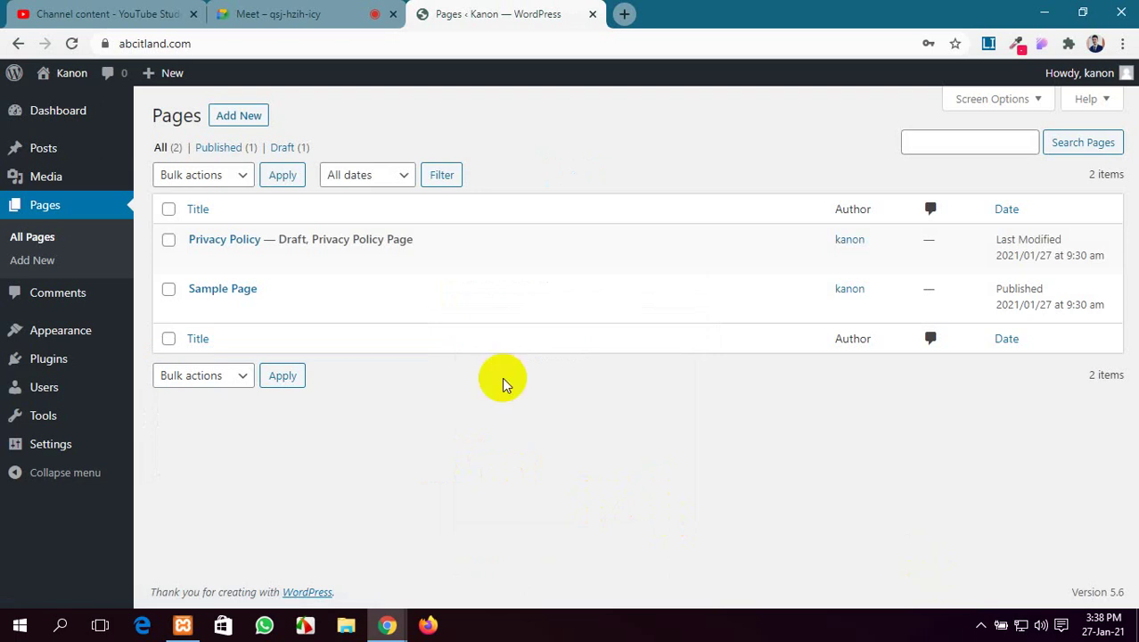
left_click(37, 116)
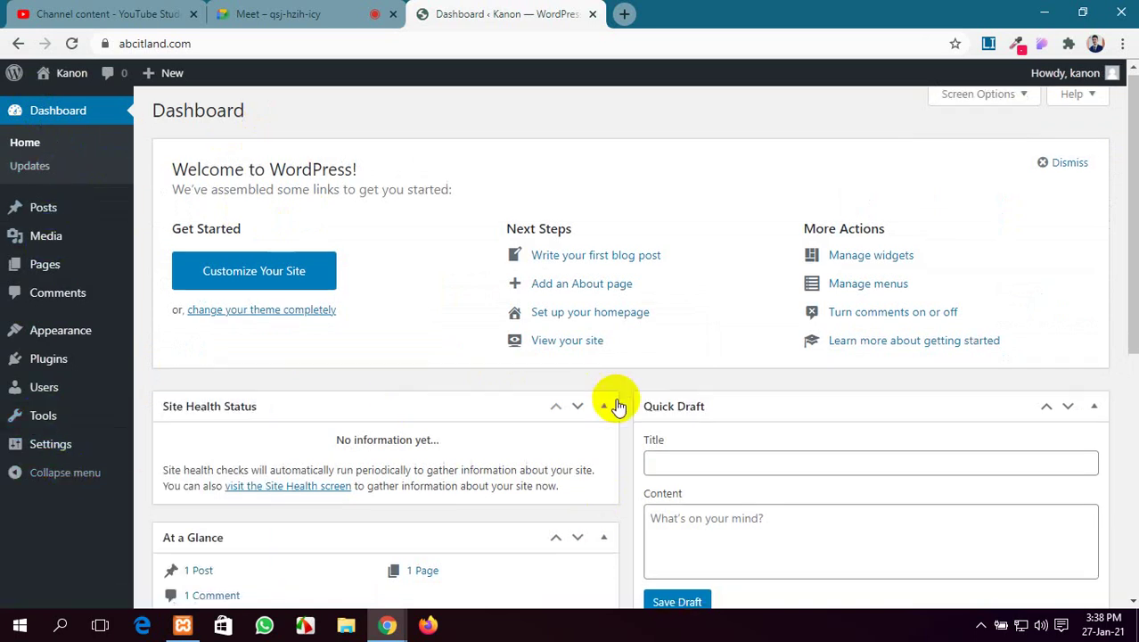
scroll(620, 403, "down", 5)
scroll(613, 401, "up", 5)
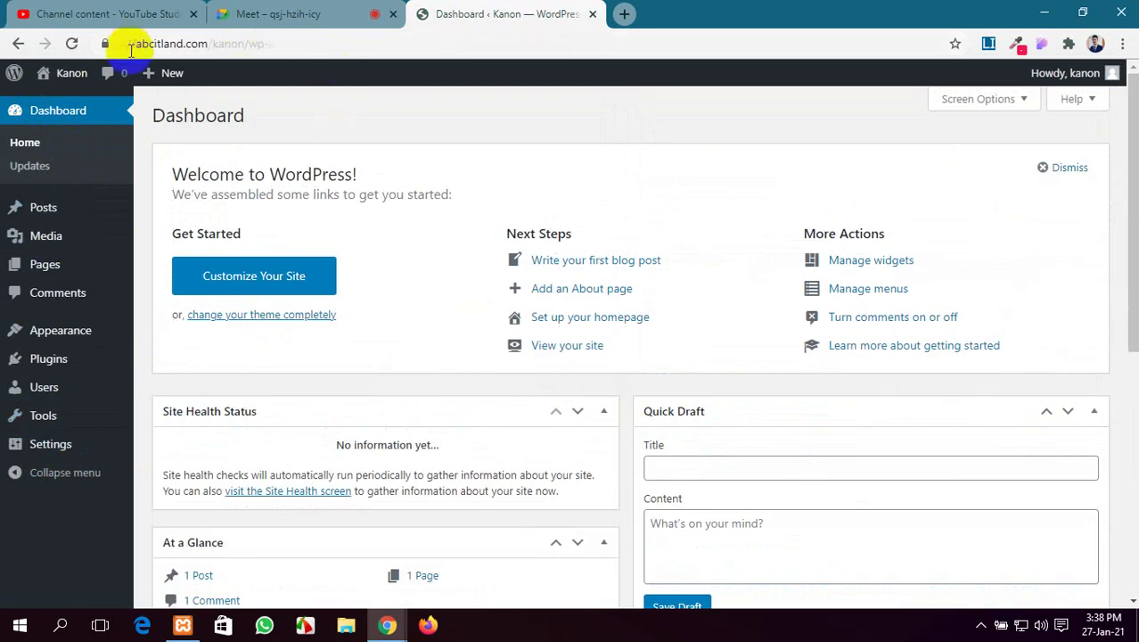
mouse_move(85, 74)
middle_click(90, 104)
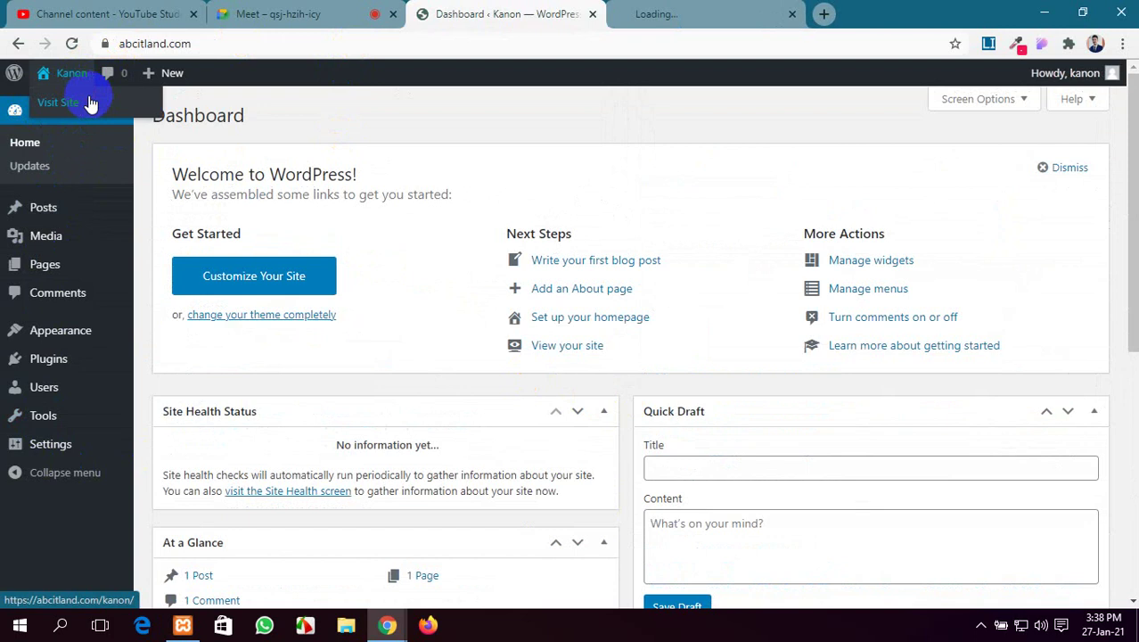
left_click(704, 15)
Check the YouTube Studio upload, select the Kanon site's URL, and open the Google Meet chat
left_click(125, 9)
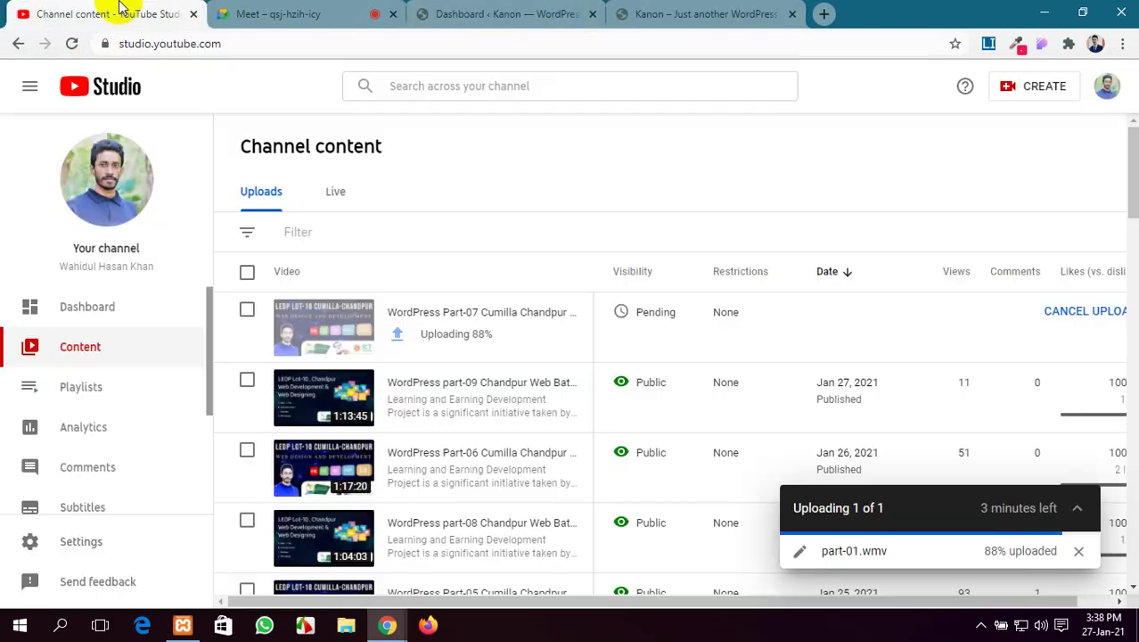
left_click(686, 9)
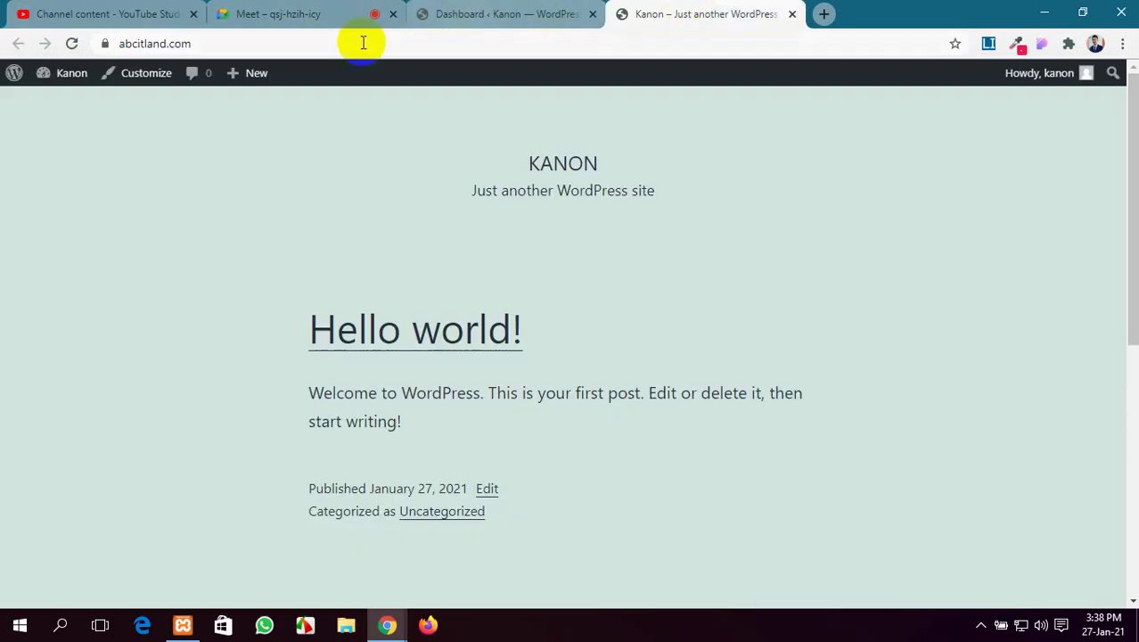
left_click(290, 44)
key("ctrl+c")
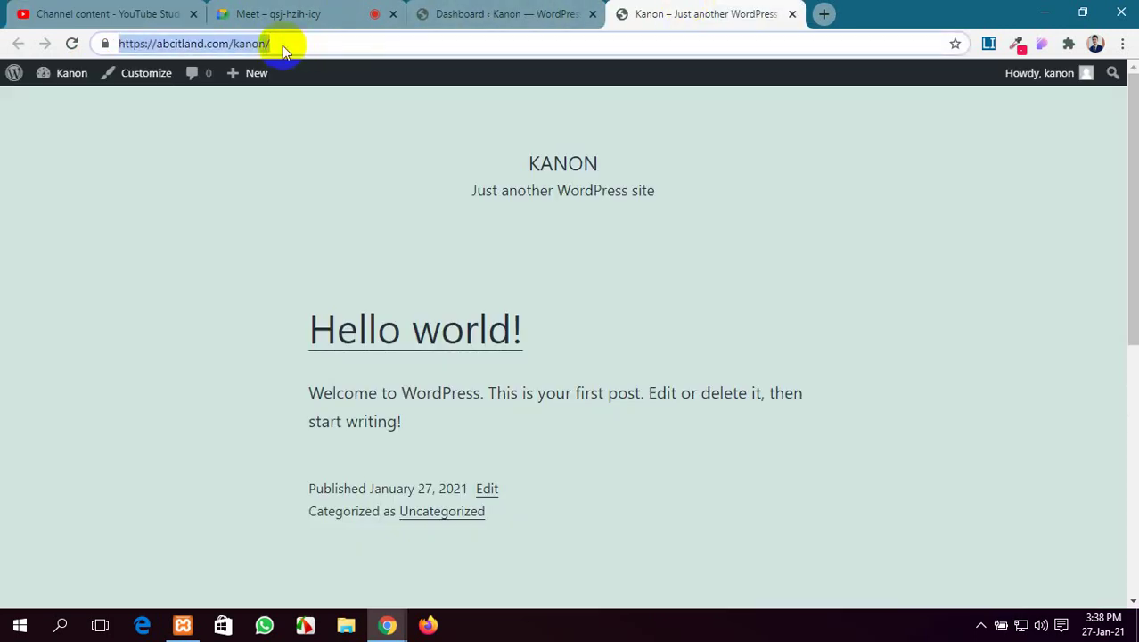
left_click(281, 13)
left_click(1032, 133)
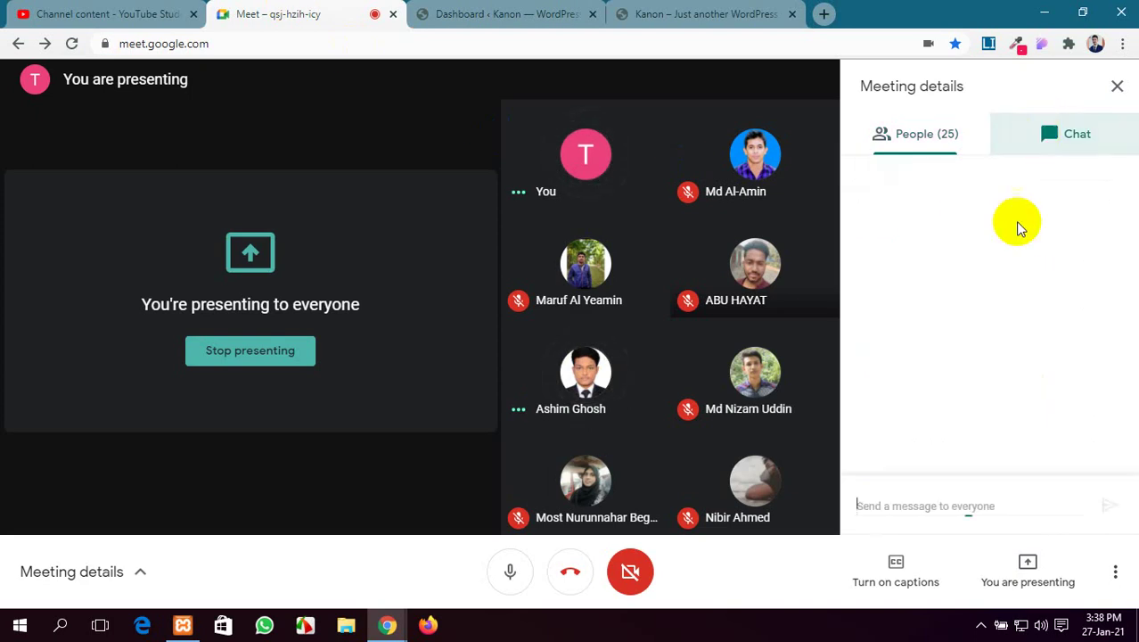
key("ctrl+v")
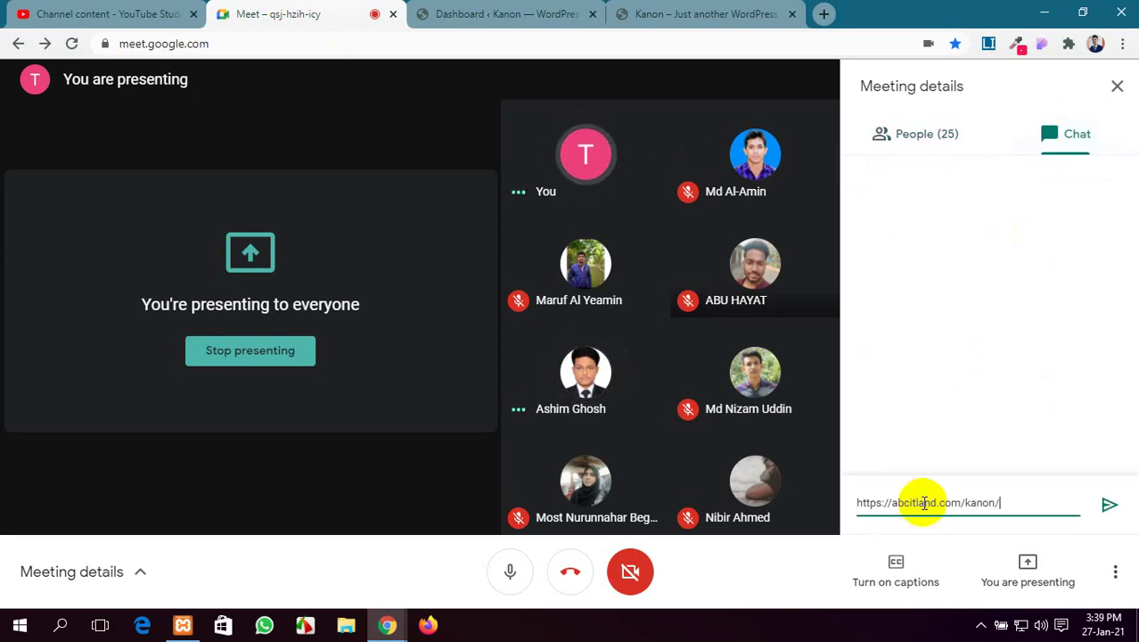
key("Return")
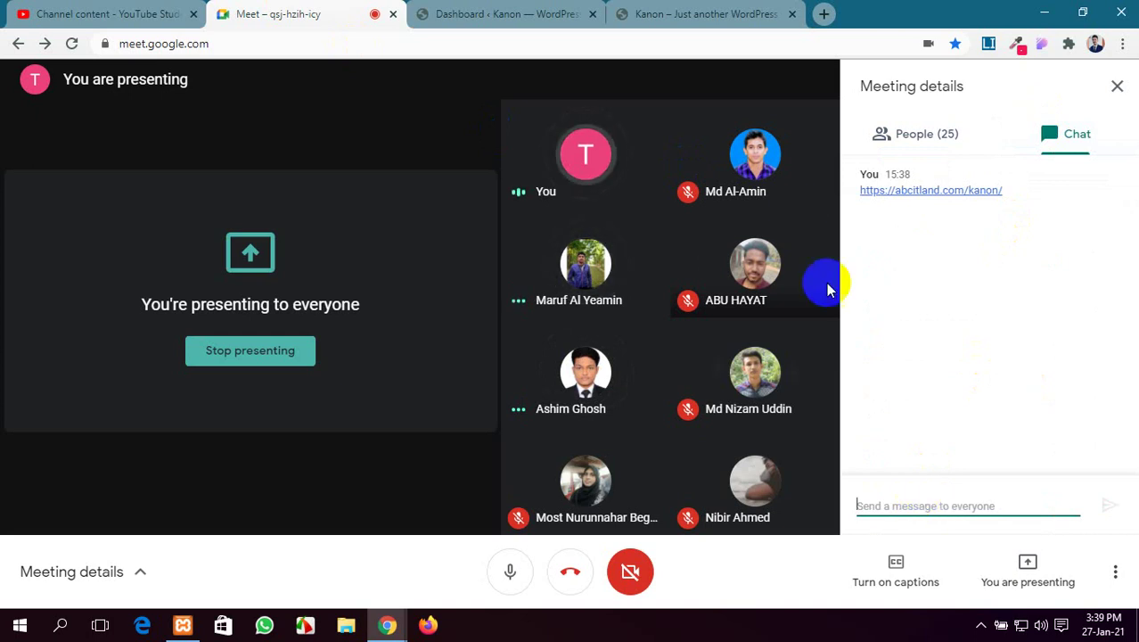
left_click(522, 14)
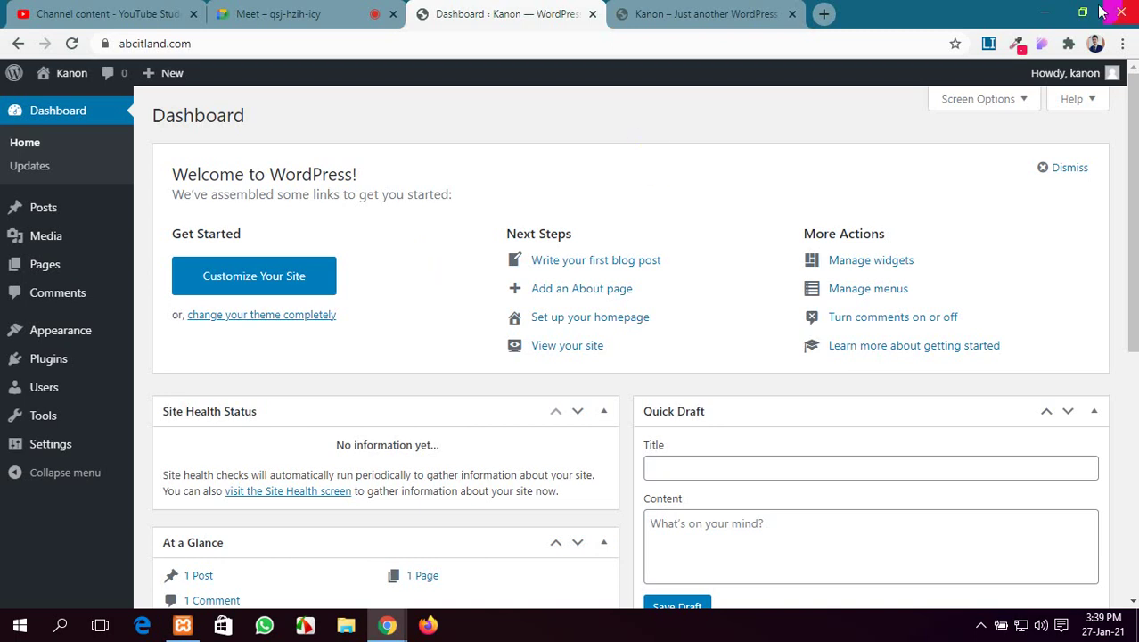
Copy the Divi theme folder from PERSONAL (E:) > New folder > Plugins onto the desktop
left_click(1045, 11)
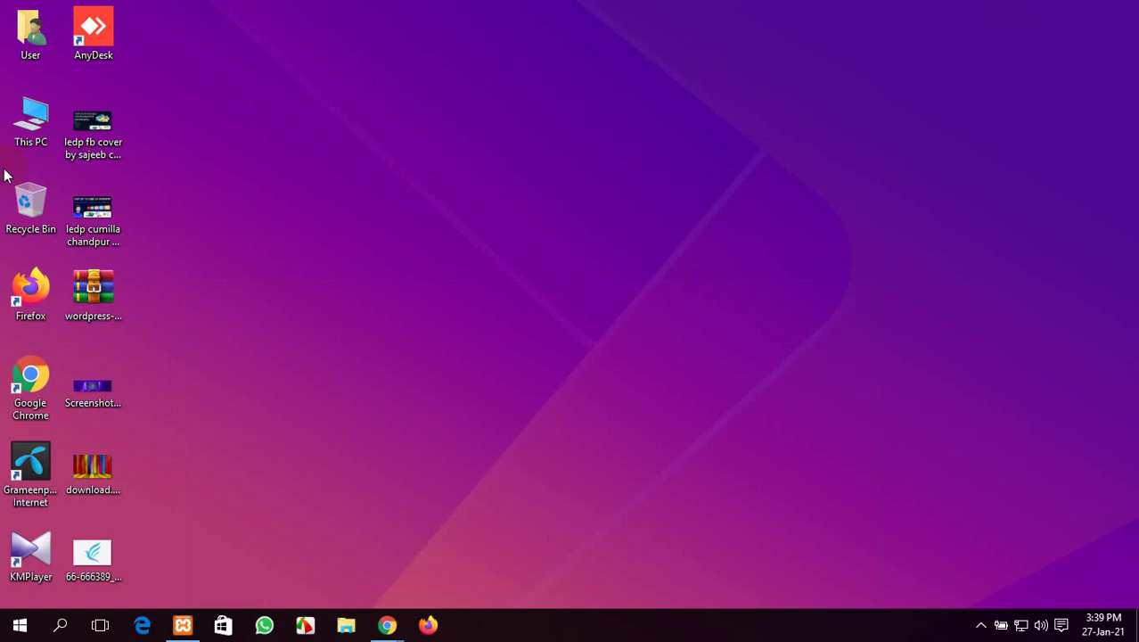
double_click(32, 120)
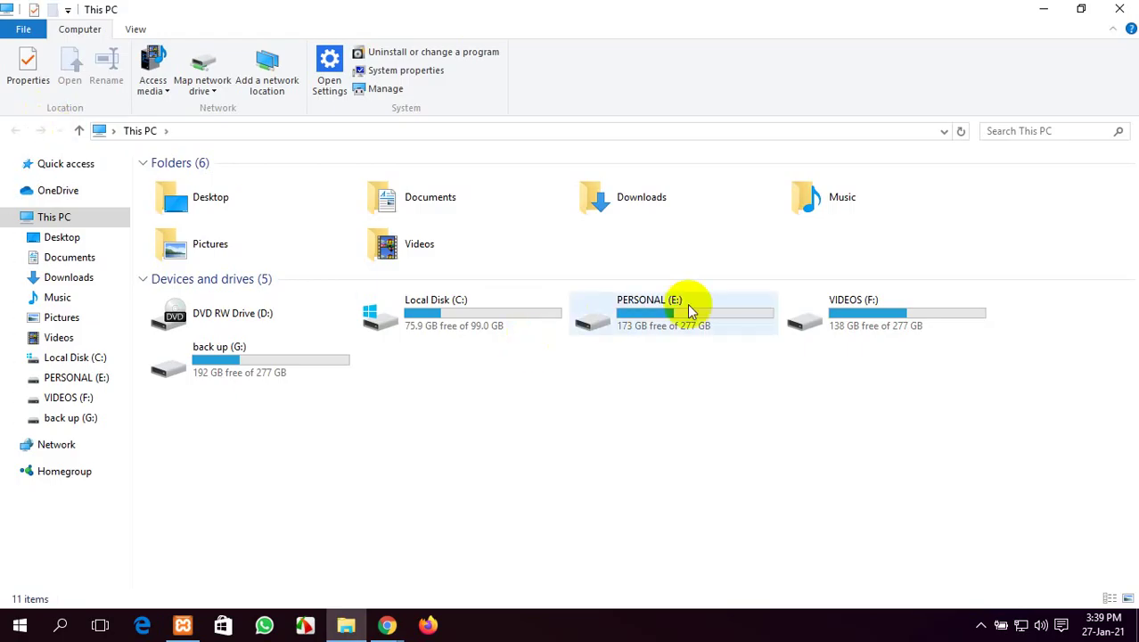
double_click(690, 310)
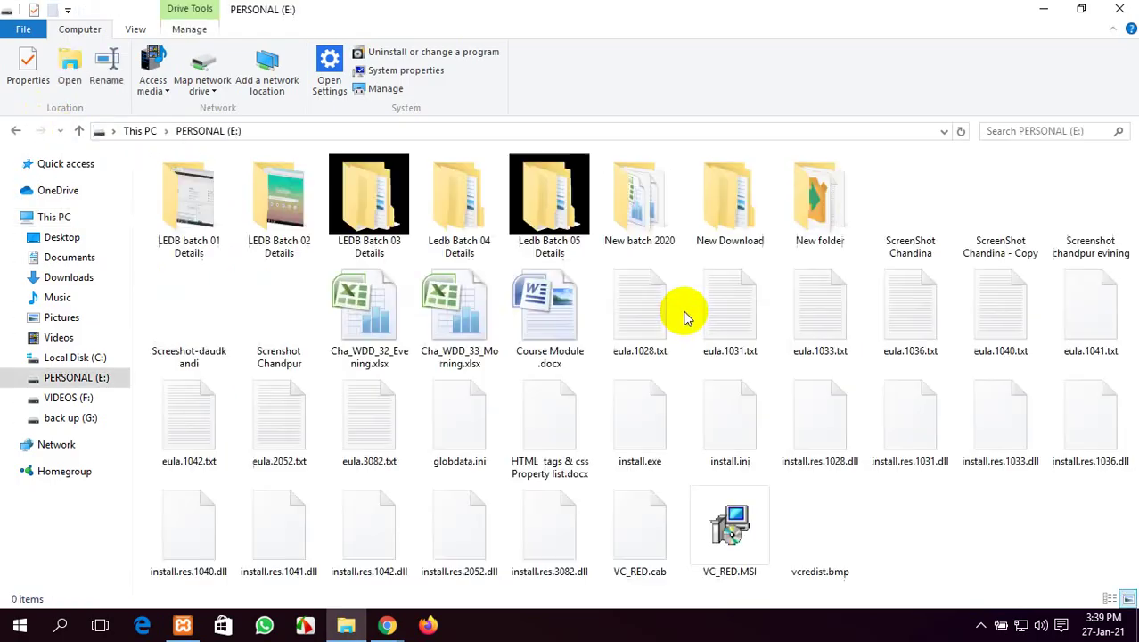
double_click(785, 196)
left_click(615, 209)
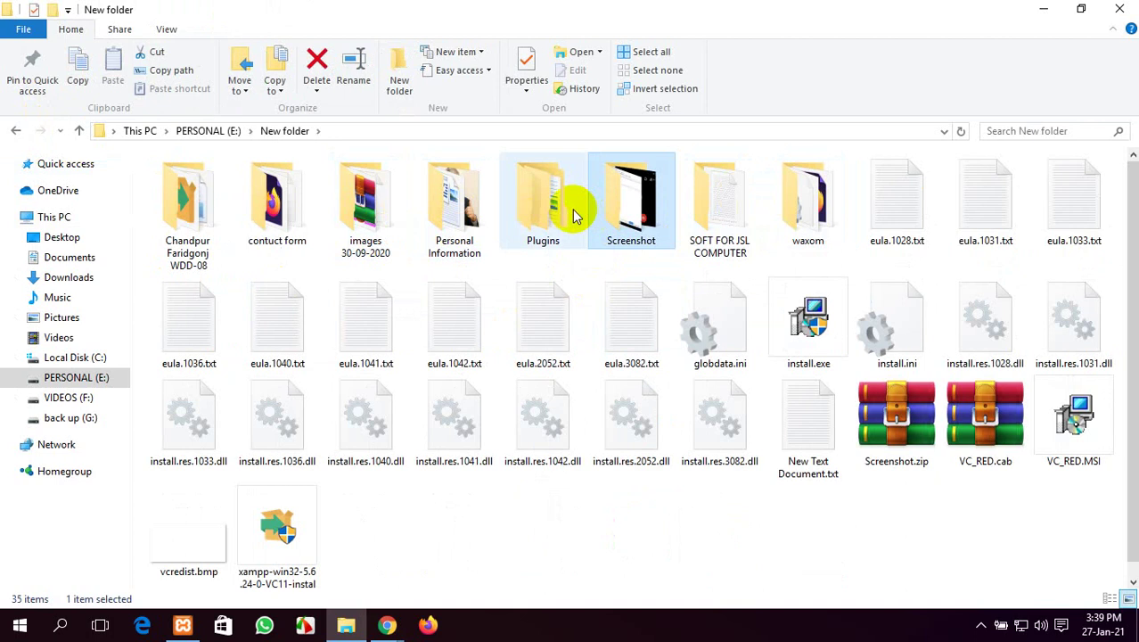
double_click(575, 214)
left_click(213, 220)
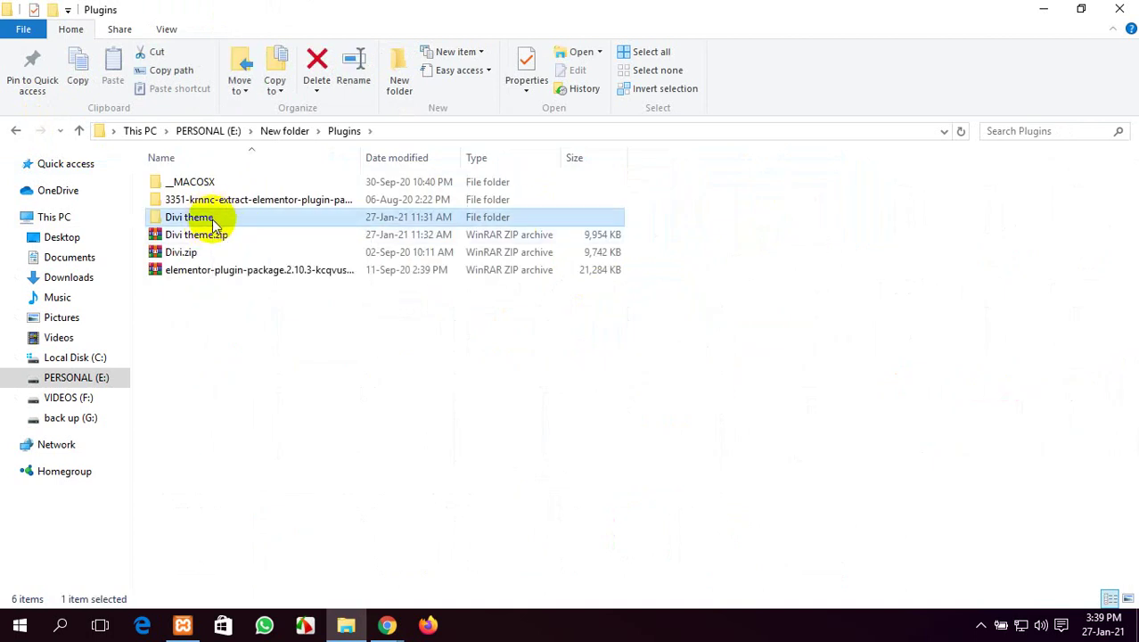
right_click(214, 222)
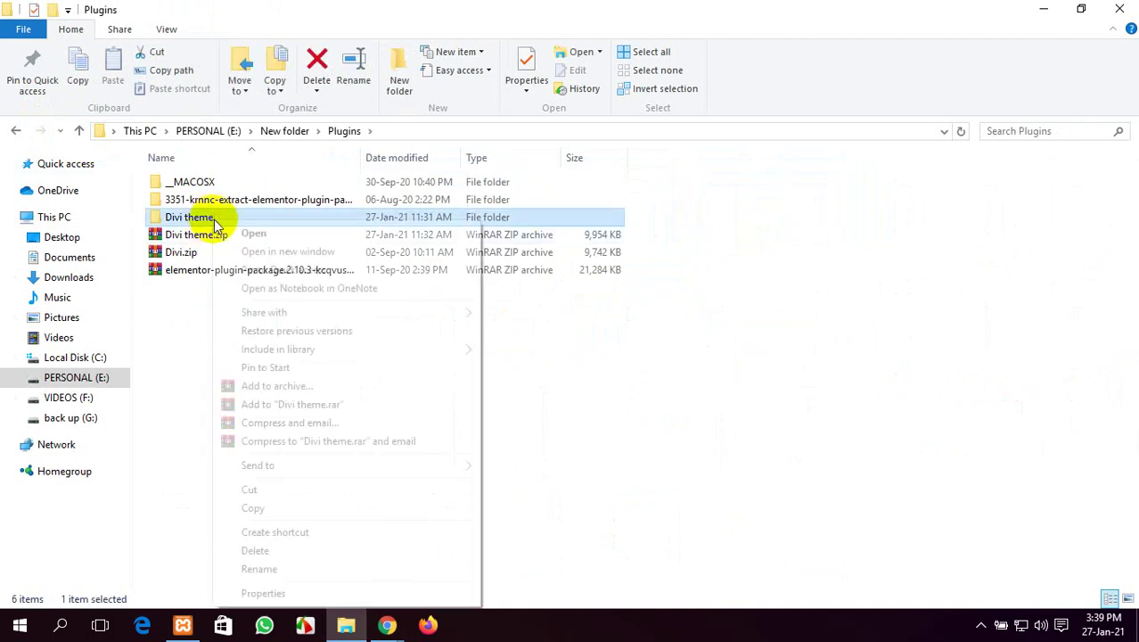
left_click(256, 508)
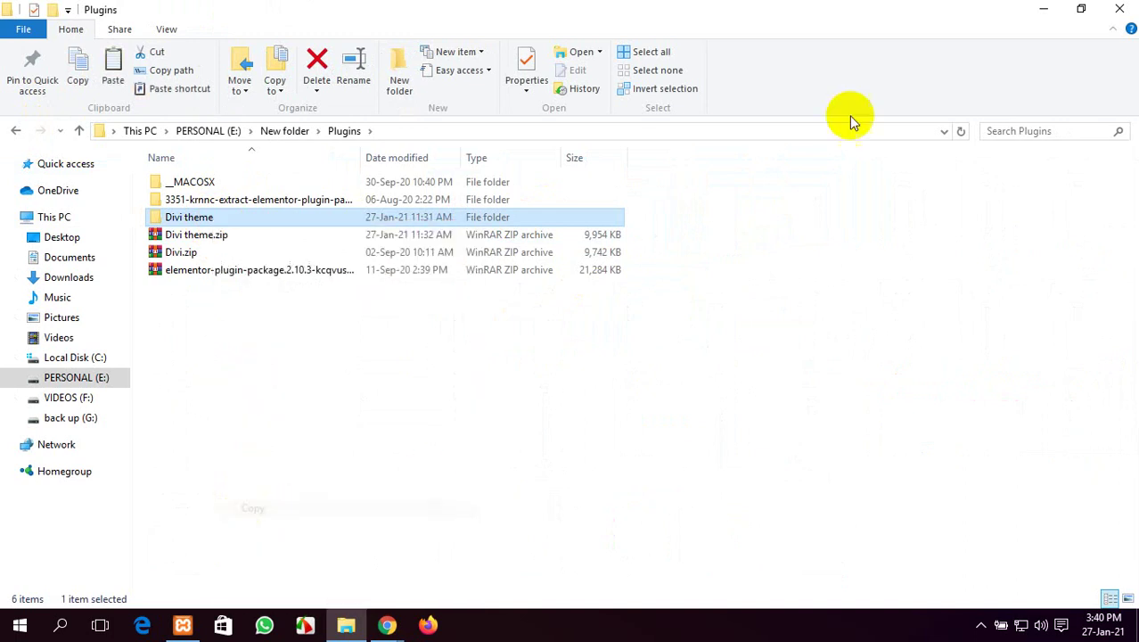
left_click(1043, 9)
right_click(204, 169)
left_click(296, 246)
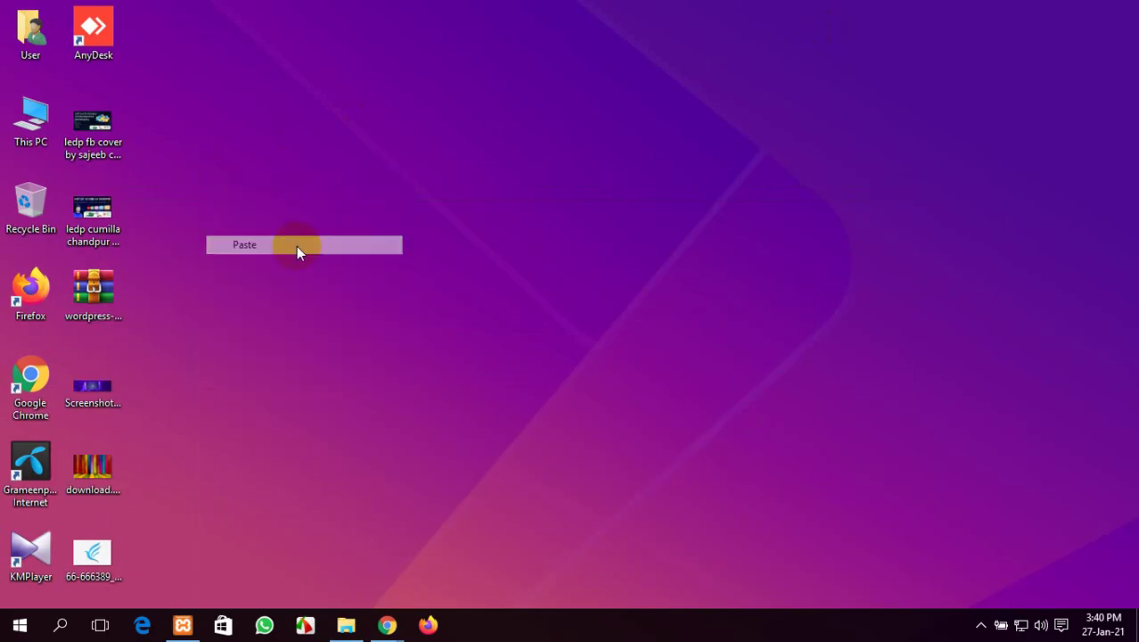
Move the four old desktop files, including the WordPress zip, to the Recycle Bin and empty it
left_click_drag(94, 550, 10, 203)
left_click_drag(93, 552, 30, 285)
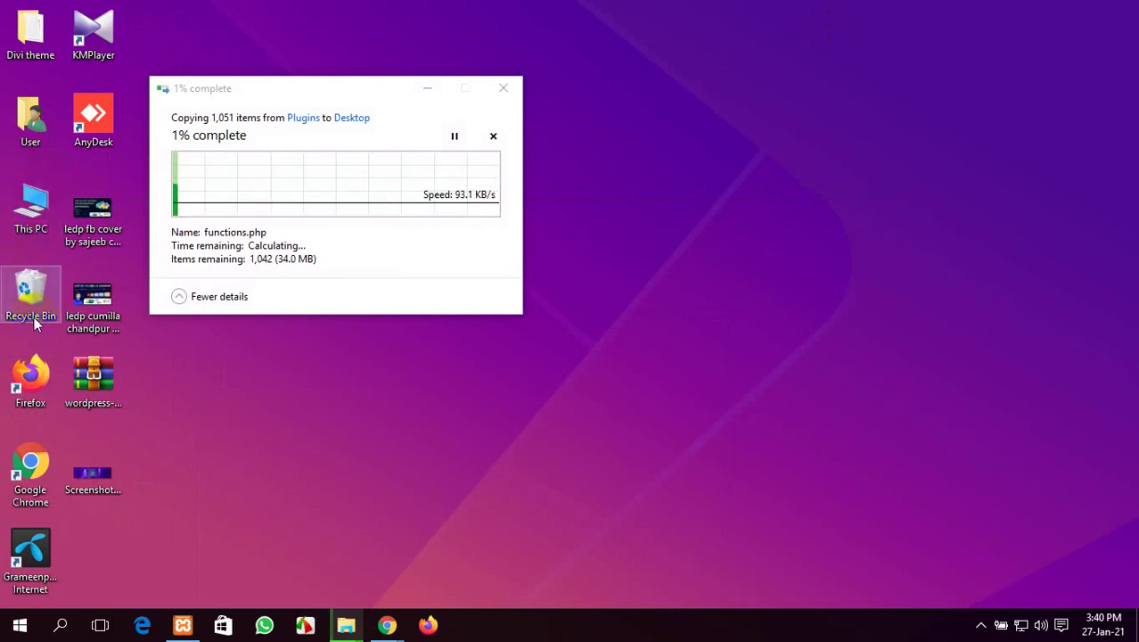
left_click_drag(98, 477, 47, 305)
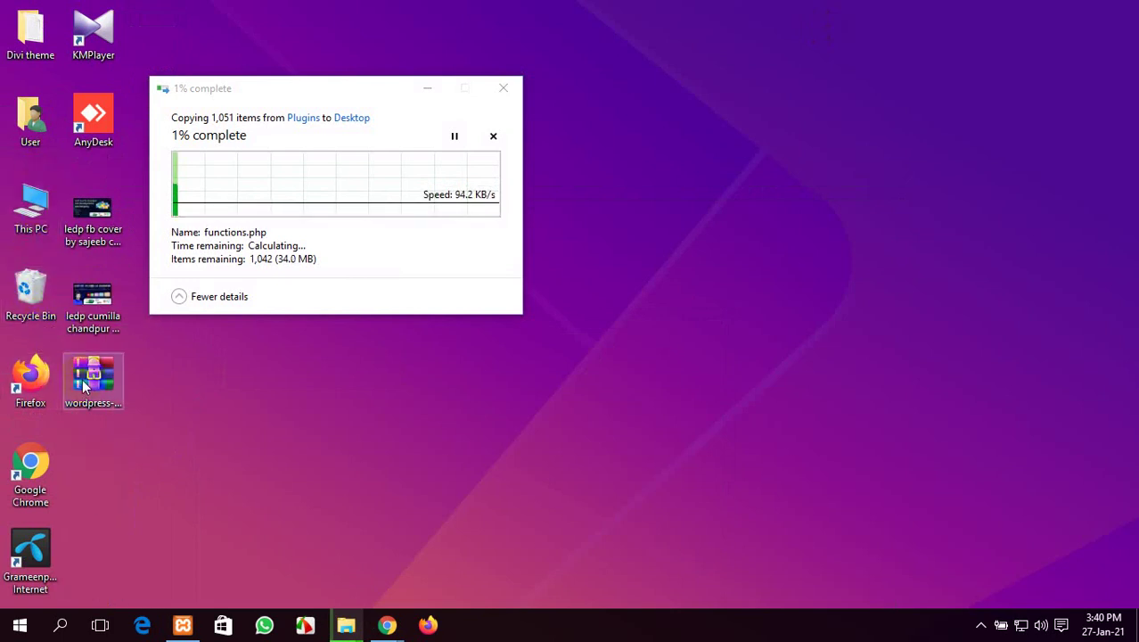
left_click_drag(83, 379, 31, 289)
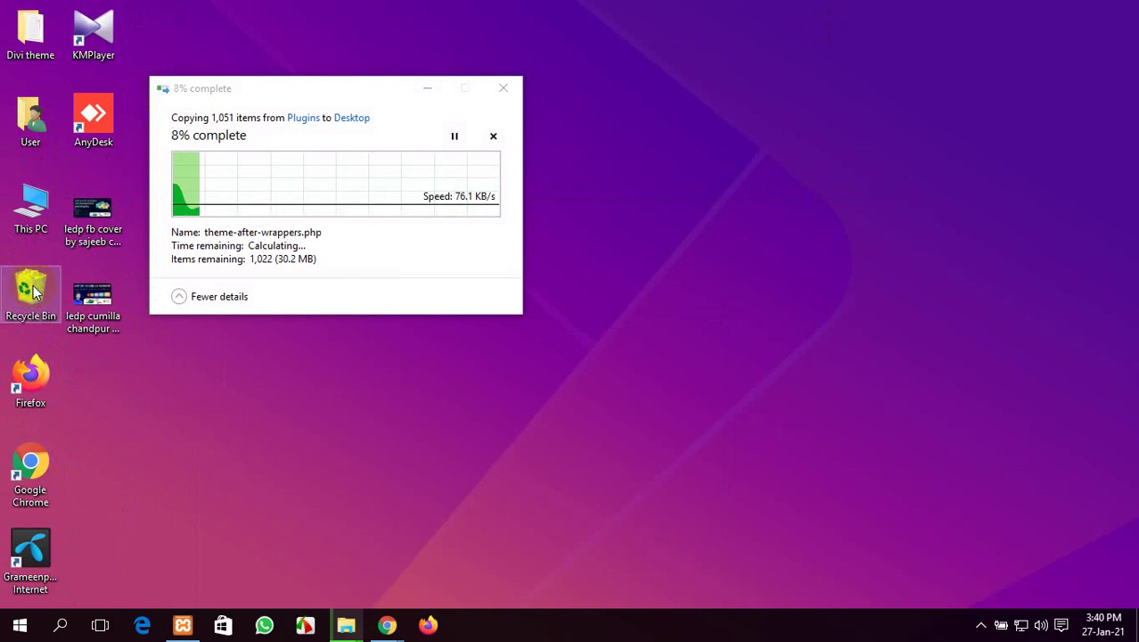
right_click(33, 293)
left_click(125, 318)
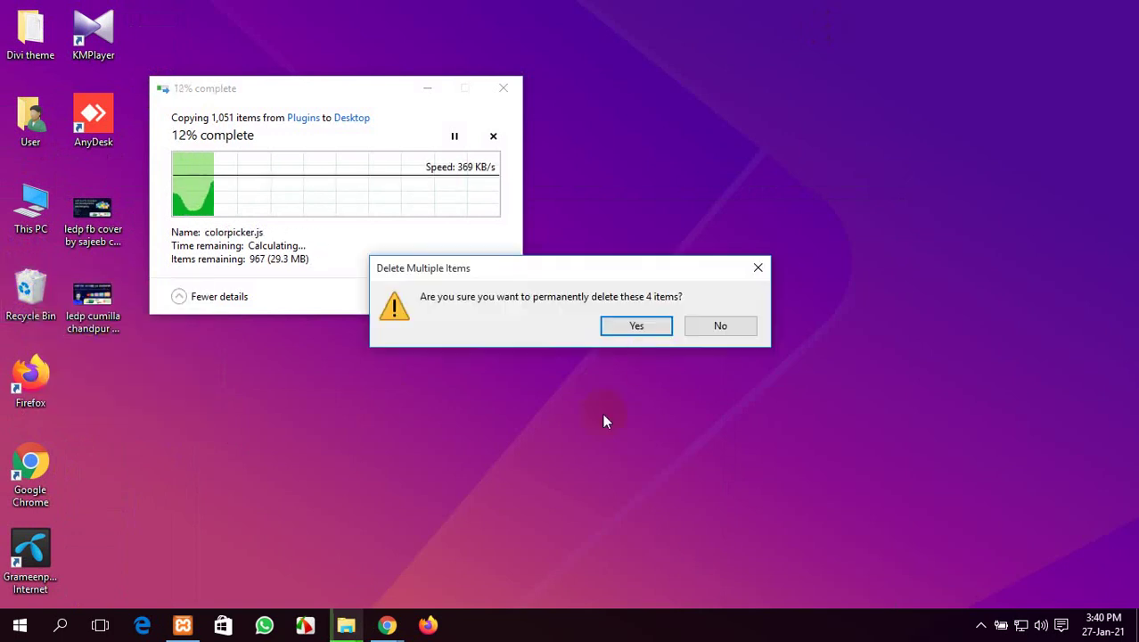
left_click(648, 326)
Refresh the desktop twice
right_click(806, 127)
right_click(845, 179)
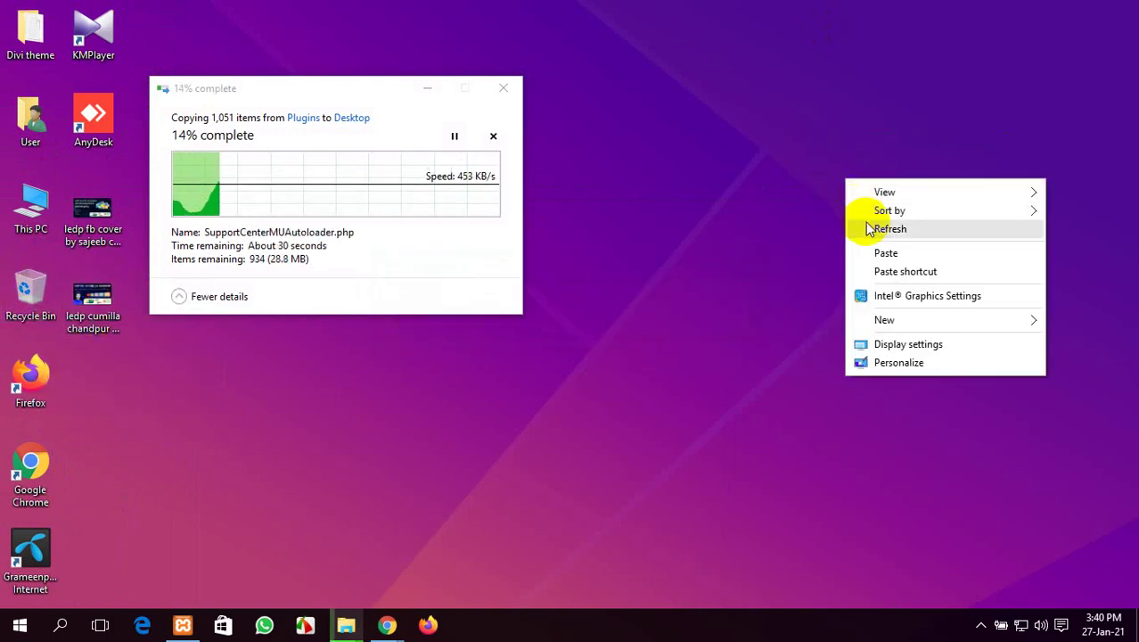
left_click(873, 233)
right_click(822, 186)
left_click(840, 236)
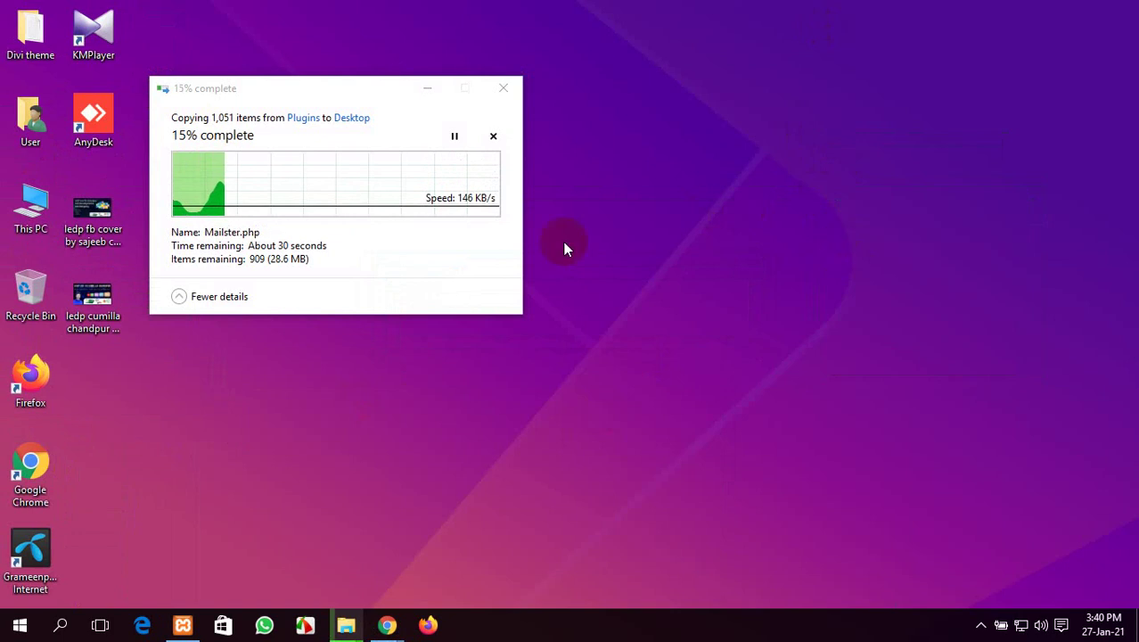
mouse_move(387, 624)
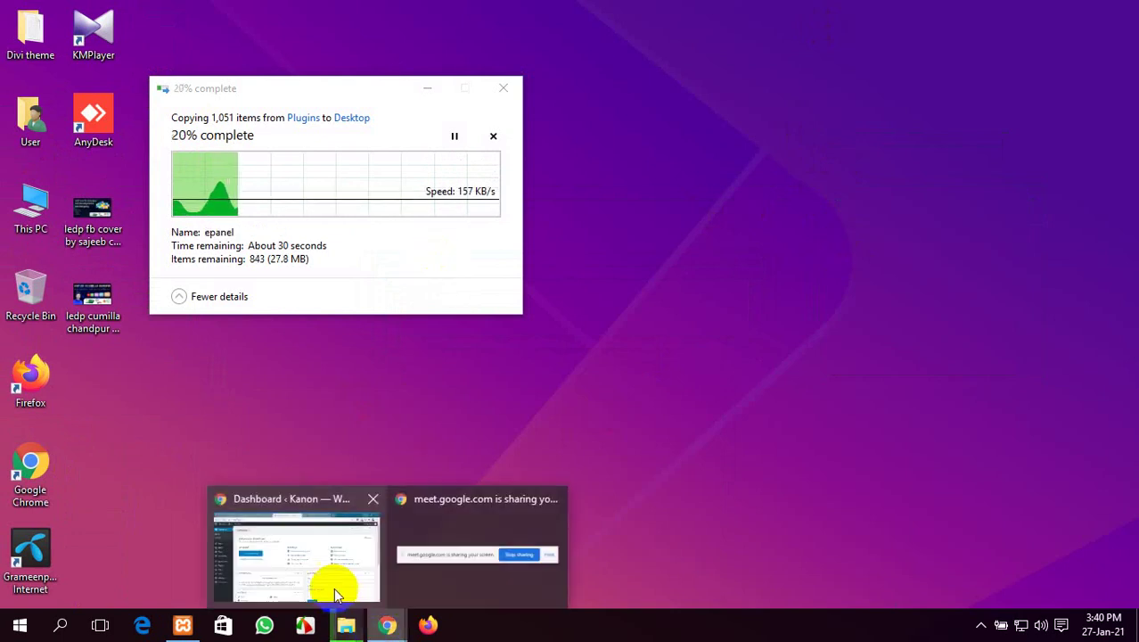
left_click(323, 571)
scroll(306, 255, "down", 4)
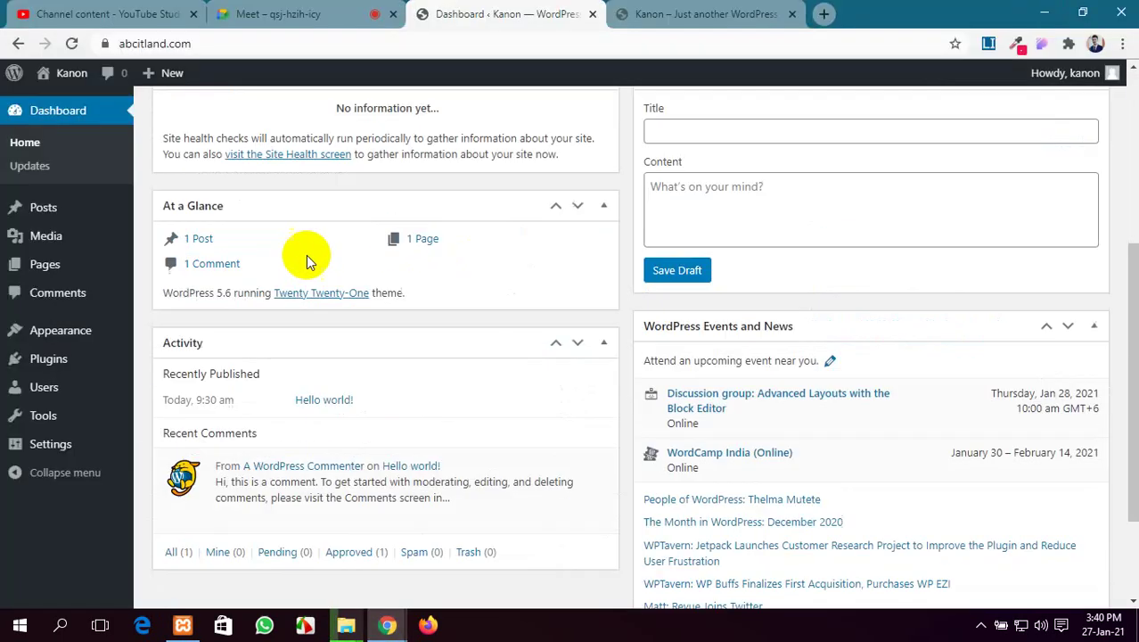
scroll(298, 263, "up", 4)
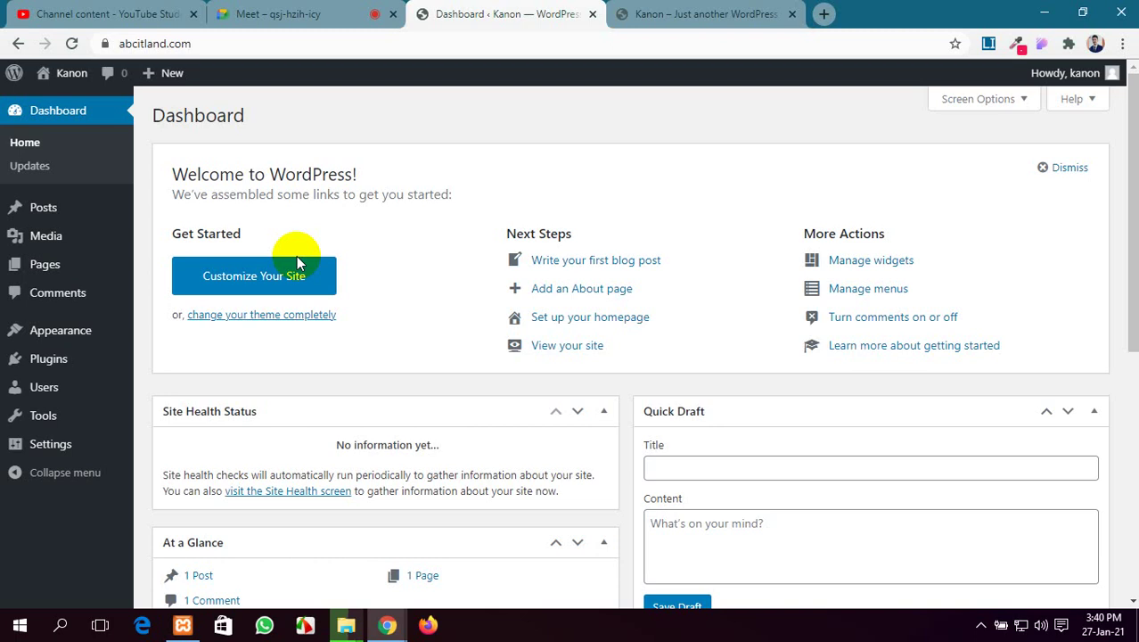
left_click(630, 14)
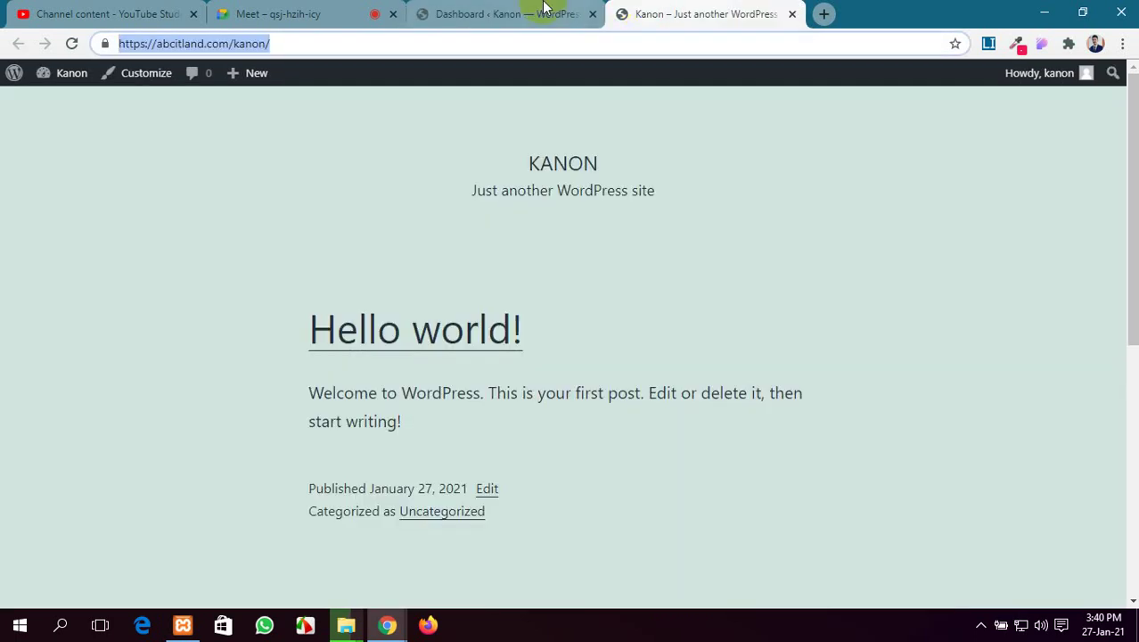
left_click(543, 14)
left_click(760, 9)
left_click(534, 9)
left_click(701, 11)
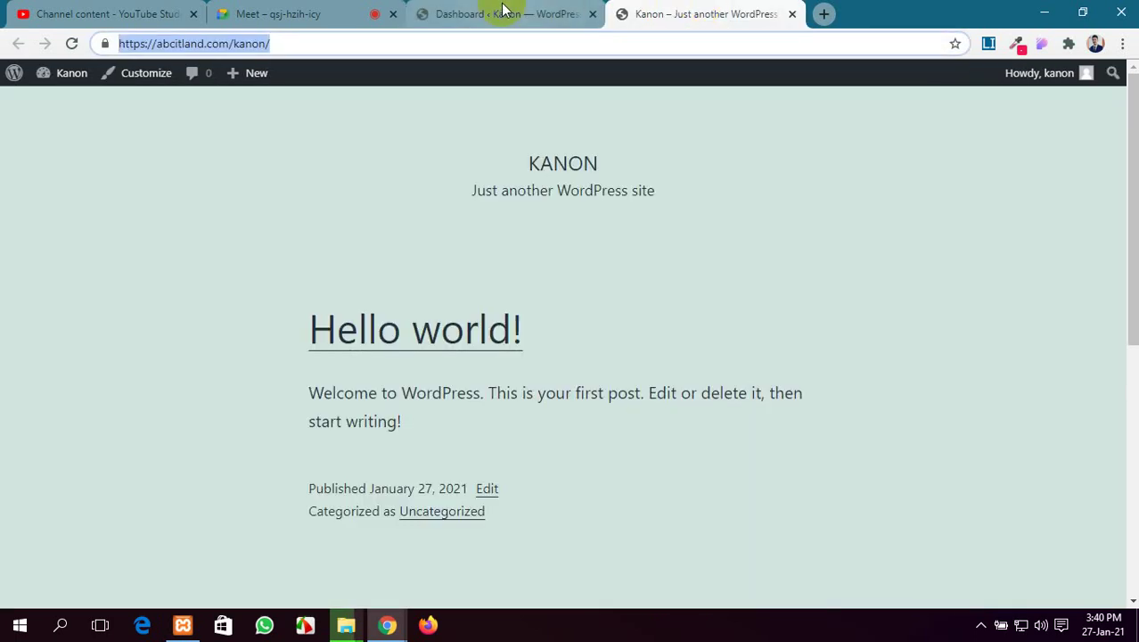
left_click(499, 10)
left_click(345, 625)
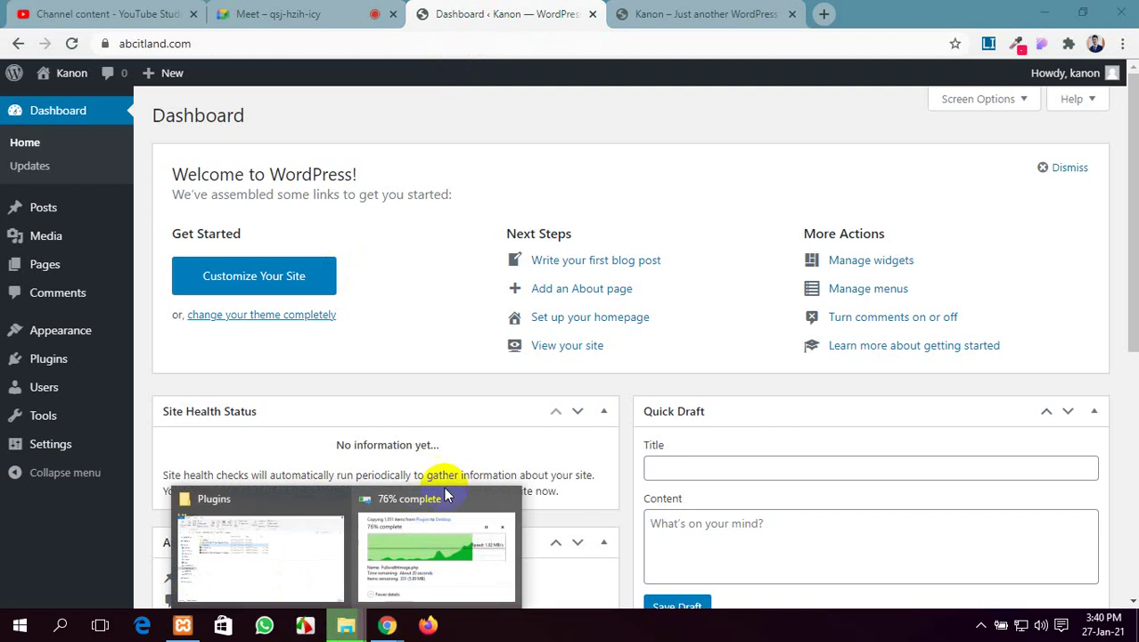
left_click(397, 566)
left_click(1044, 13)
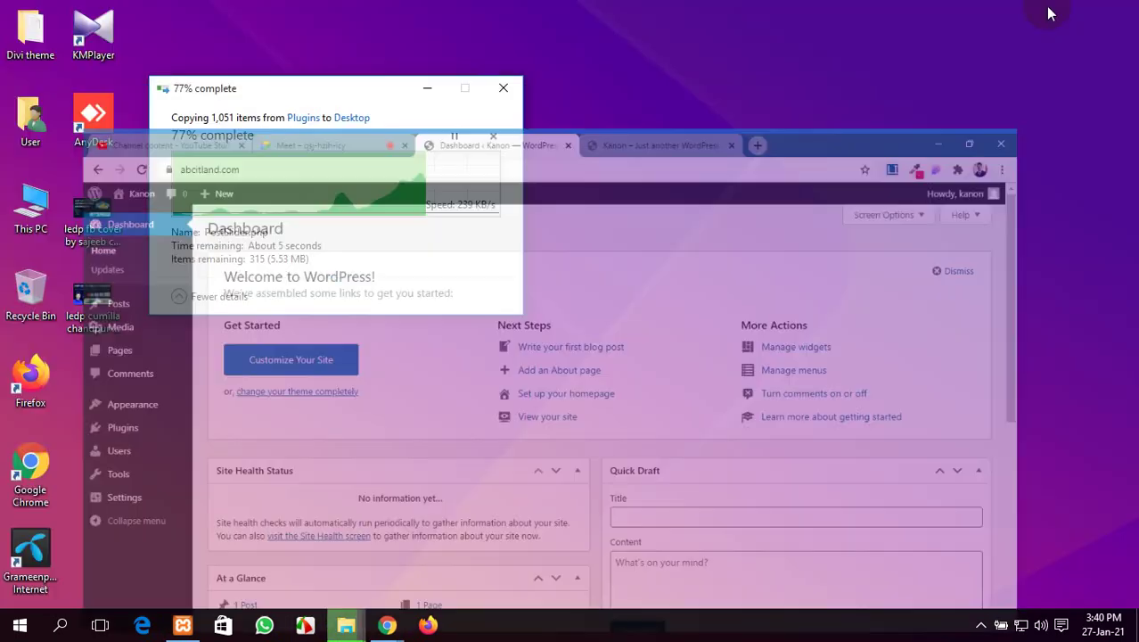
Refresh the desktop twice while the Plugins copy runs
right_click(815, 111)
left_click(859, 159)
right_click(845, 163)
left_click(886, 209)
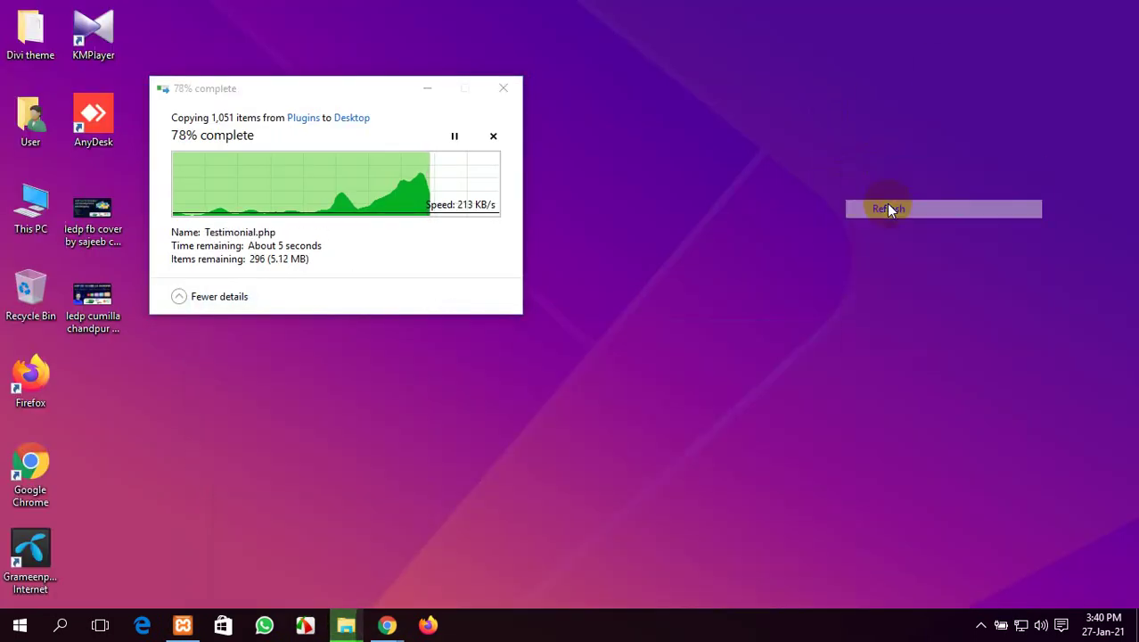
Run the tree folder listing from the Run dialog five times
key("super+r")
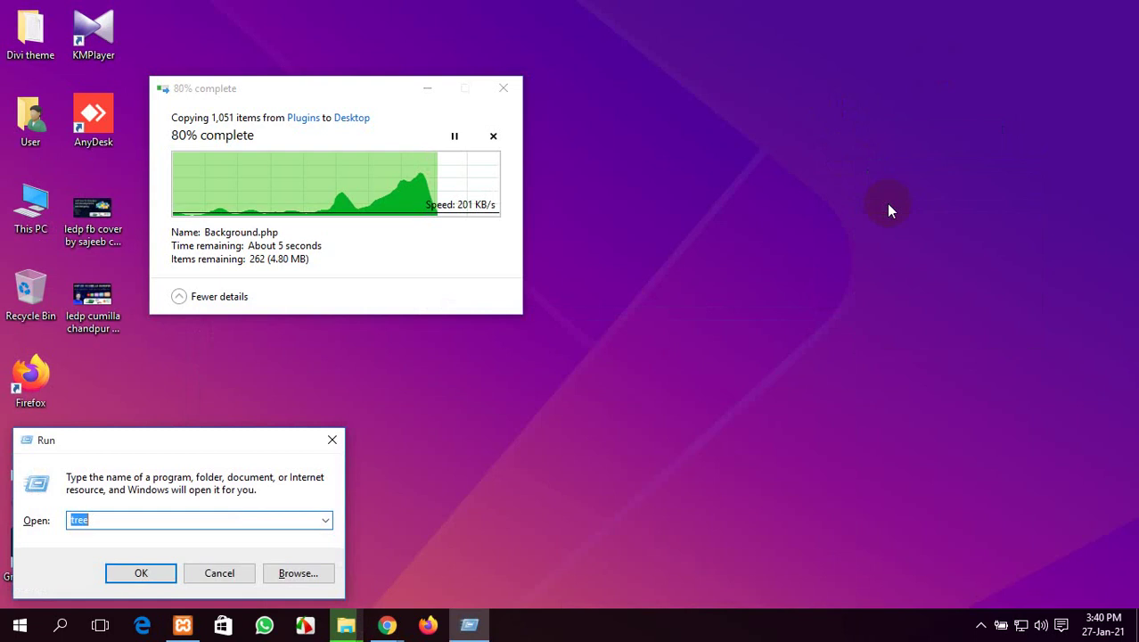
key("Return")
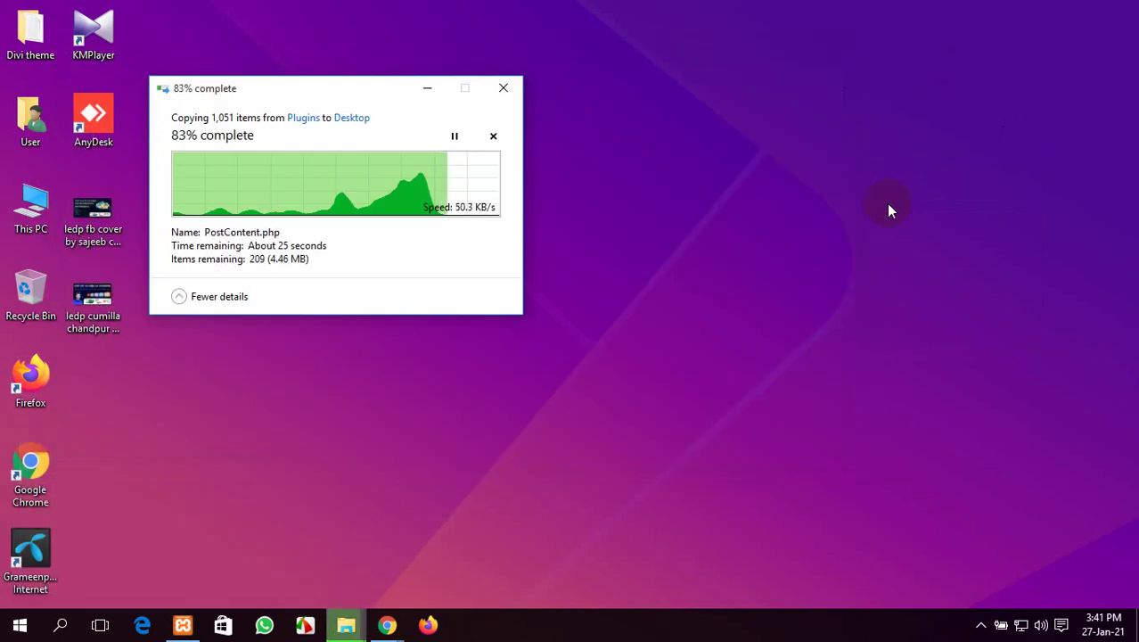
key("super+r")
key("Return")
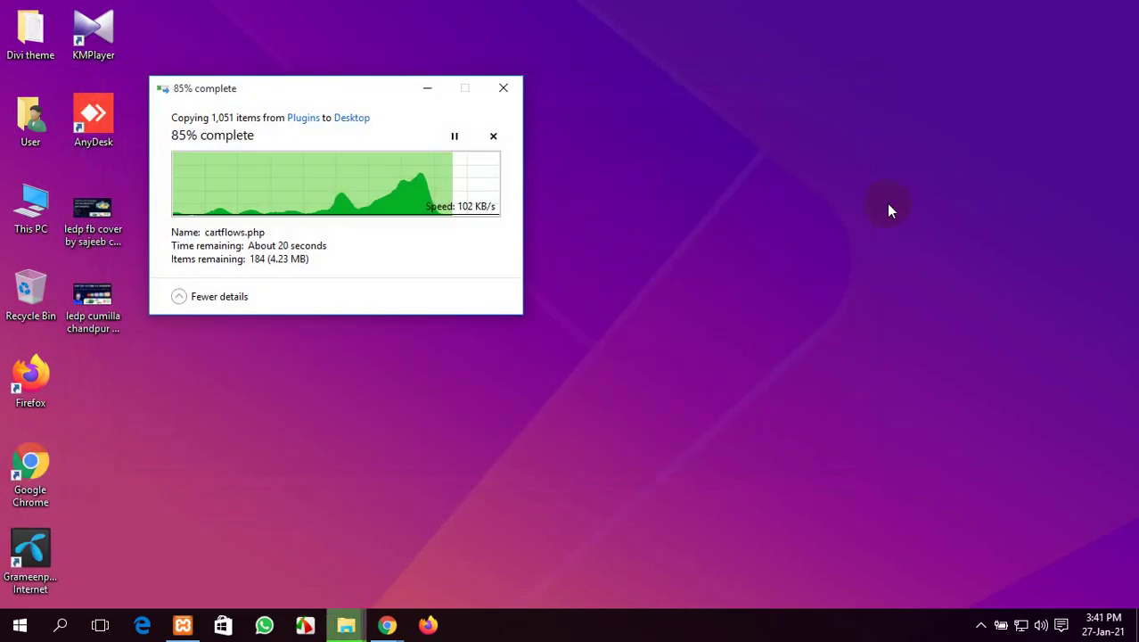
key("super+r")
key("Return")
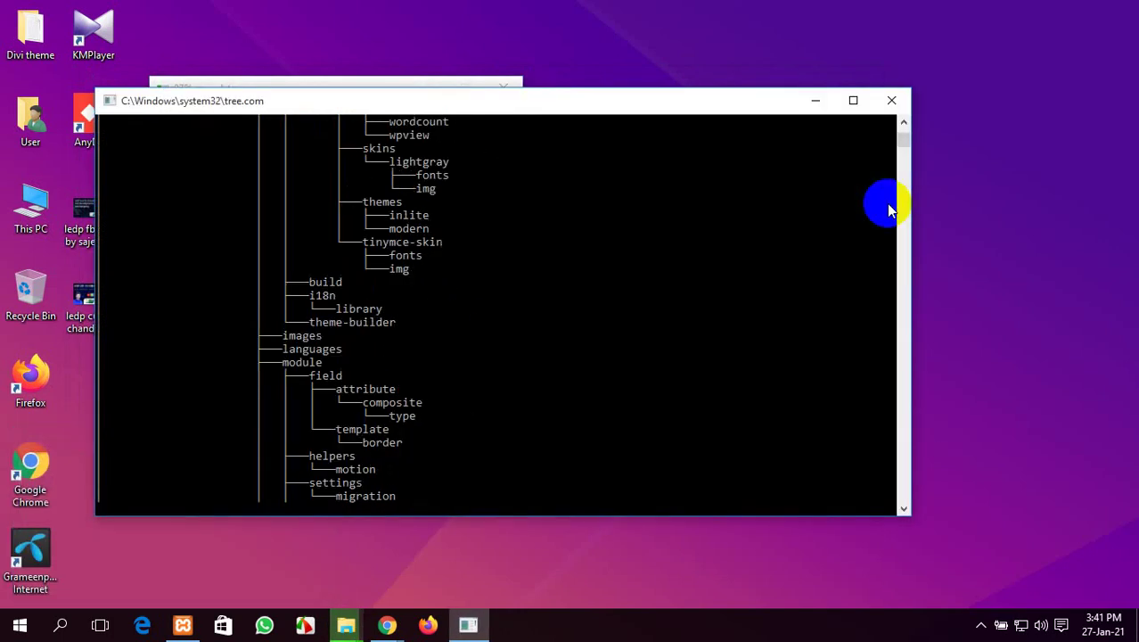
key("super+r")
key("Return")
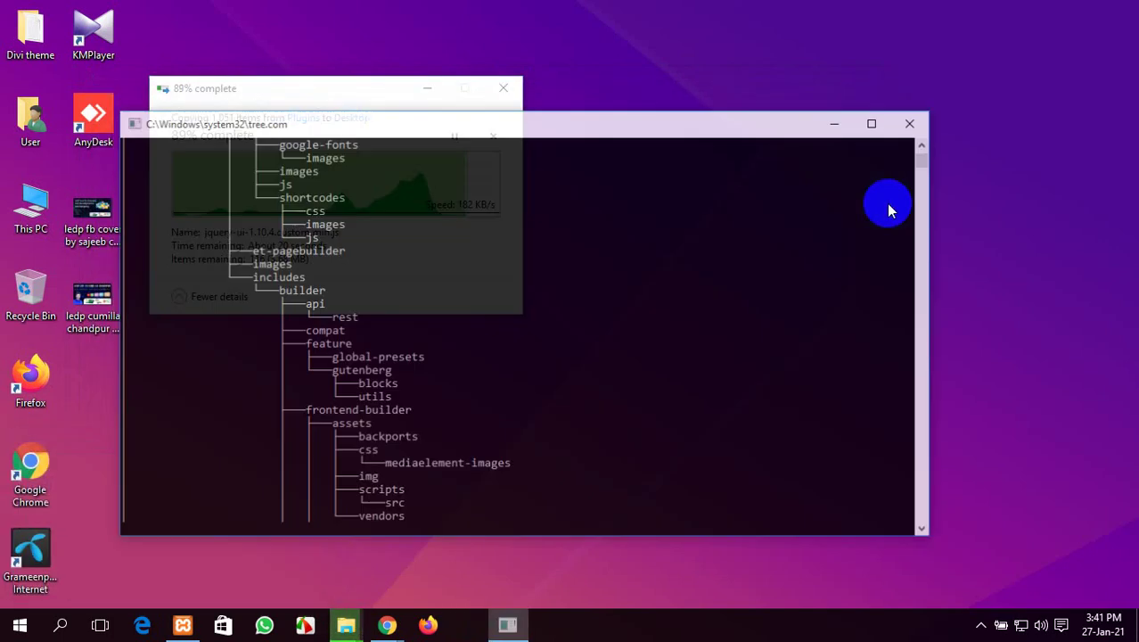
key("super+r")
key("Return")
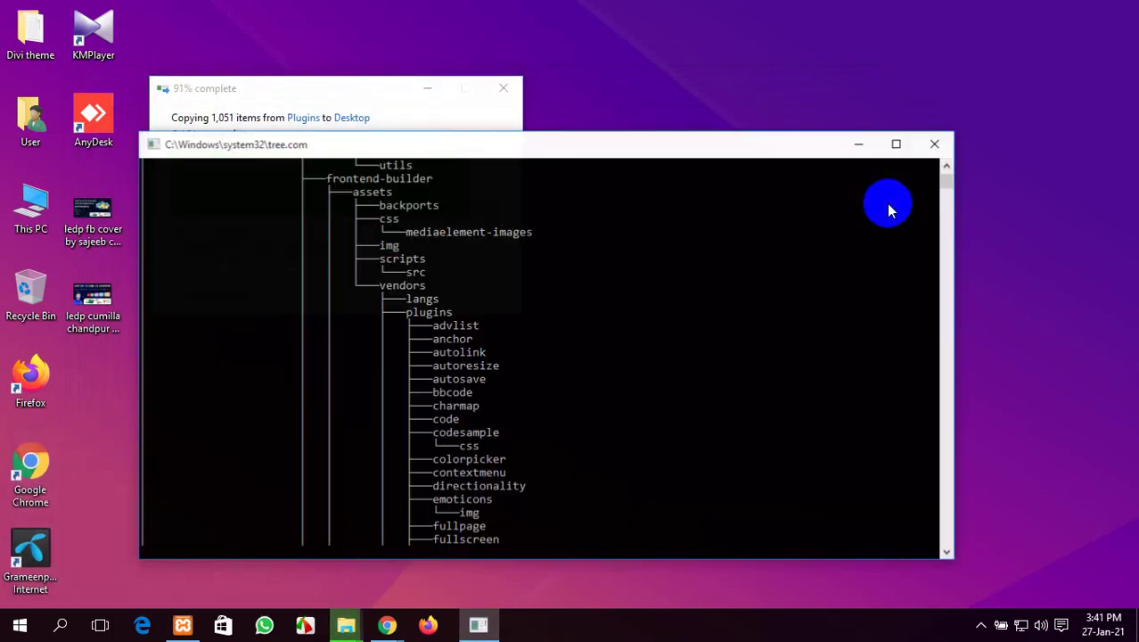
Keep refreshing the desktop until all 1,051 items have been copied
right_click(748, 140)
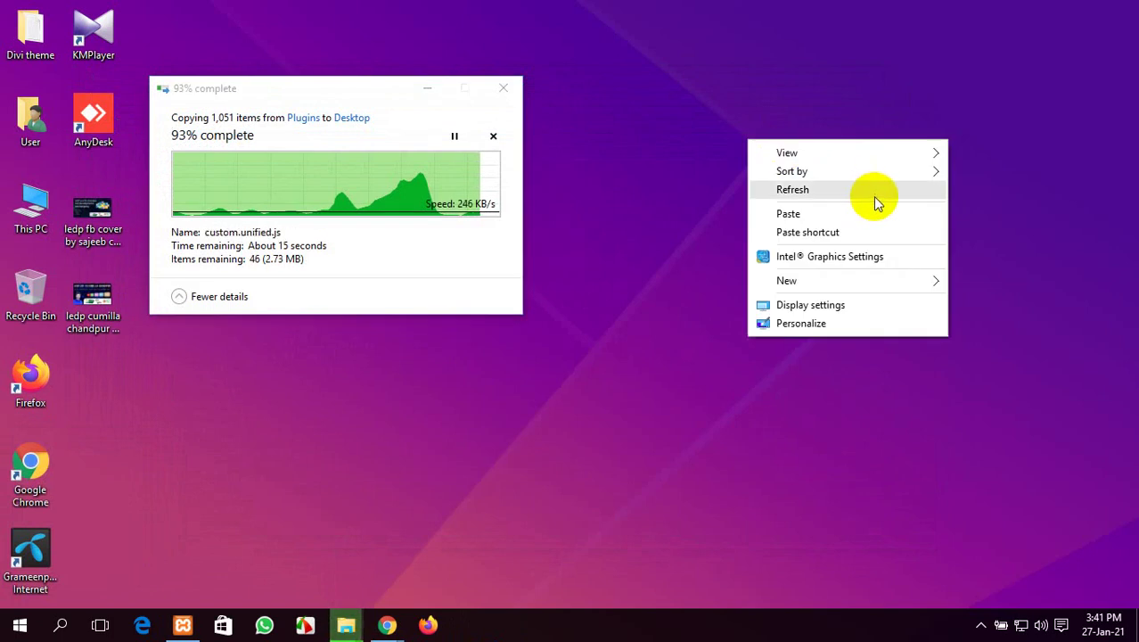
left_click(874, 203)
right_click(837, 172)
left_click(878, 224)
right_click(813, 183)
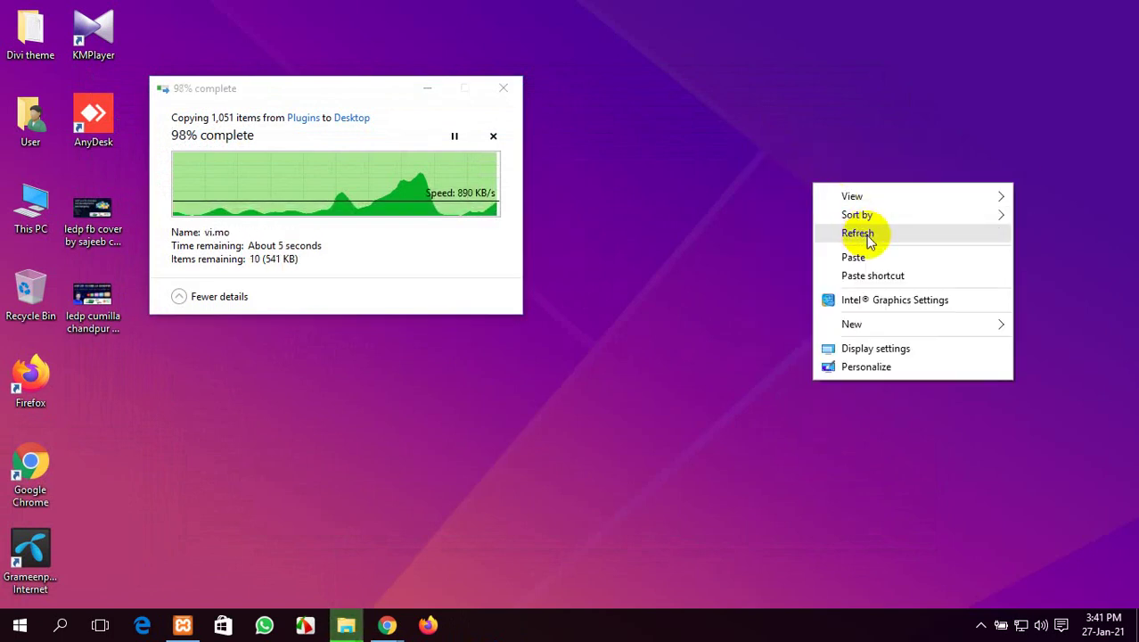
left_click(865, 241)
right_click(834, 208)
left_click(884, 257)
right_click(783, 164)
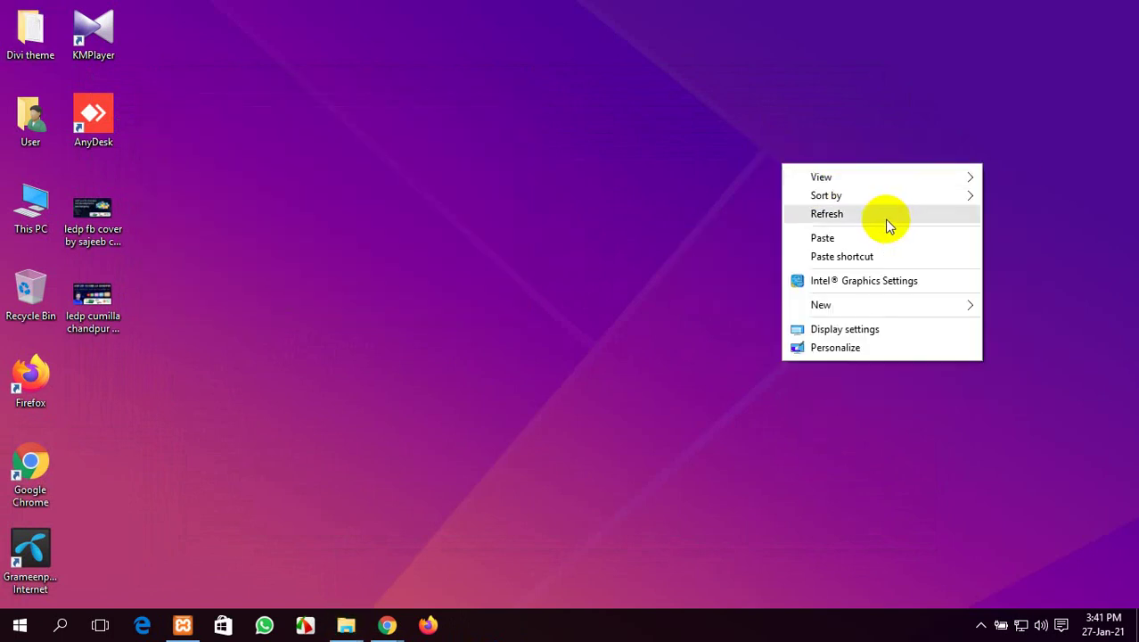
left_click(884, 218)
right_click(737, 168)
left_click(806, 220)
right_click(693, 143)
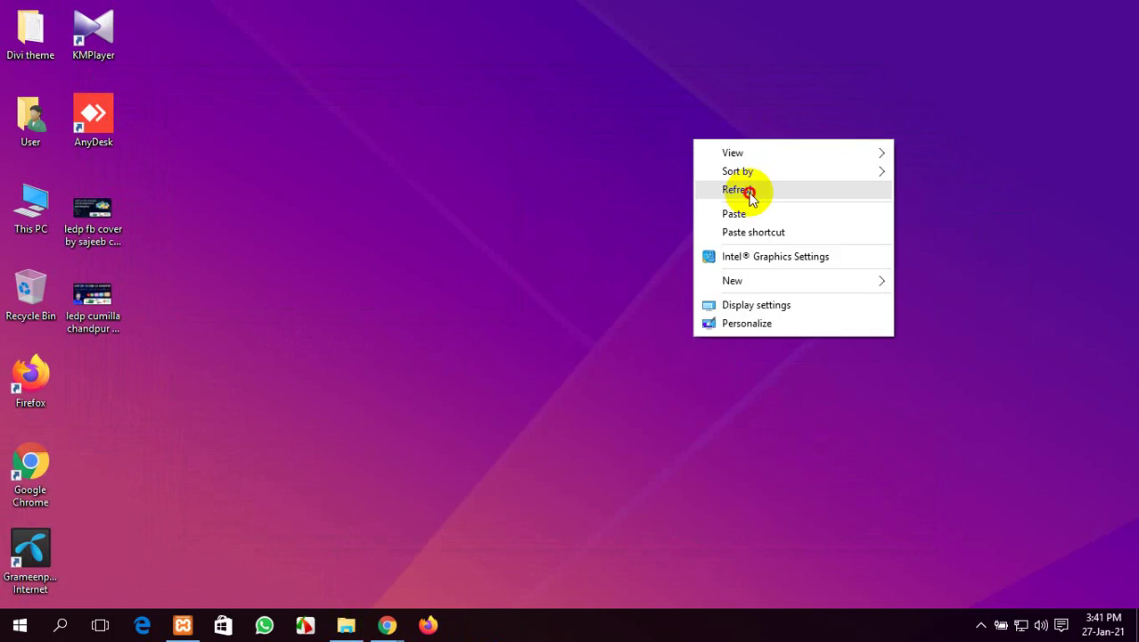
left_click(747, 189)
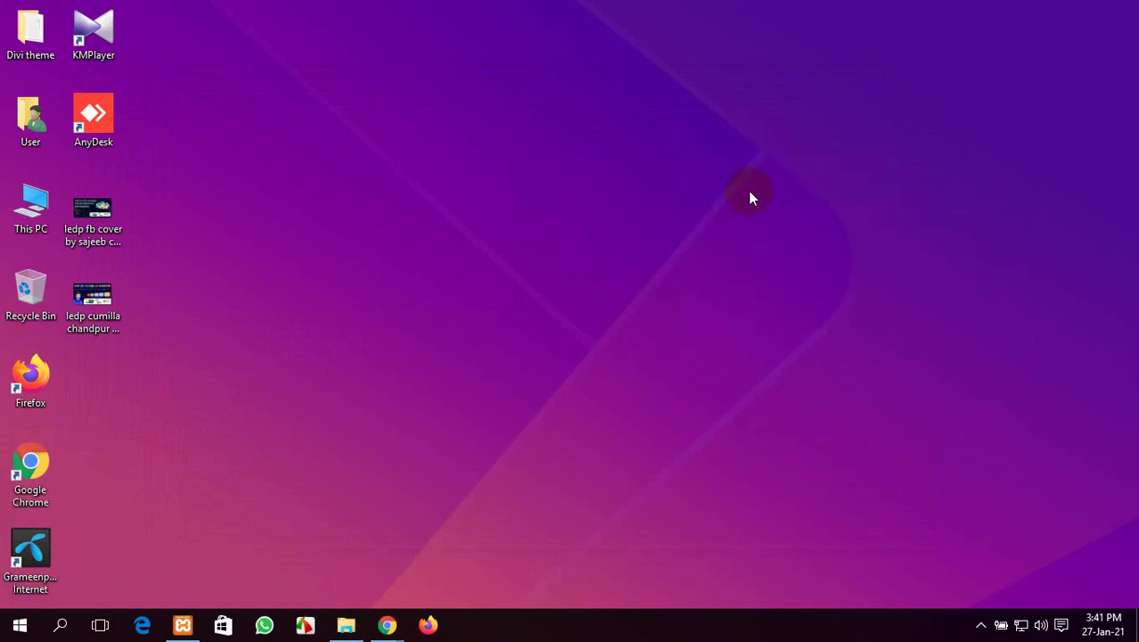
mouse_move(387, 625)
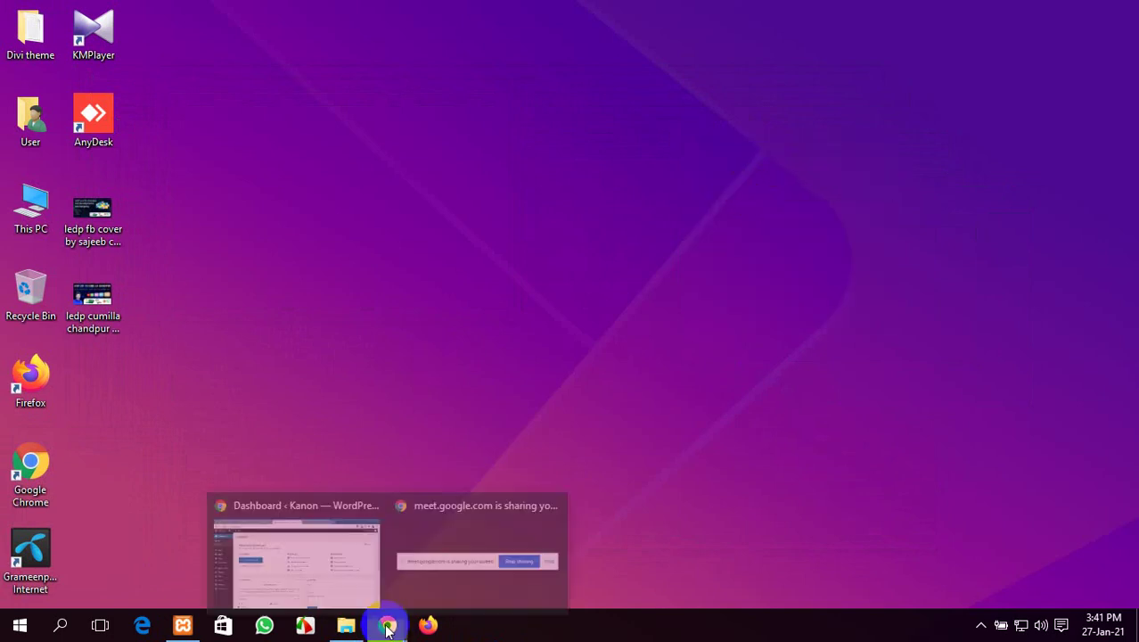
left_click(345, 568)
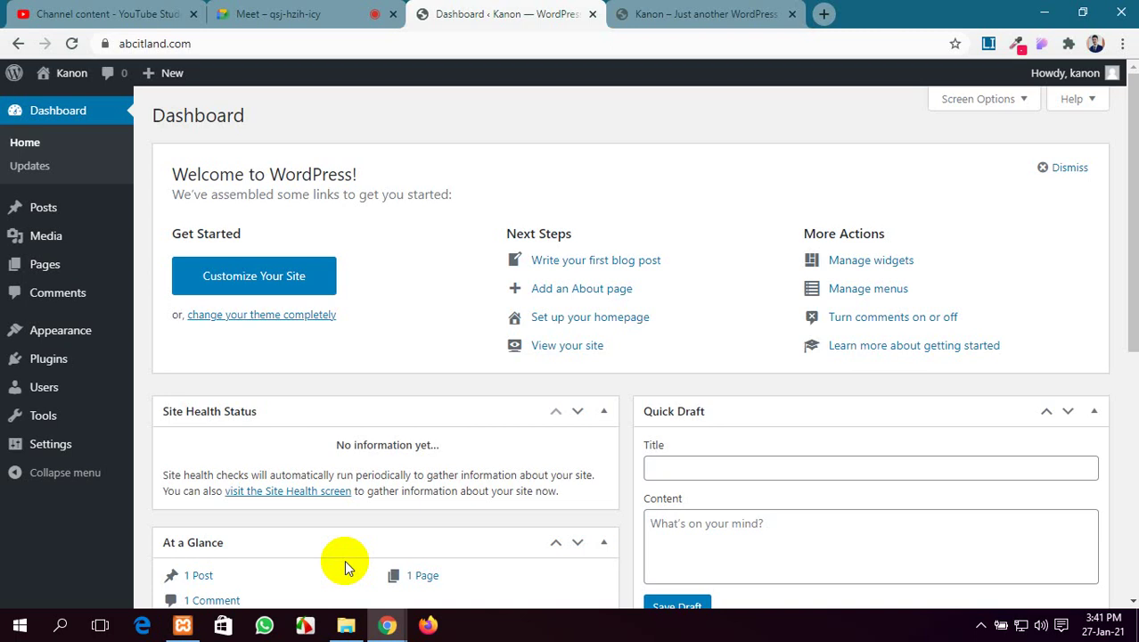
left_click(648, 11)
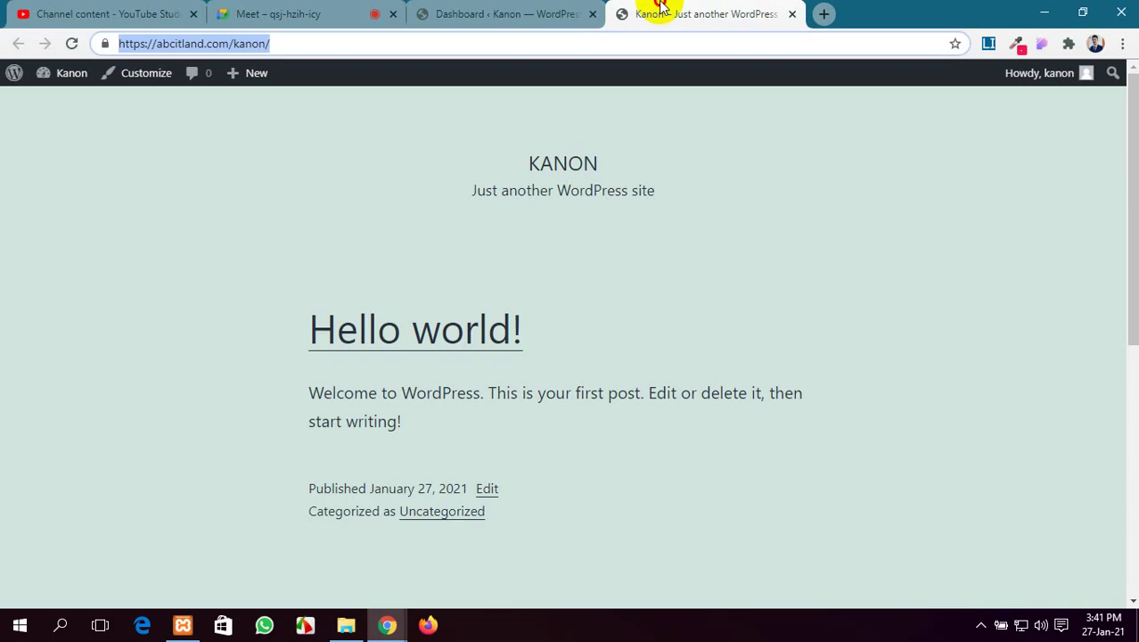
left_click(501, 11)
left_click(659, 8)
left_click(491, 8)
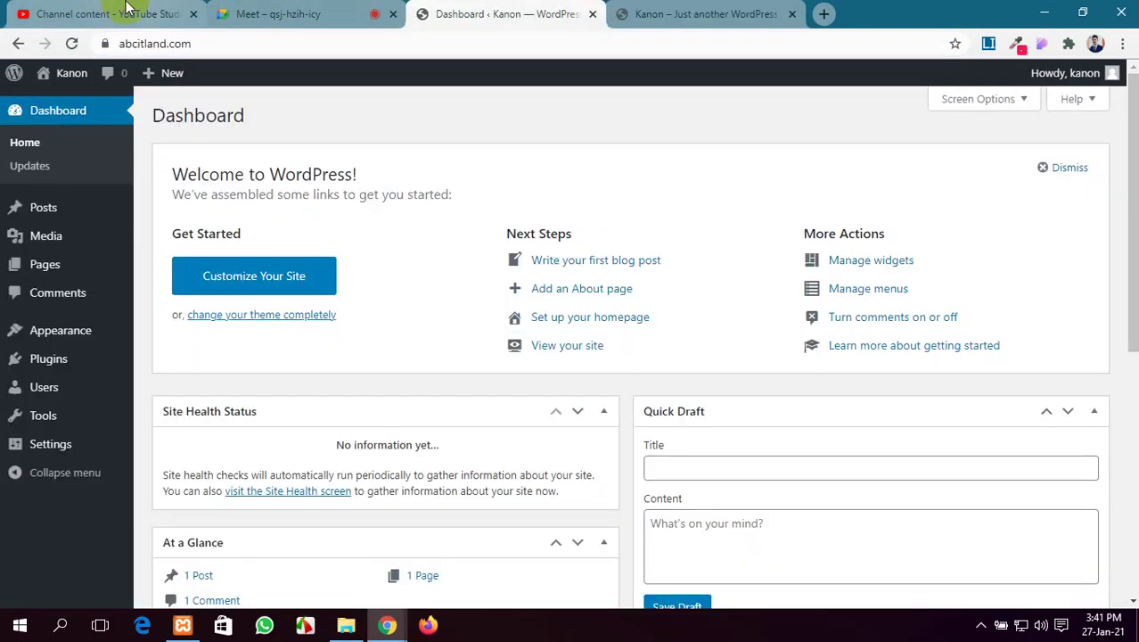
left_click(664, 9)
left_click(499, 11)
left_click(623, 10)
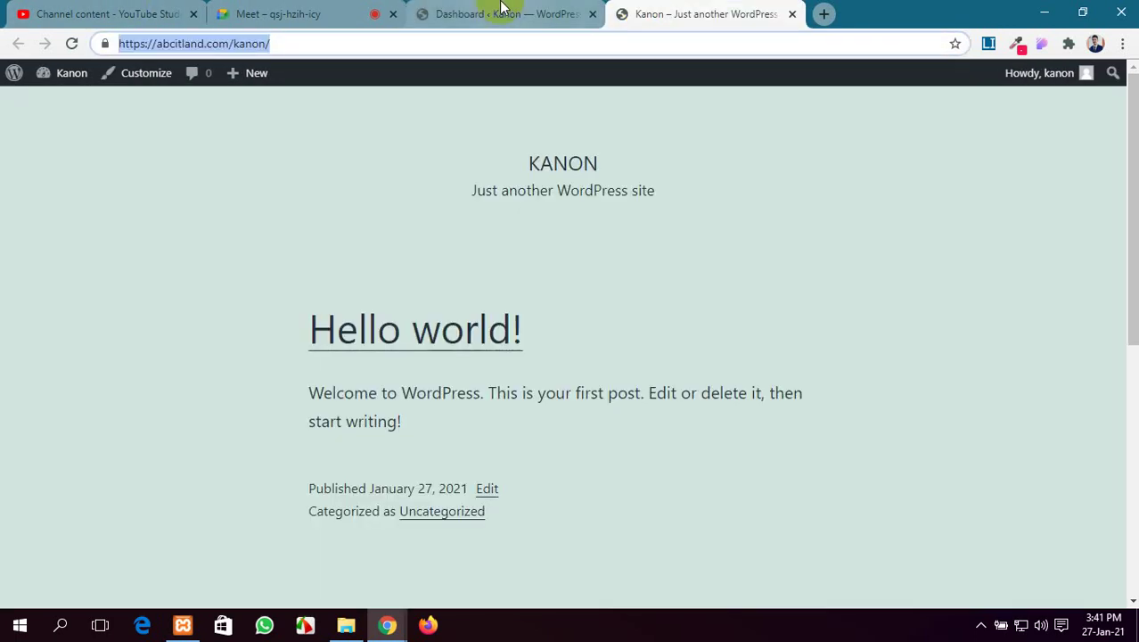
left_click(501, 8)
left_click(643, 9)
left_click(503, 14)
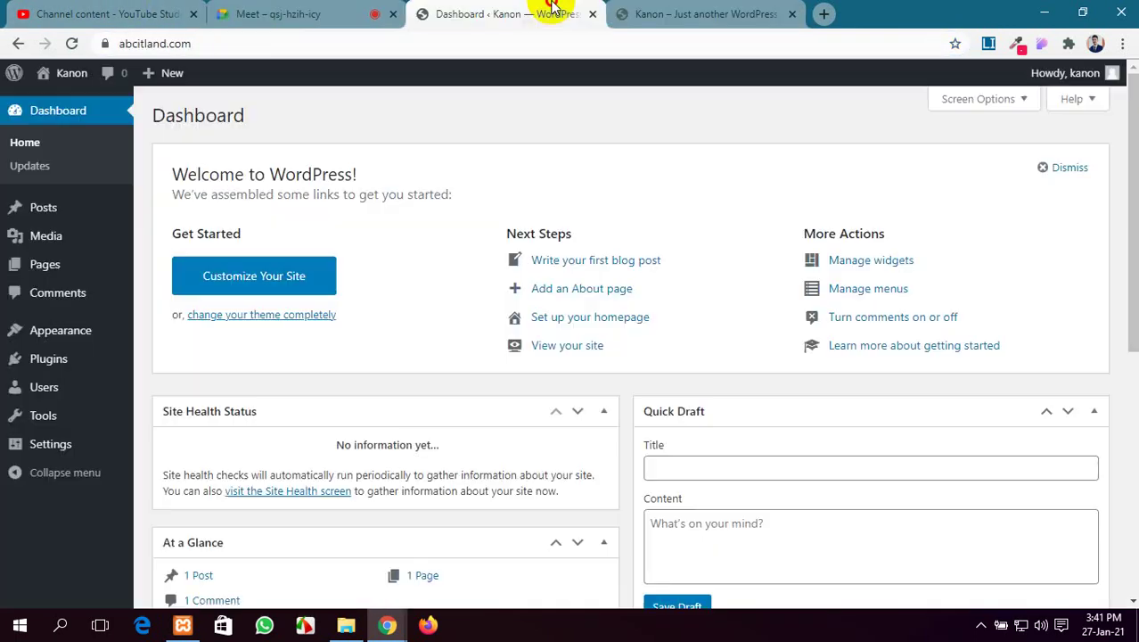
left_click(674, 12)
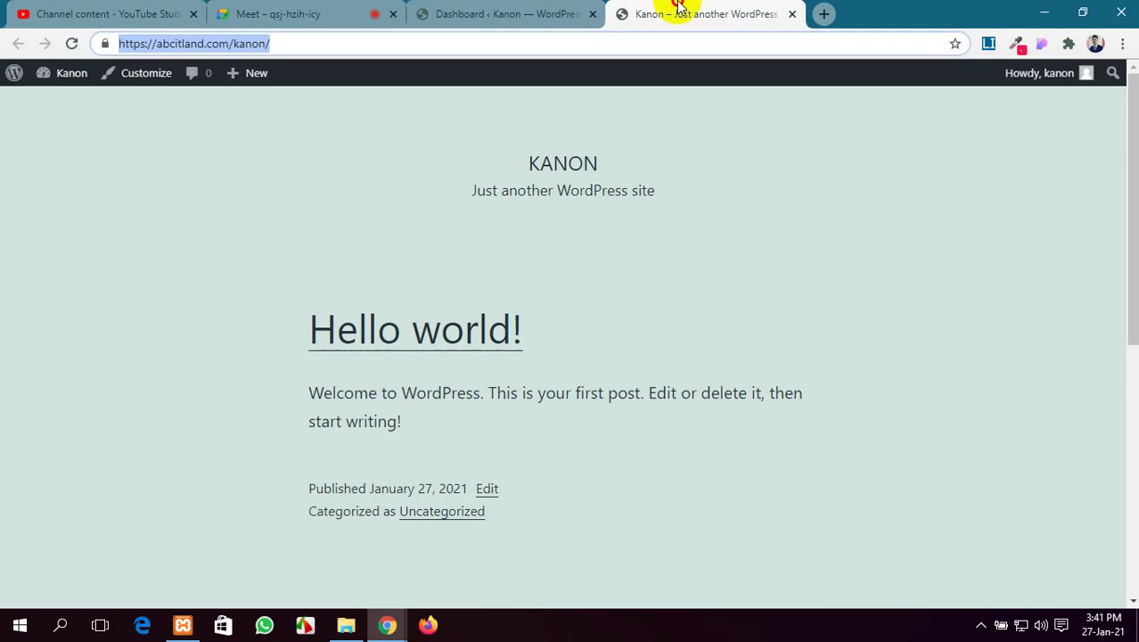
left_click(521, 7)
left_click(664, 11)
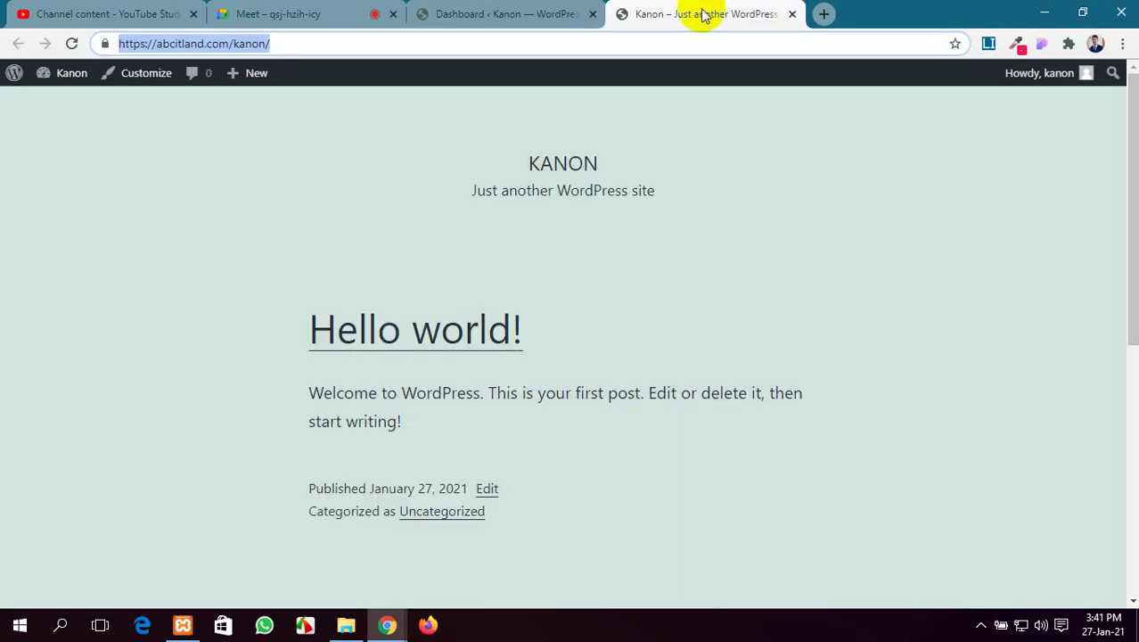
left_click(499, 13)
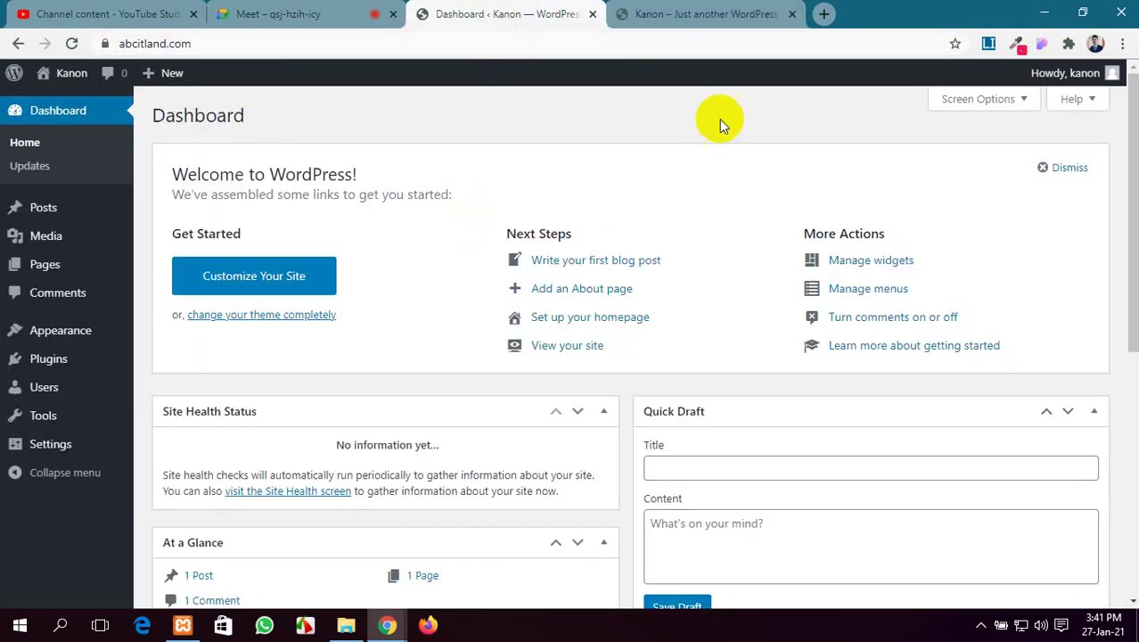
left_click(1039, 11)
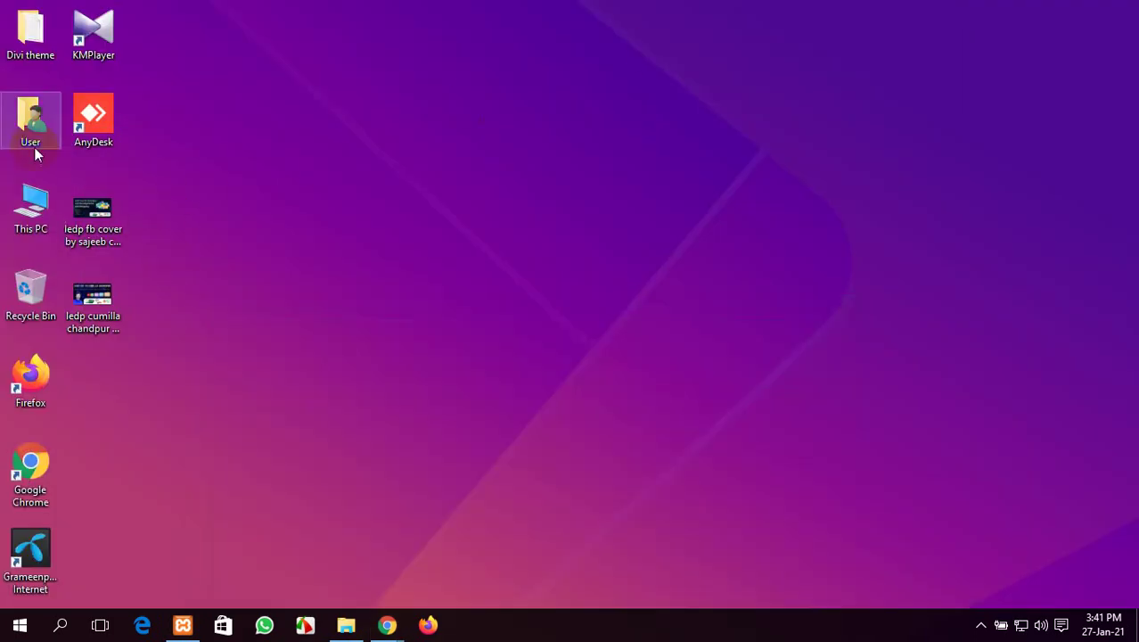
Move the Divi theme folder down the desktop and compress the Divi folder into a zipped folder
left_click_drag(20, 43, 204, 403)
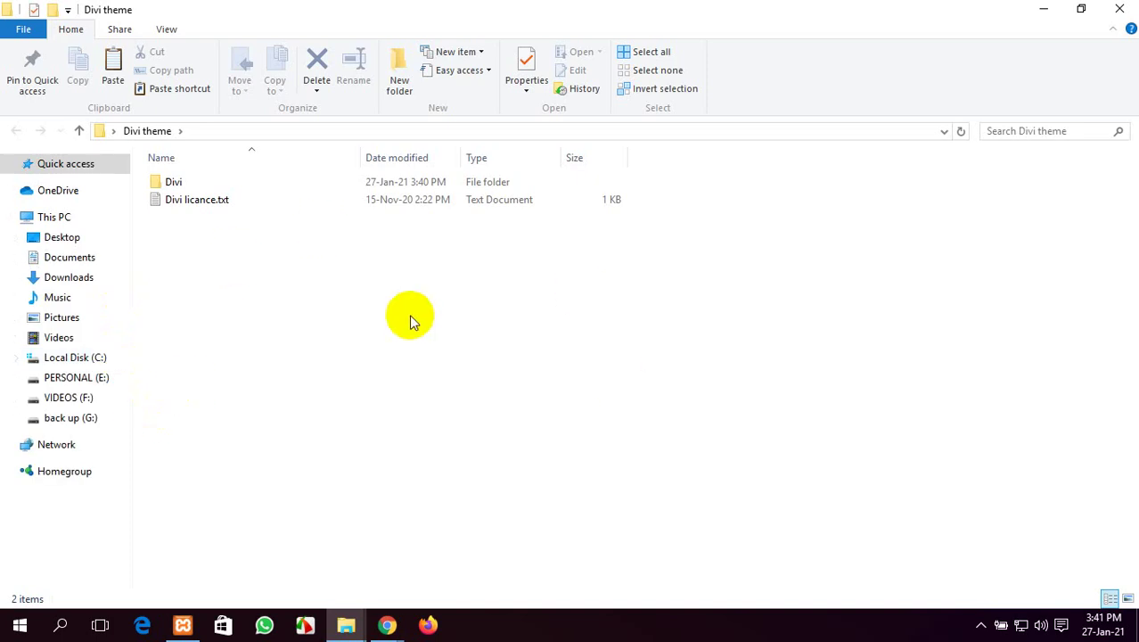
left_click(204, 180)
right_click(204, 181)
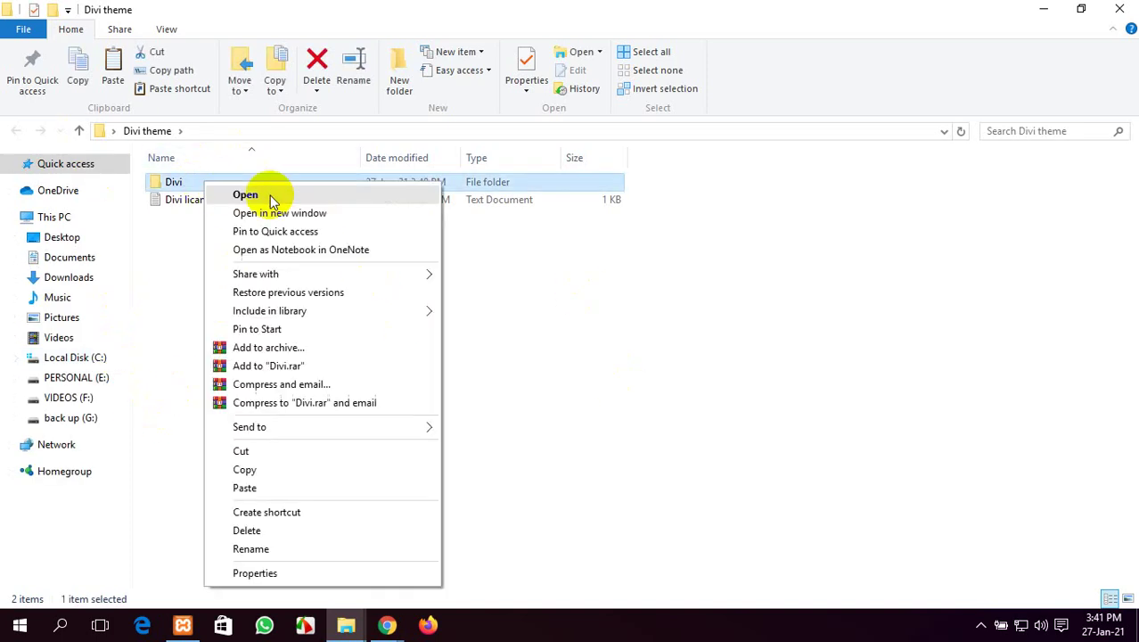
mouse_move(387, 434)
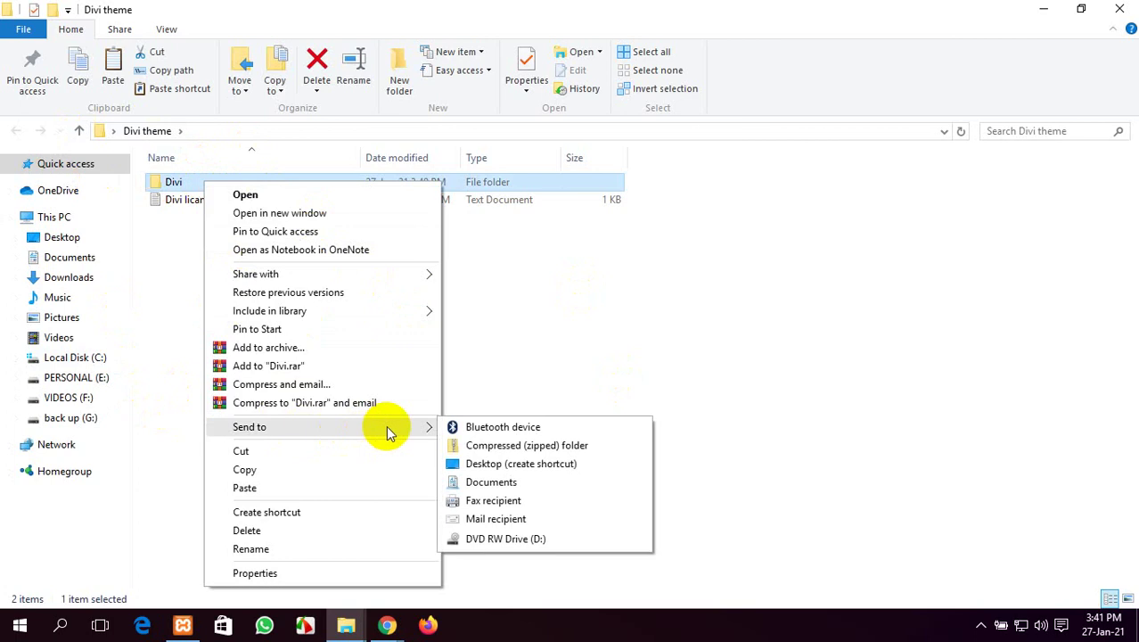
left_click(507, 445)
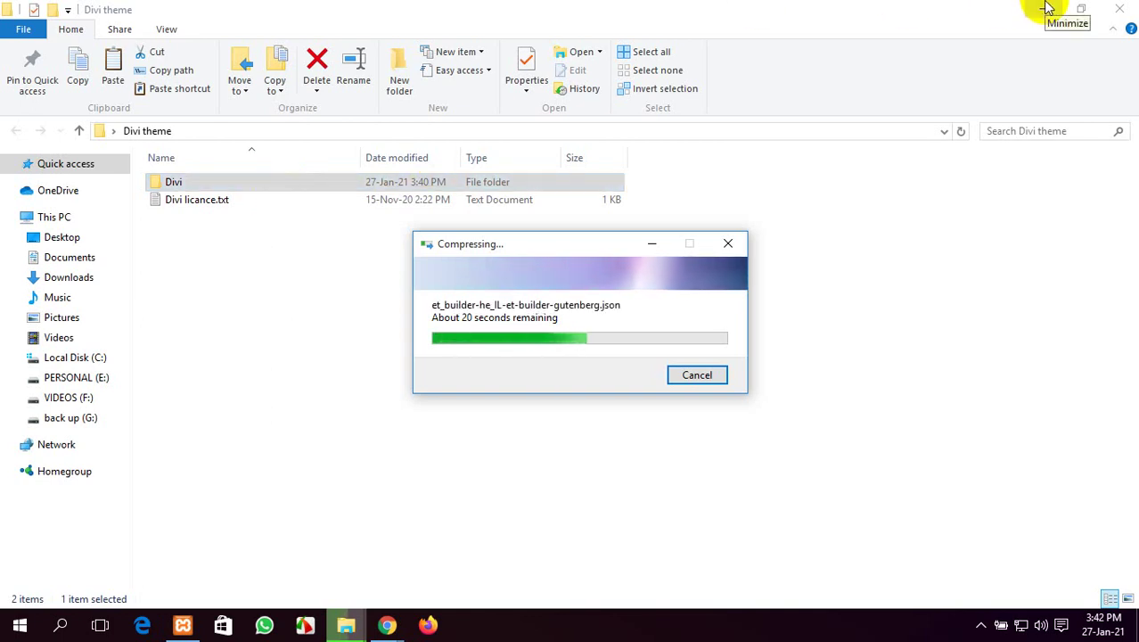
Refresh the desktop repeatedly during compression, then open the Divi theme folder
left_click(1047, 8)
right_click(952, 47)
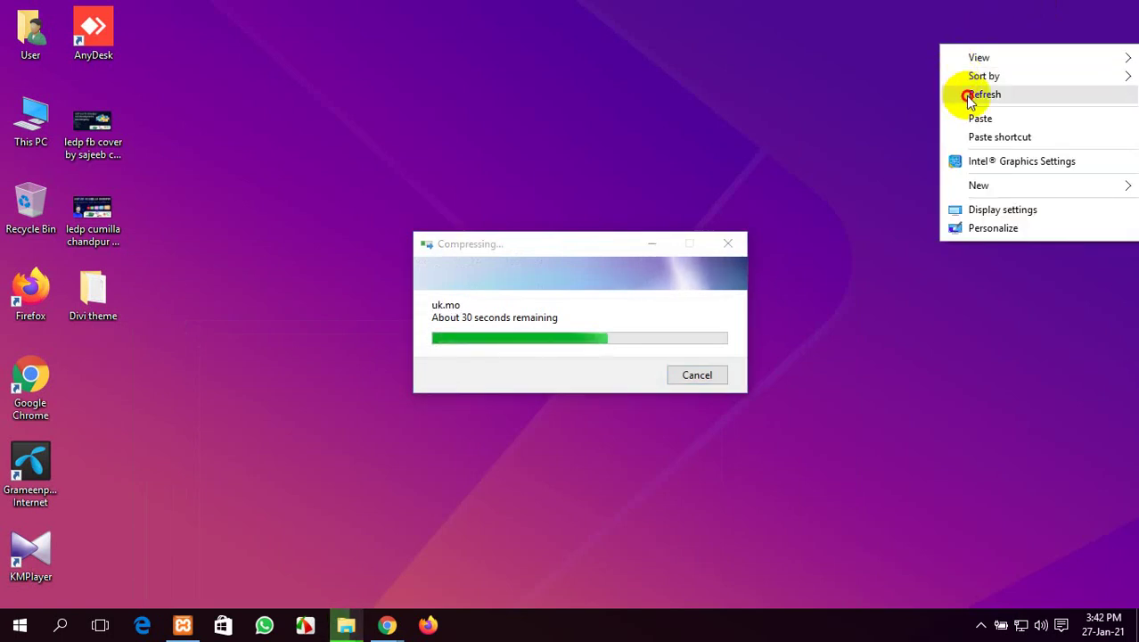
right_click(966, 94)
left_click(976, 144)
right_click(936, 125)
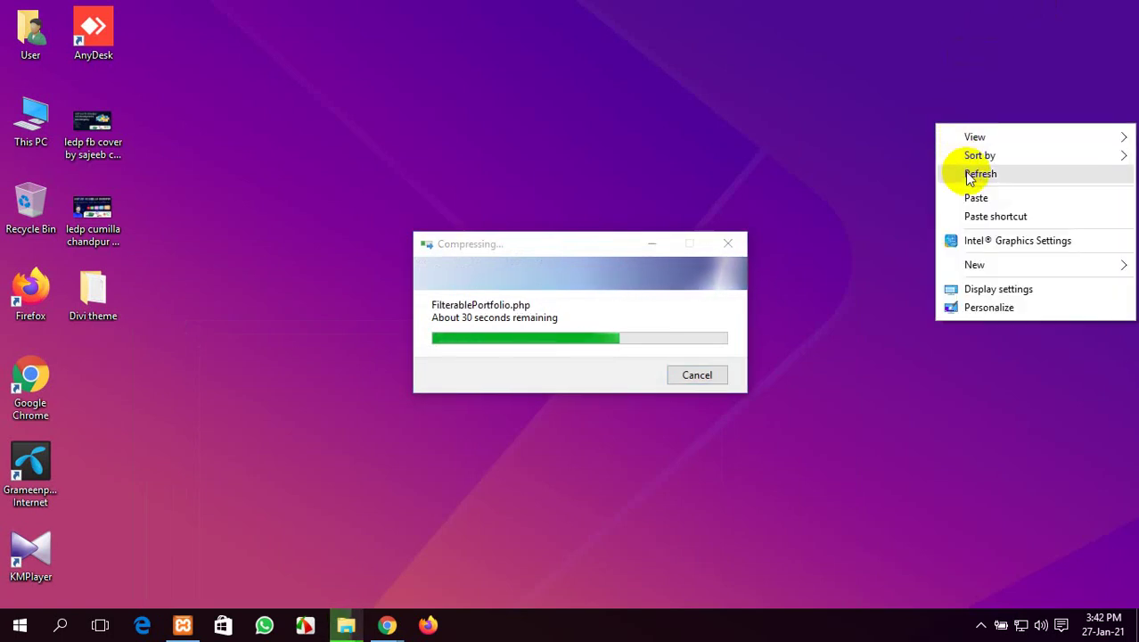
left_click(969, 171)
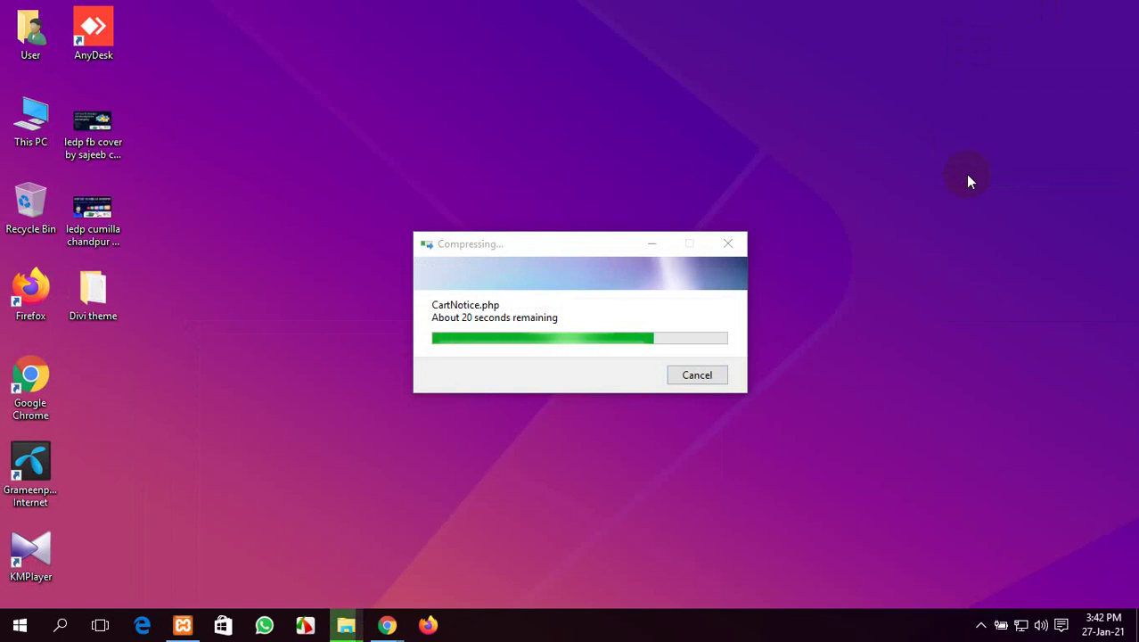
right_click(968, 176)
left_click(1029, 224)
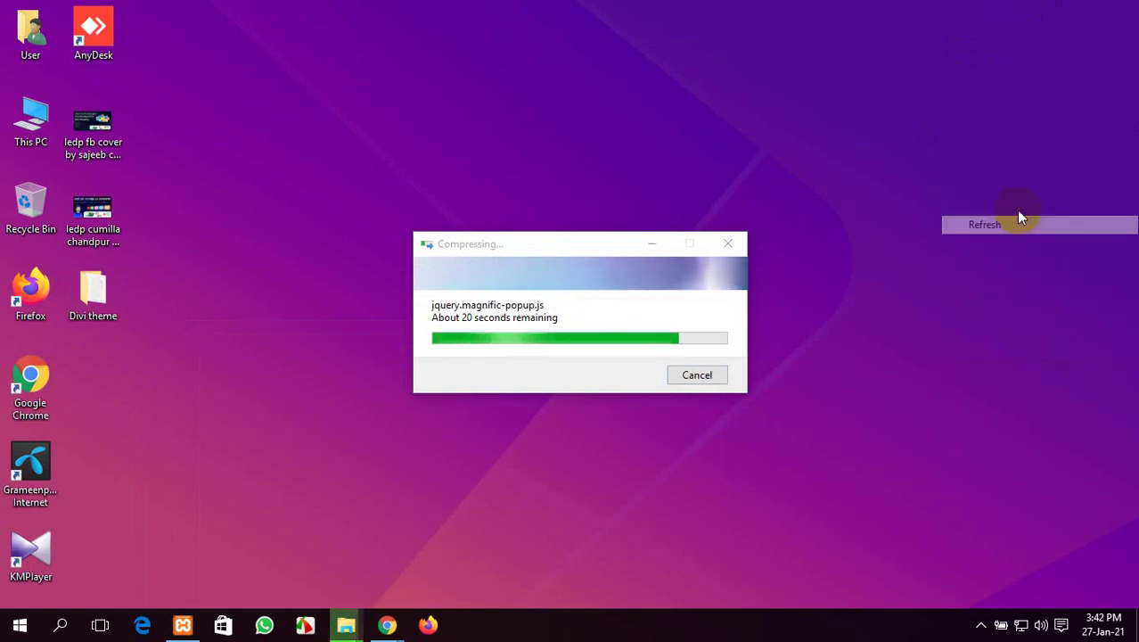
right_click(927, 148)
left_click(945, 191)
right_click(877, 116)
left_click(944, 175)
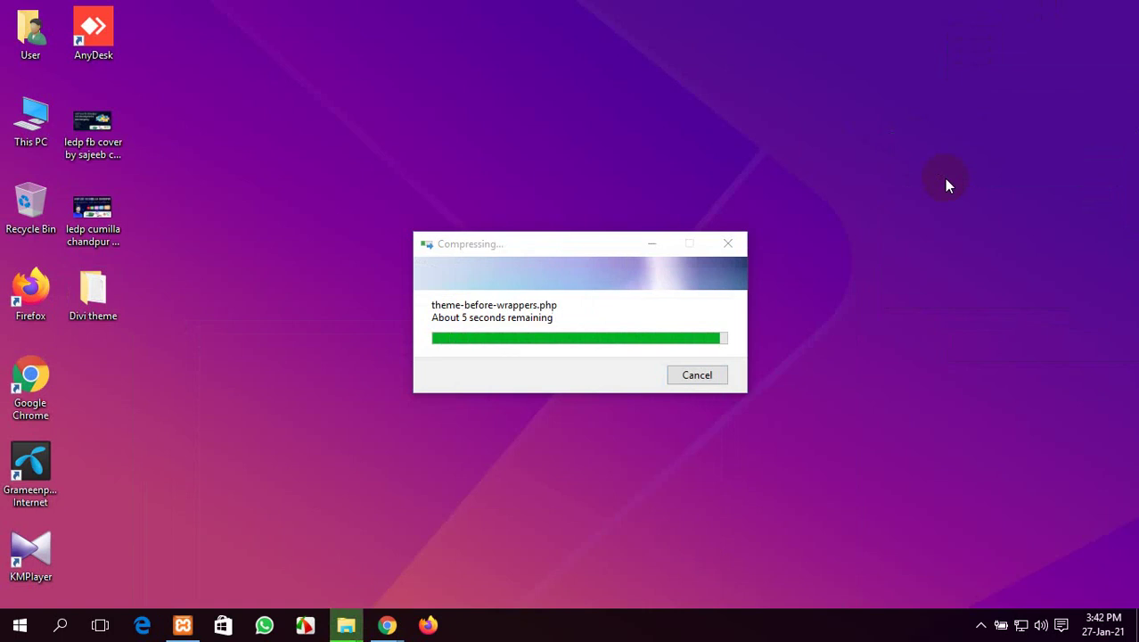
right_click(788, 40)
left_click(821, 92)
double_click(93, 292)
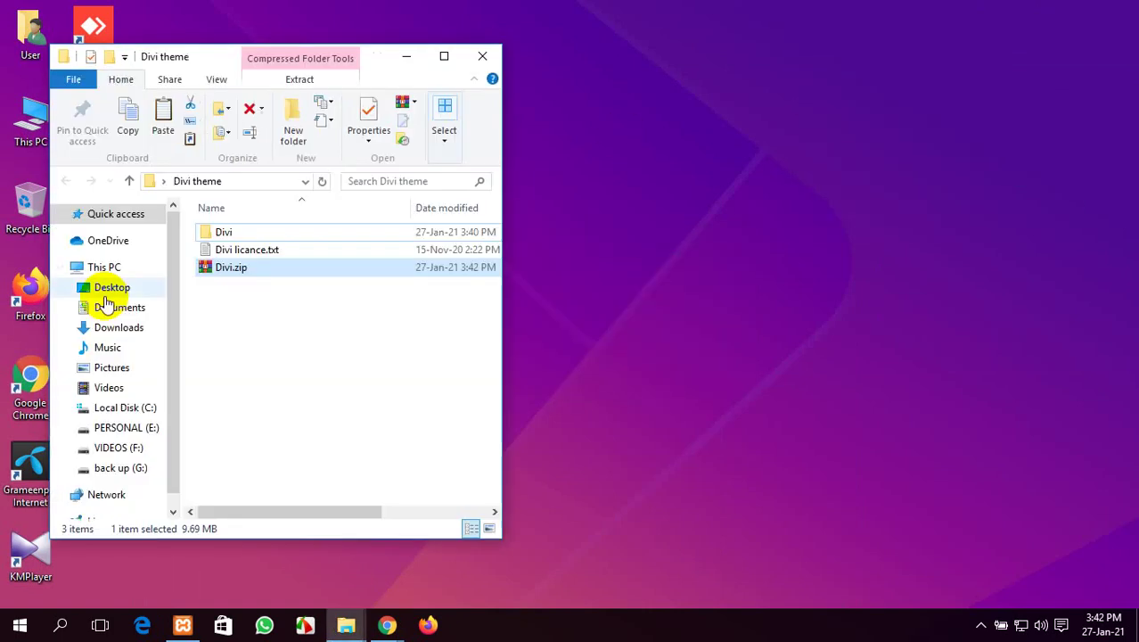
Maximize the Divi theme window and browse into the inner Divi folder
left_click(445, 59)
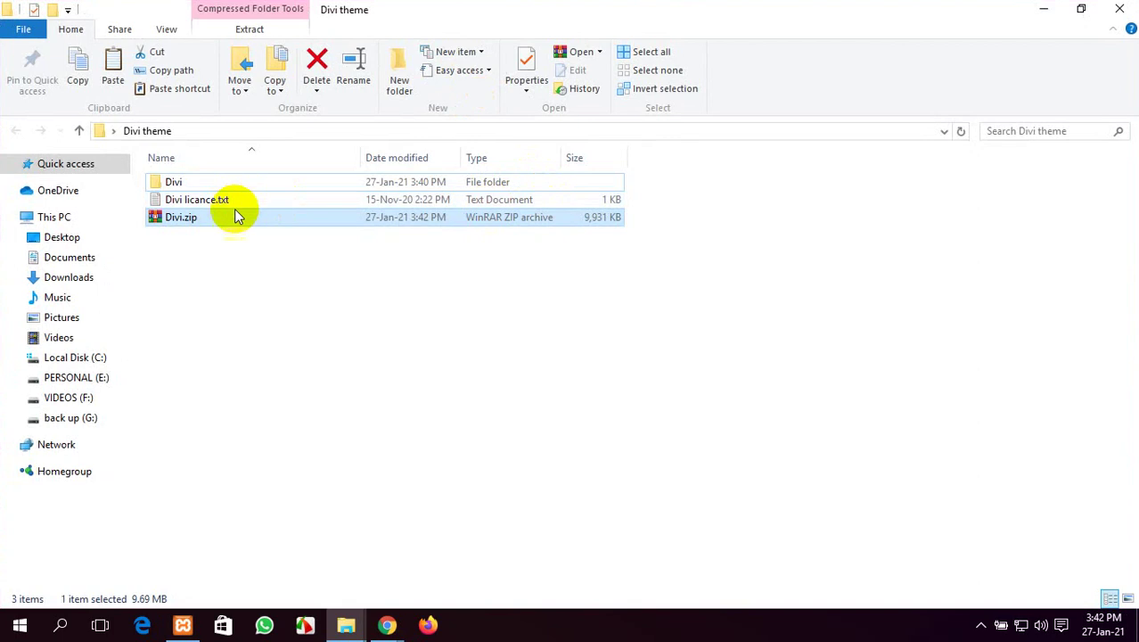
double_click(205, 181)
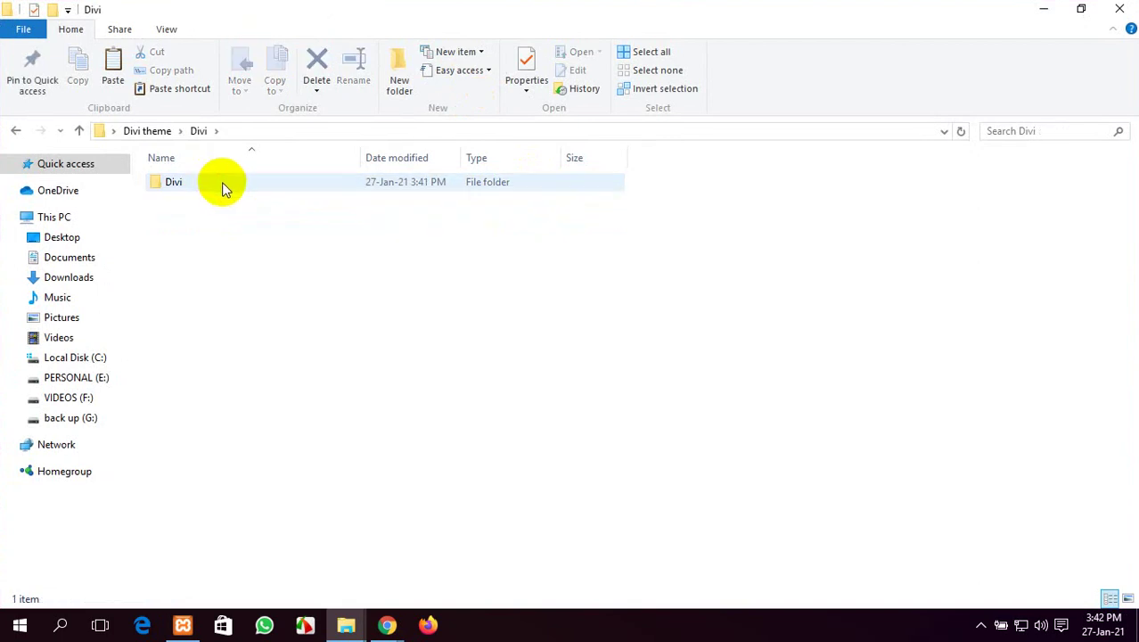
double_click(222, 182)
scroll(221, 241, "down", 3)
scroll(240, 363, "up", 3)
scroll(254, 368, "down", 6)
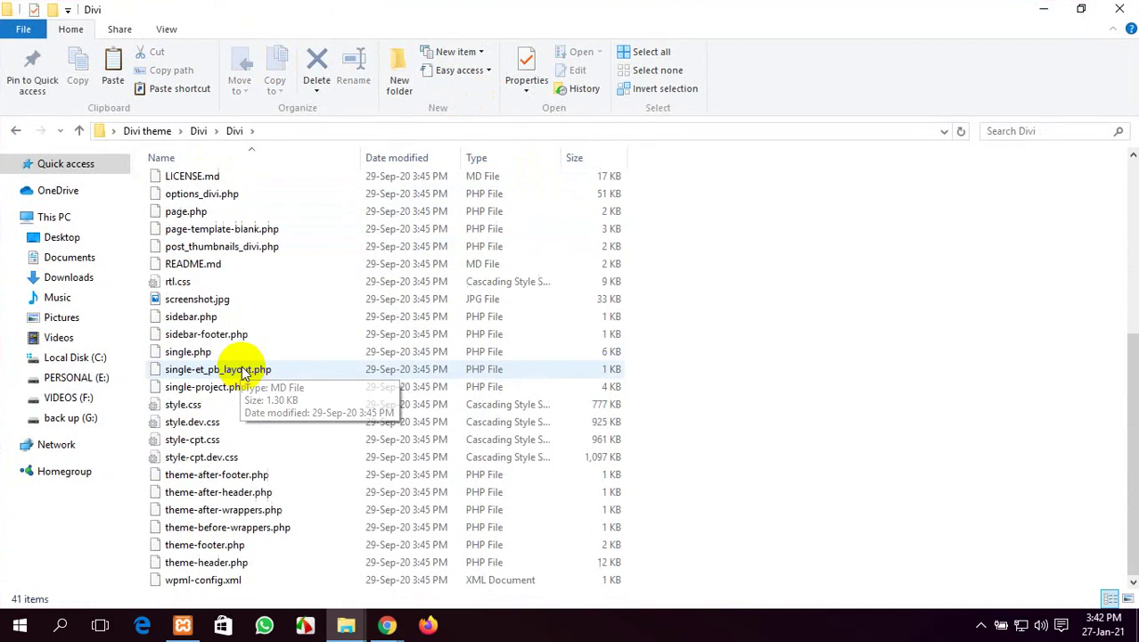
scroll(244, 365, "up", 6)
scroll(244, 365, "down", 6)
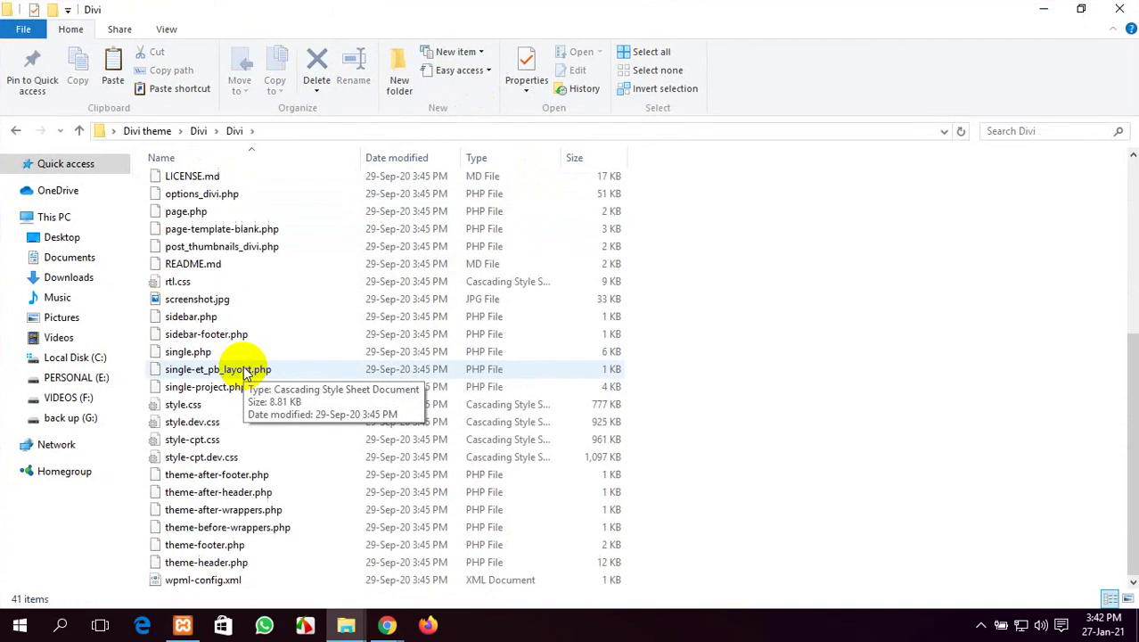
scroll(243, 365, "up", 6)
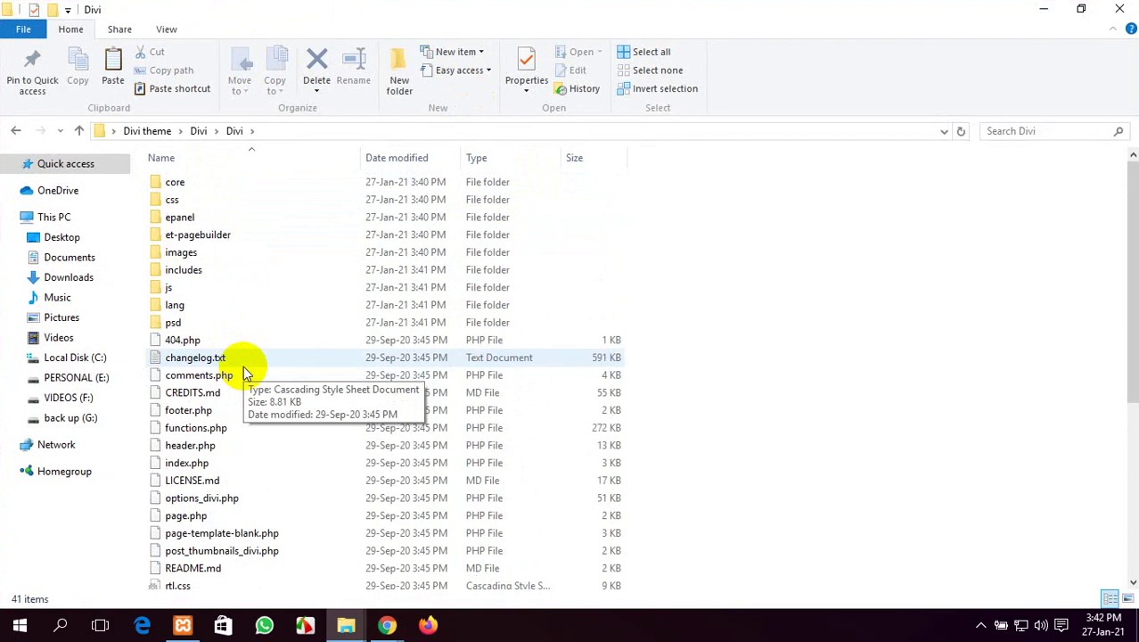
Look inside the css and images folders, returning to the Divi folder each time
double_click(199, 200)
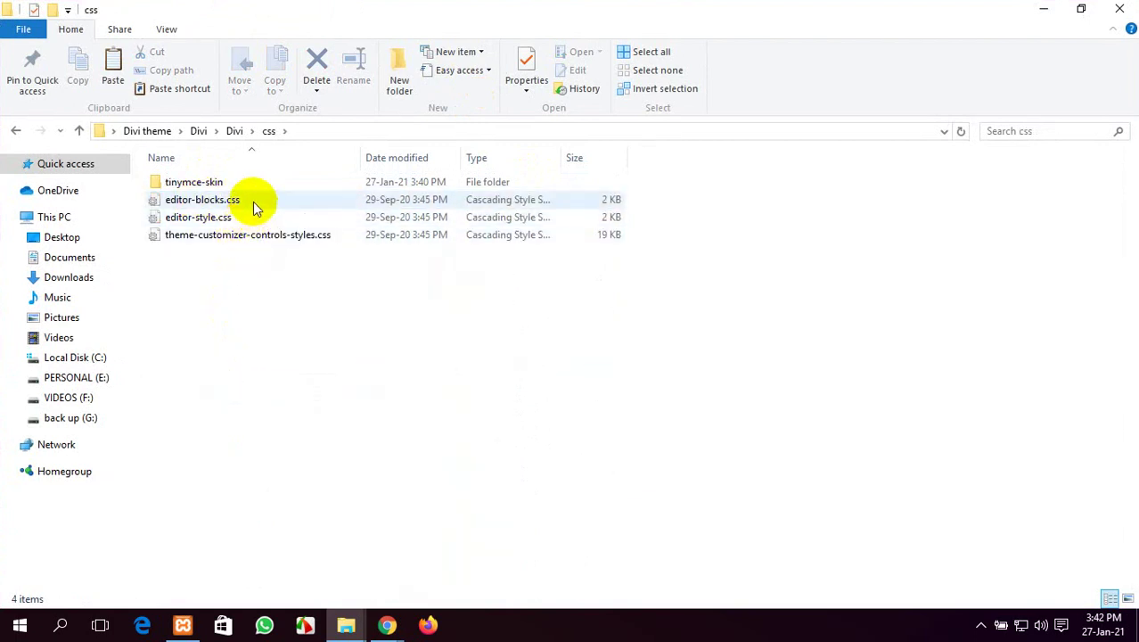
left_click(15, 131)
scroll(312, 318, "down", 6)
scroll(312, 319, "up", 6)
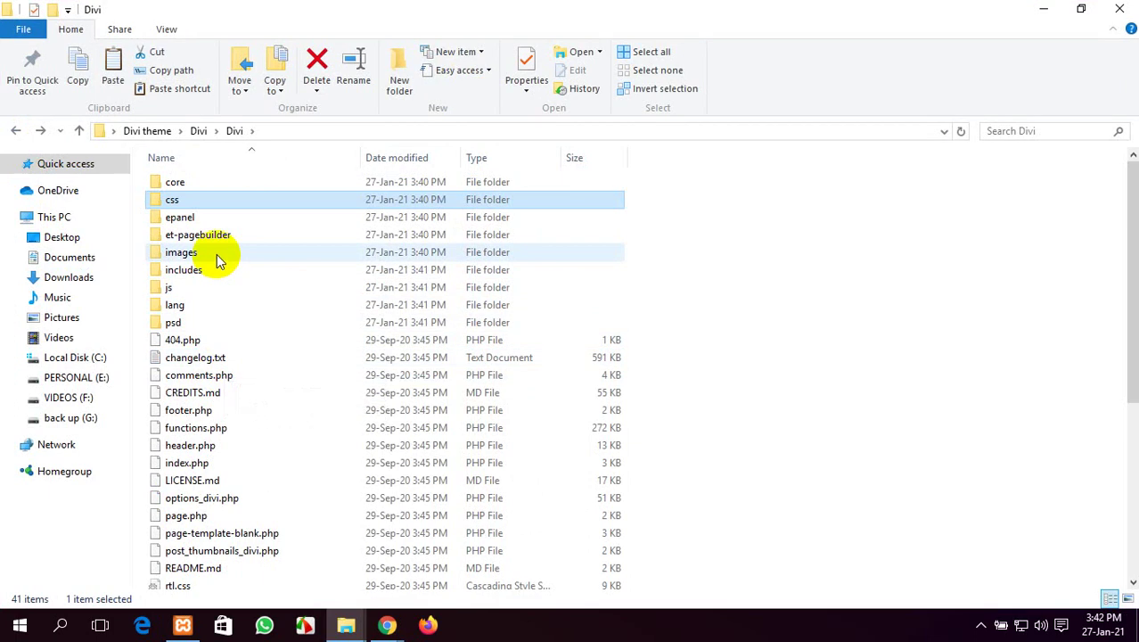
double_click(217, 255)
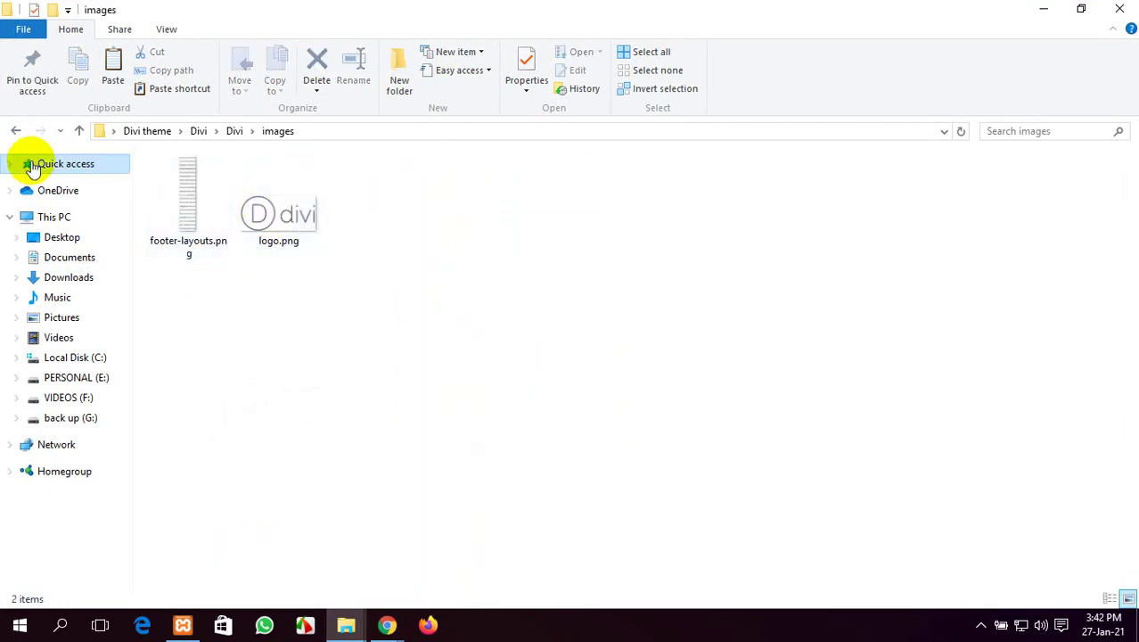
left_click(14, 130)
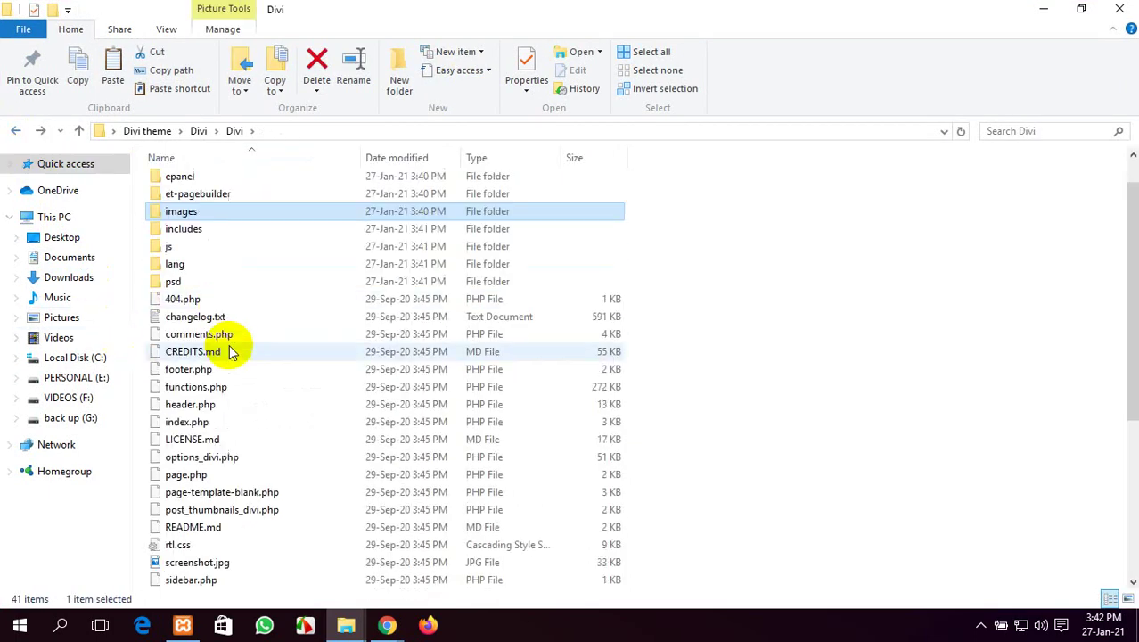
scroll(229, 351, "down", 1)
scroll(229, 347, "up", 1)
scroll(227, 350, "down", 6)
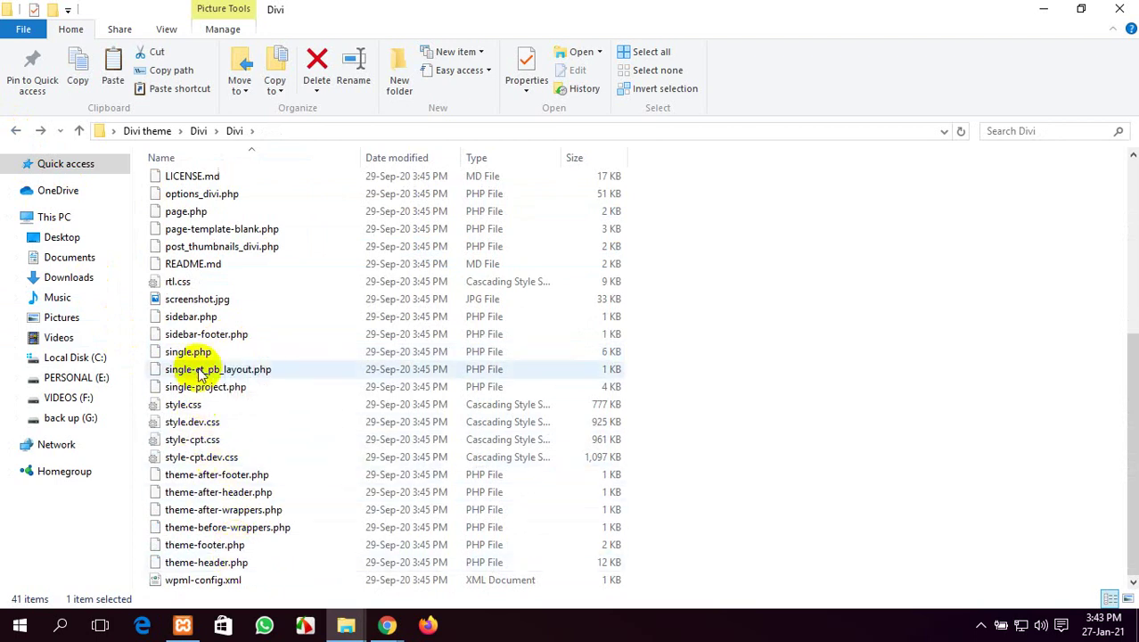
Open style.css with Notepad++
left_click(232, 407)
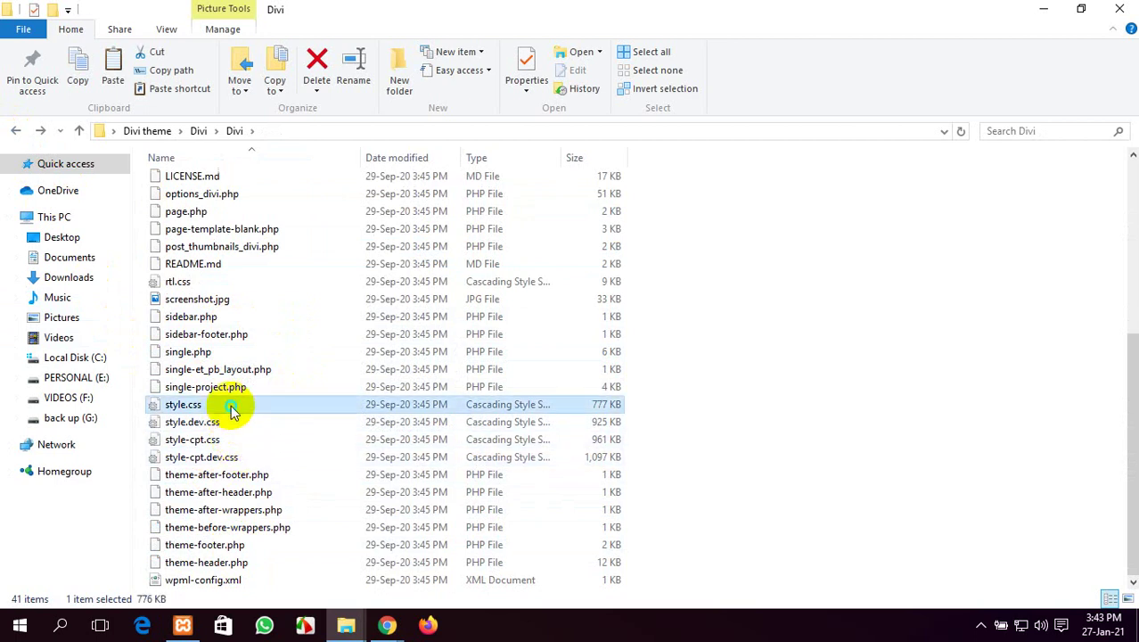
right_click(232, 407)
left_click(283, 107)
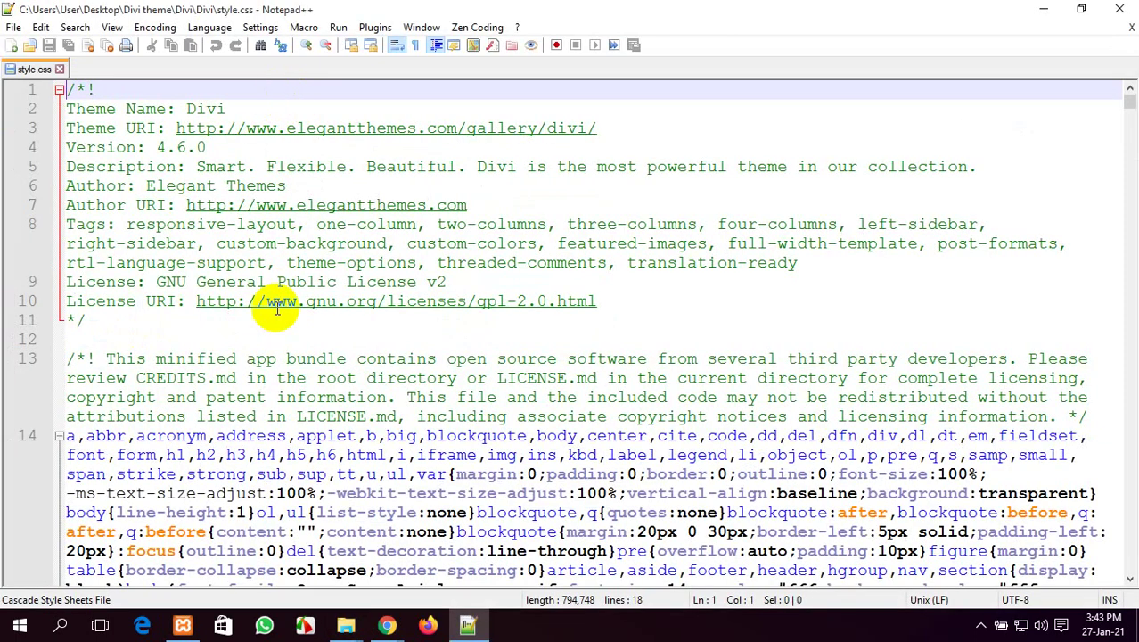
Read through style.css, confirming Theme Name Divi and Version 4.6.0, then close Notepad++
scroll(276, 320, "down", 5)
scroll(264, 339, "down", 20)
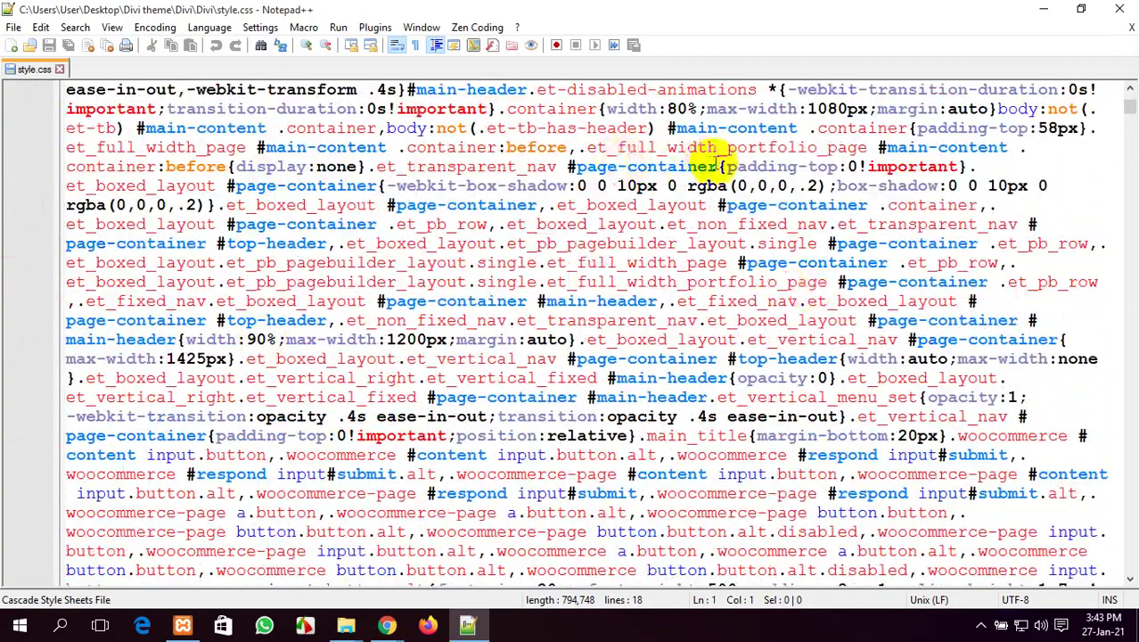
scroll(749, 163, "down", 2)
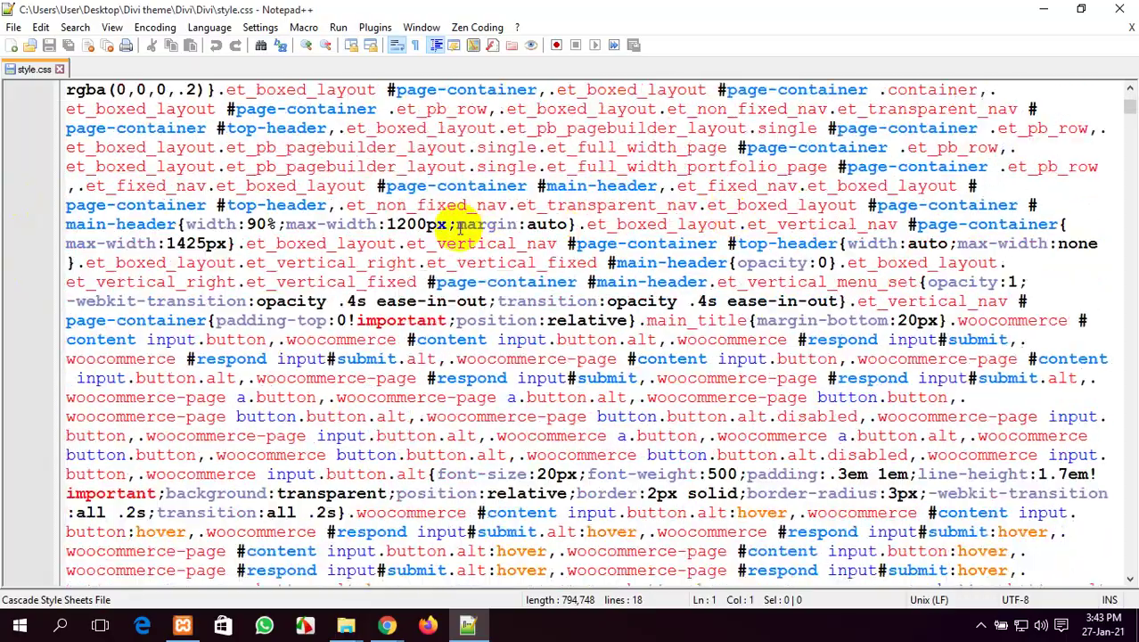
scroll(472, 225, "down", 3)
scroll(660, 207, "down", 4)
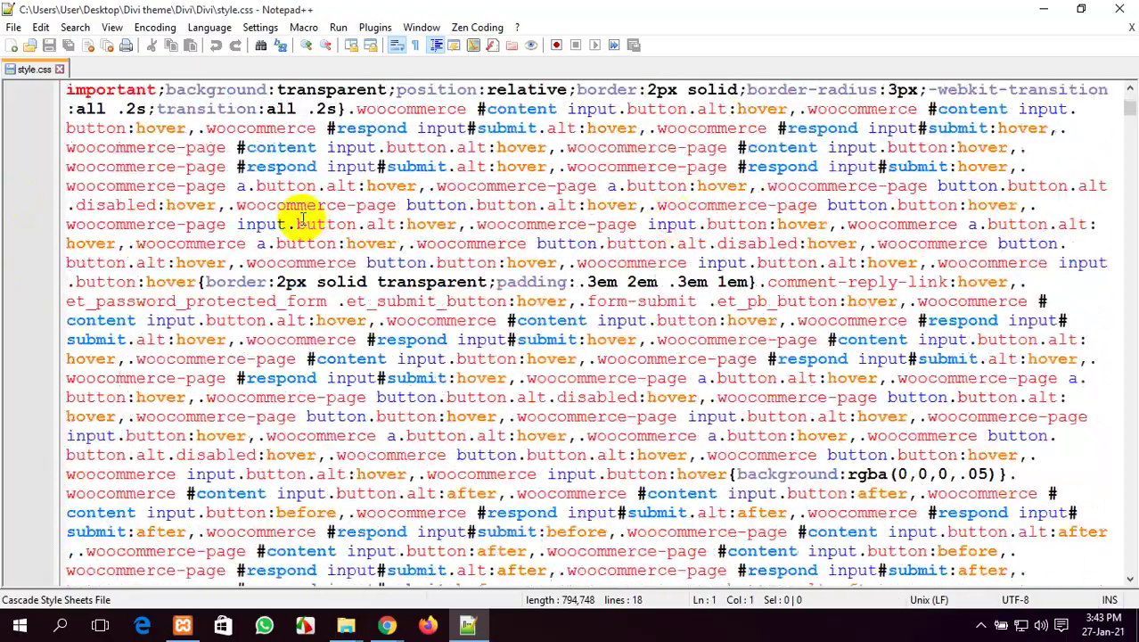
scroll(567, 234, "down", 4)
scroll(567, 234, "down", 16)
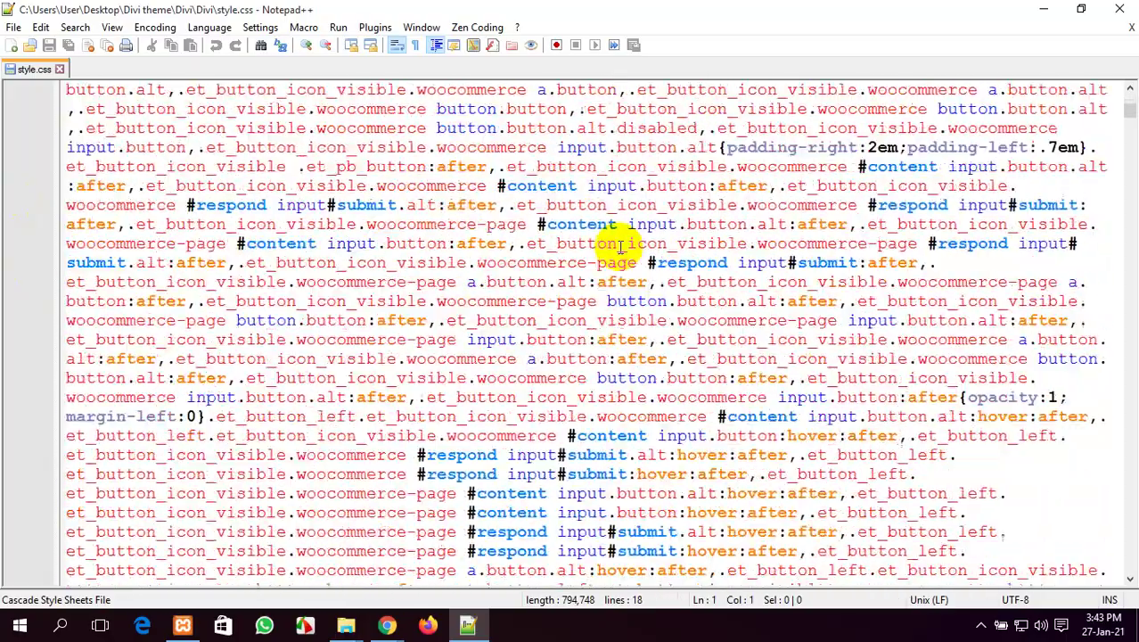
scroll(615, 241, "down", 16)
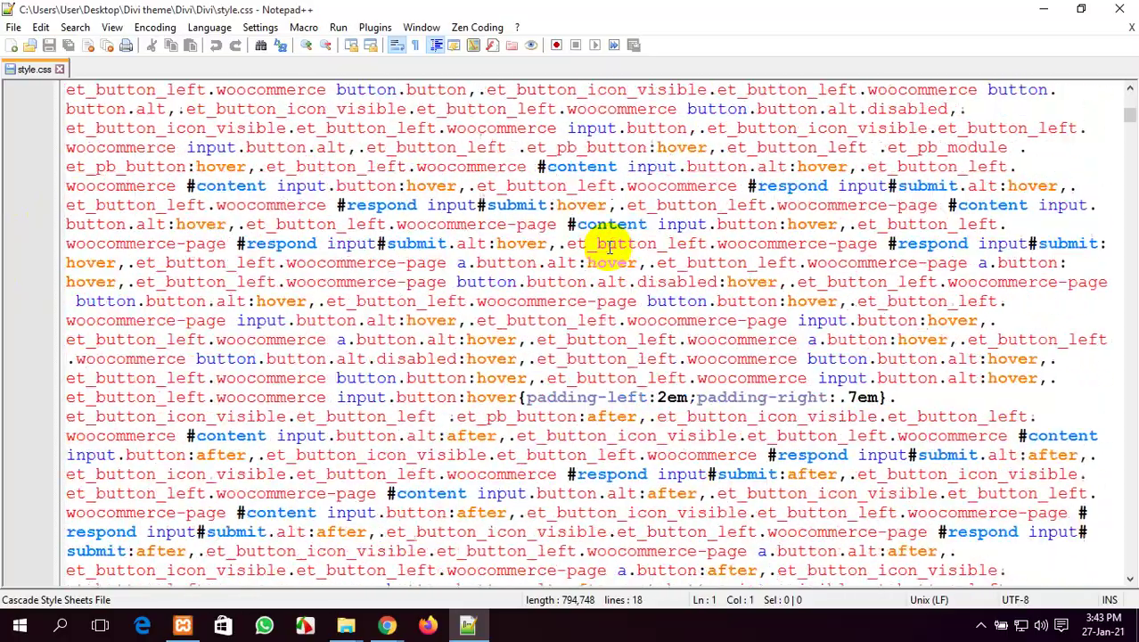
scroll(610, 248, "down", 16)
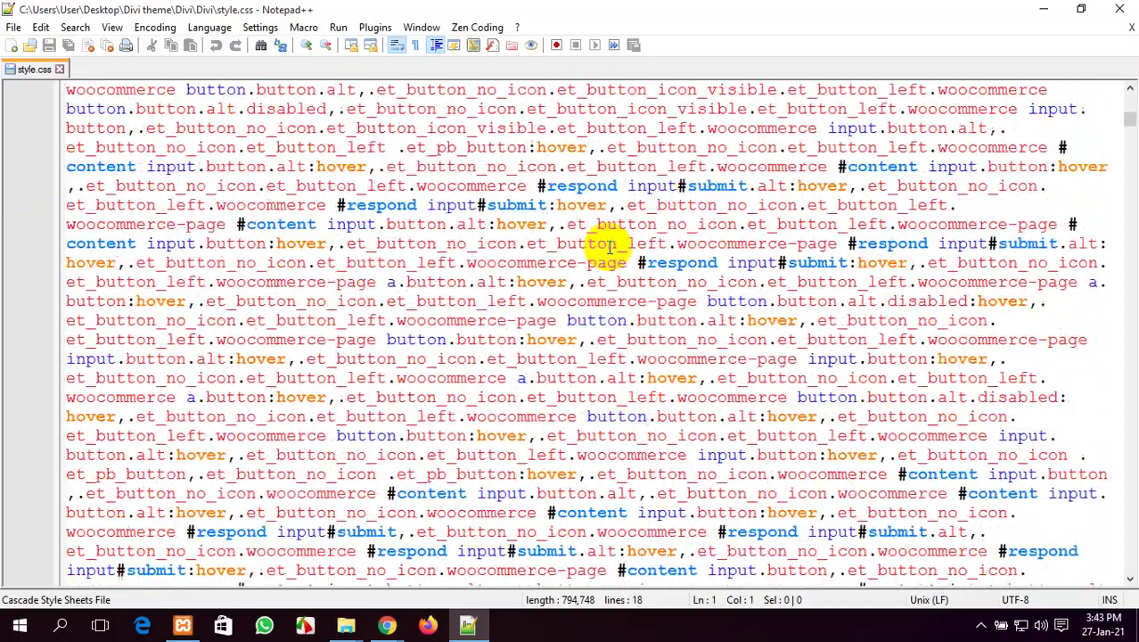
scroll(609, 244, "down", 15)
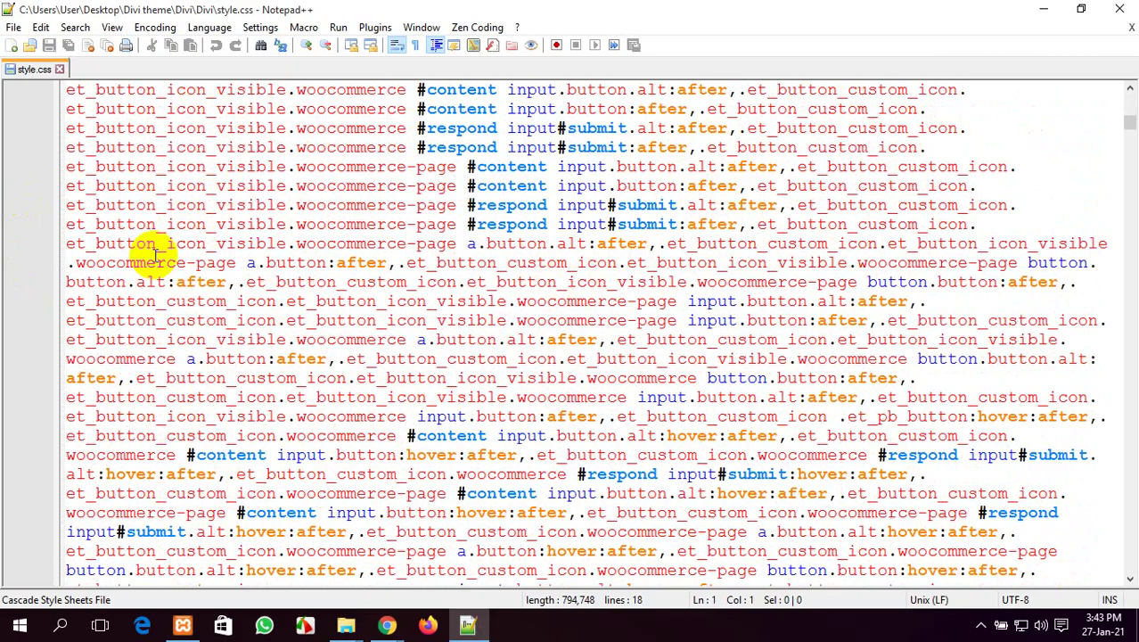
scroll(495, 381, "down", 10)
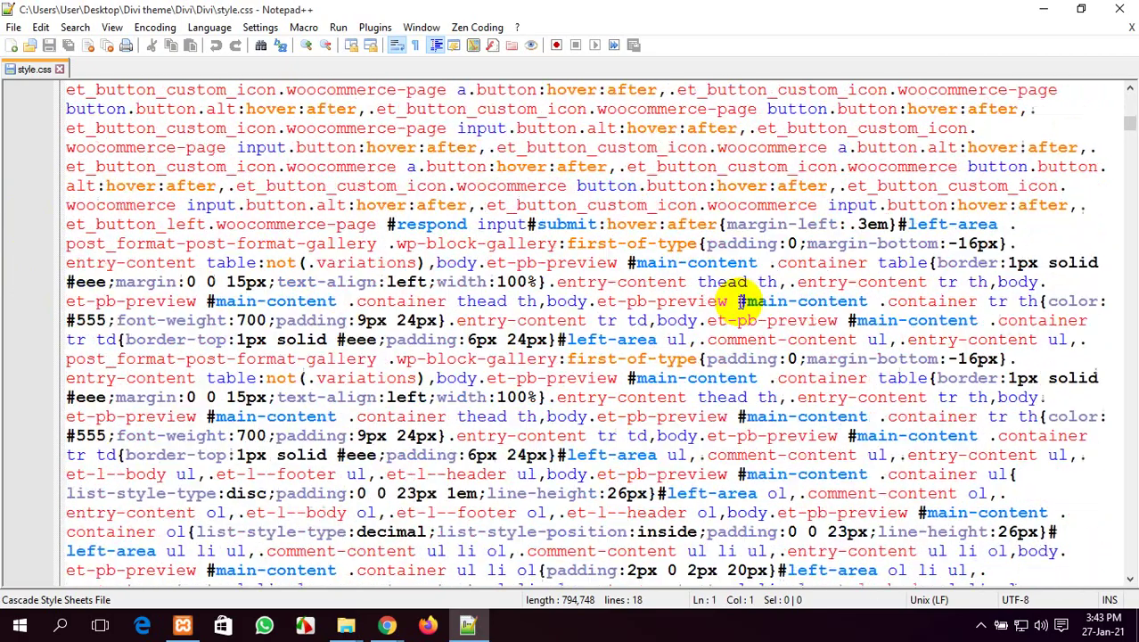
scroll(312, 299, "down", 3)
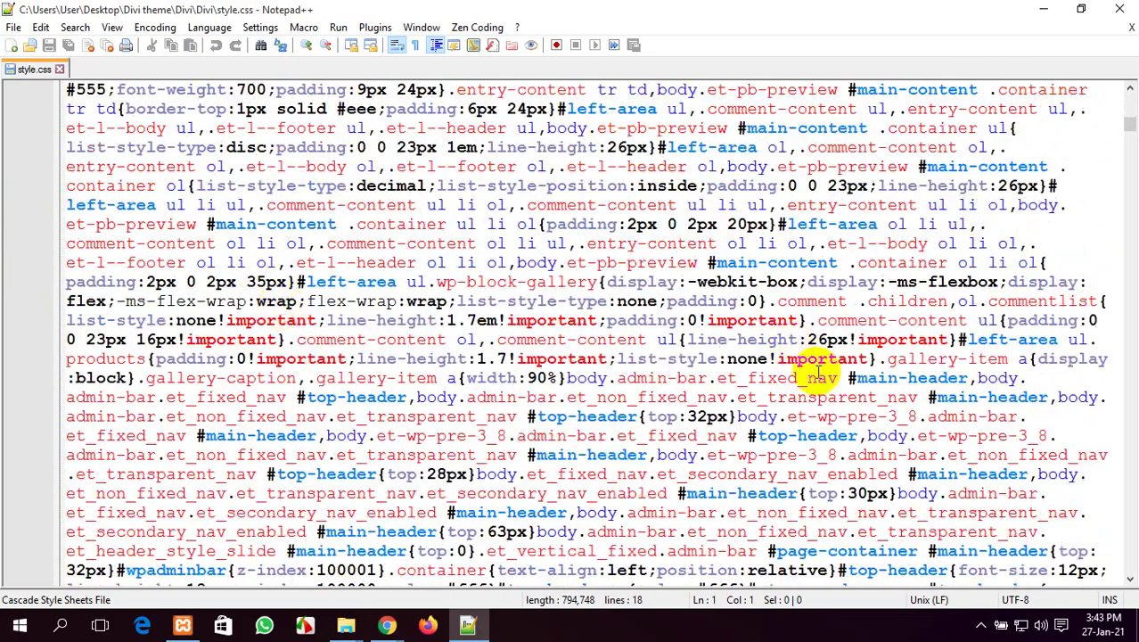
scroll(775, 384, "down", 7)
scroll(761, 352, "up", 6)
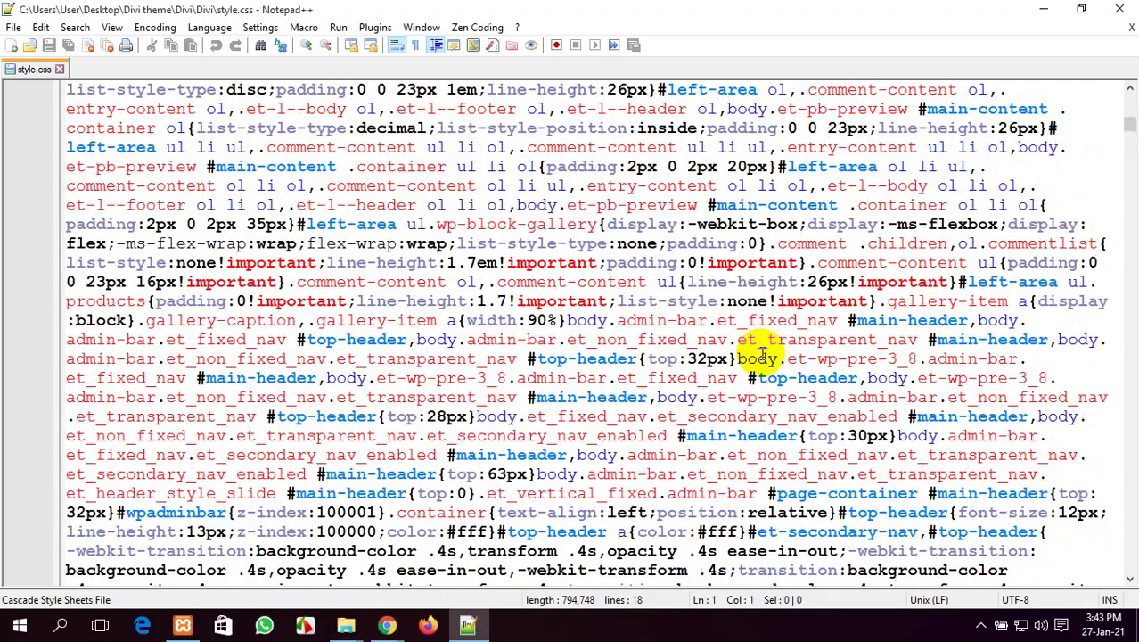
left_click(1121, 8)
scroll(841, 178, "up", 6)
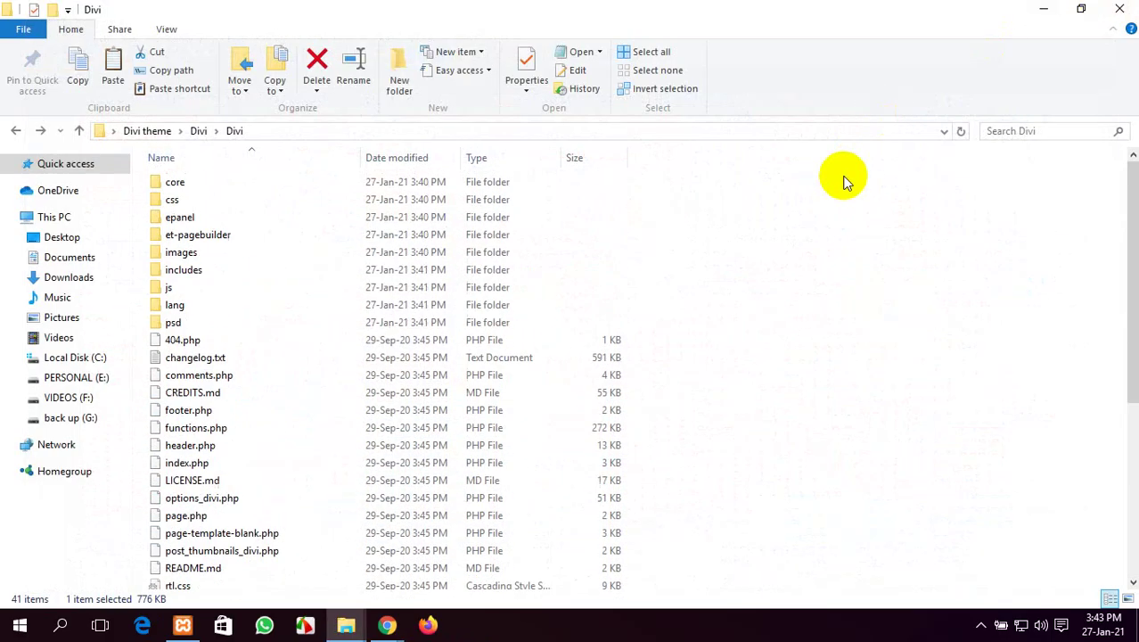
Go back up to the outer Divi folder and compress the inner Divi folder into a zip
scroll(370, 335, "down", 6)
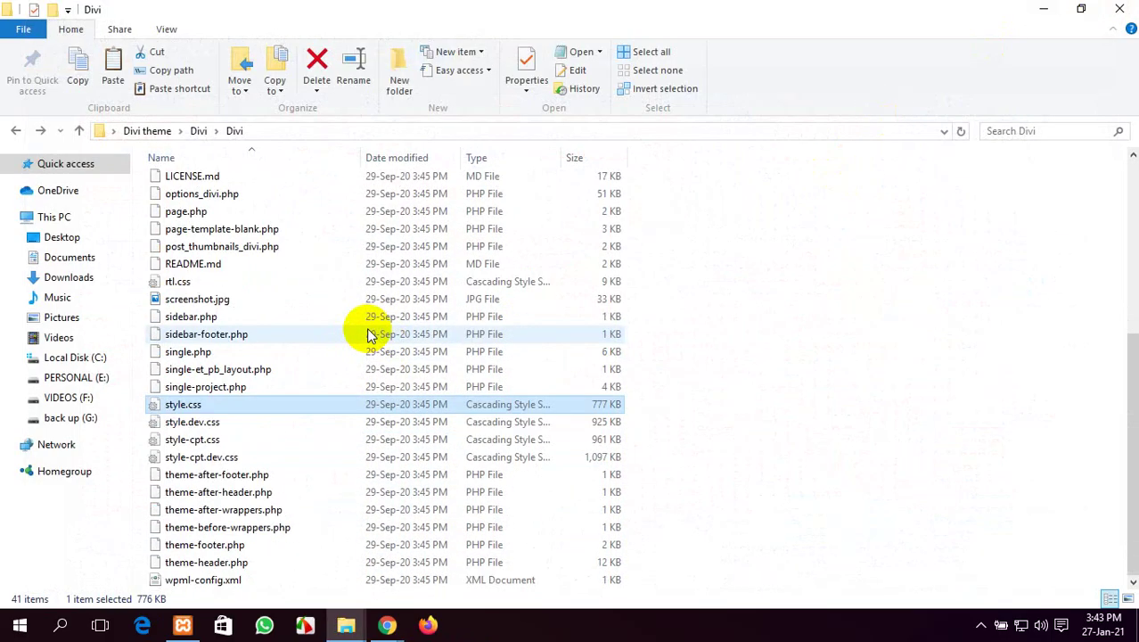
scroll(370, 334, "up", 6)
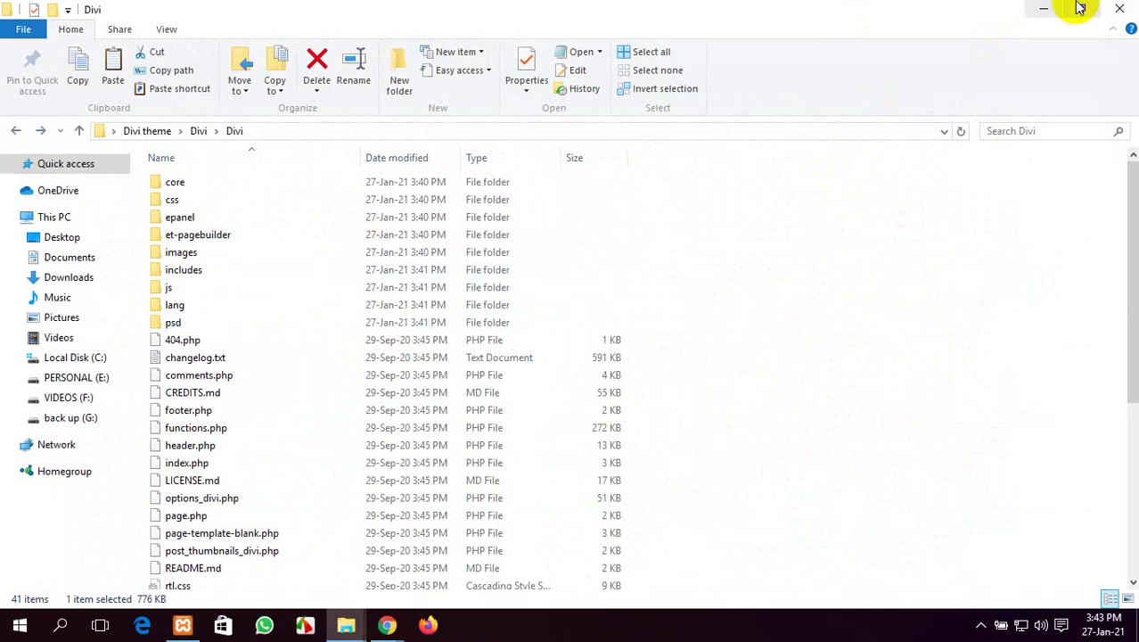
left_click(16, 131)
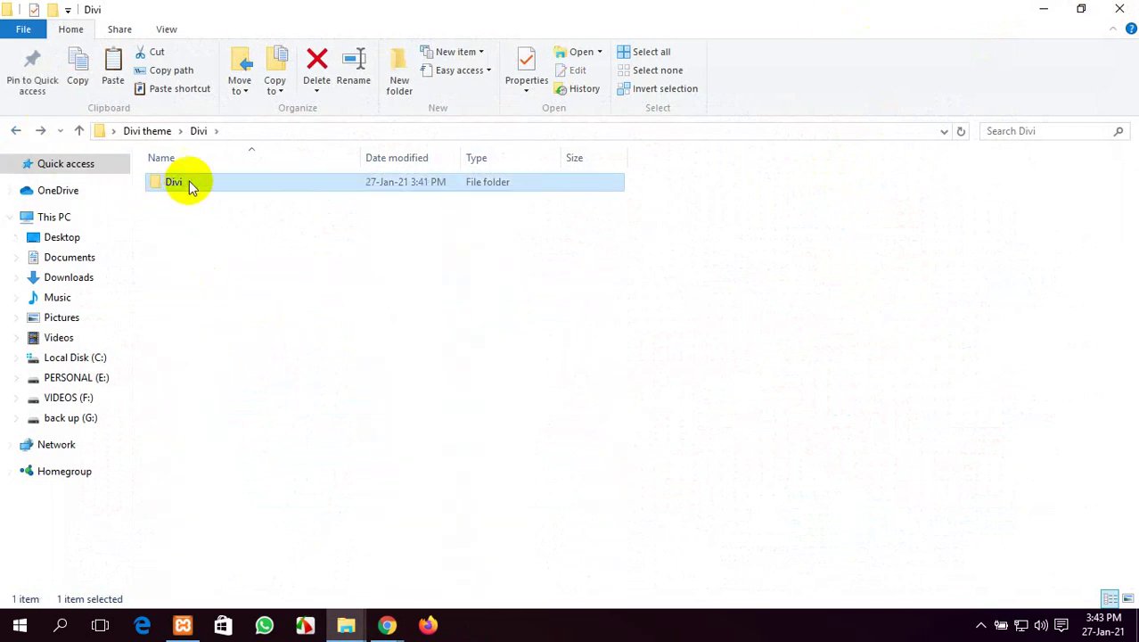
left_click(16, 134)
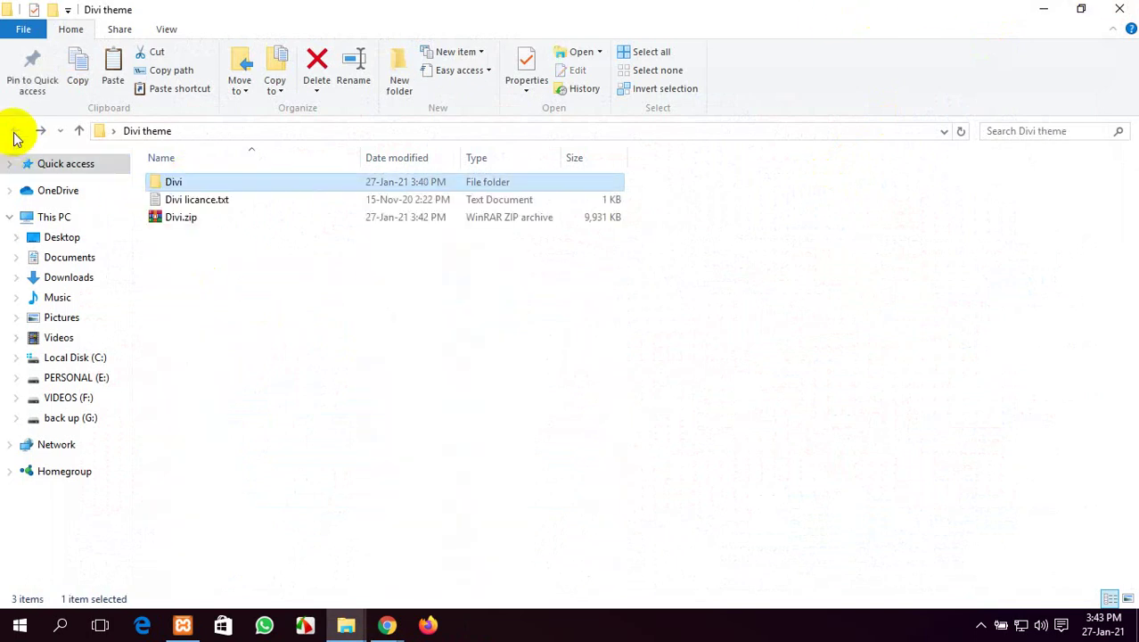
double_click(205, 184)
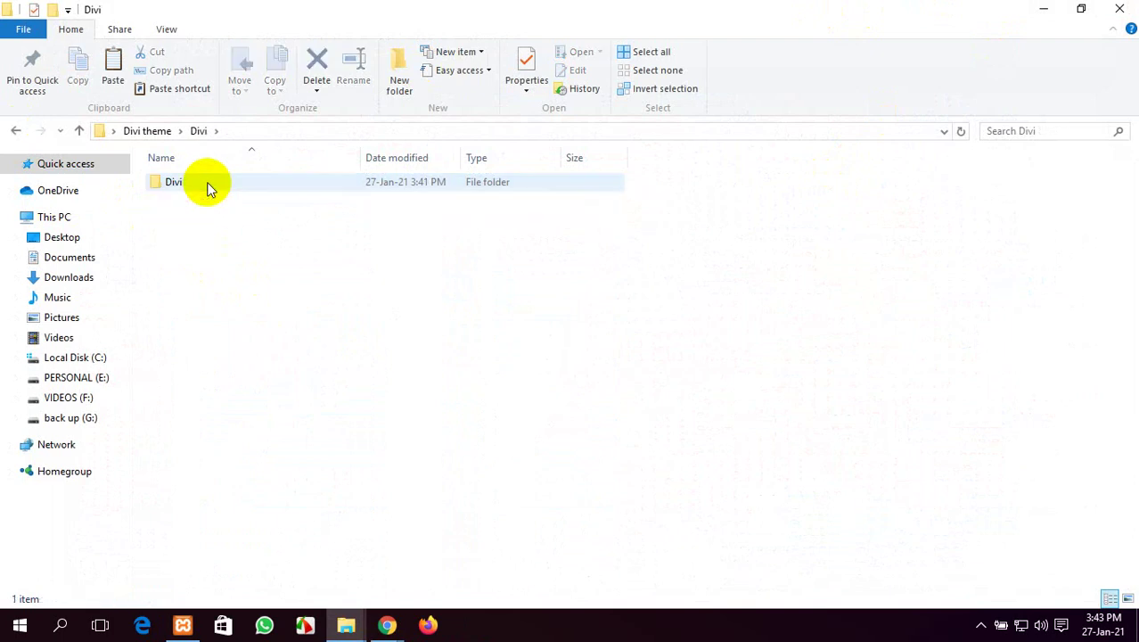
left_click(206, 184)
right_click(206, 184)
mouse_move(428, 437)
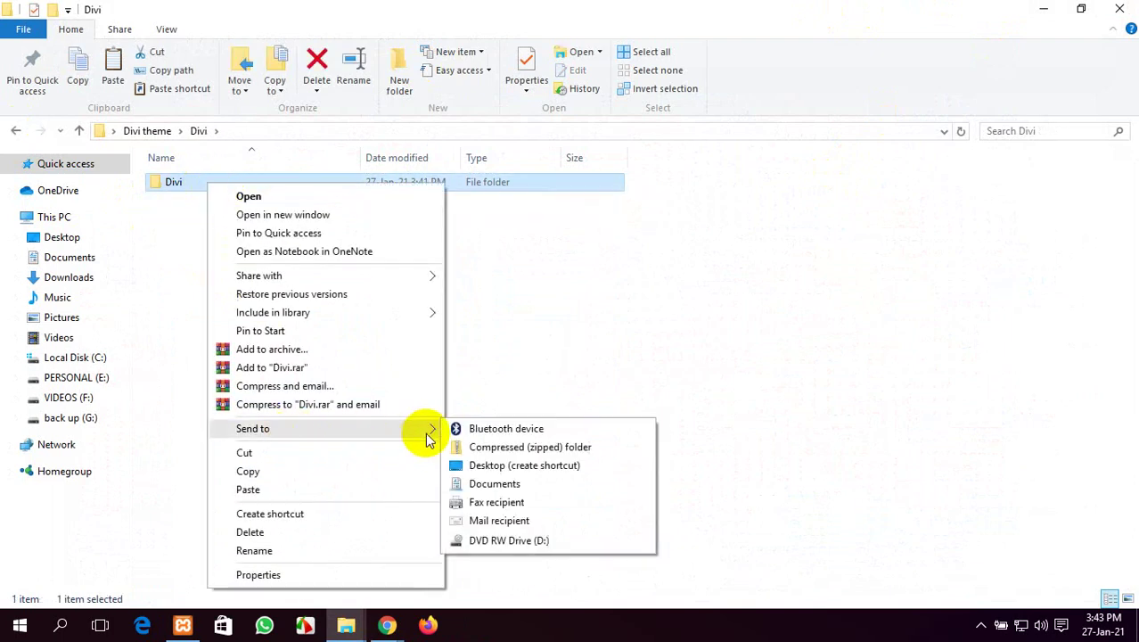
left_click(482, 448)
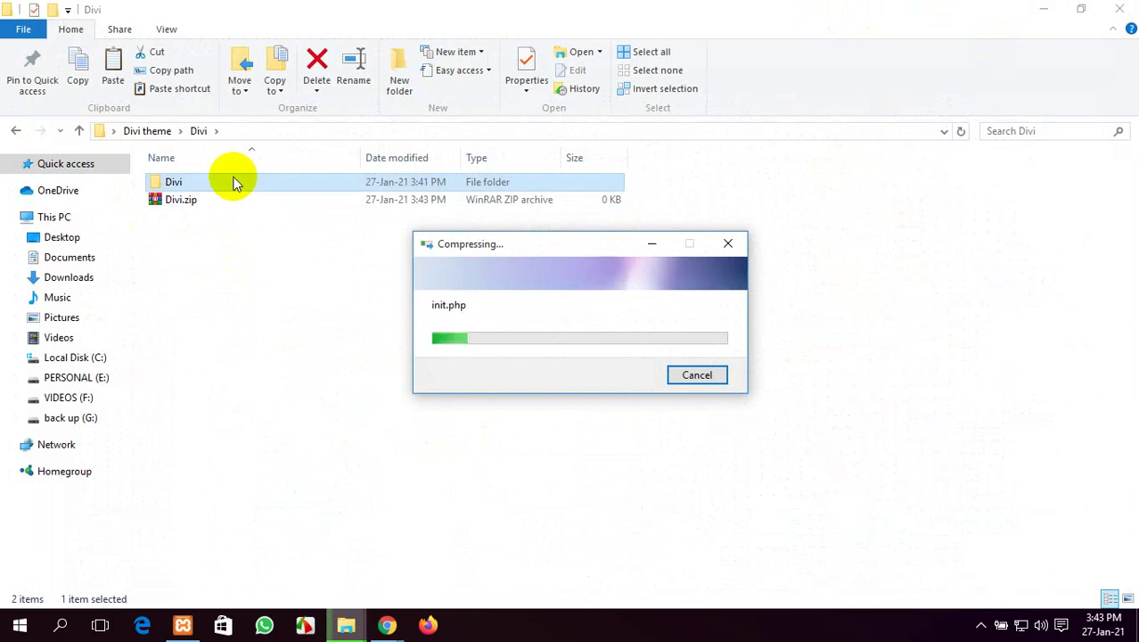
Delete the older Divi.zip from the Divi theme folder
left_click(15, 130)
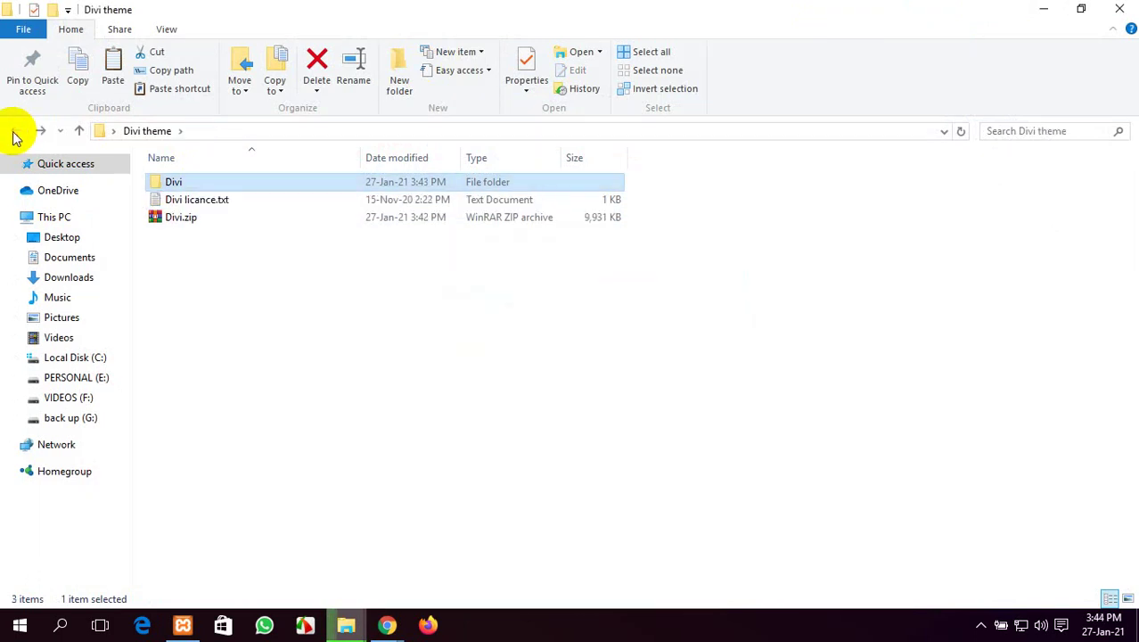
left_click(193, 219)
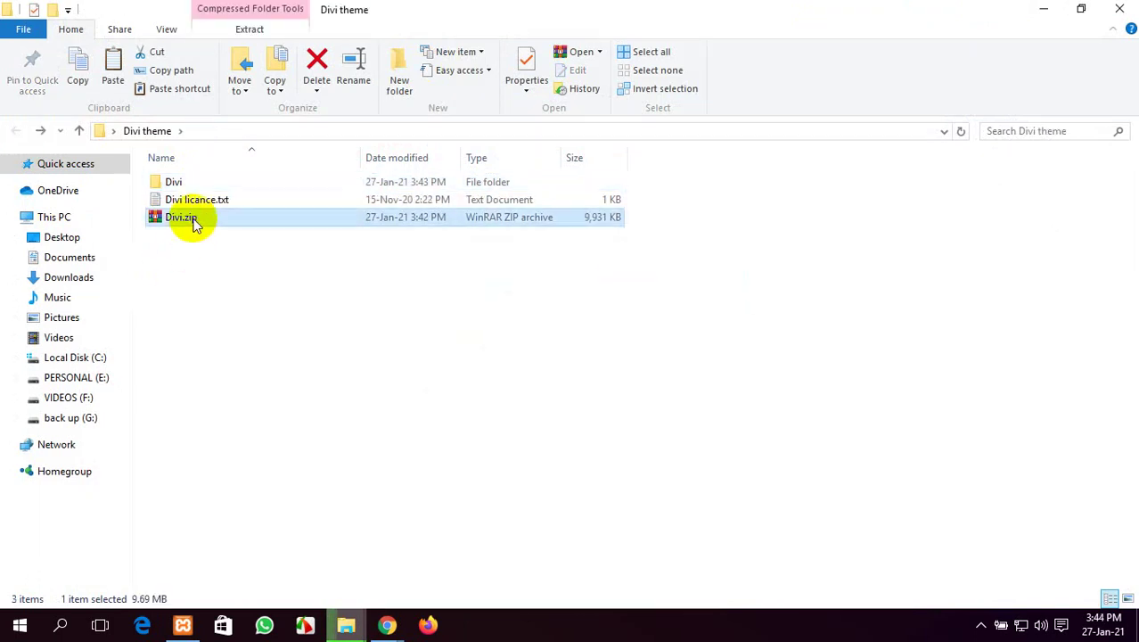
key("Delete")
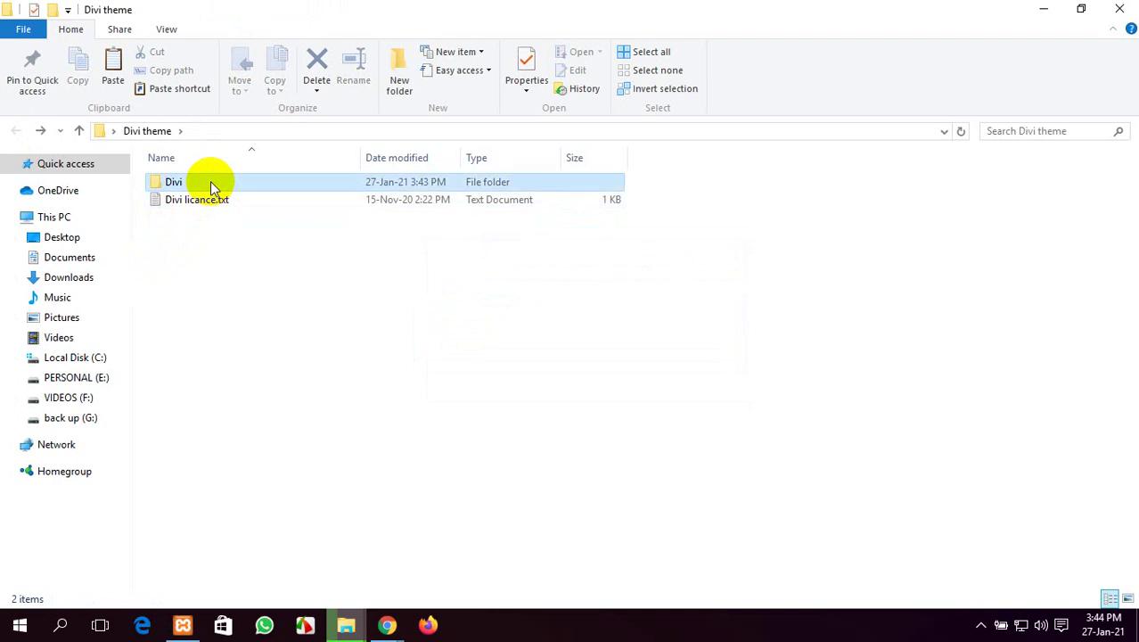
Open the Divi folder and cut the new Divi.zip for moving
double_click(211, 180)
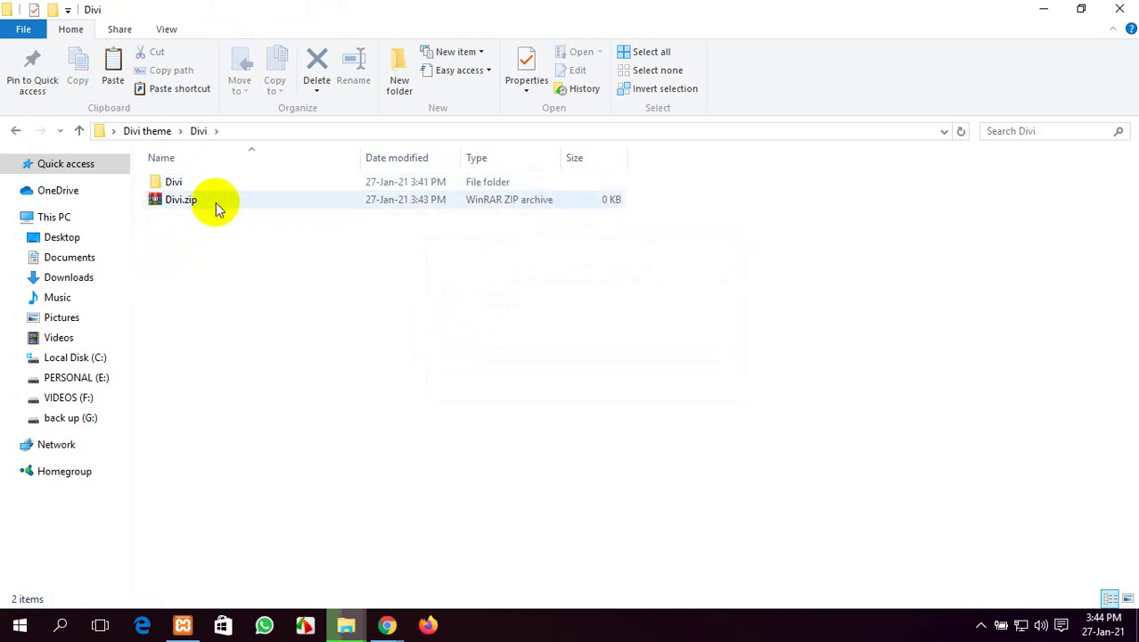
left_click(216, 202)
right_click(216, 202)
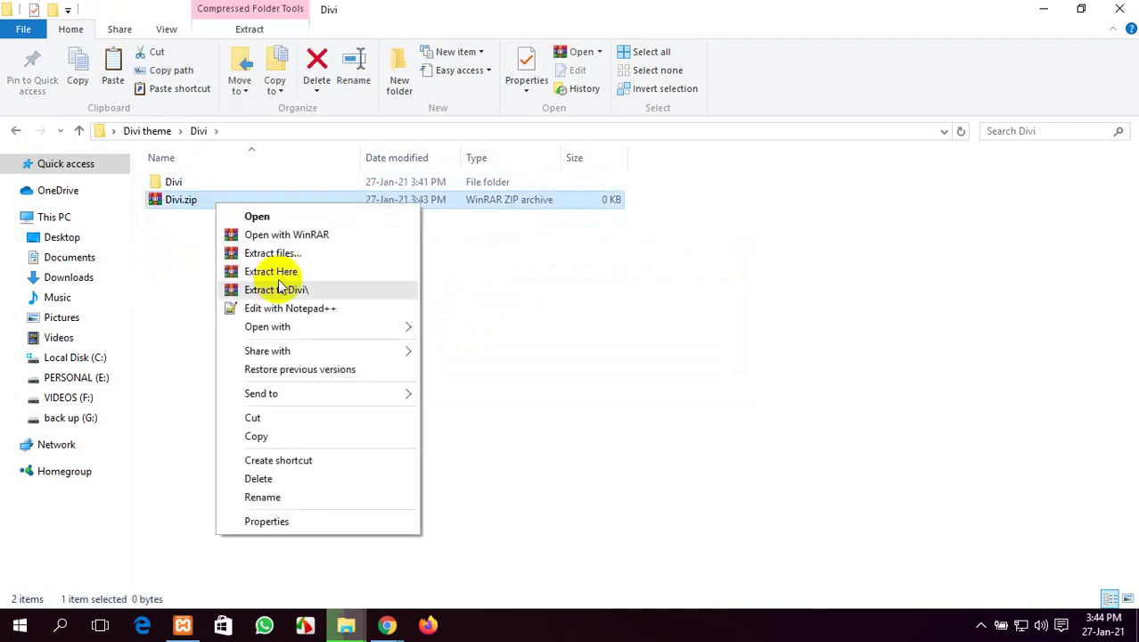
left_click(298, 417)
Minimize Explorer and refresh the desktop while WinRAR finishes compressing Divi.zip
left_click(1043, 9)
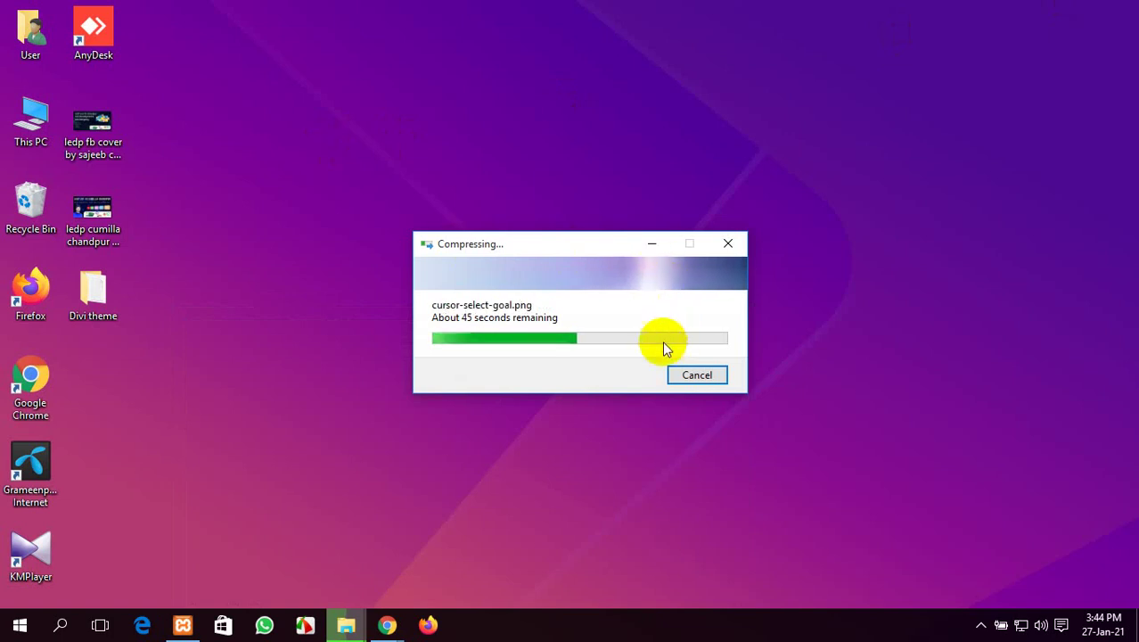
right_click(354, 70)
left_click(384, 119)
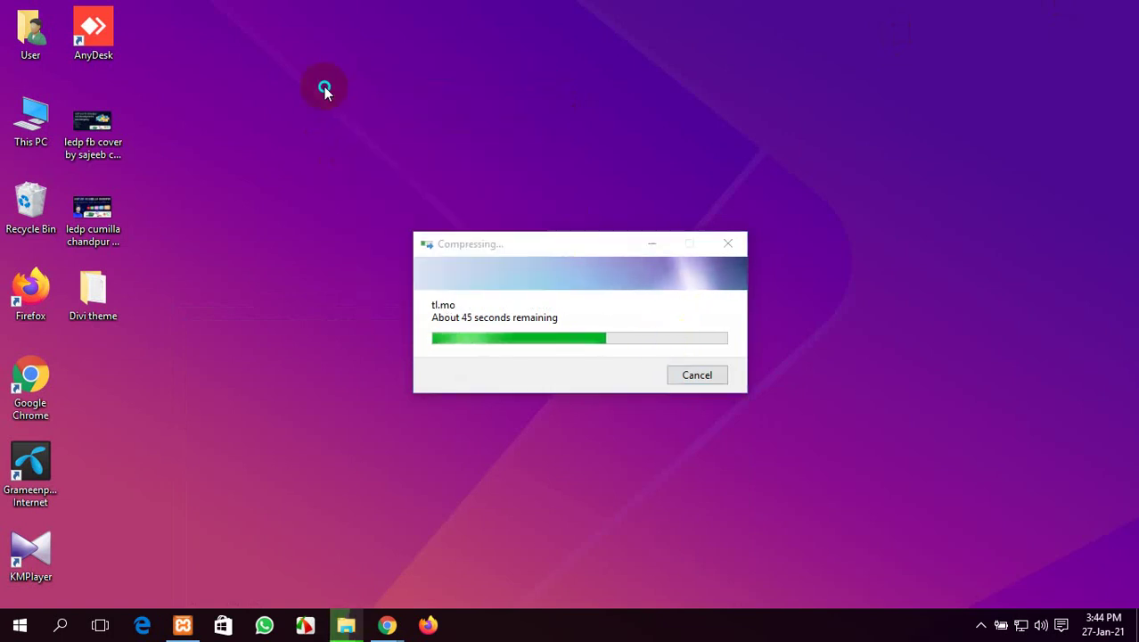
right_click(324, 89)
left_click(338, 135)
right_click(293, 113)
left_click(321, 163)
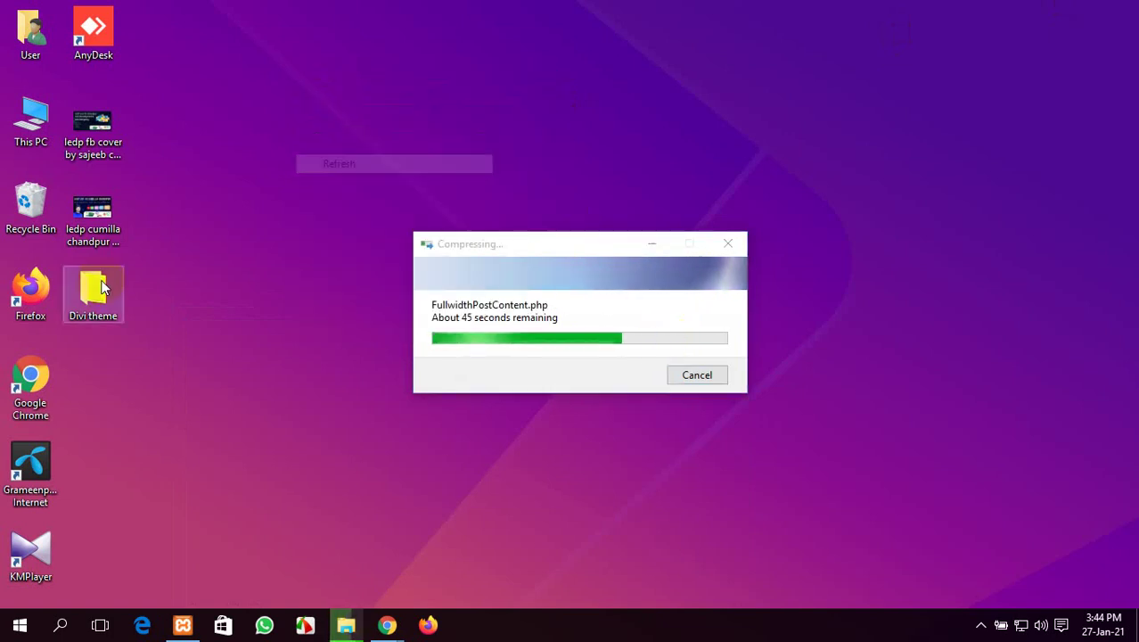
Reopen Divi theme\Divi and bring up the actions for the finished 9,920 KB Divi.zip
double_click(112, 302)
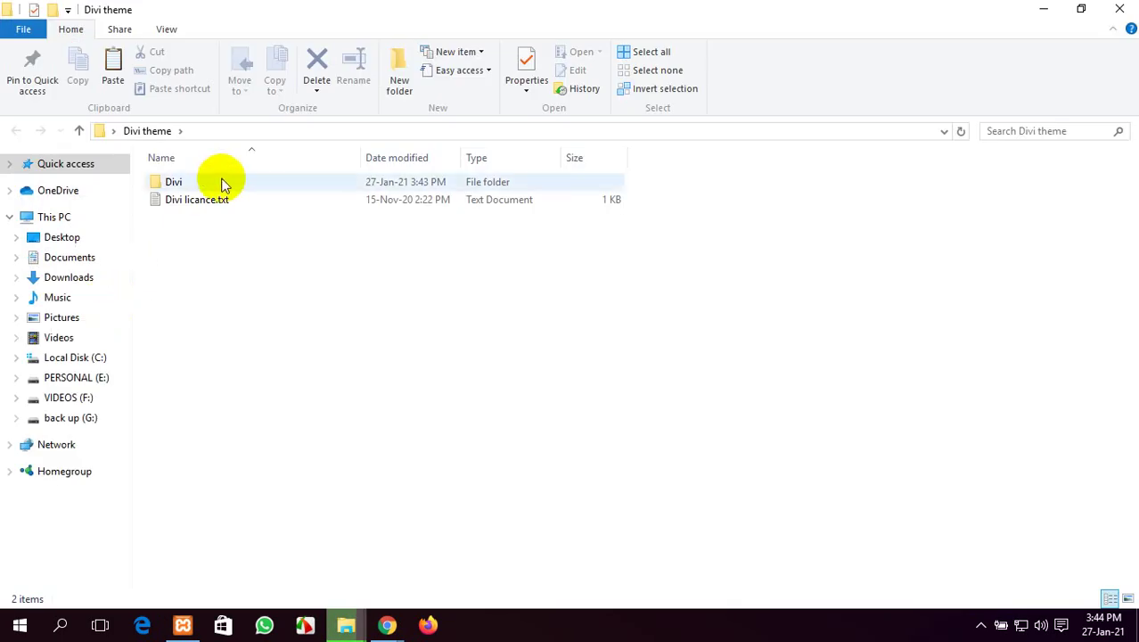
double_click(221, 181)
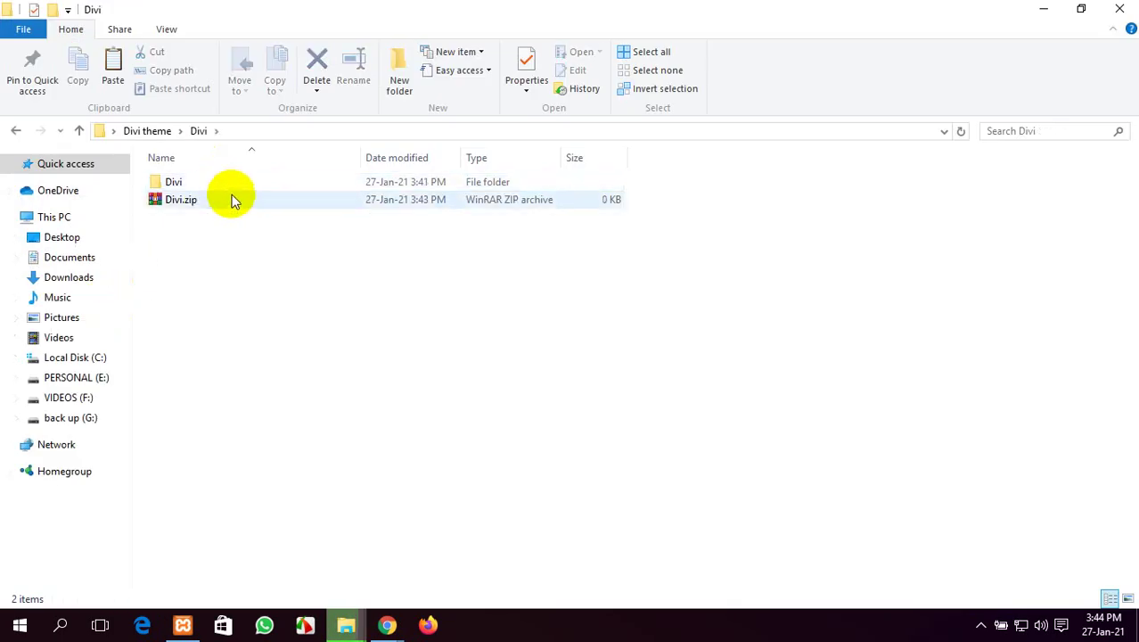
double_click(237, 181)
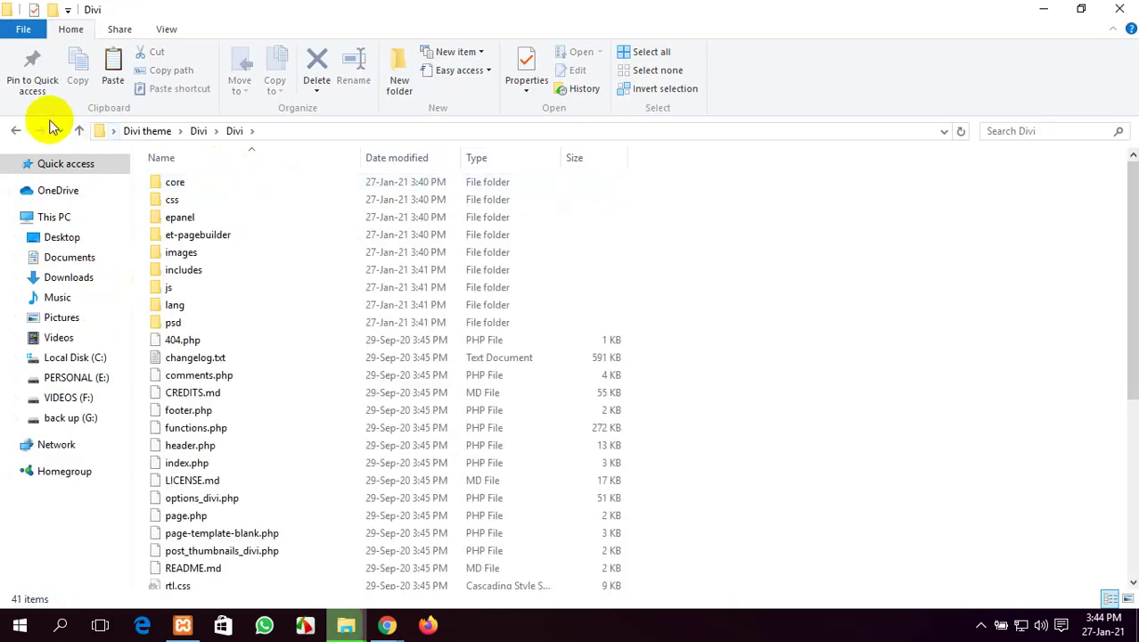
left_click(16, 130)
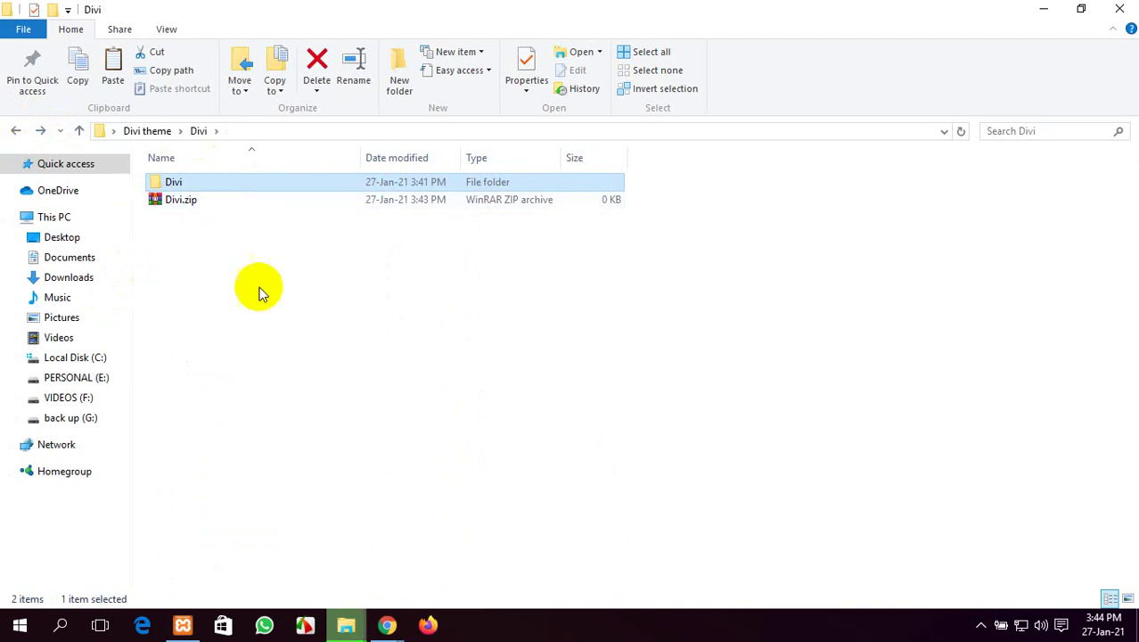
left_click(341, 613)
left_click(475, 560)
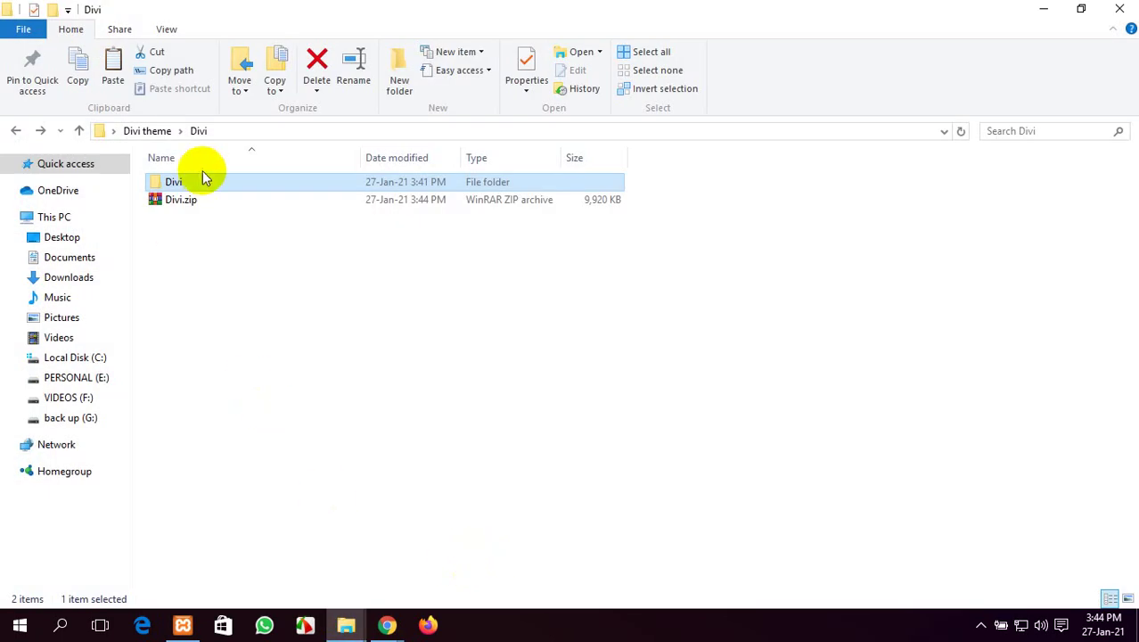
left_click(205, 200)
right_click(206, 205)
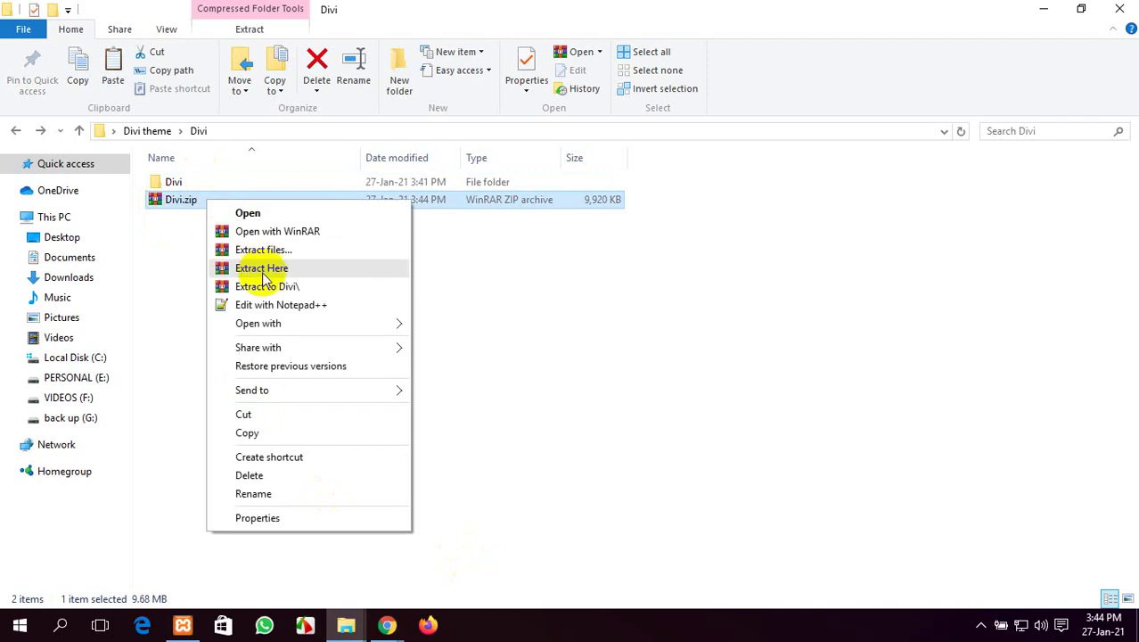
Cut Divi.zip from the Divi folder and paste it onto the desktop
left_click(299, 415)
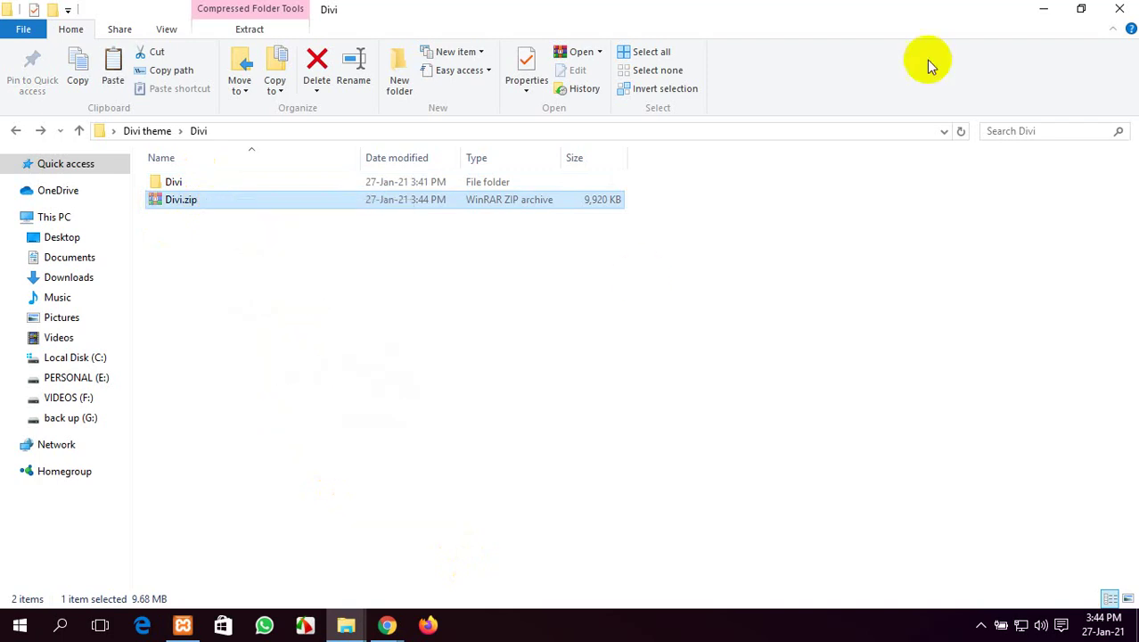
left_click(1042, 9)
right_click(238, 210)
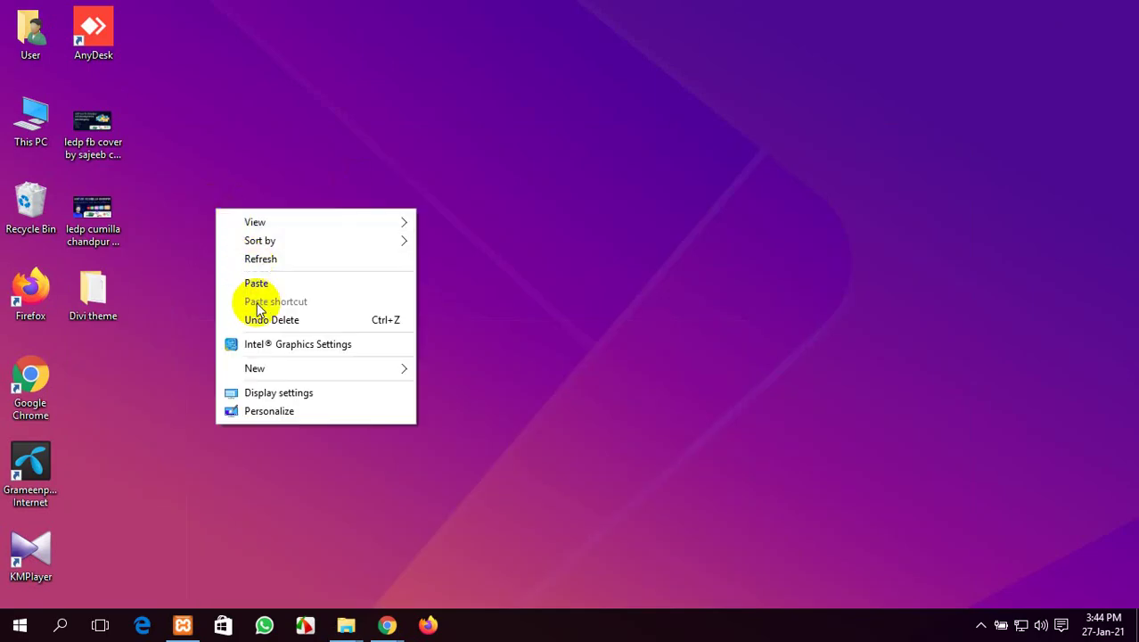
left_click(257, 285)
right_click(299, 192)
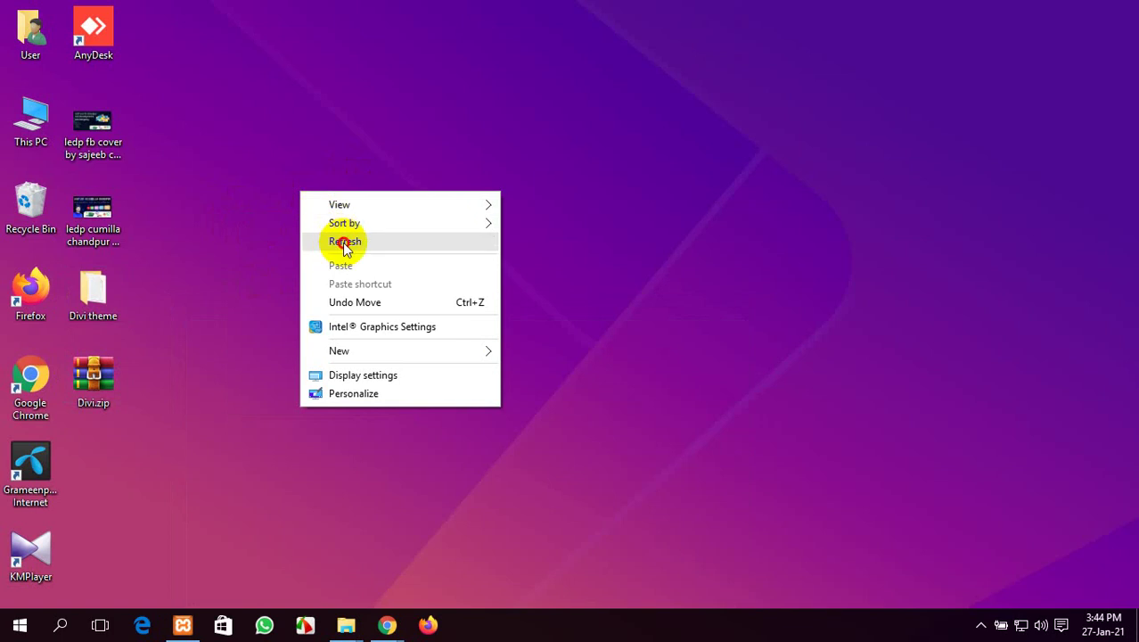
left_click(325, 241)
Close the Divi theme folder window and return to the WordPress Dashboard in Chrome
double_click(92, 311)
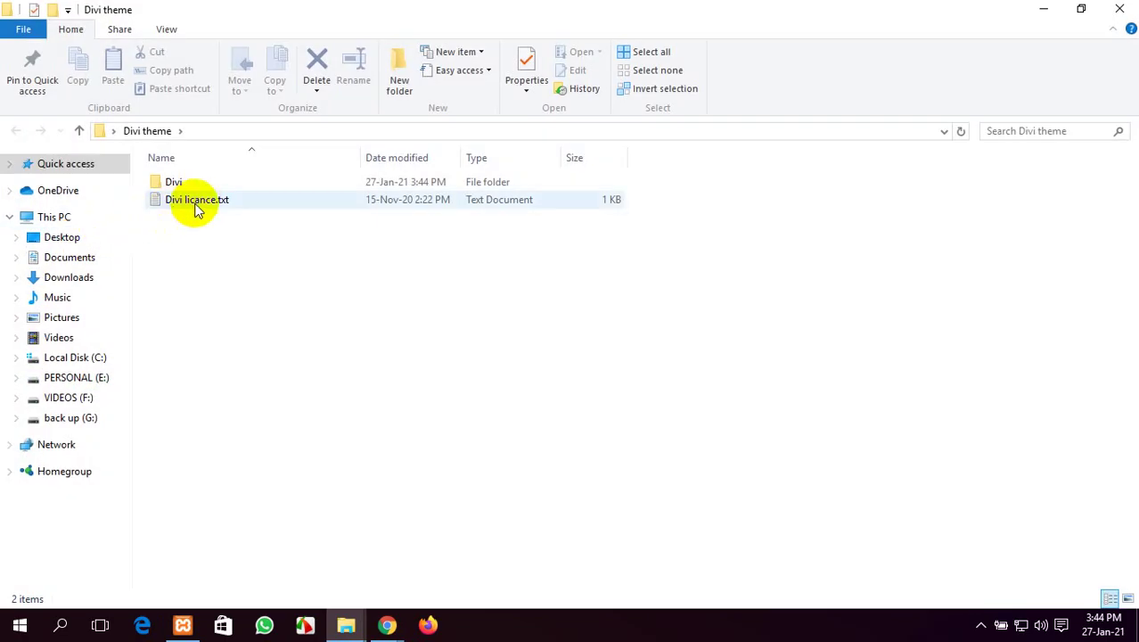
left_click(1114, 9)
right_click(732, 93)
left_click(754, 142)
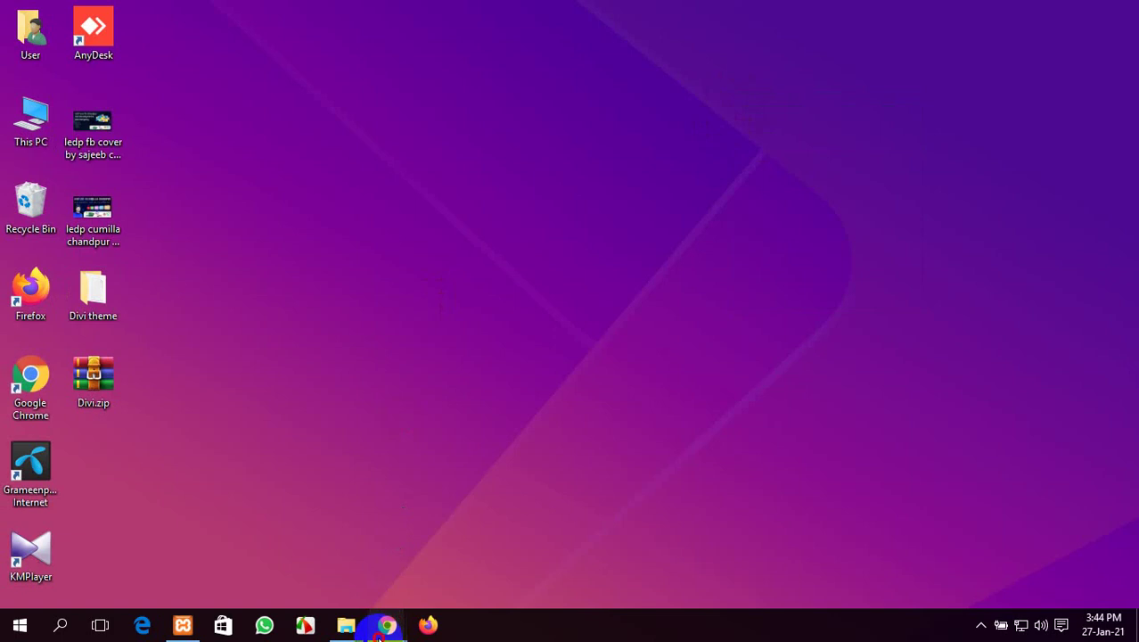
mouse_move(385, 626)
left_click(343, 588)
Open the Appearance > Themes page in WordPress
scroll(323, 557, "down", 4)
scroll(331, 491, "up", 4)
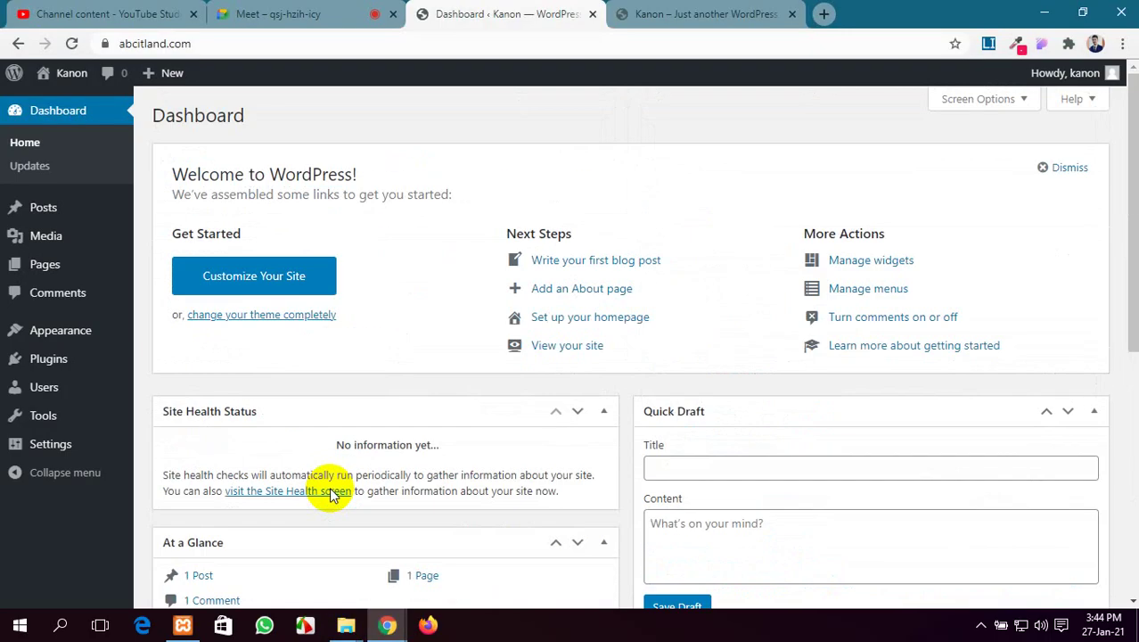
mouse_move(43, 330)
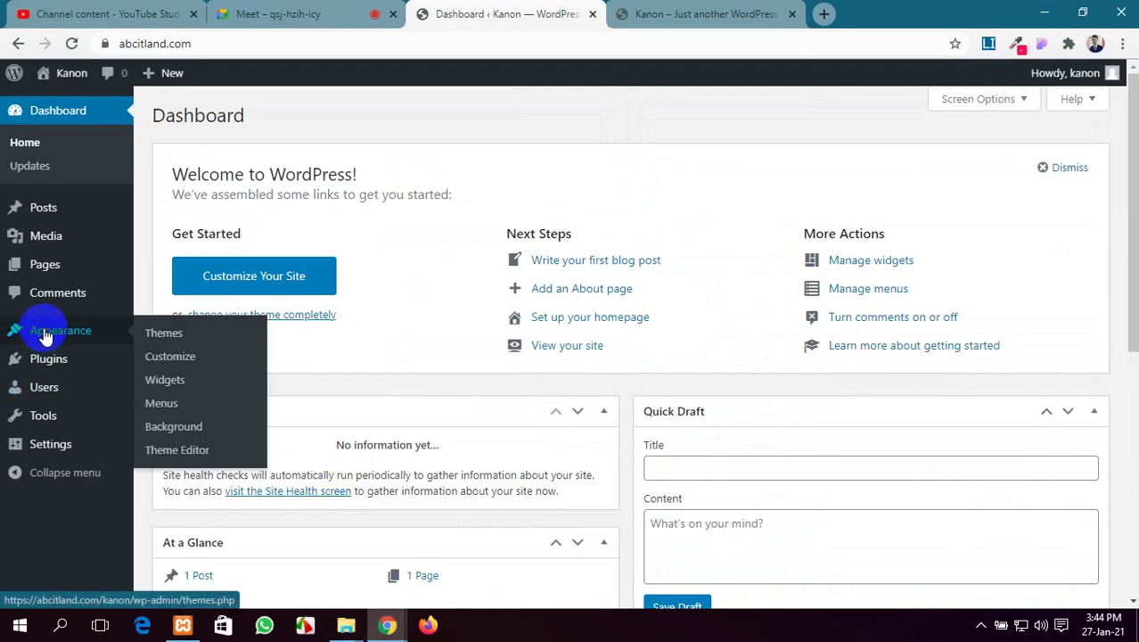
left_click(165, 343)
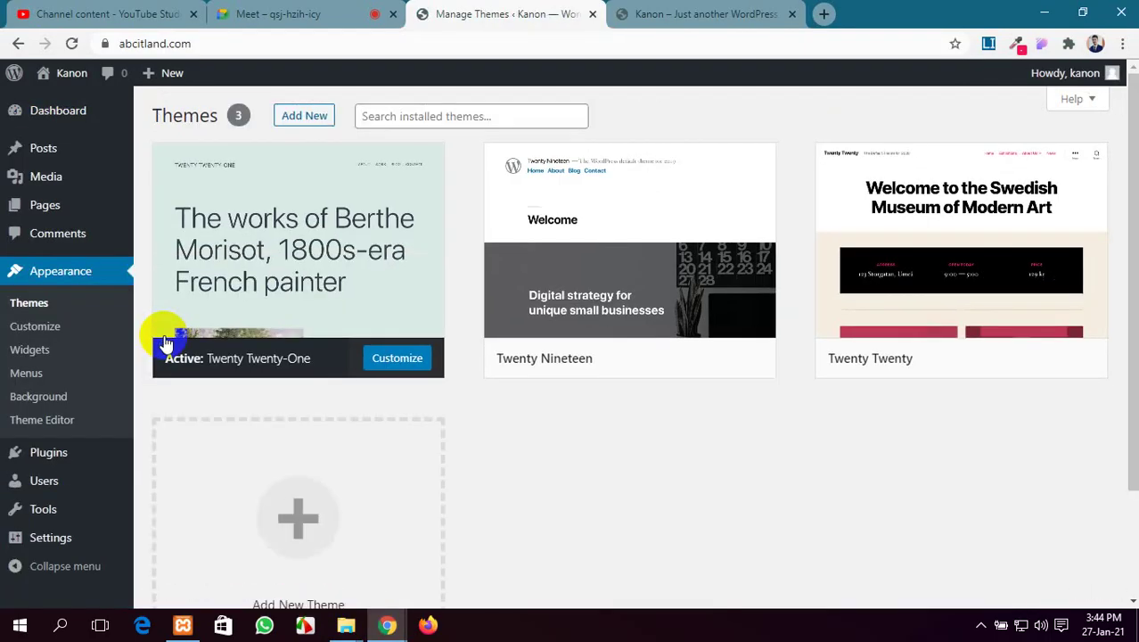
scroll(165, 338, "down", 2)
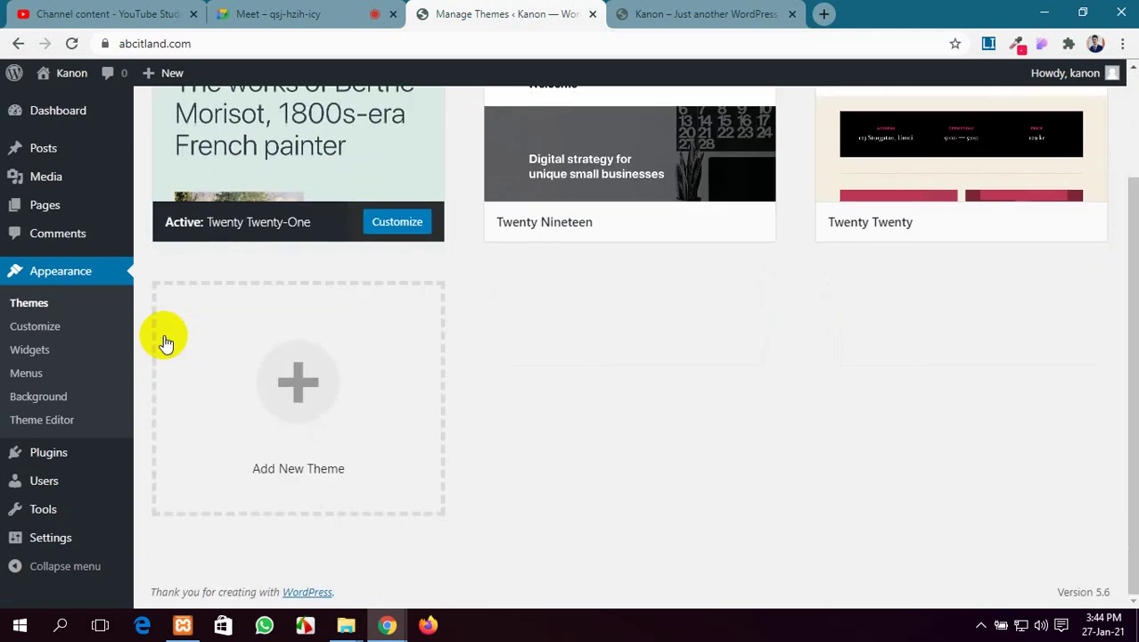
scroll(165, 338, "up", 2)
mouse_move(561, 272)
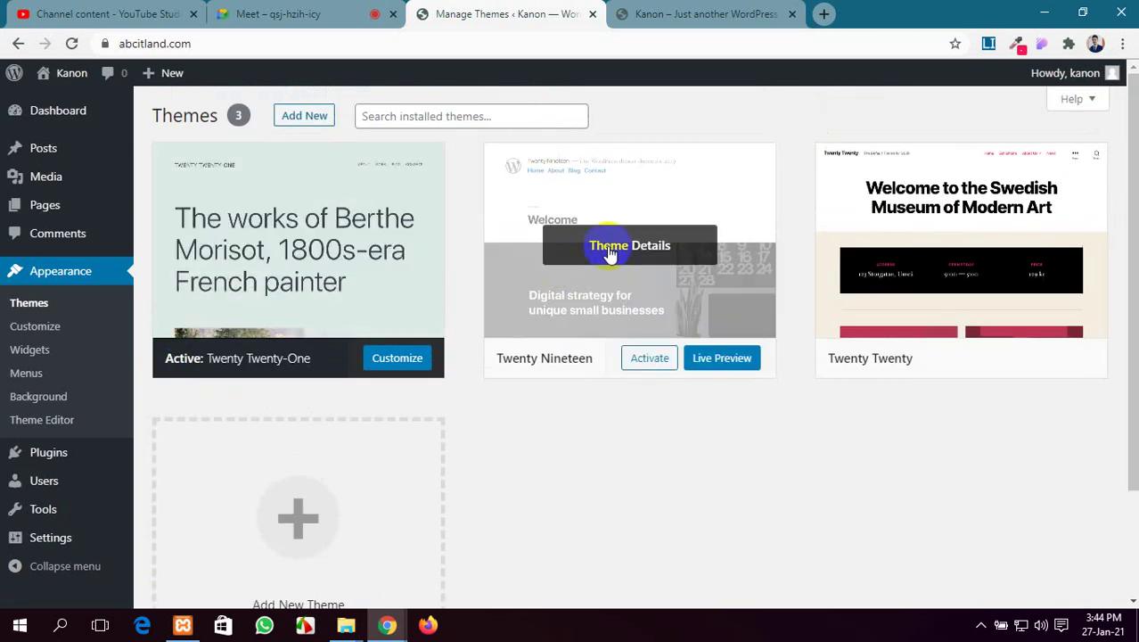
Upload Divi.zip from the desktop as a new theme and start Install Now
left_click(298, 118)
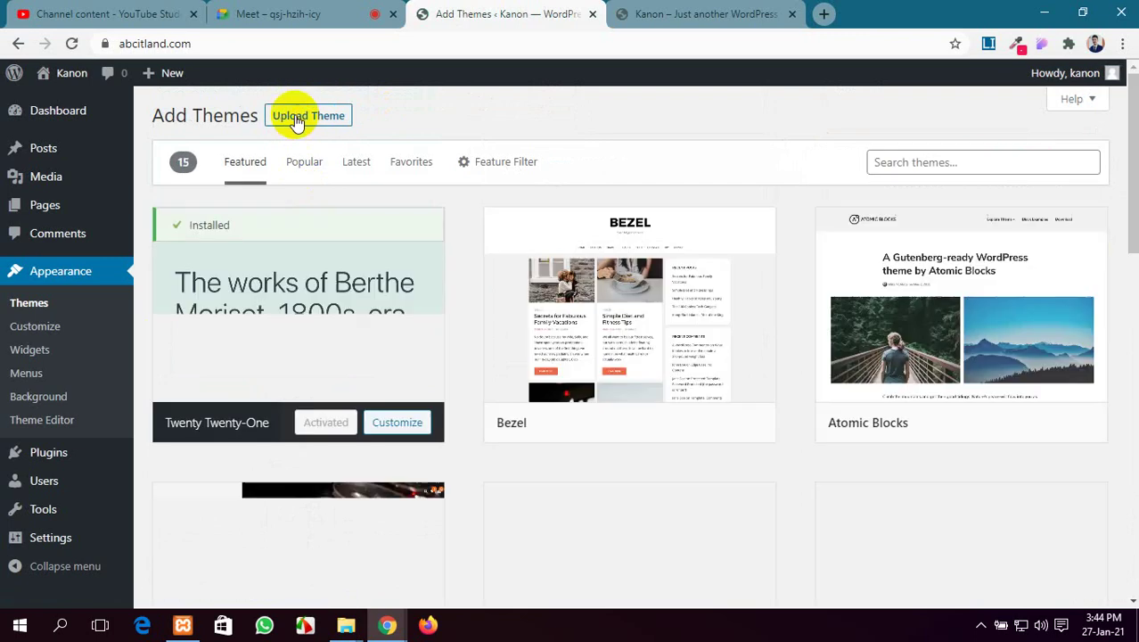
left_click(297, 123)
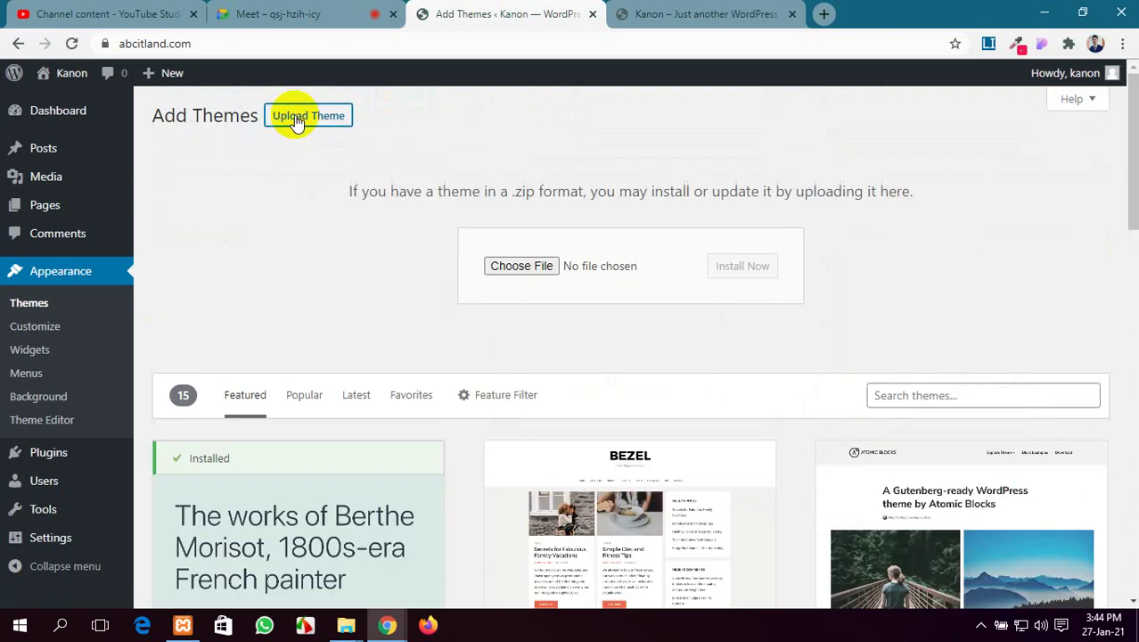
left_click(533, 268)
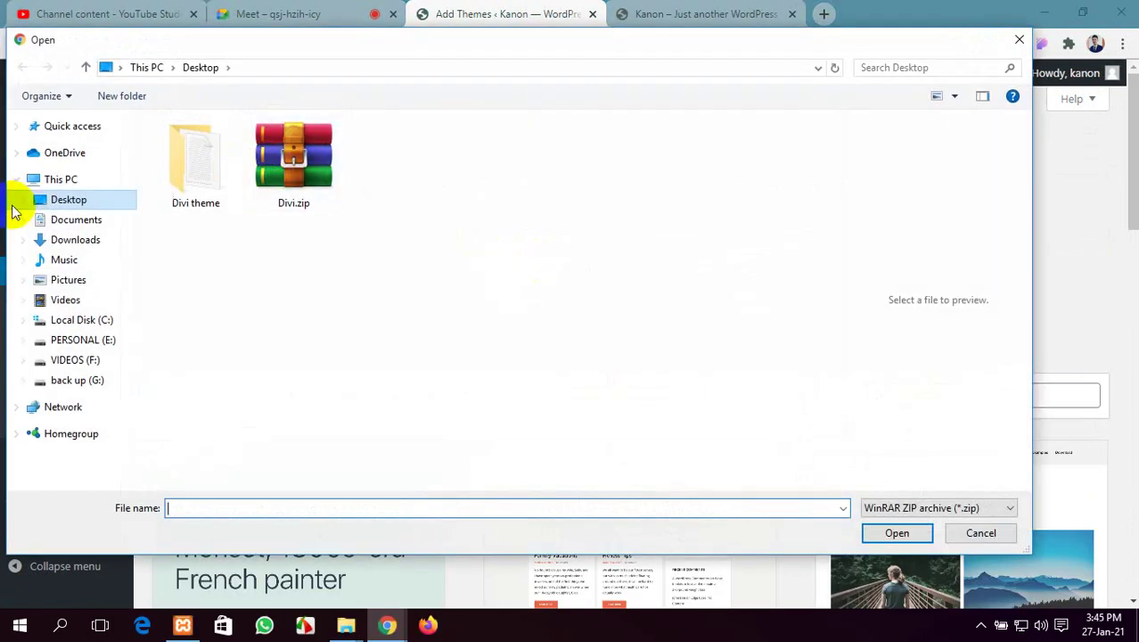
left_click(297, 156)
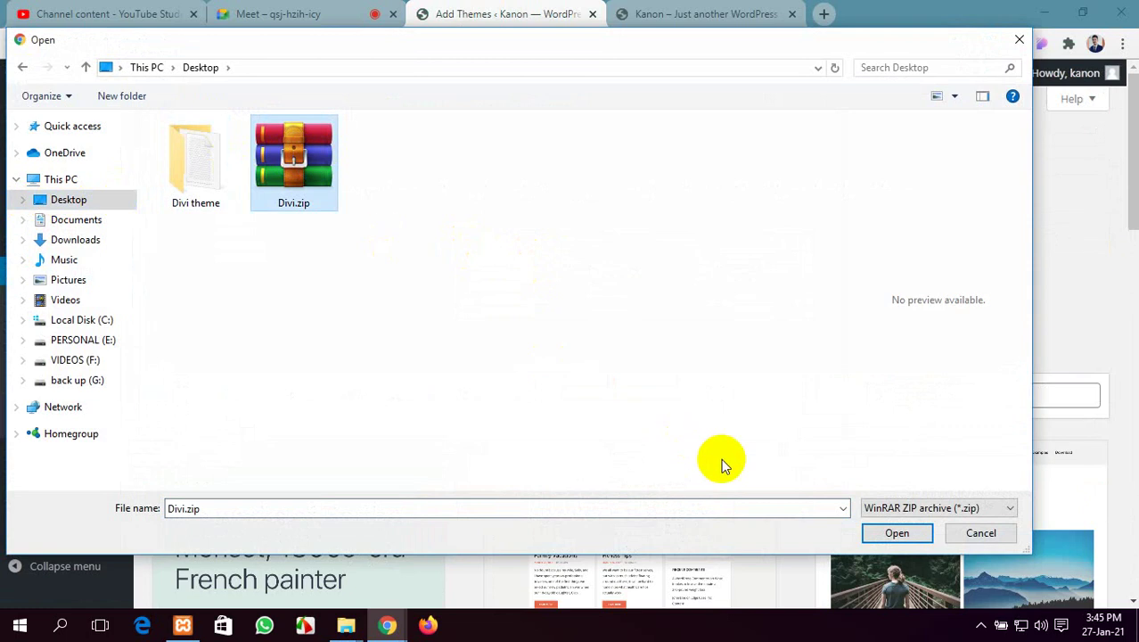
left_click(895, 533)
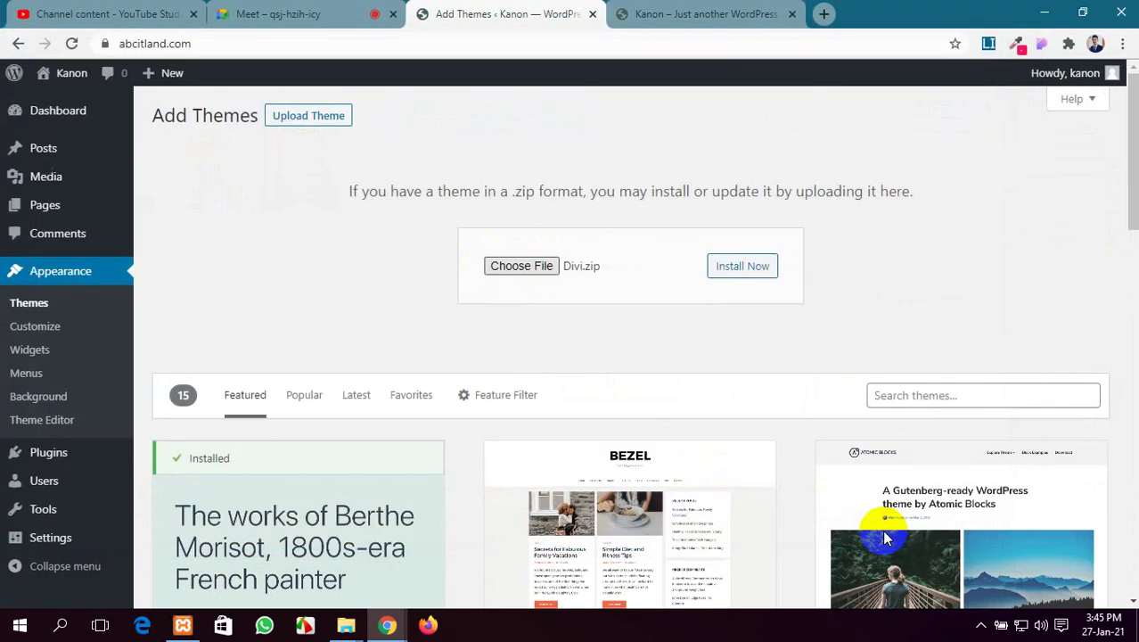
left_click(753, 265)
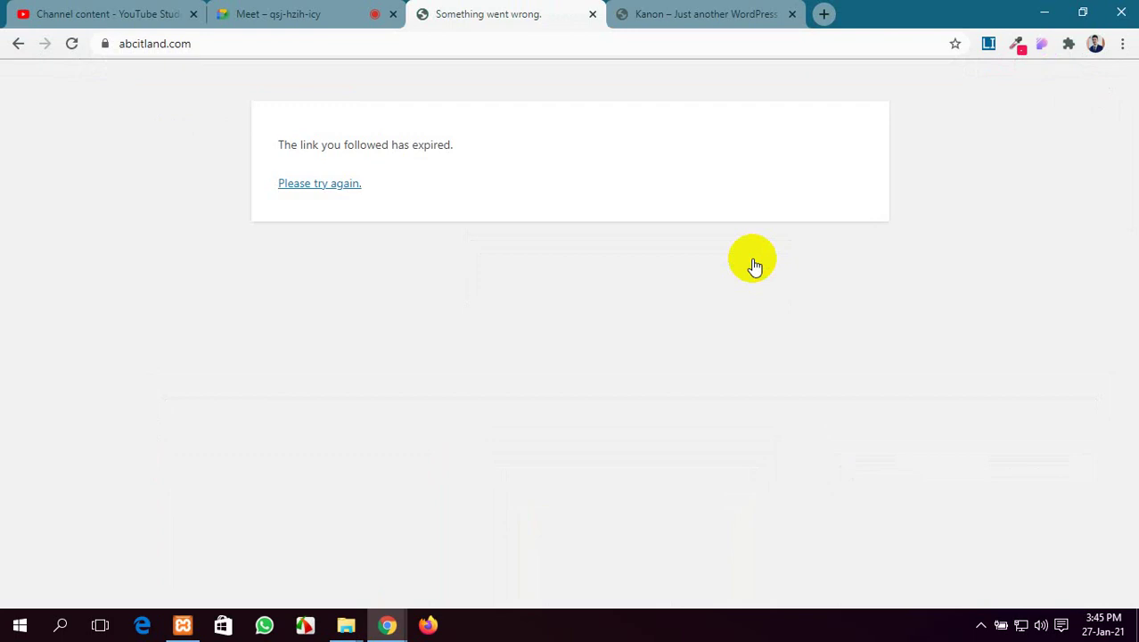
Glance at the Google Meet tab, then return to WordPress after the link-expired error
left_click(244, 9)
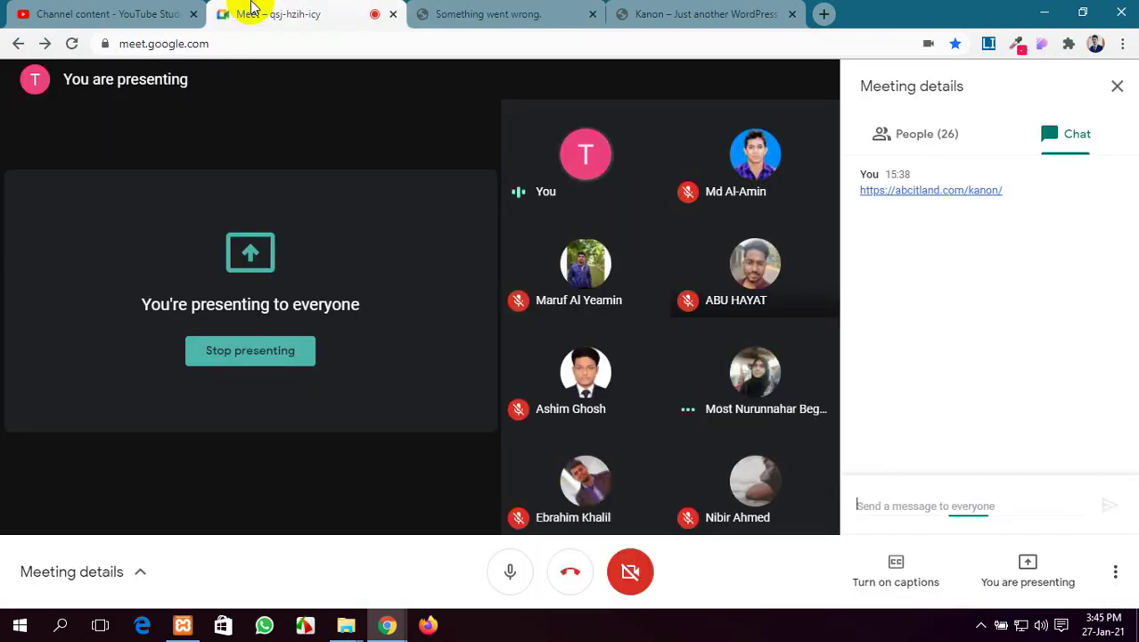
left_click(521, 12)
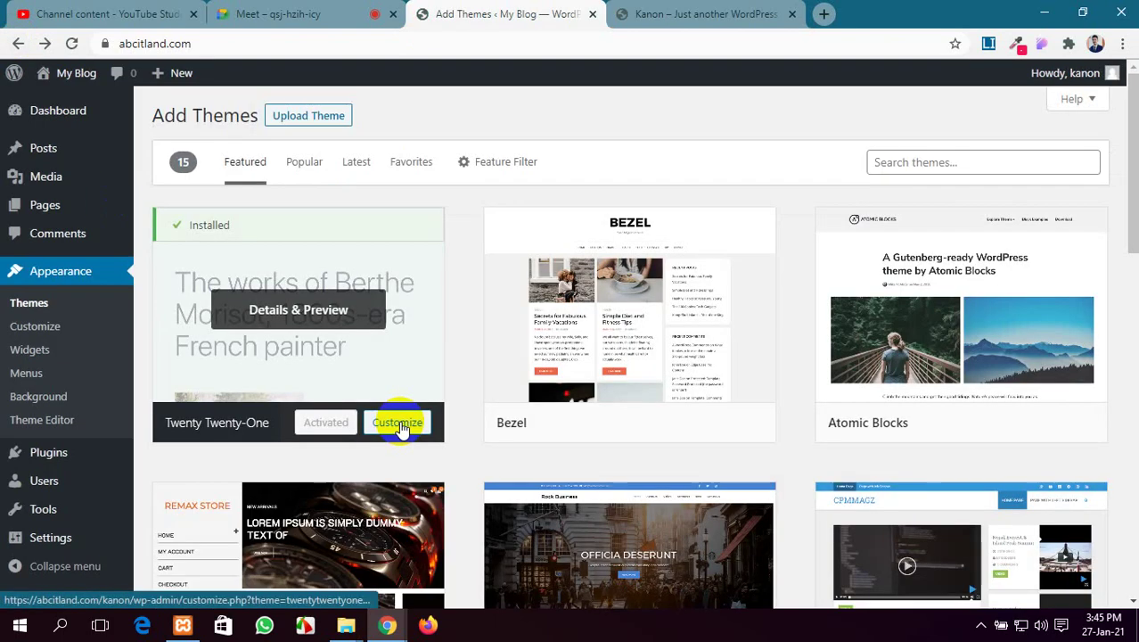
scroll(394, 420, "down", 5)
scroll(394, 419, "up", 5)
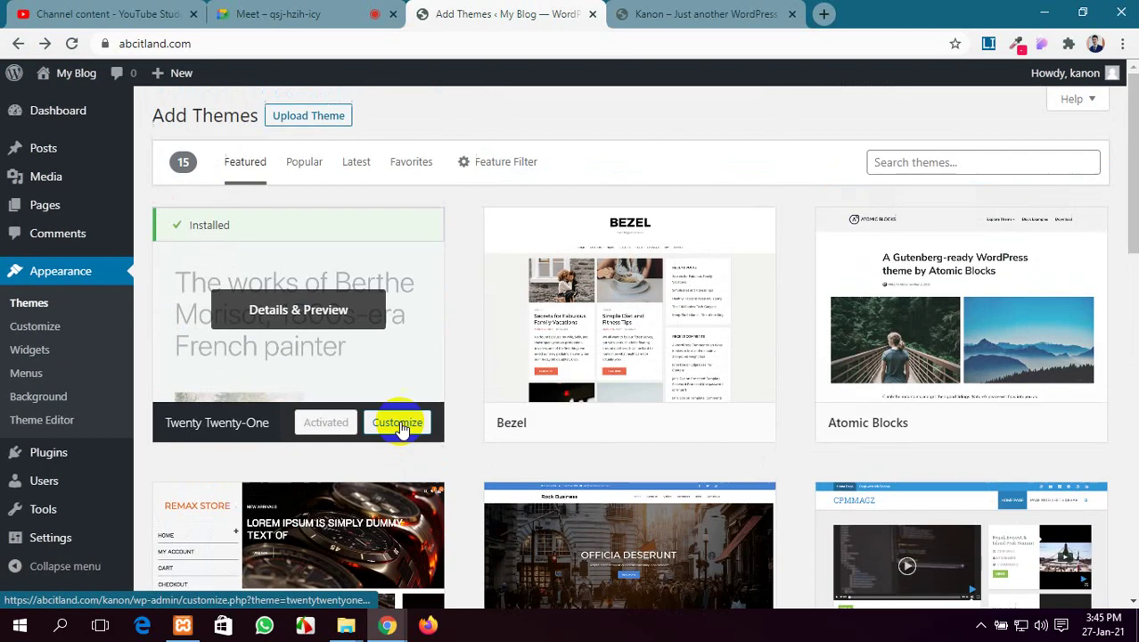
Delete the WP File Manager plugin from the installed plugins list
left_click(67, 453)
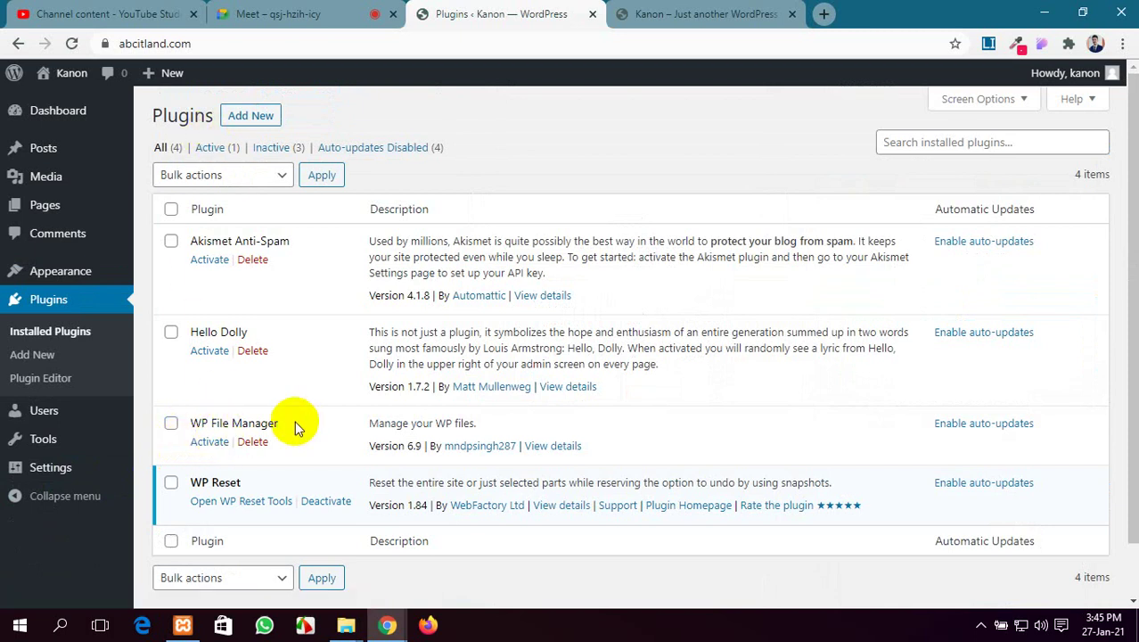
left_click(252, 441)
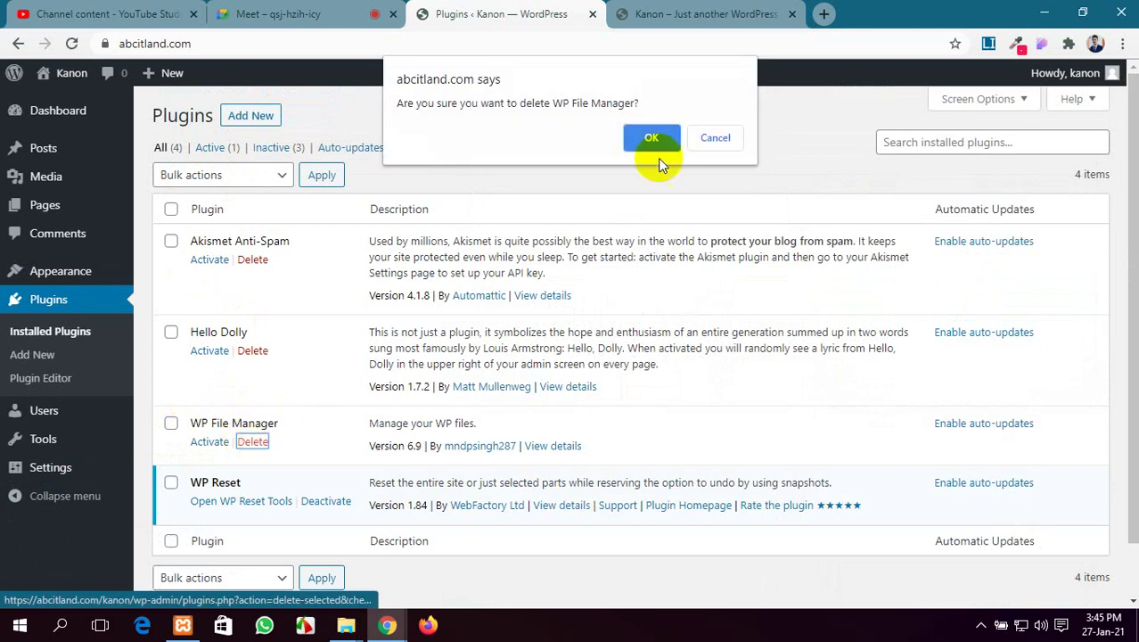
left_click(655, 138)
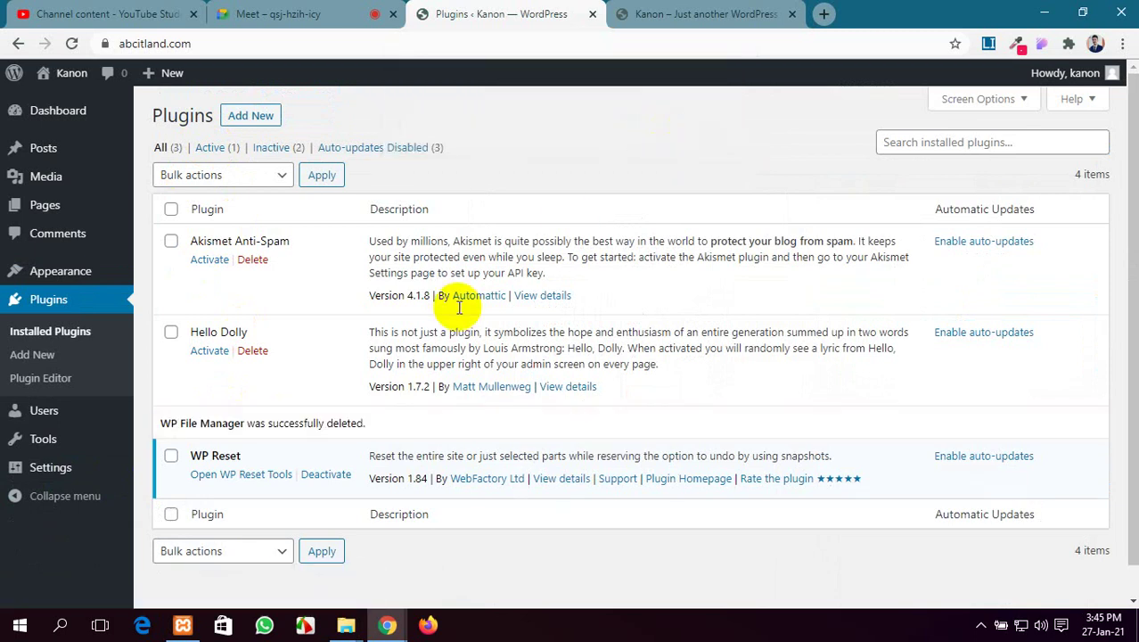
Deactivate WP Reset and bulk-delete Akismet Anti-Spam, Hello Dolly and WP Reset
left_click(319, 481)
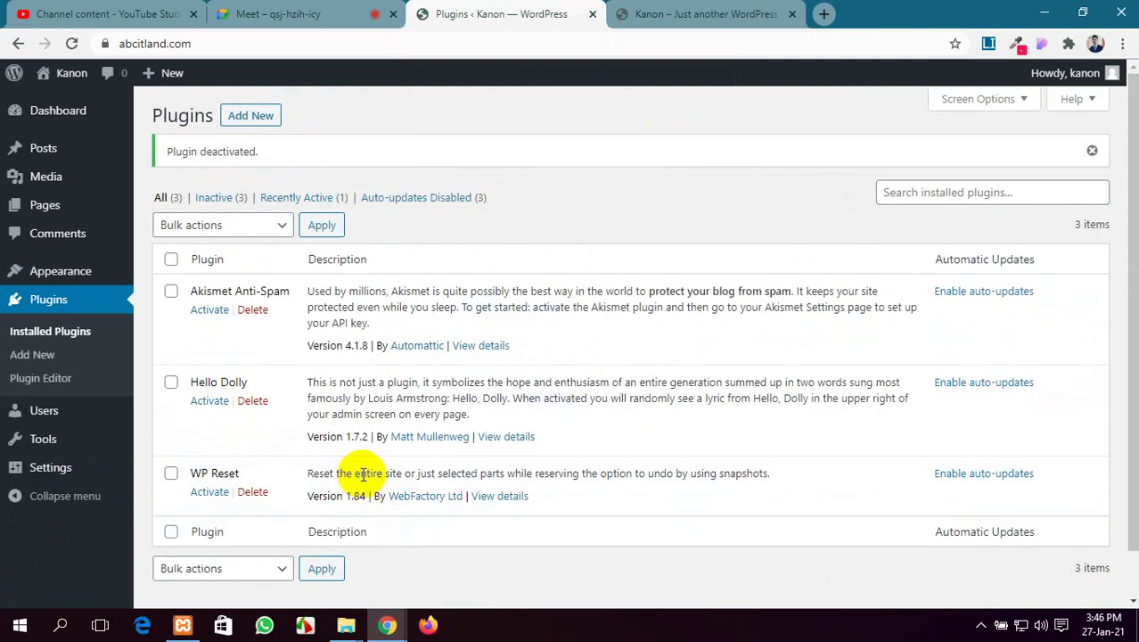
left_click(170, 473)
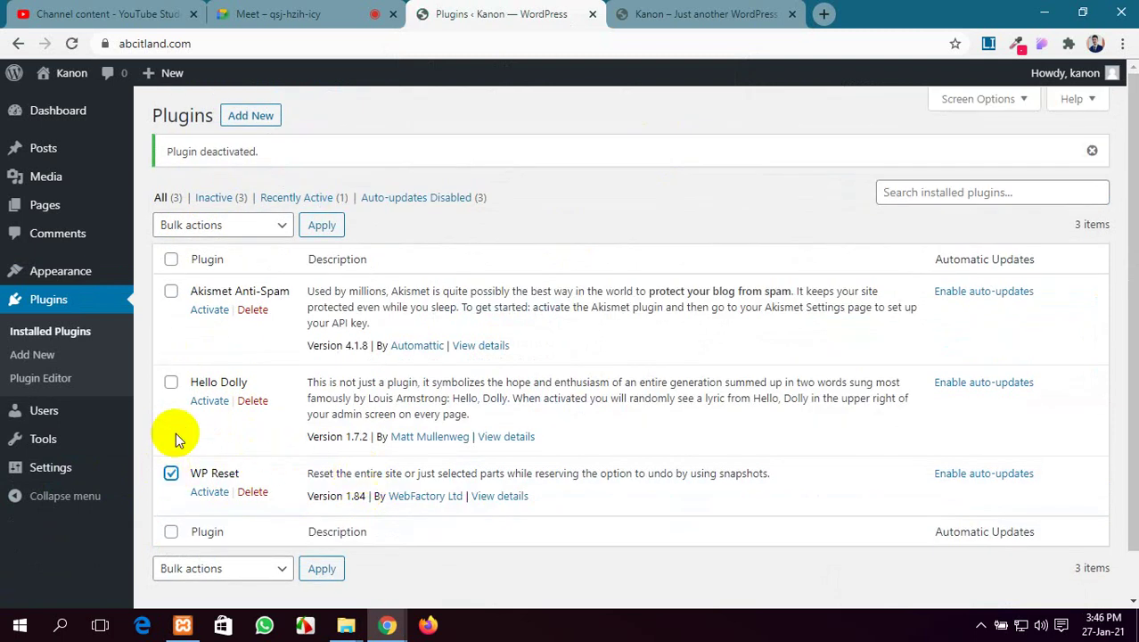
left_click(170, 381)
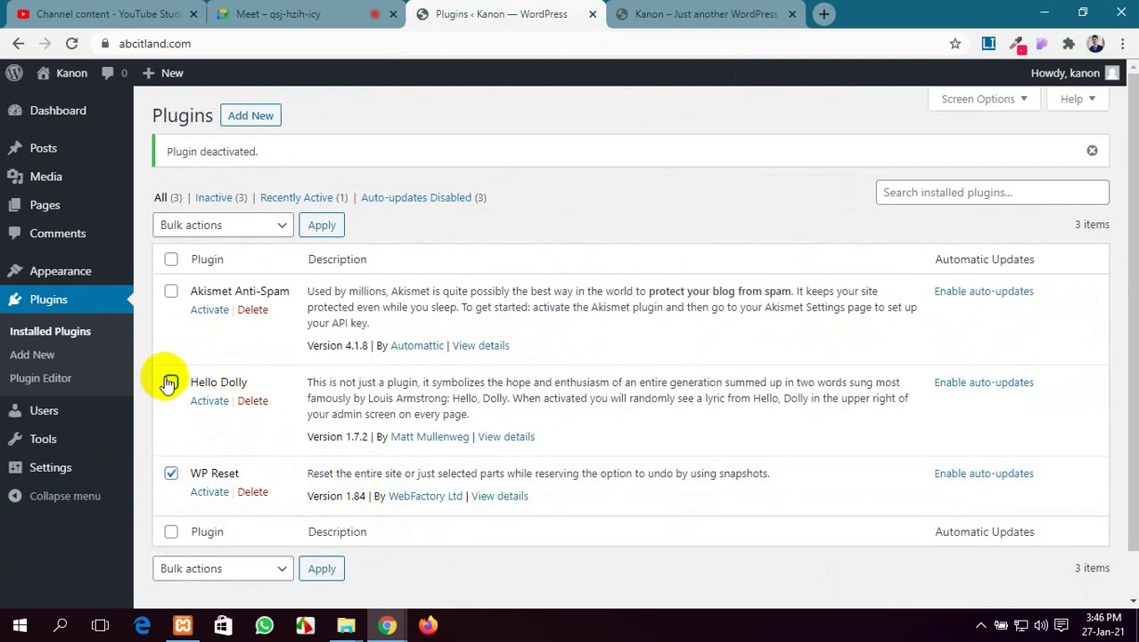
left_click(191, 228)
left_click(204, 317)
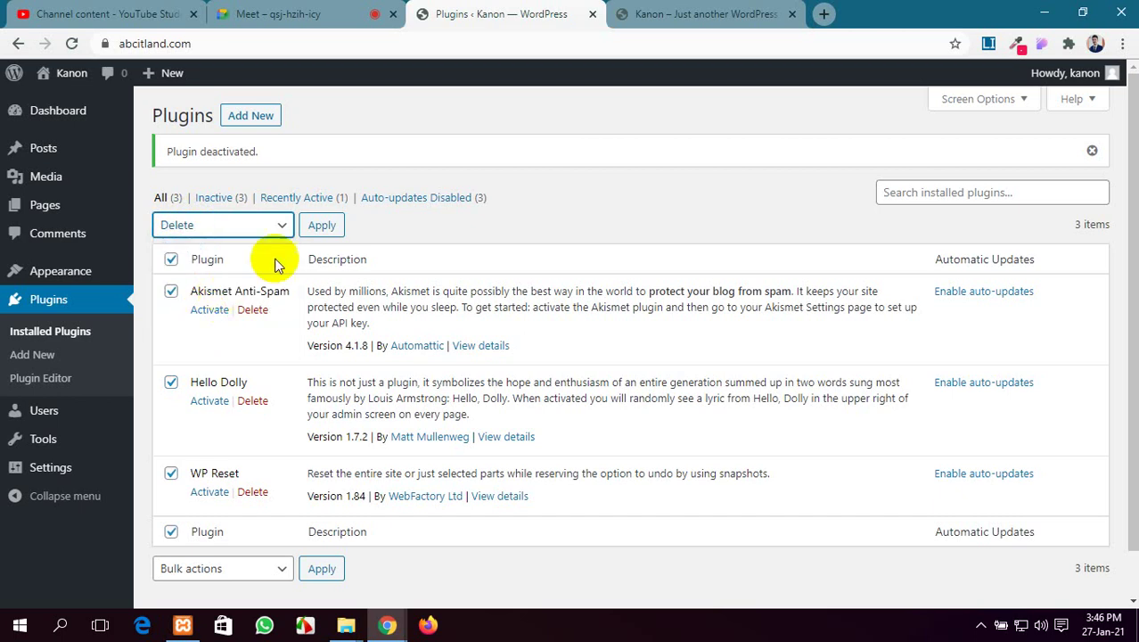
left_click(321, 224)
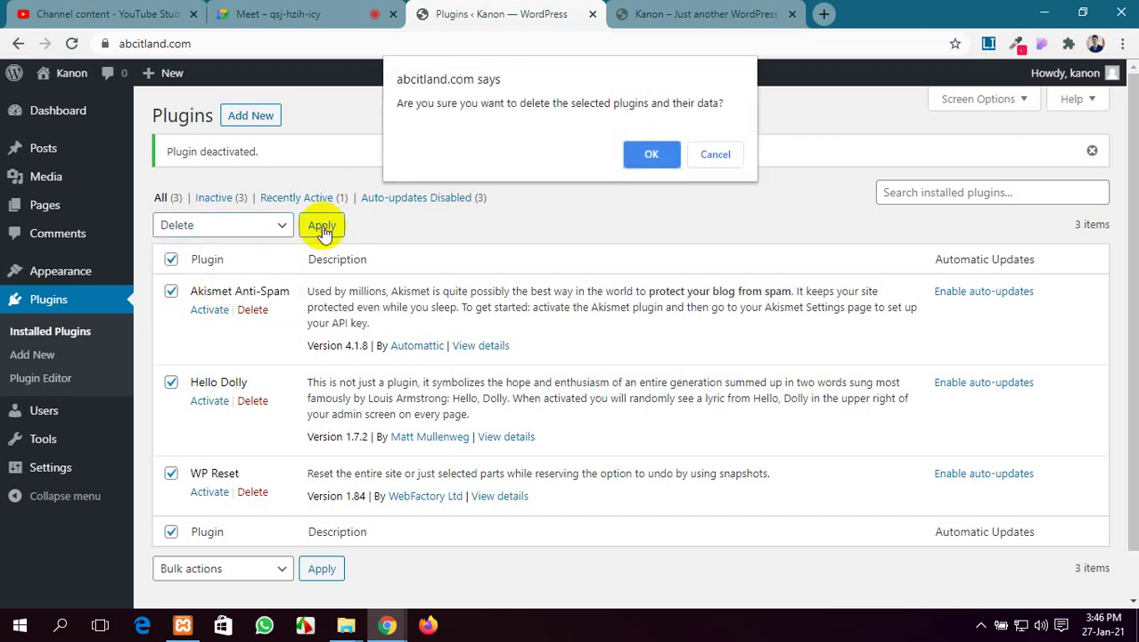
left_click(651, 154)
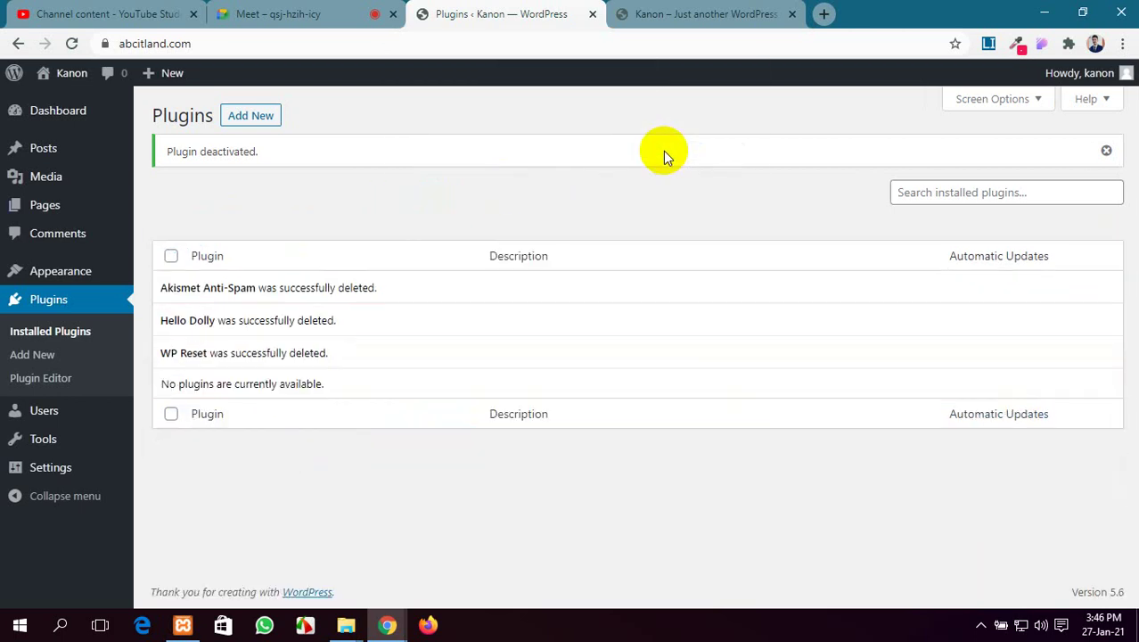
left_click(236, 118)
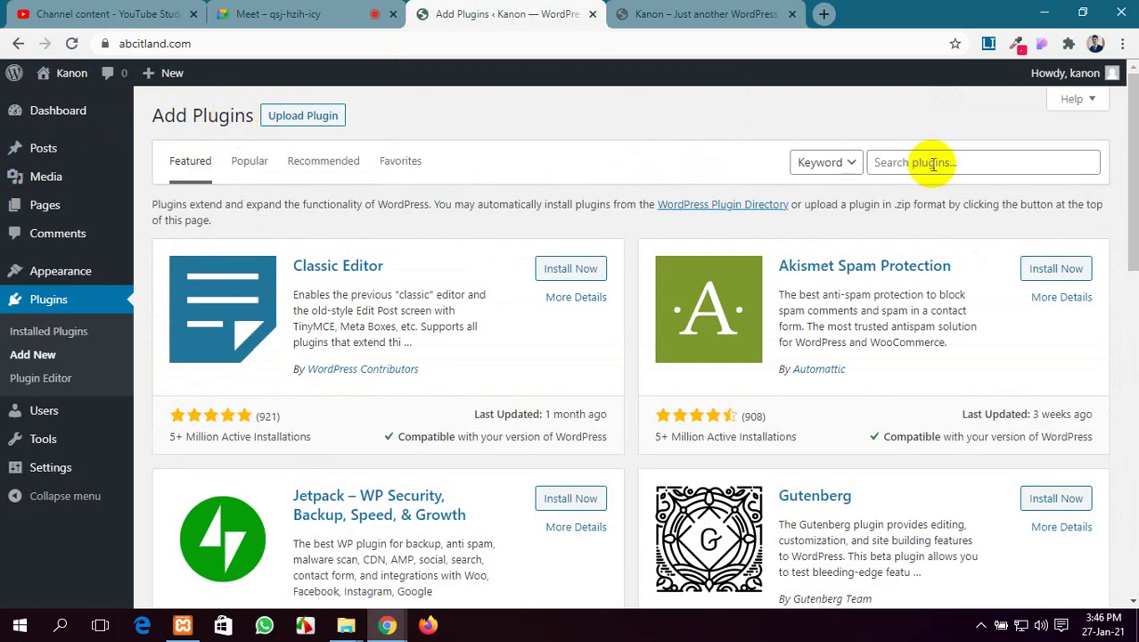
Search 'file manager', install the File Manager plugin, and activate it
left_click(932, 163)
type("file man")
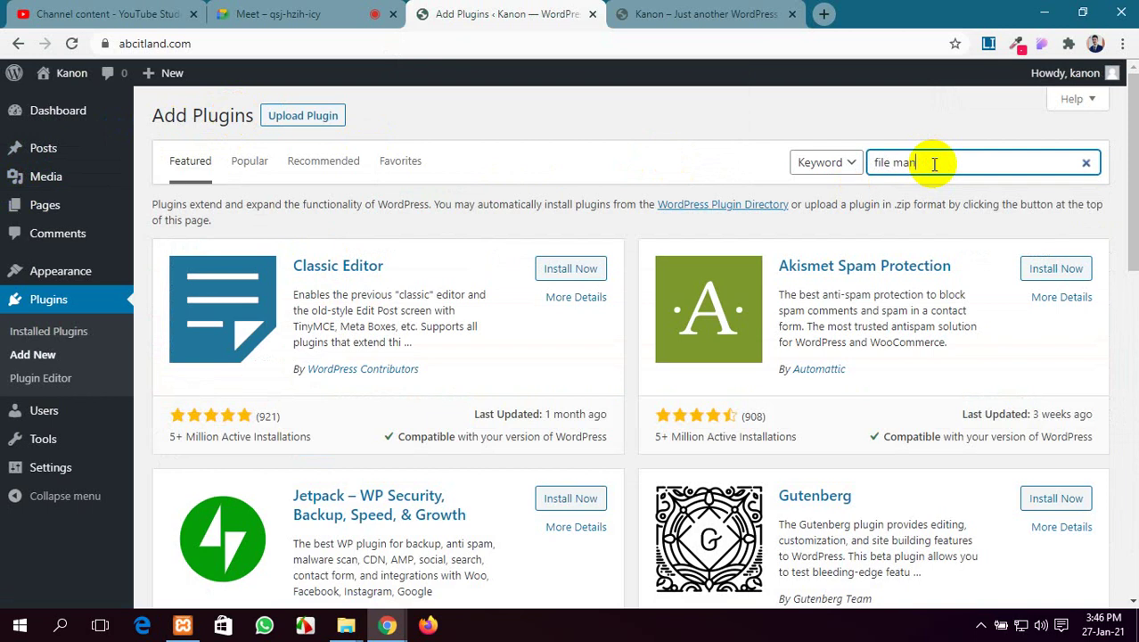
type("ager")
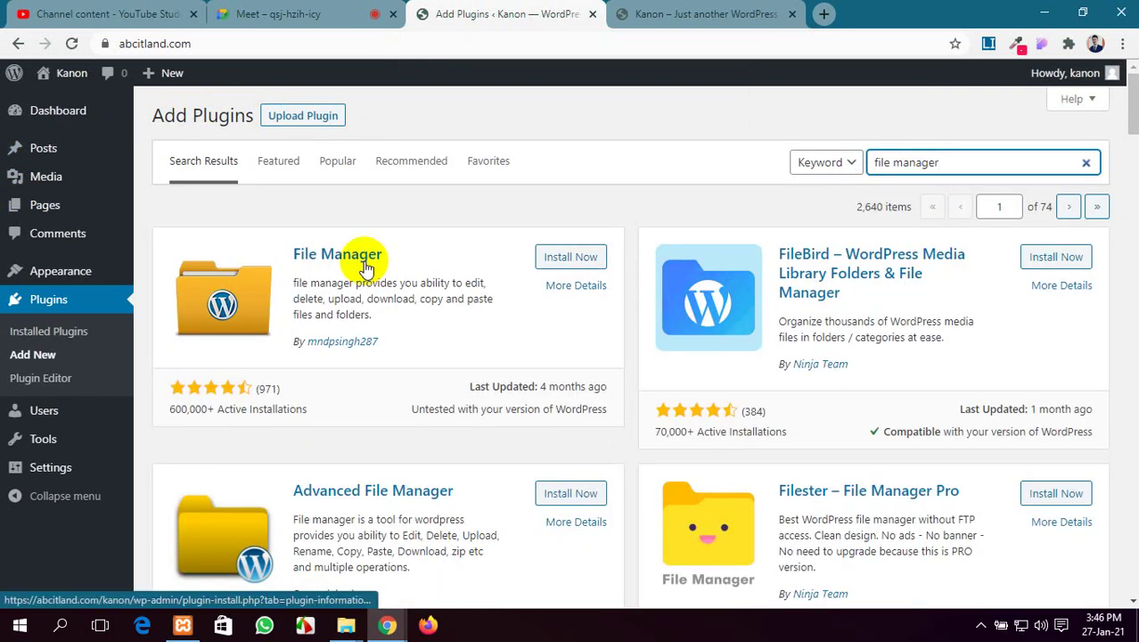
left_click(364, 266)
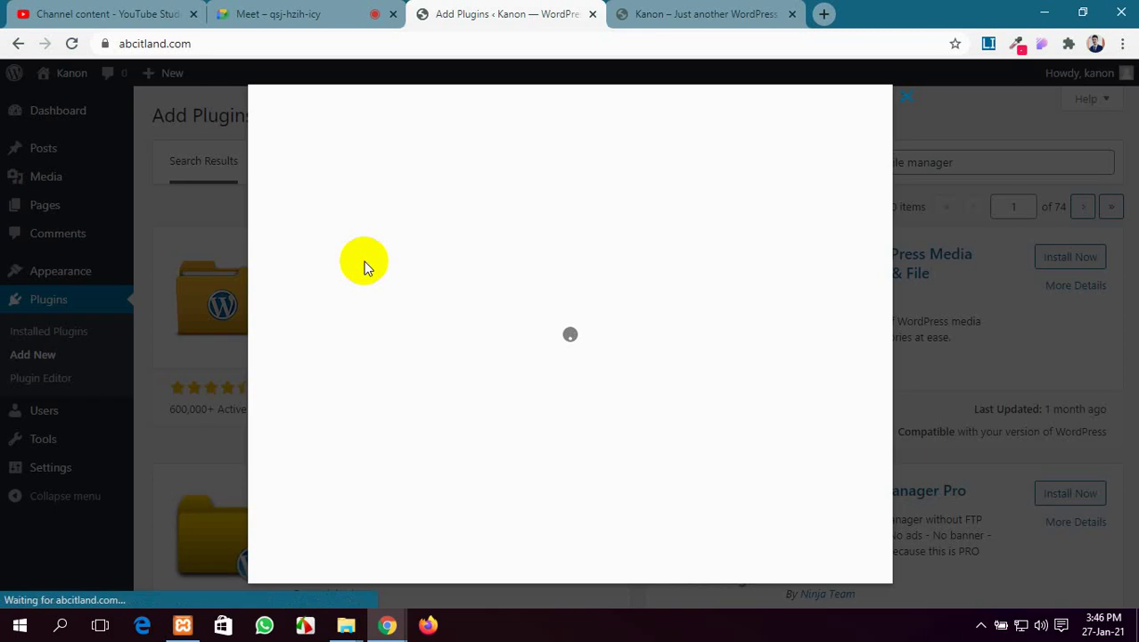
left_click(841, 561)
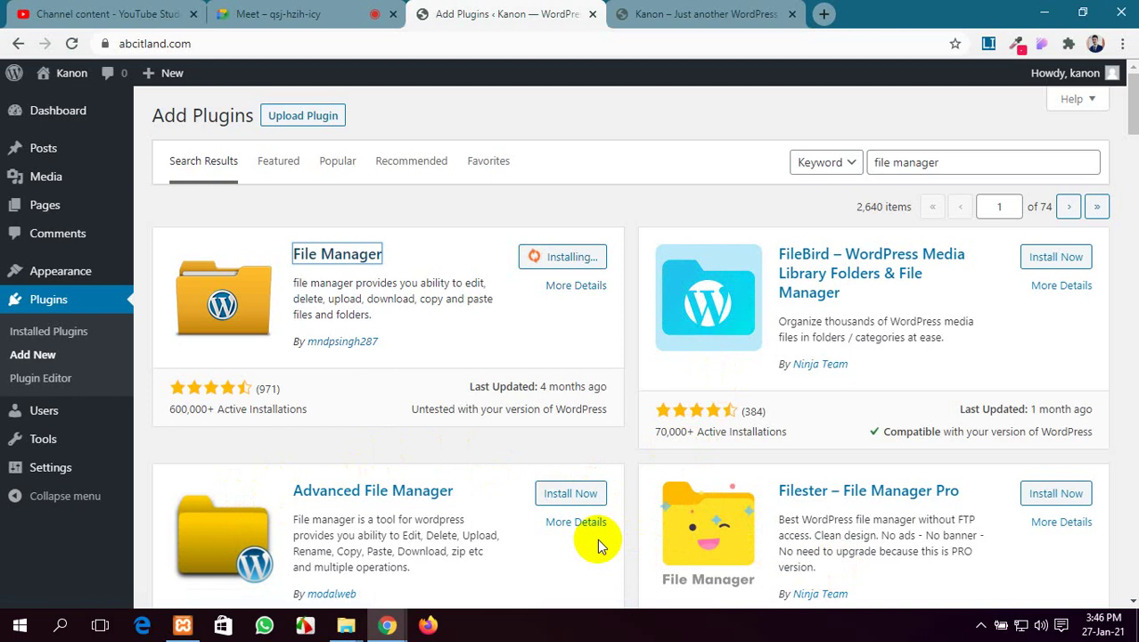
scroll(598, 541, "down", 1)
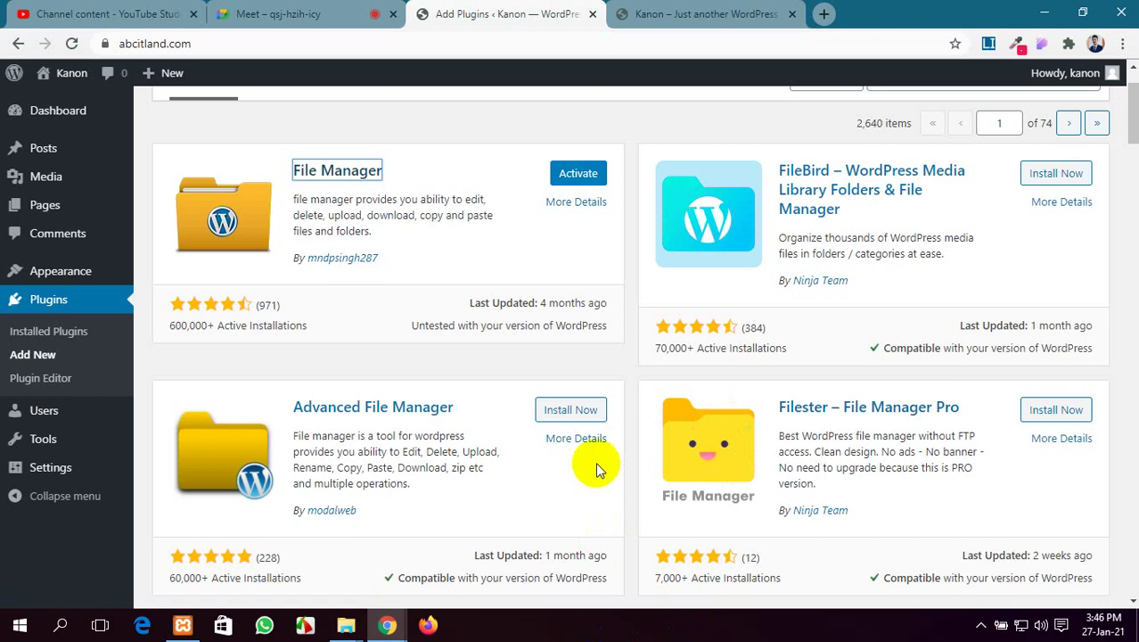
left_click(583, 177)
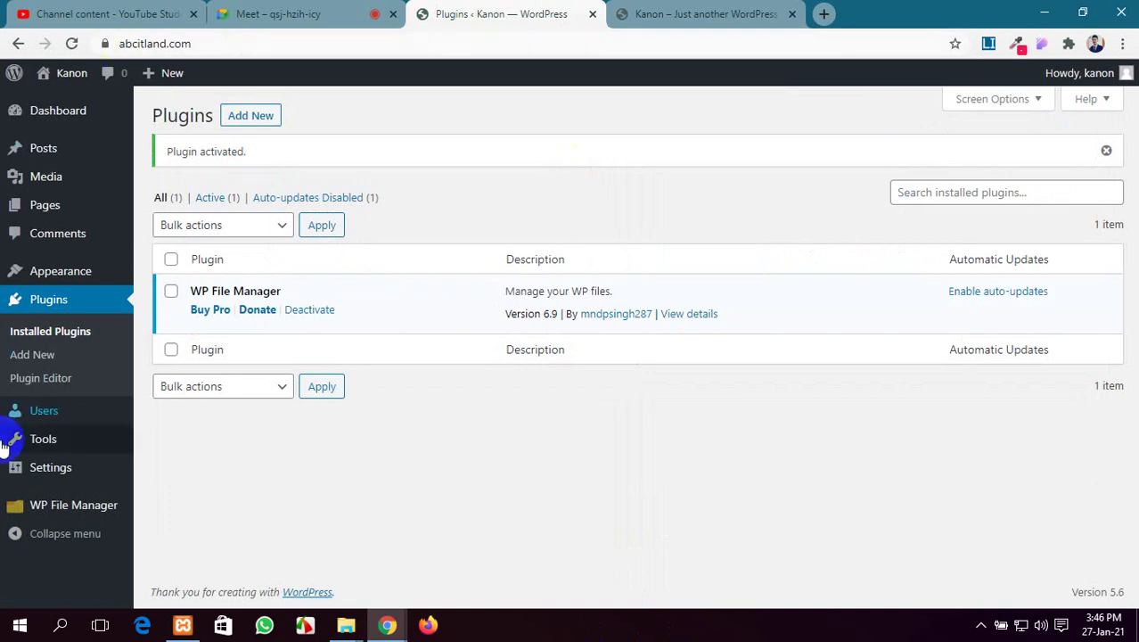
mouse_move(79, 508)
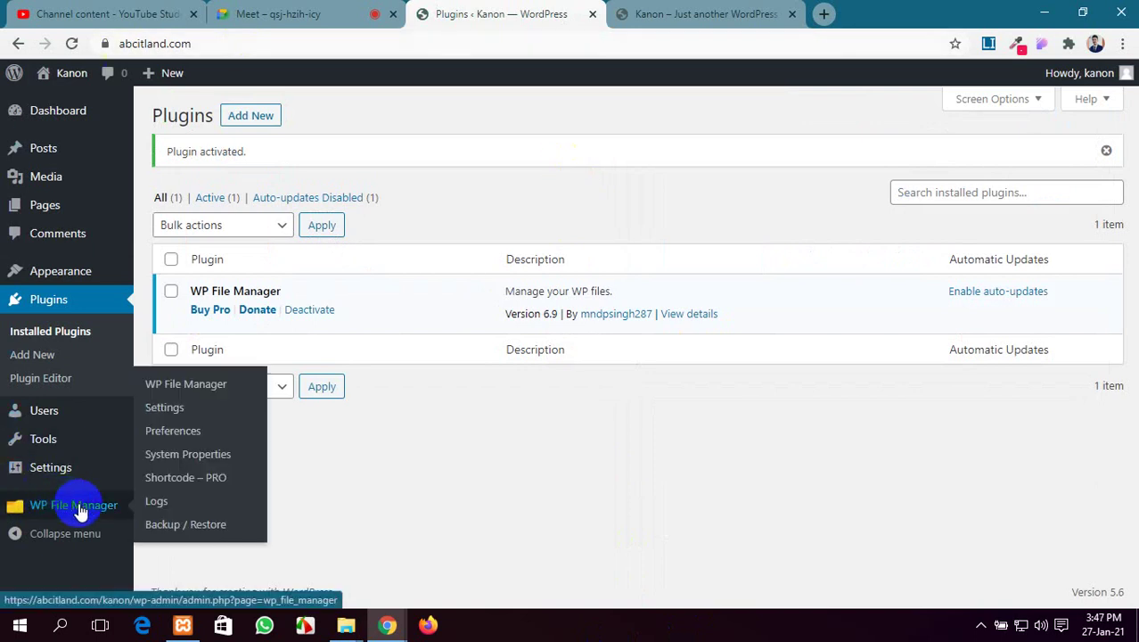
Open WP File Manager, dismiss the welcome popup, and select the wp-content folder
left_click(162, 410)
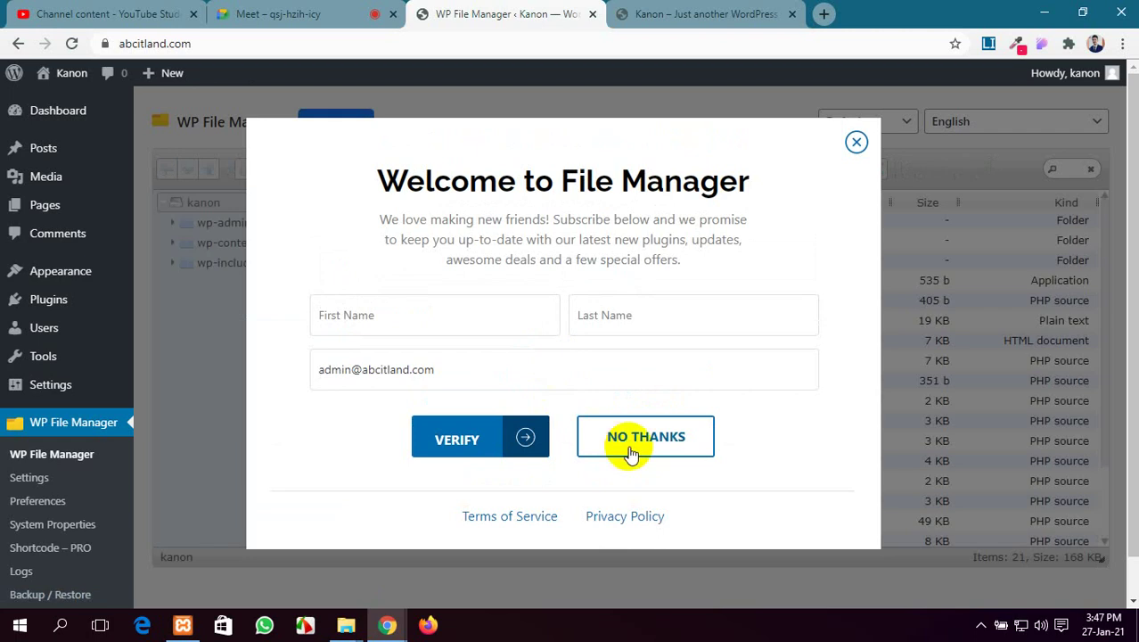
left_click(630, 445)
scroll(458, 285, "down", 4)
scroll(494, 332, "up", 2)
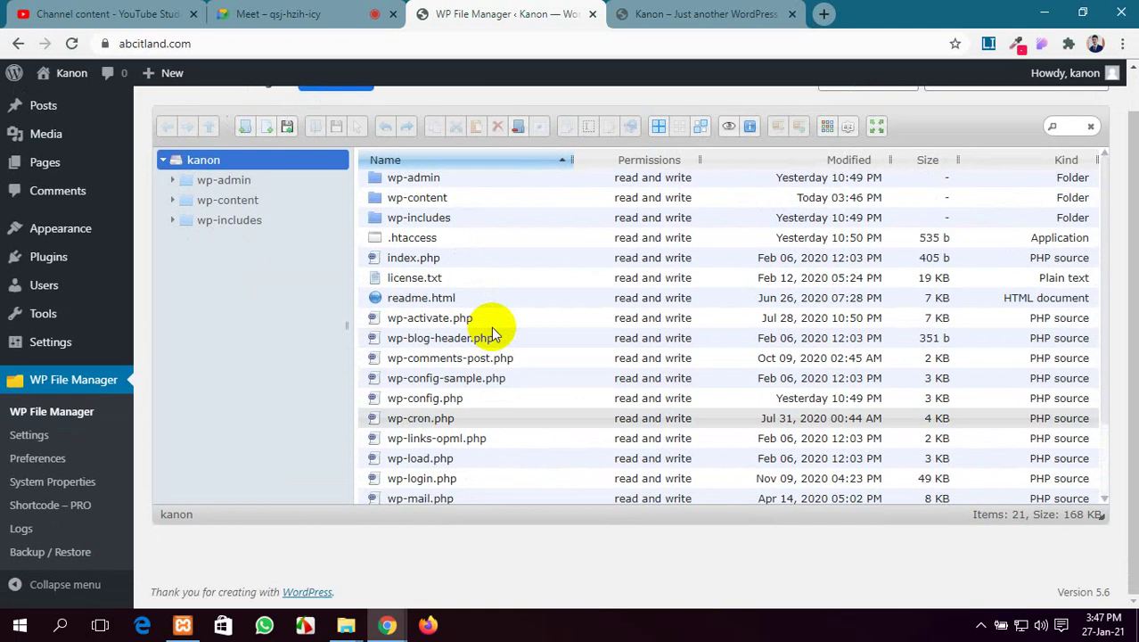
scroll(508, 339, "down", 2)
scroll(523, 341, "up", 2)
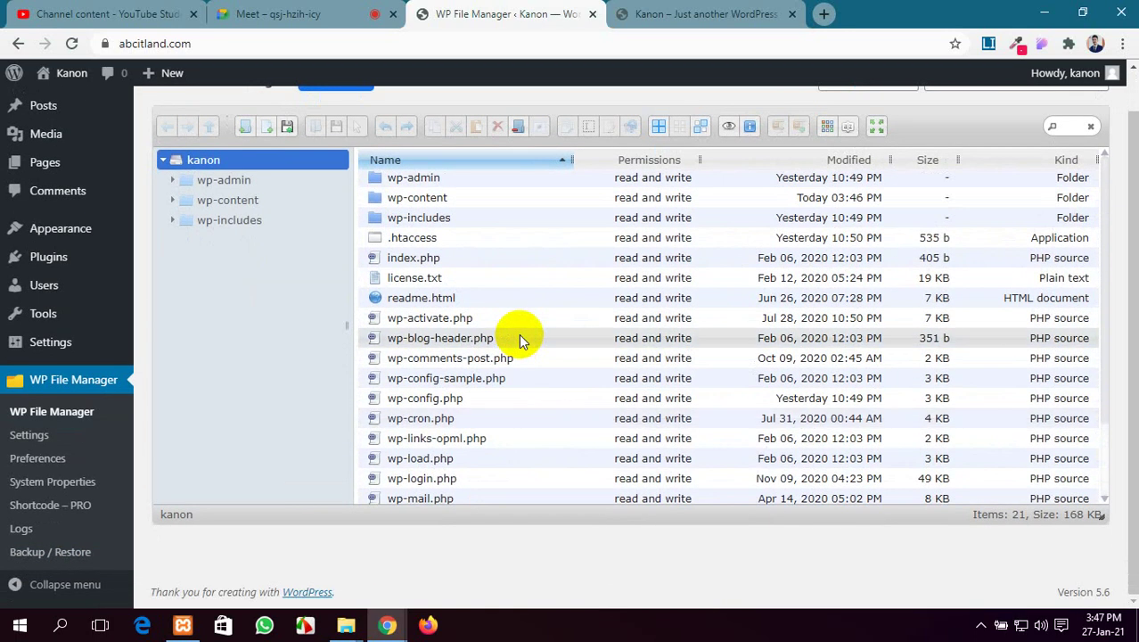
scroll(518, 338, "down", 2)
scroll(519, 338, "up", 2)
scroll(519, 338, "down", 2)
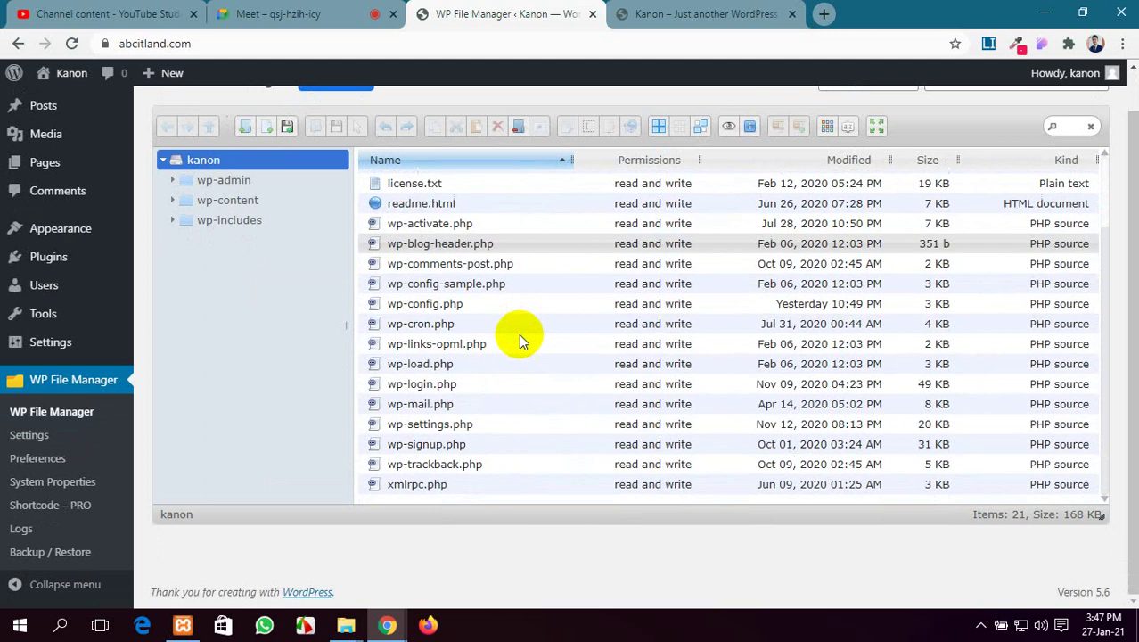
scroll(518, 338, "up", 2)
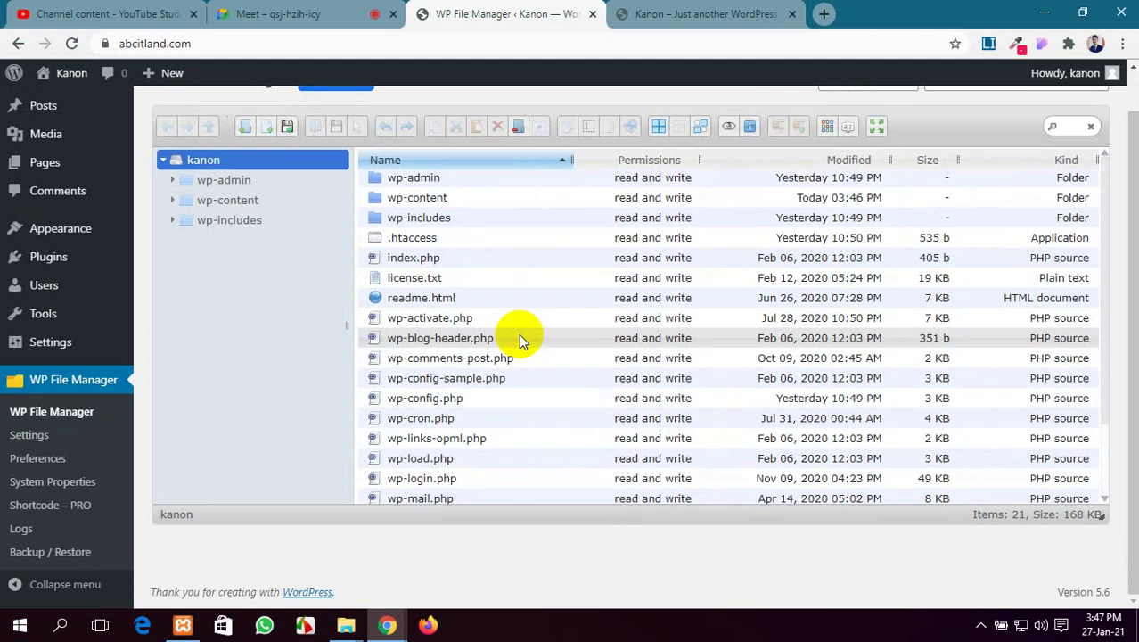
scroll(519, 338, "up", 3)
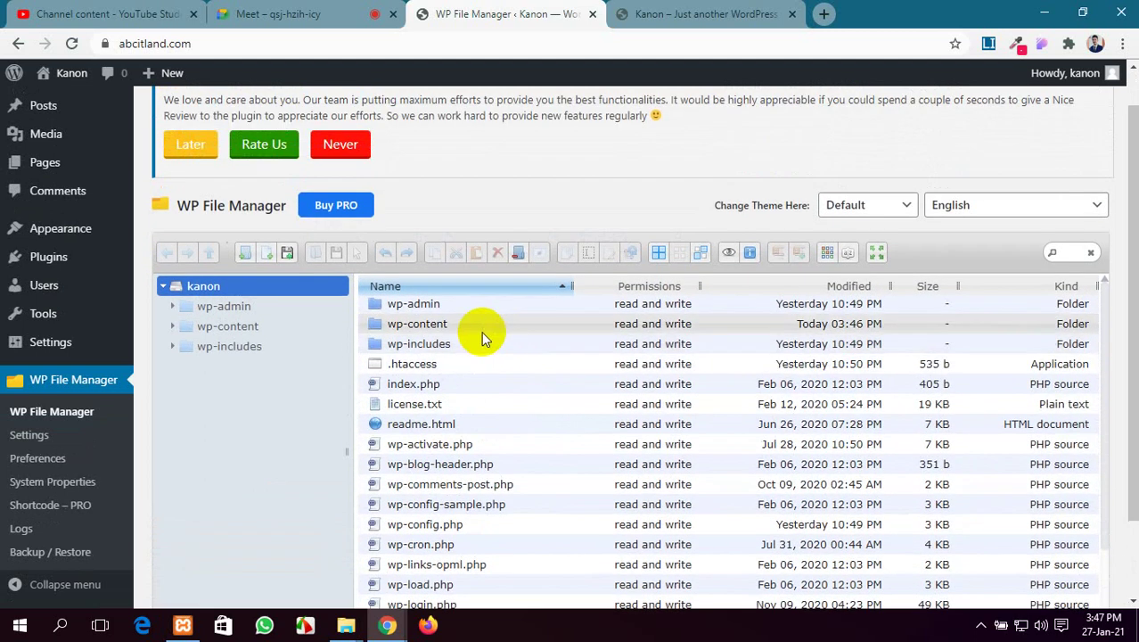
left_click(449, 324)
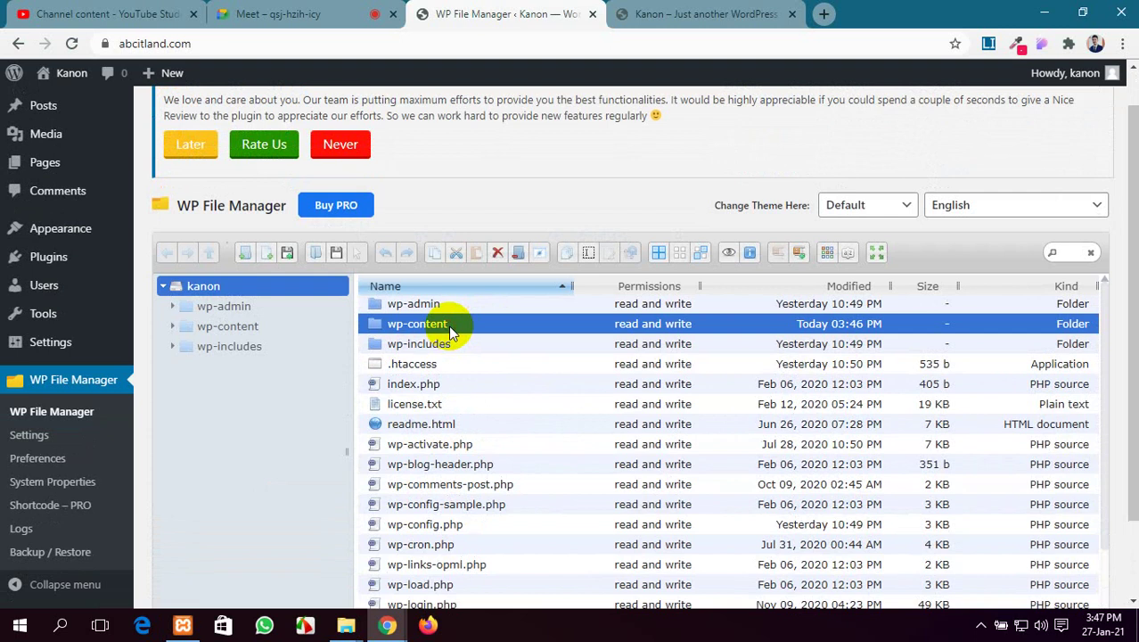
Open wp-content/themes and upload Divi.zip from the Desktop into it
double_click(448, 324)
left_click(431, 348)
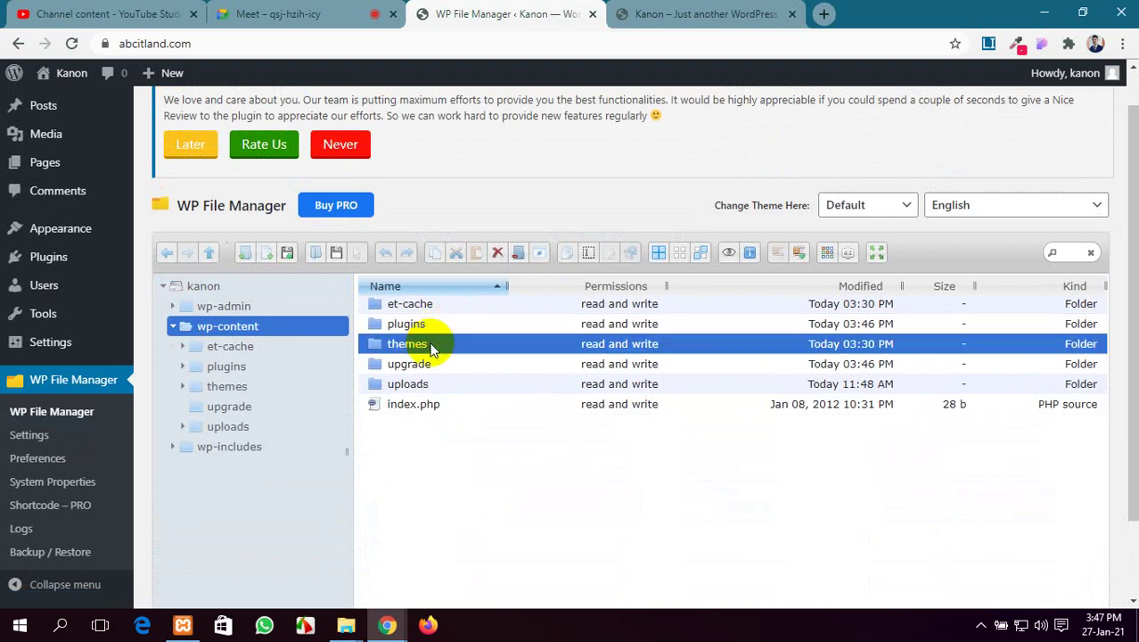
double_click(432, 348)
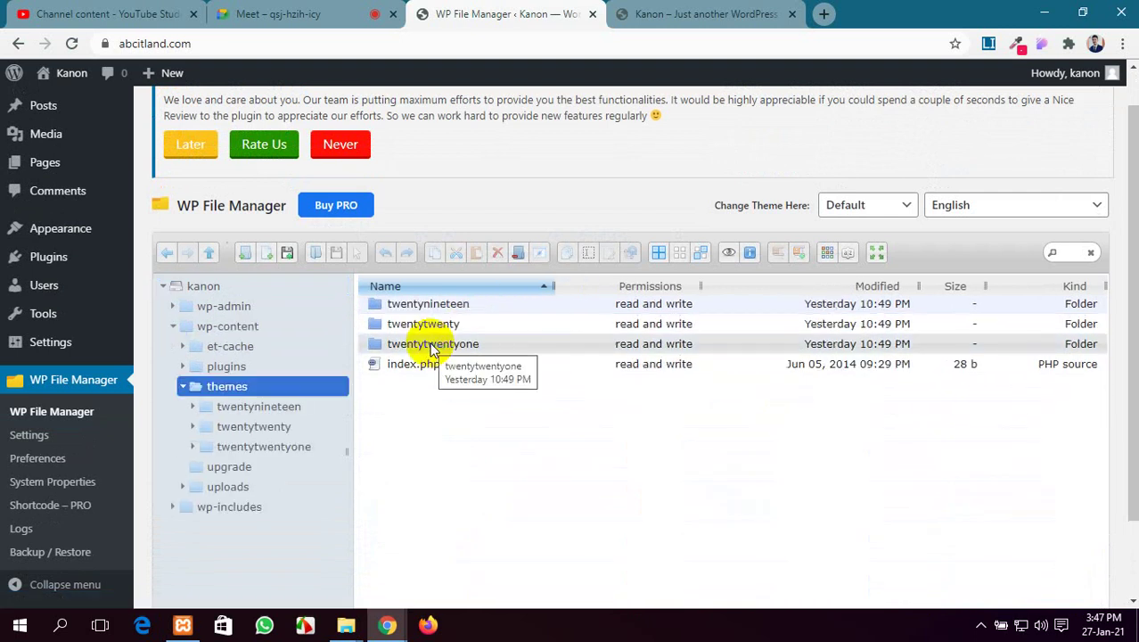
left_click(287, 254)
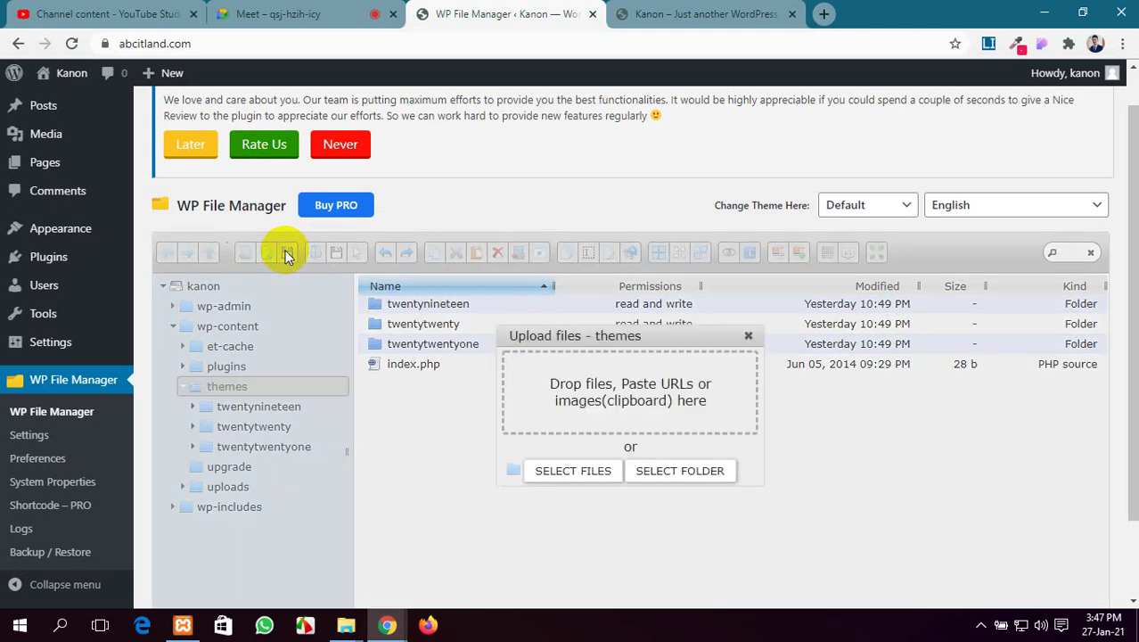
left_click(580, 476)
left_click(294, 196)
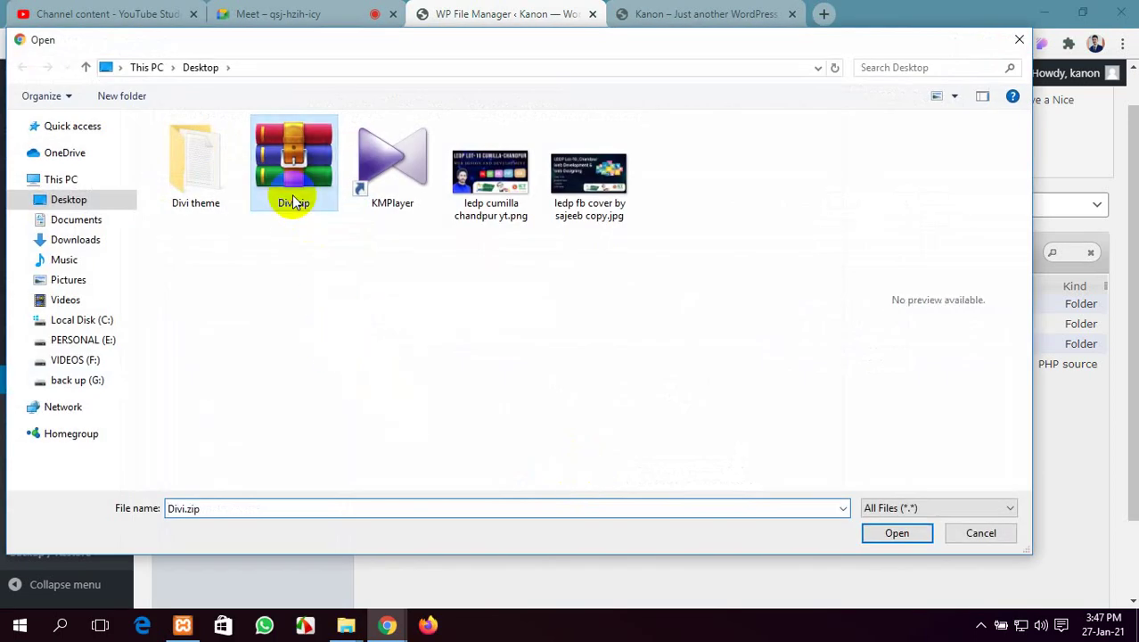
left_click(922, 532)
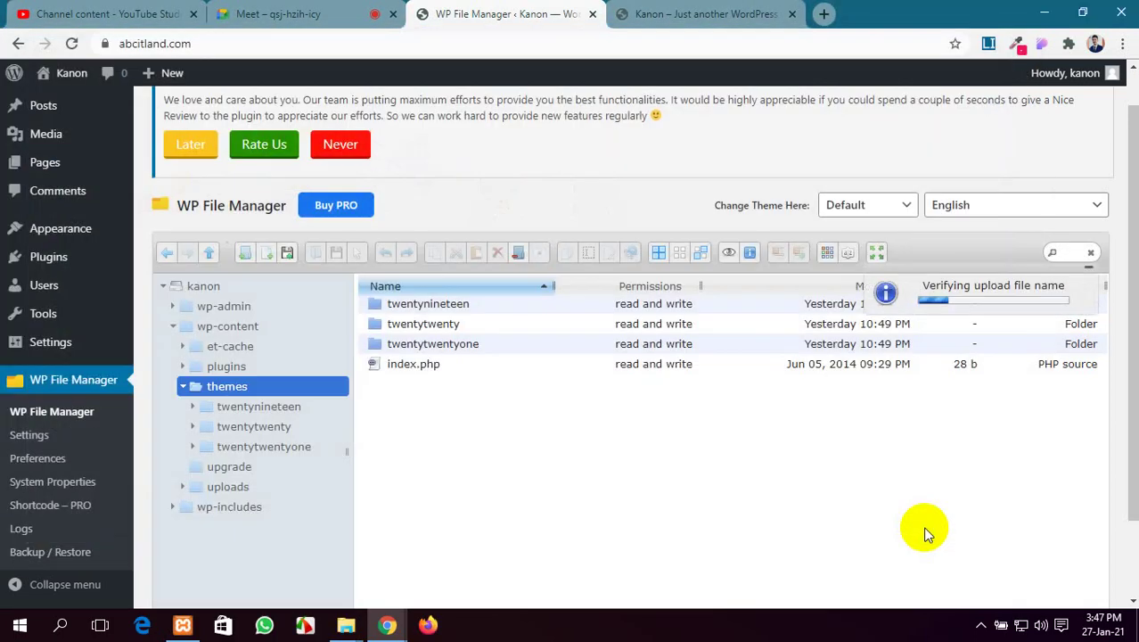
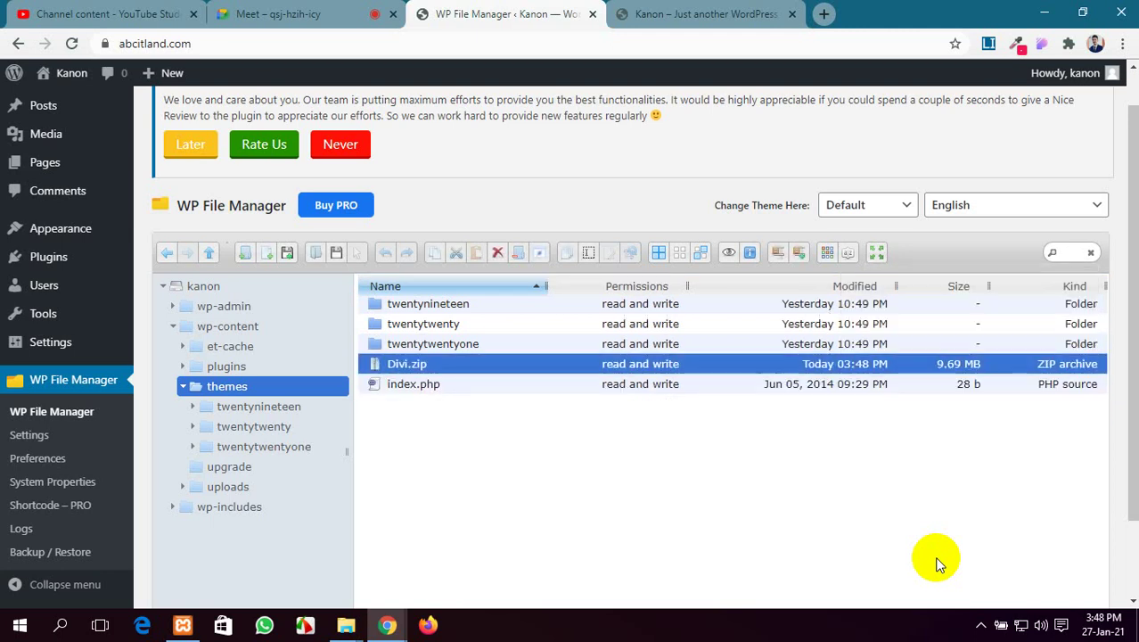
Extract Divi.zip here in wp-content/themes to create the Divi folder, then reselect the archive
left_click(486, 436)
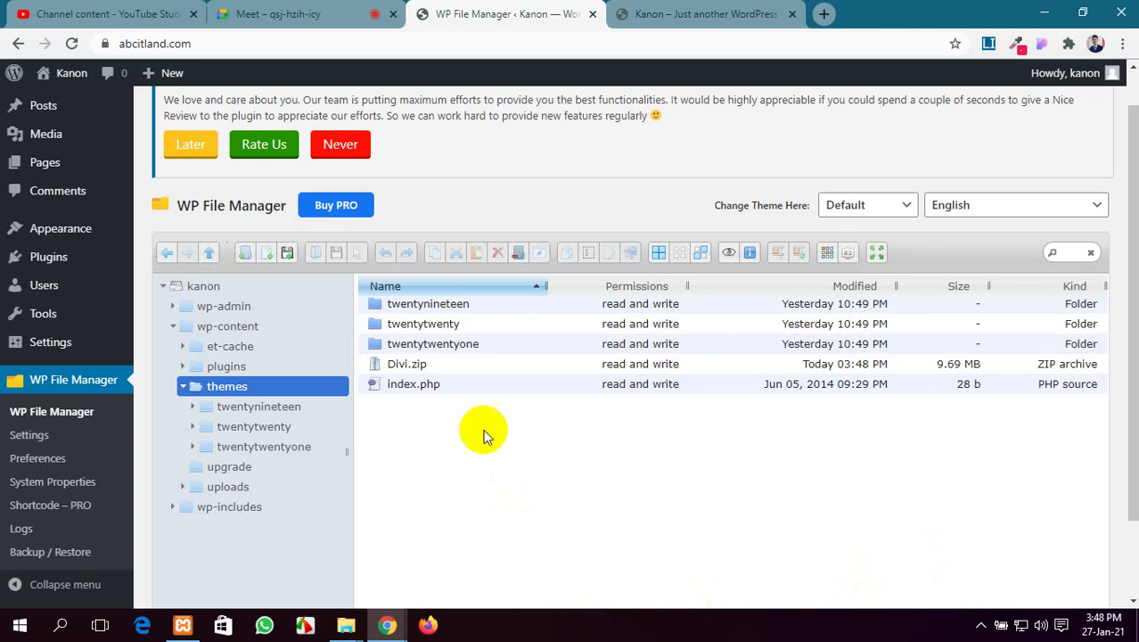
left_click(453, 361)
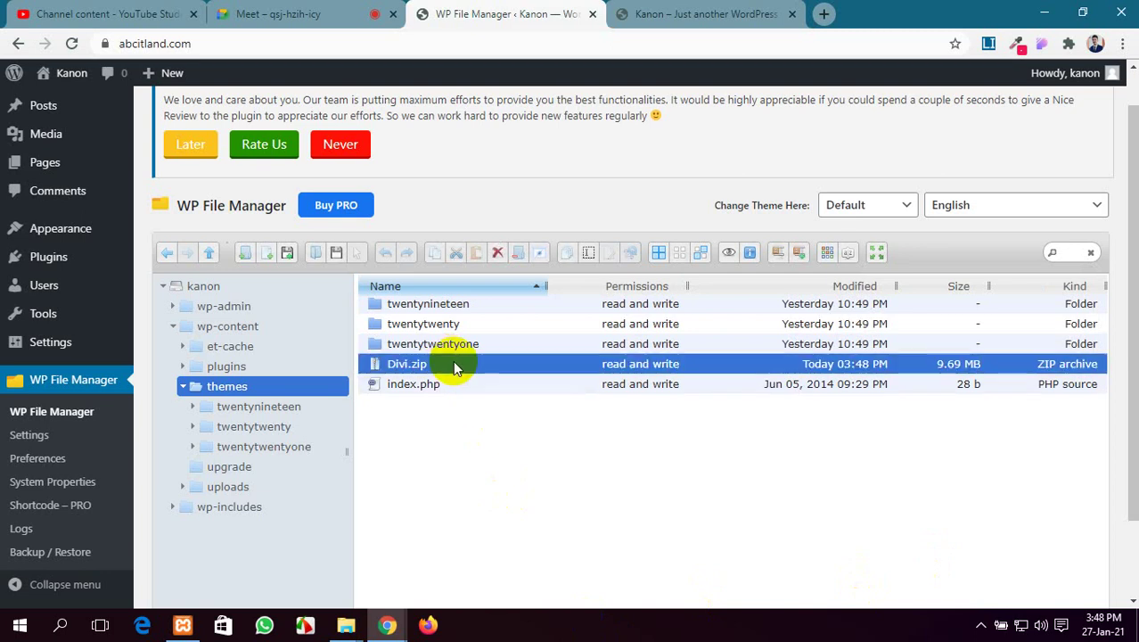
right_click(453, 361)
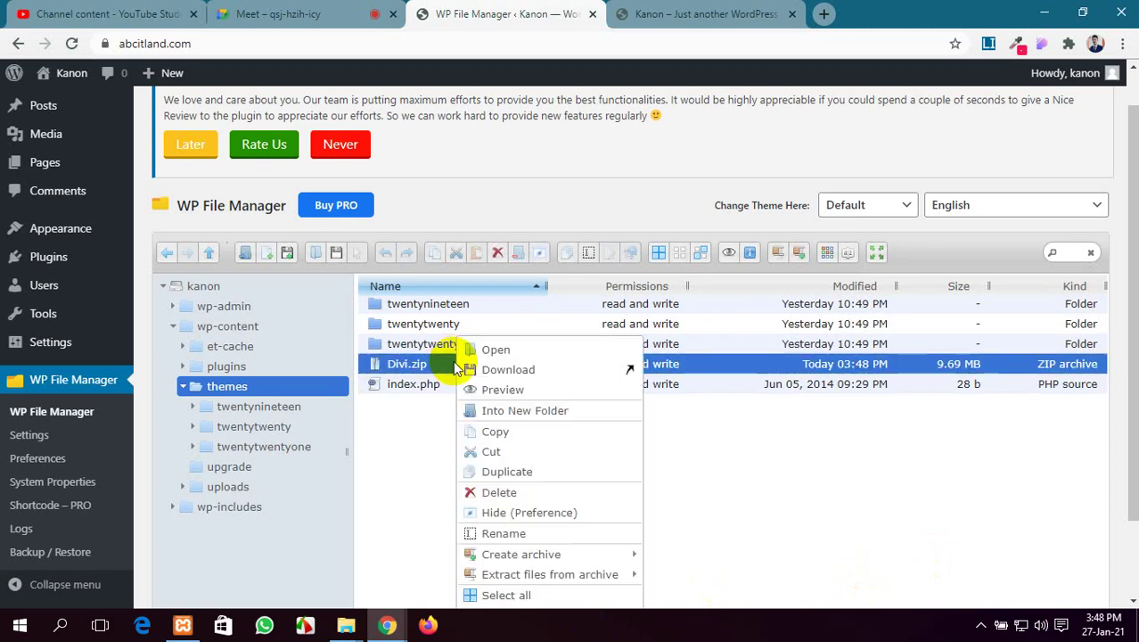
scroll(726, 481, "down", 1)
mouse_move(627, 479)
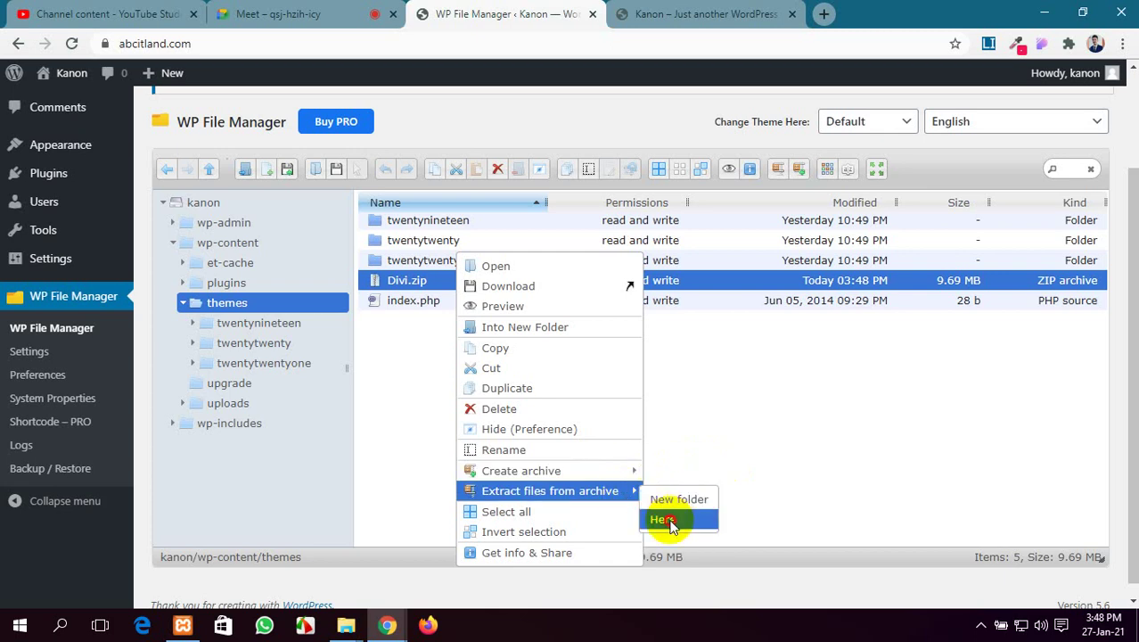
left_click(663, 519)
left_click(622, 364)
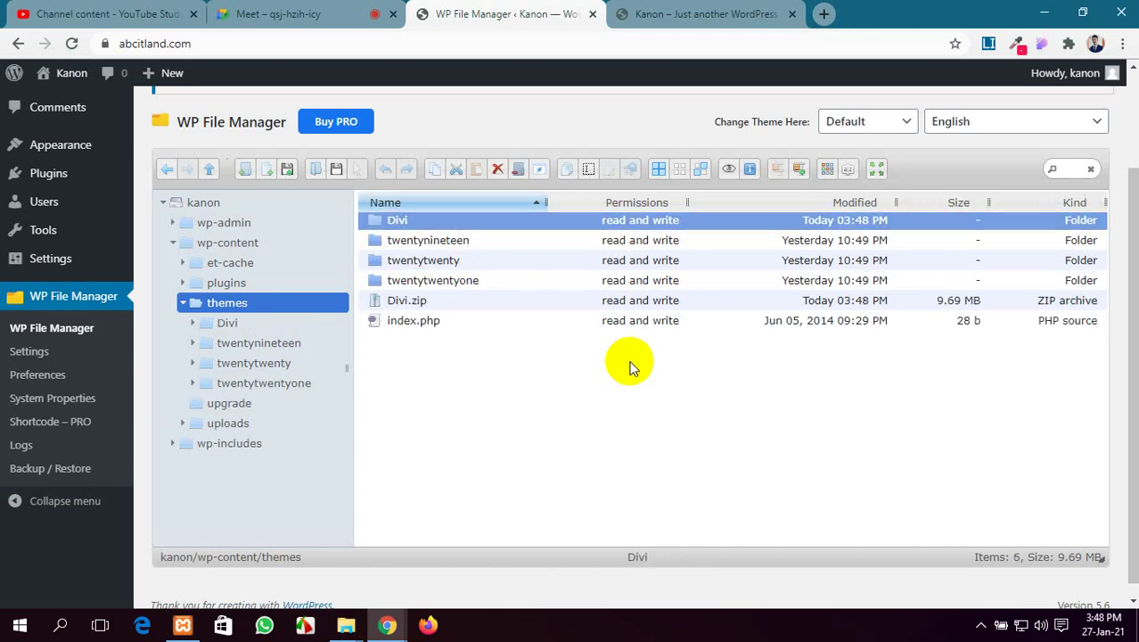
left_click(471, 352)
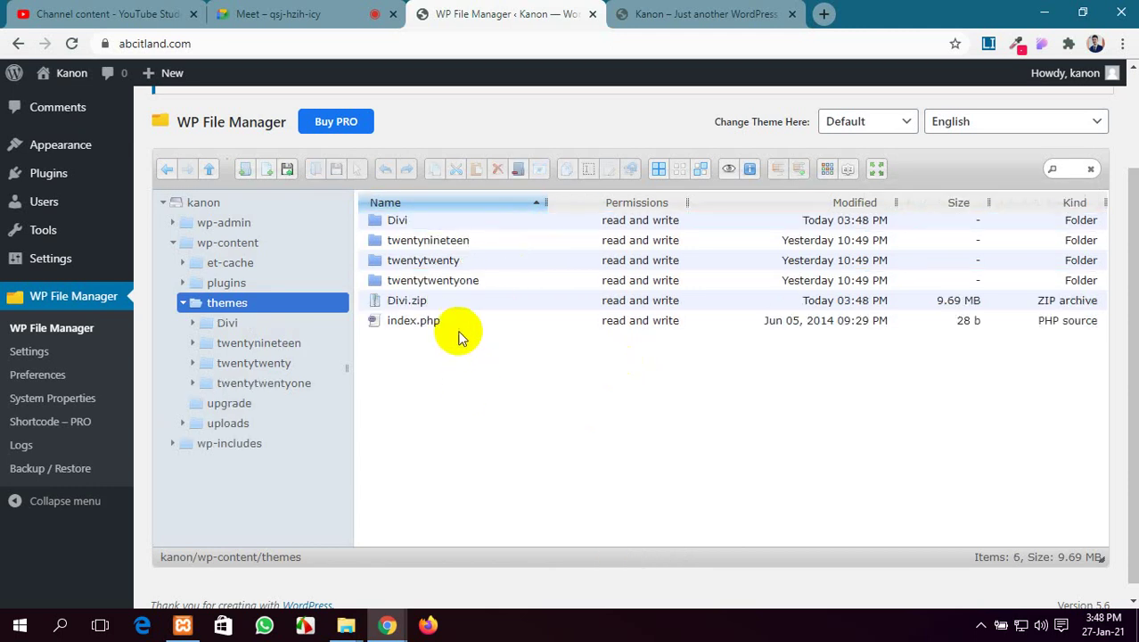
left_click(459, 309)
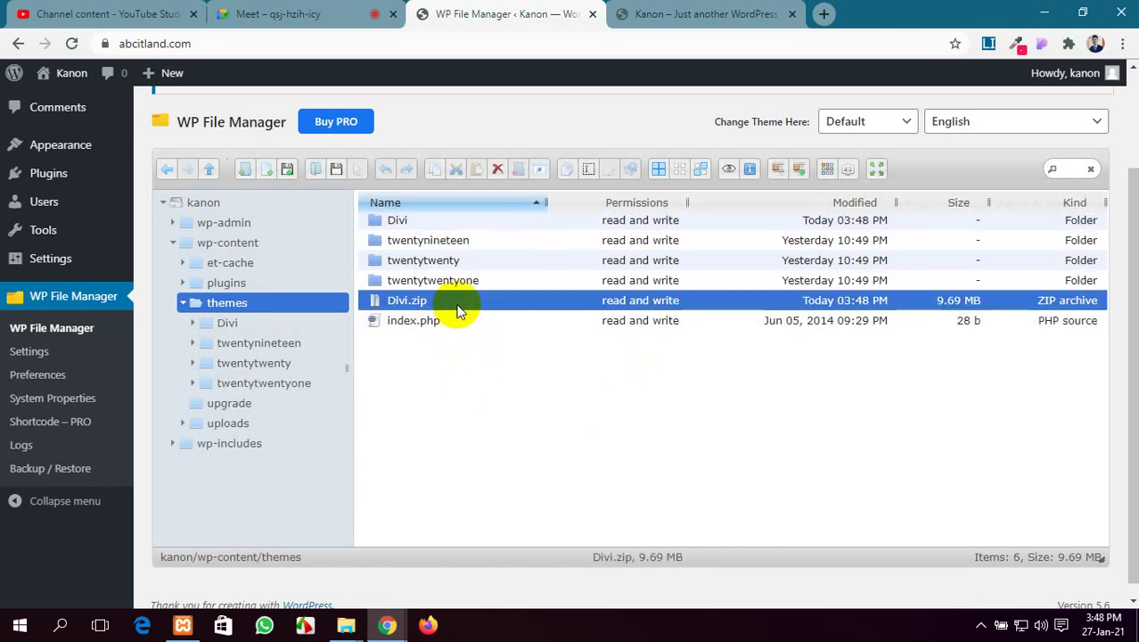
Permanently remove Divi.zip from the themes folder and go back to the WordPress Dashboard
left_click(498, 170)
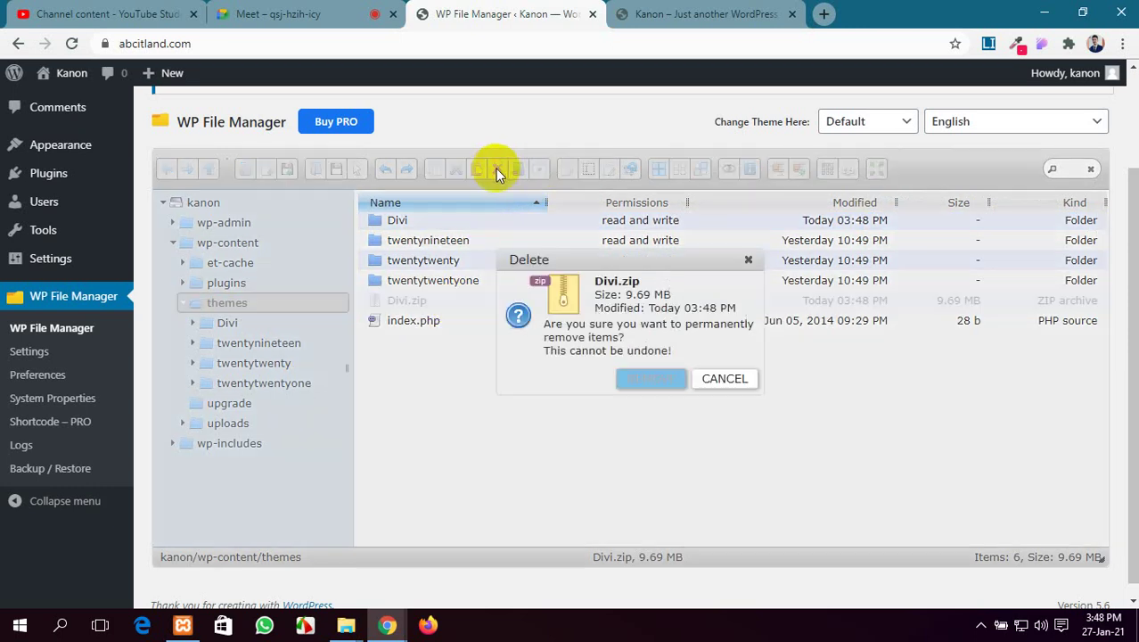
left_click(638, 379)
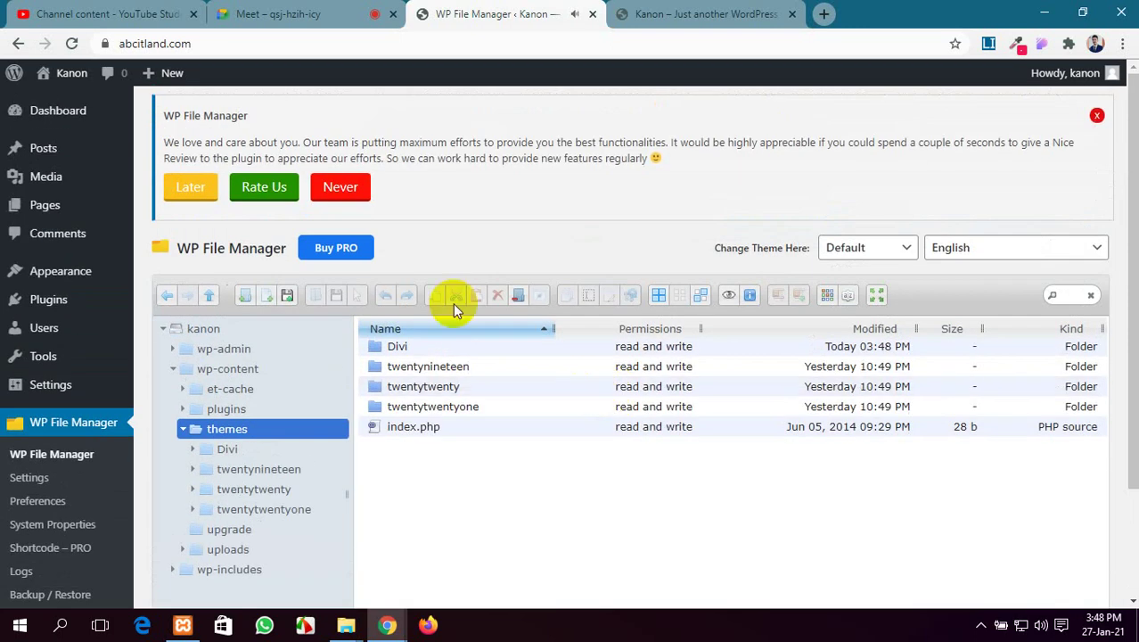
left_click(43, 113)
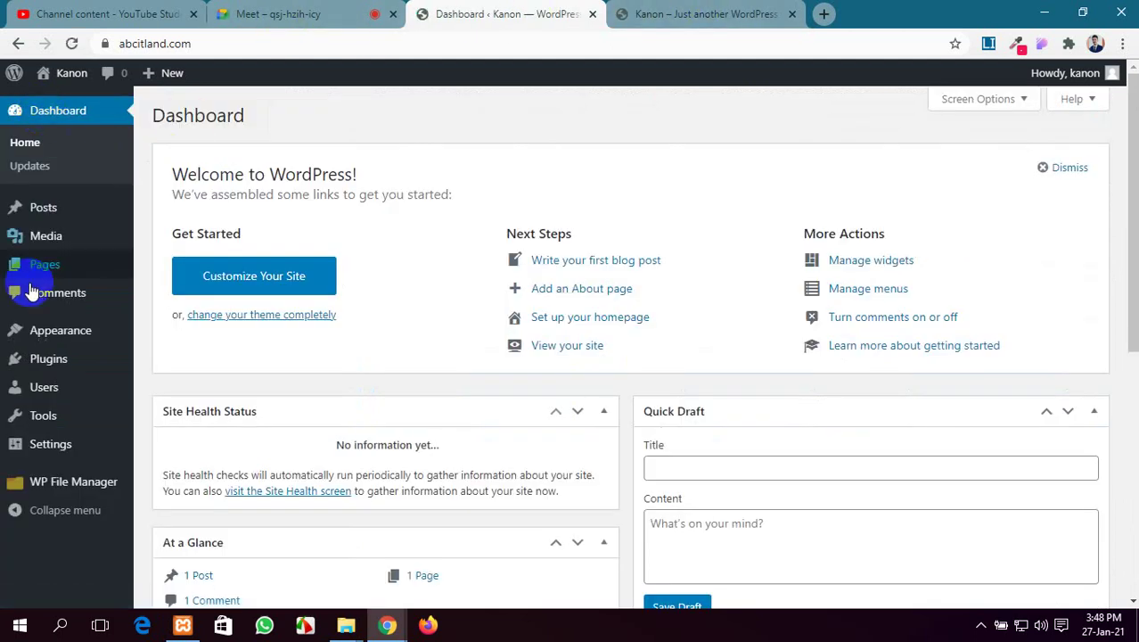
Activate Divi from Appearance > Themes via its Theme Details, then view the public site tab
left_click(73, 344)
left_click(174, 334)
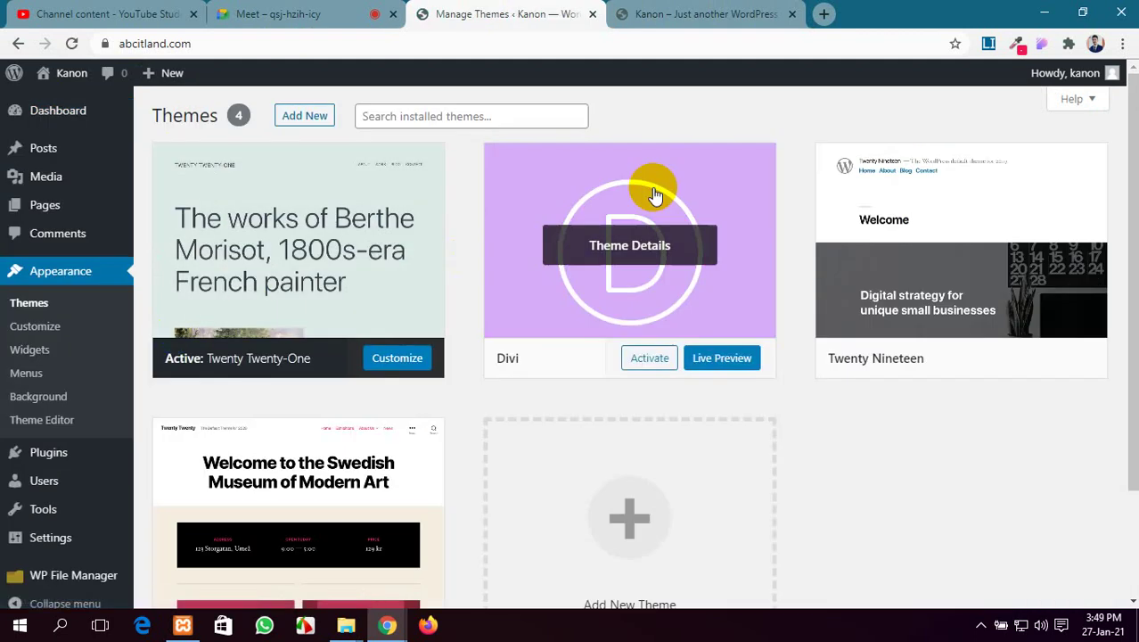
left_click(649, 247)
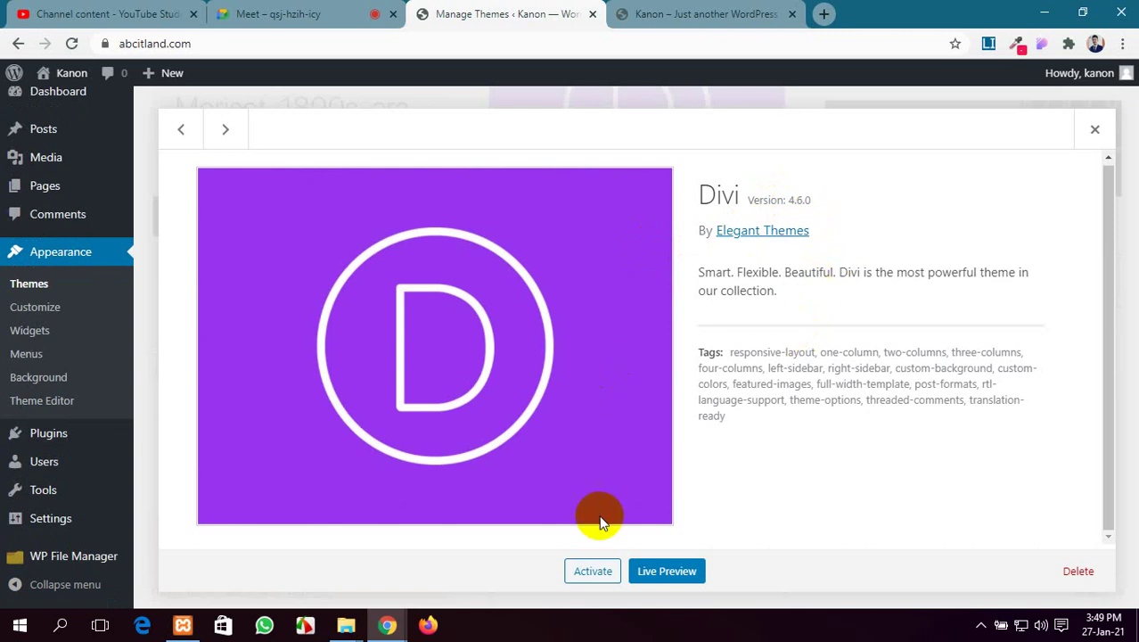
left_click(603, 575)
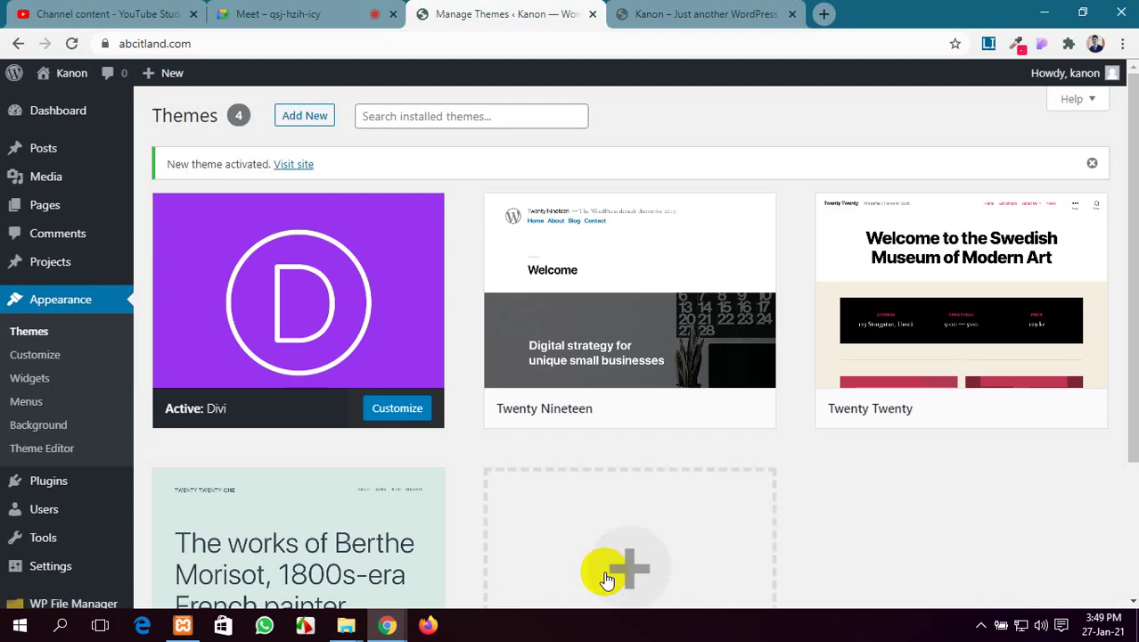
left_click(666, 13)
scroll(272, 194, "down", 10)
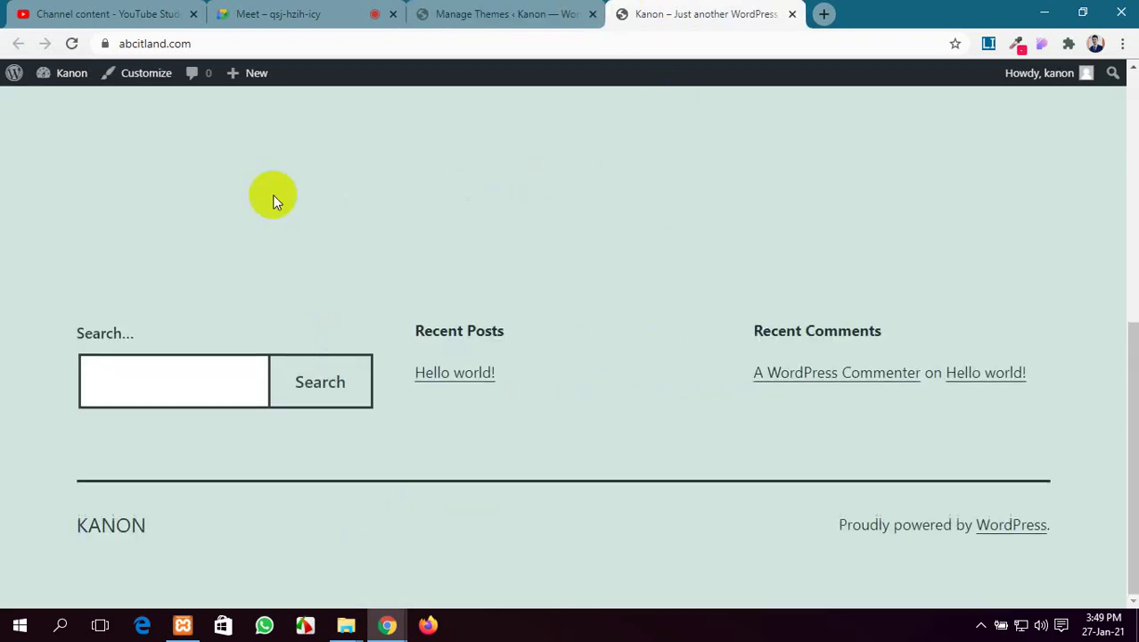
Reload the public site to see it in the Divi design, then go back to the Themes page
left_click(73, 44)
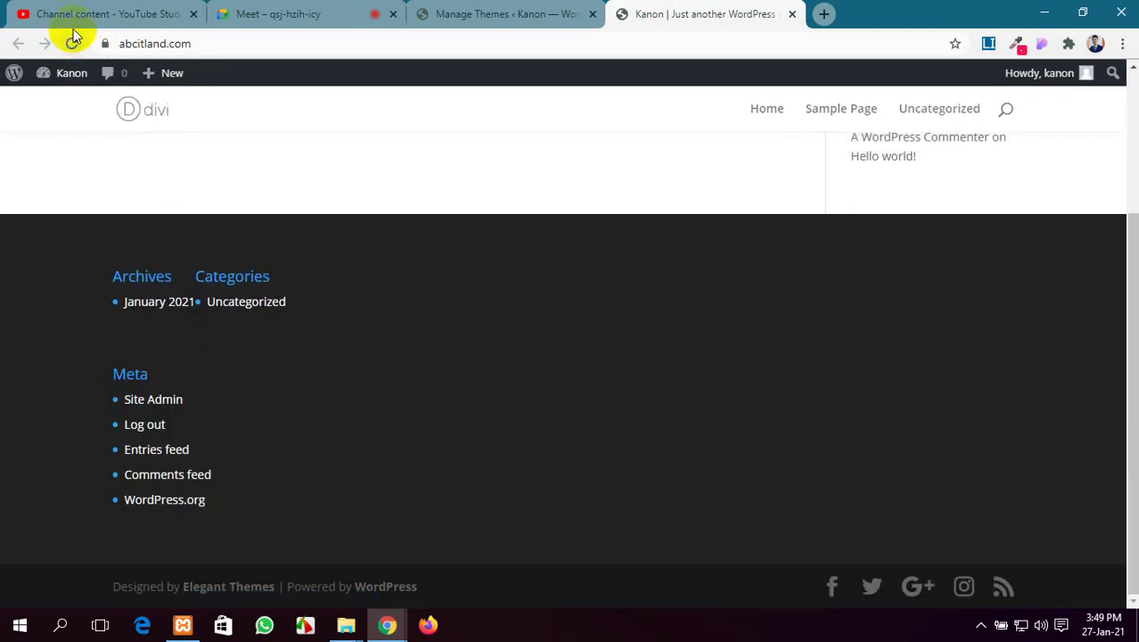
scroll(349, 235, "down", 3)
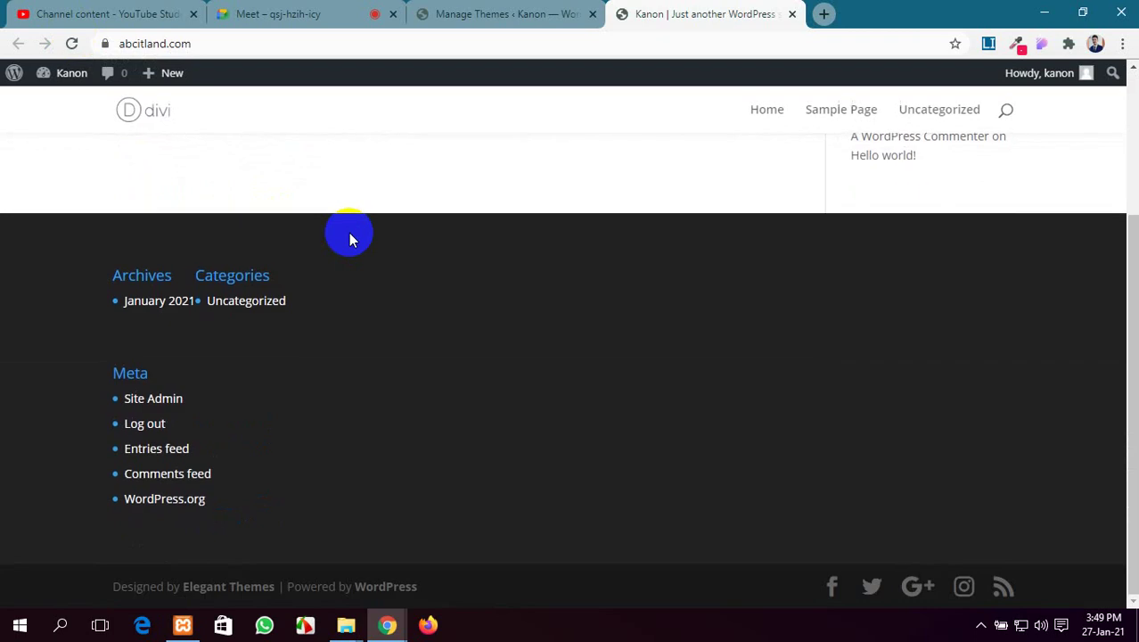
scroll(348, 235, "up", 3)
scroll(348, 236, "down", 3)
scroll(348, 236, "up", 3)
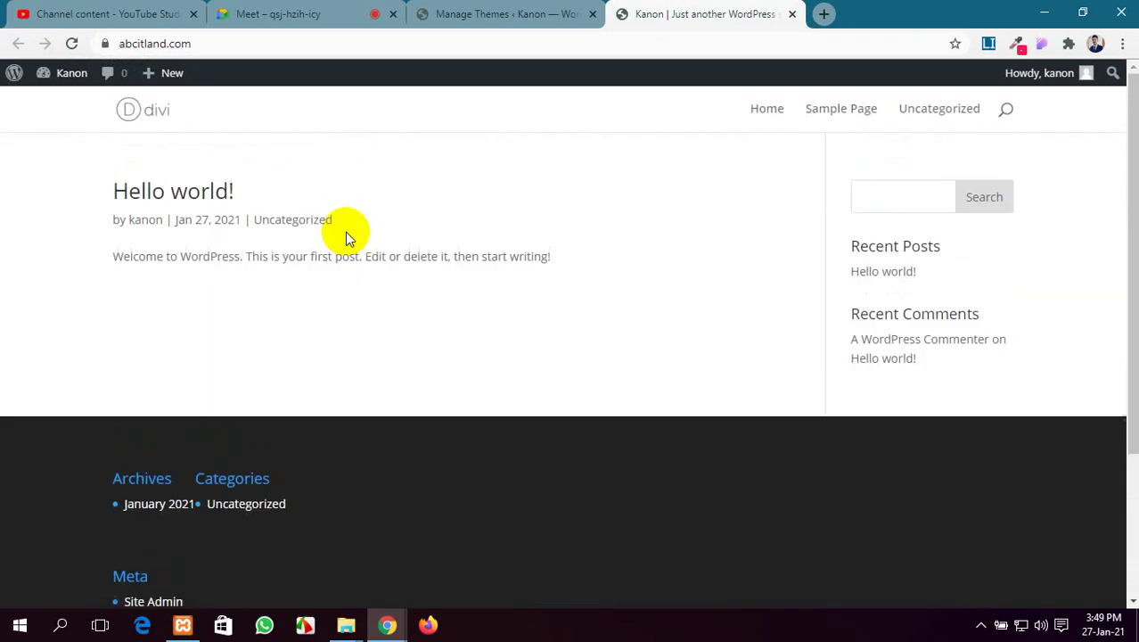
scroll(345, 234, "down", 3)
scroll(344, 235, "up", 3)
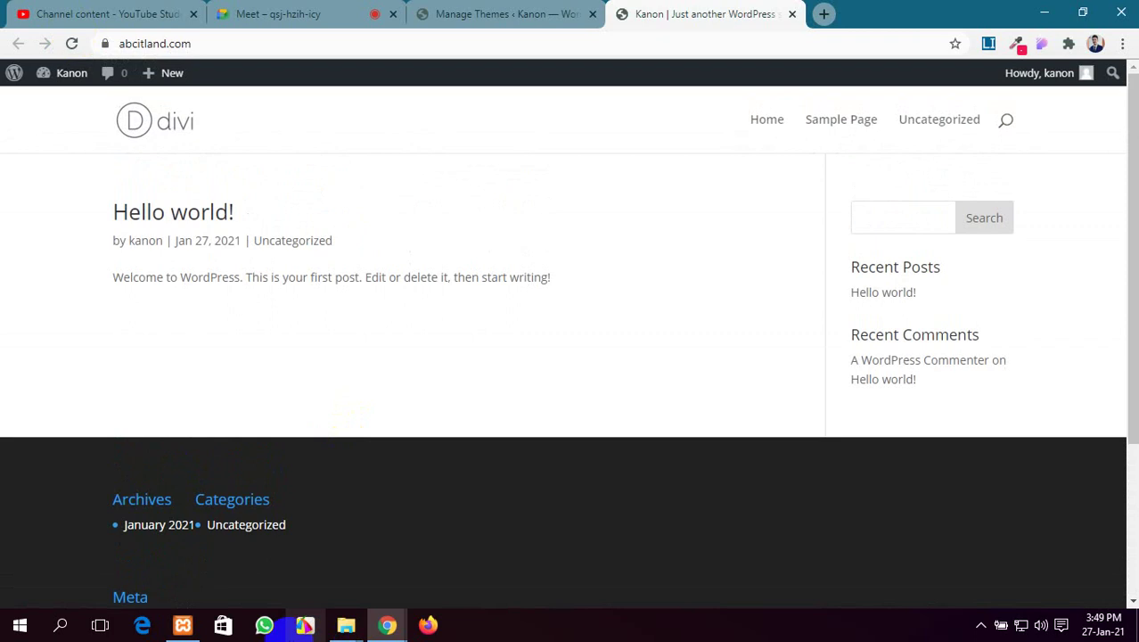
scroll(425, 396, "down", 3)
scroll(427, 394, "down", 3)
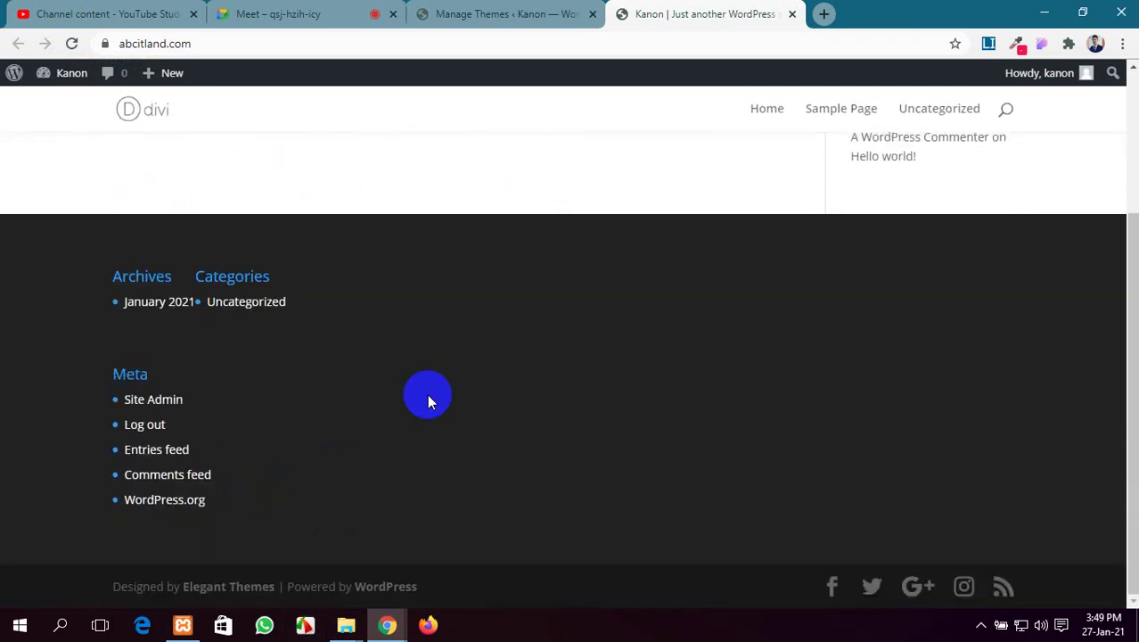
scroll(427, 394, "up", 3)
scroll(458, 414, "down", 3)
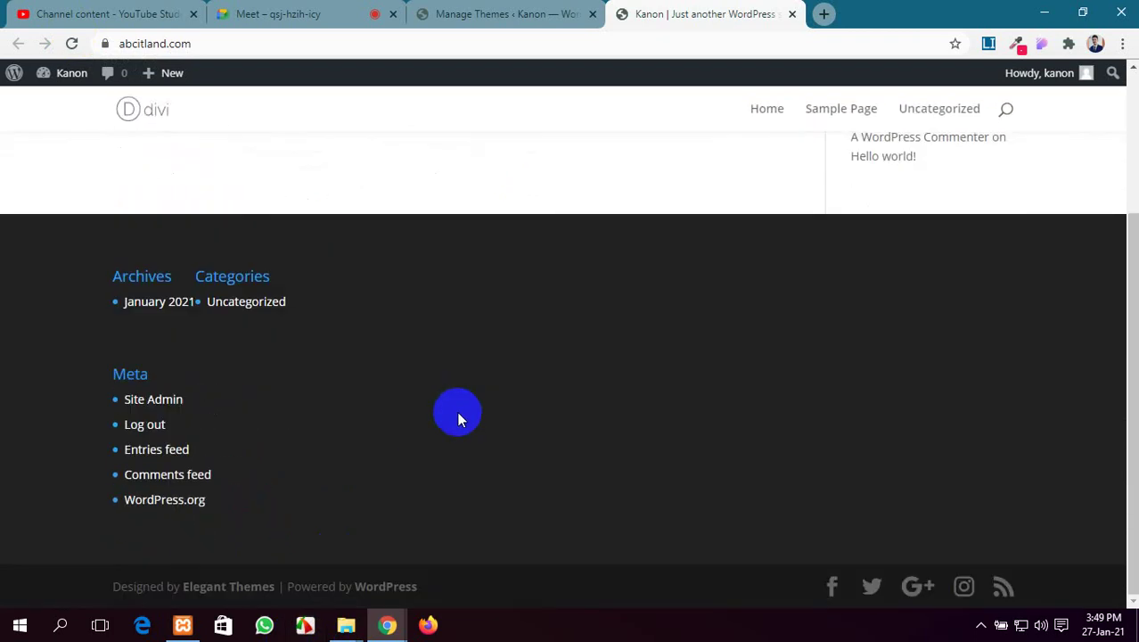
left_click(524, 13)
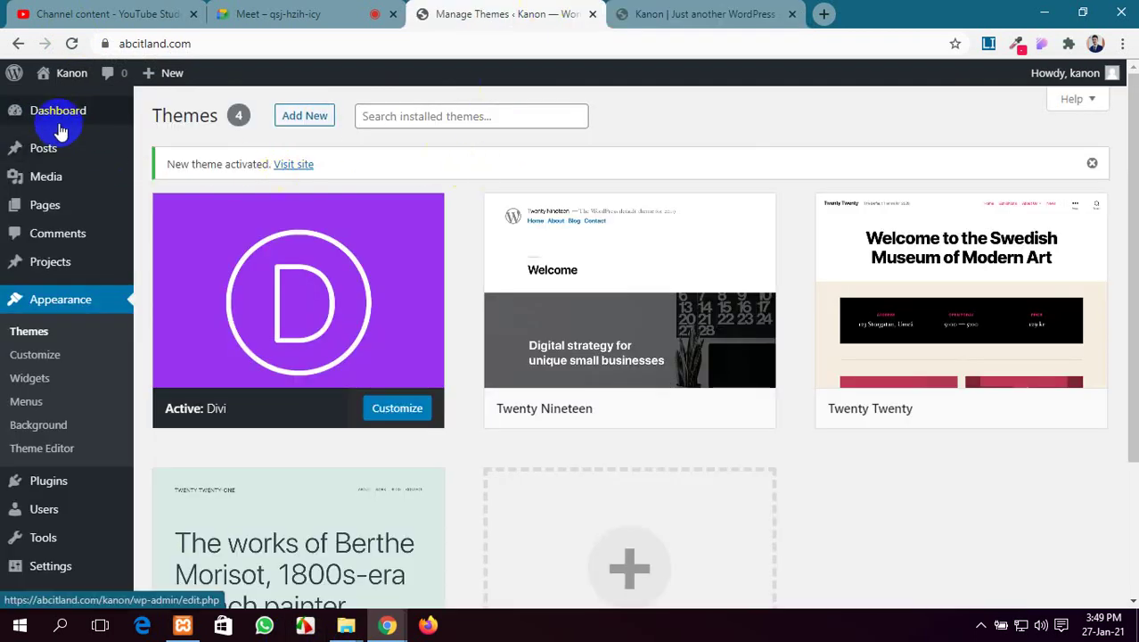
Inspect the Dashboard's new Projects and Divi admin menus and their submenus
left_click(647, 13)
left_click(508, 9)
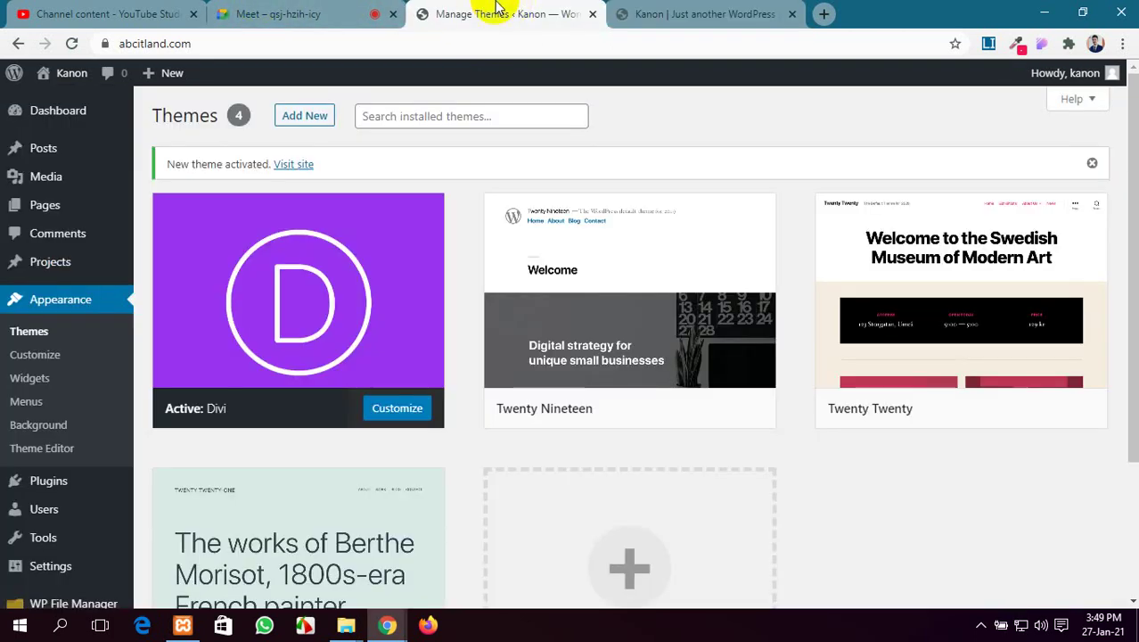
mouse_move(50, 121)
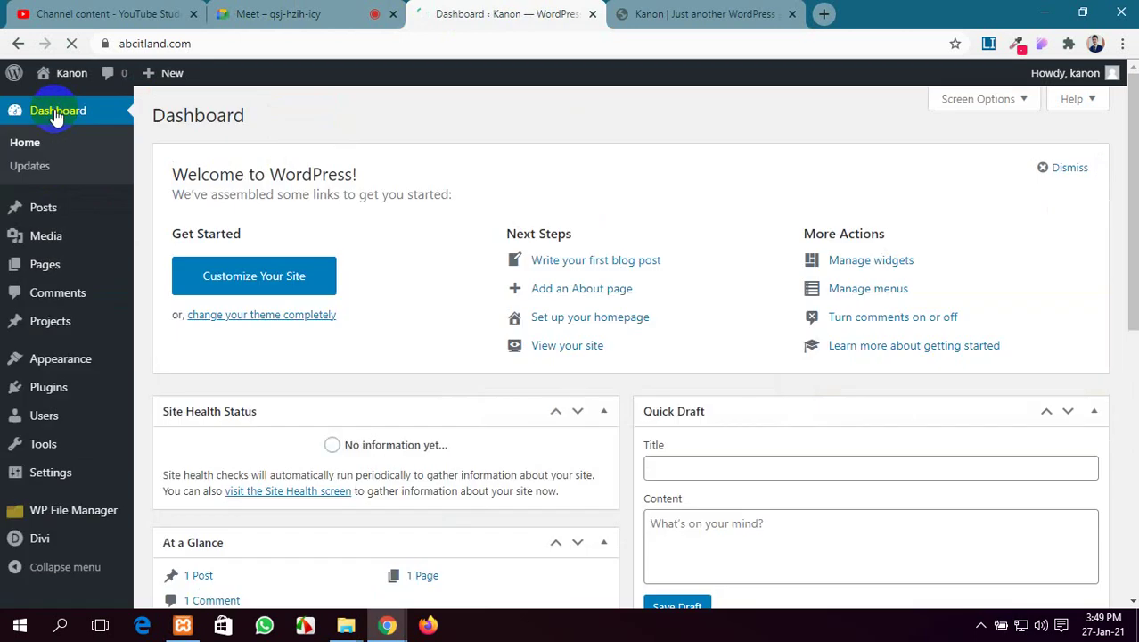
mouse_move(47, 426)
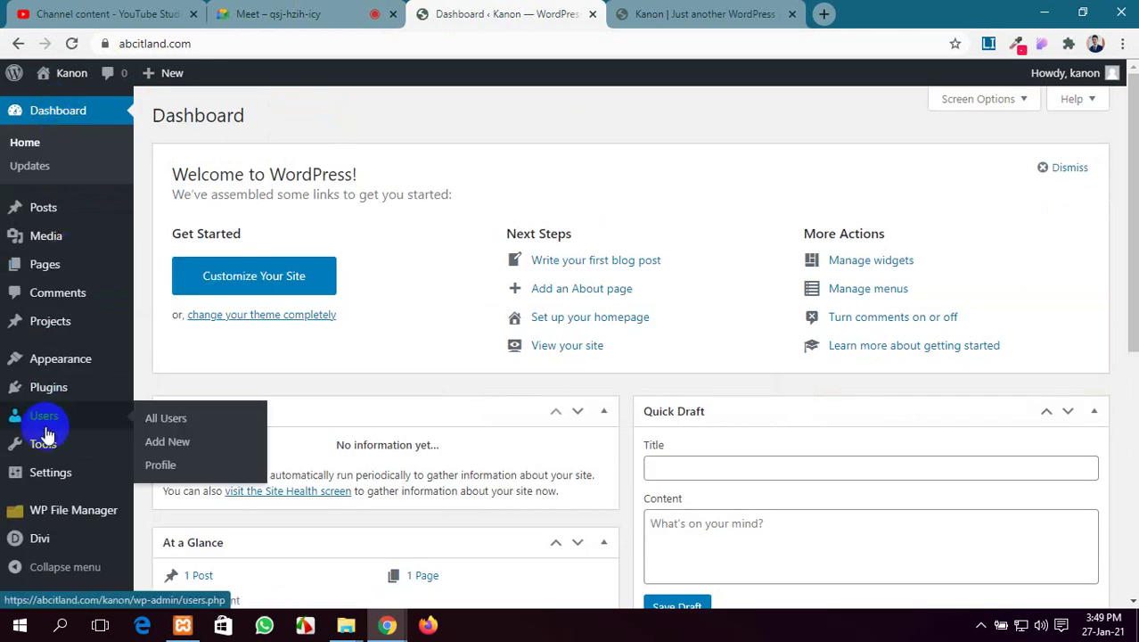
mouse_move(95, 365)
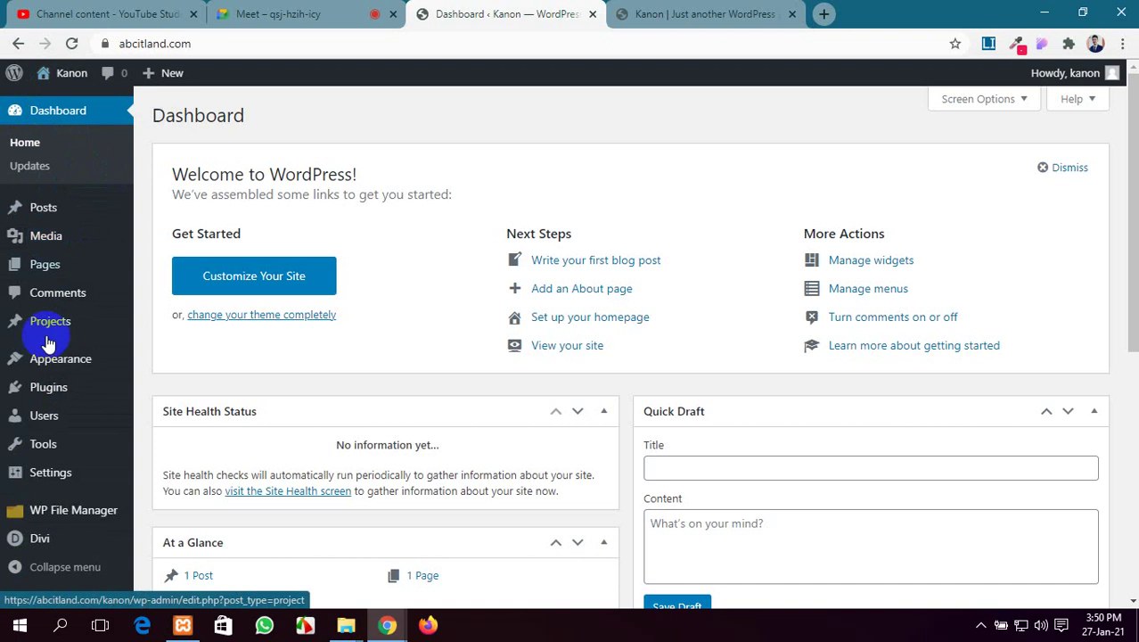
scroll(12, 393, "down", 5)
mouse_move(25, 546)
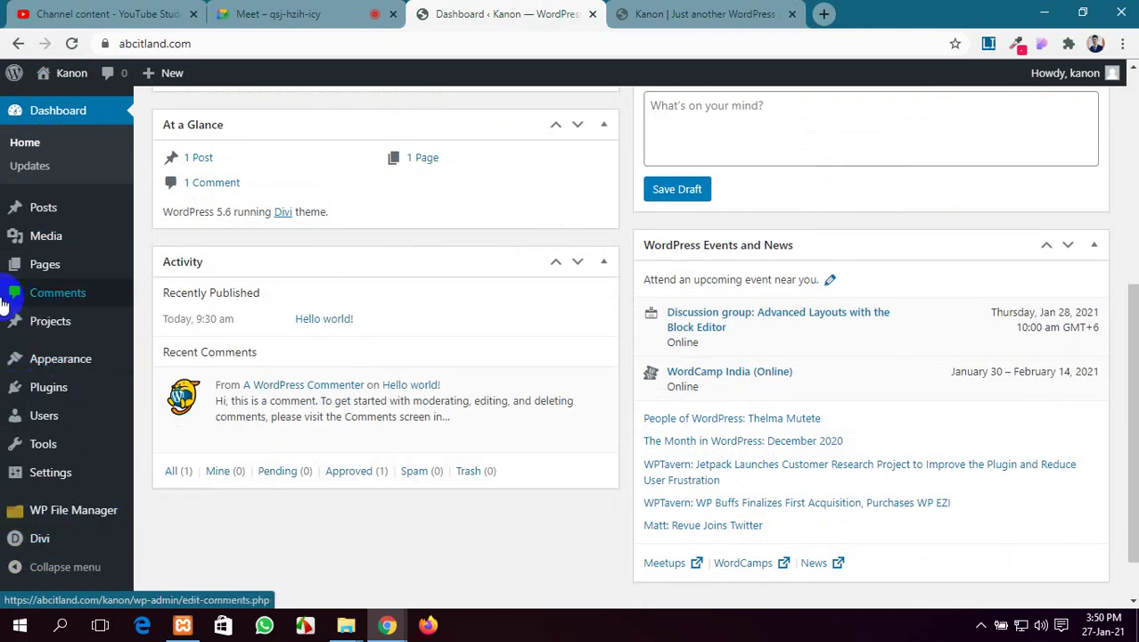
mouse_move(14, 326)
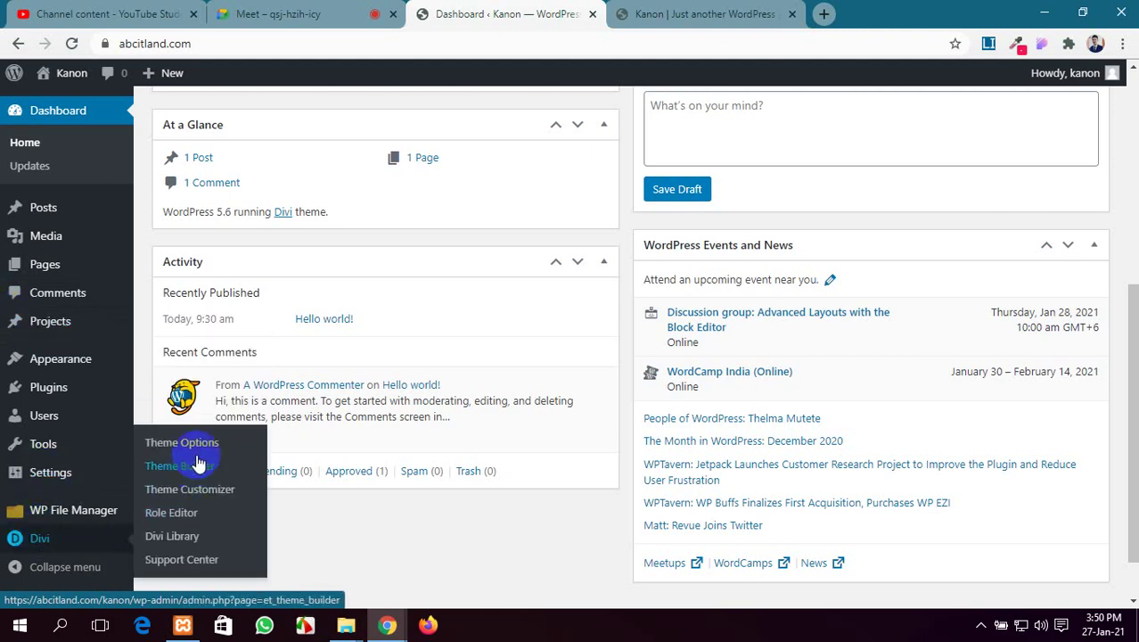
Review the Updates tab and API Key field in Divi Theme Options, then return to the site tab
left_click(198, 446)
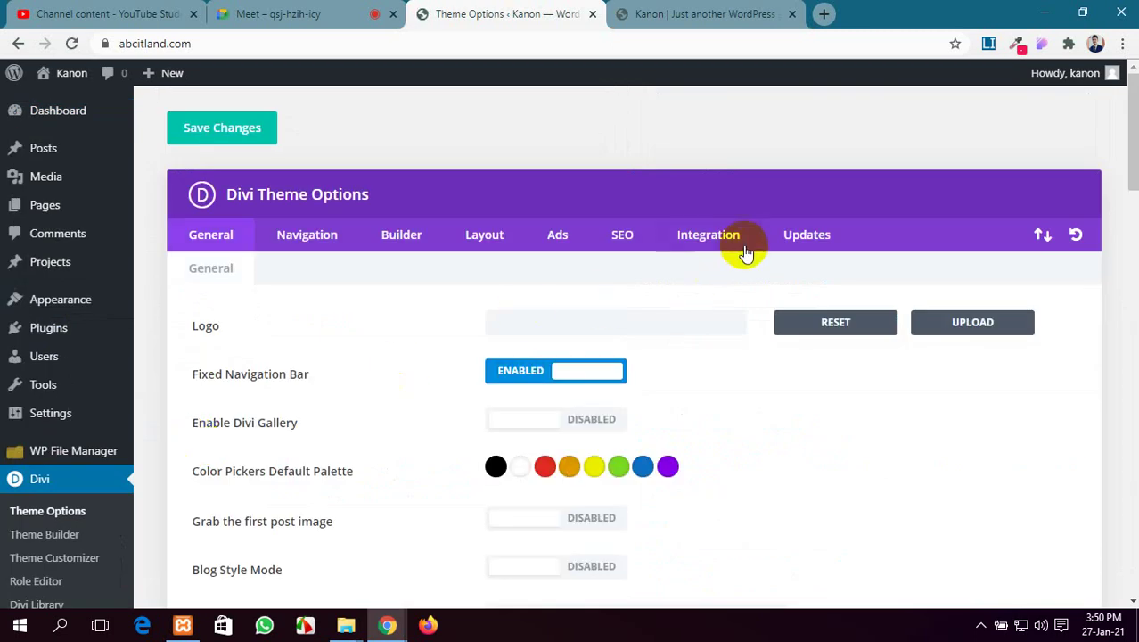
left_click(807, 234)
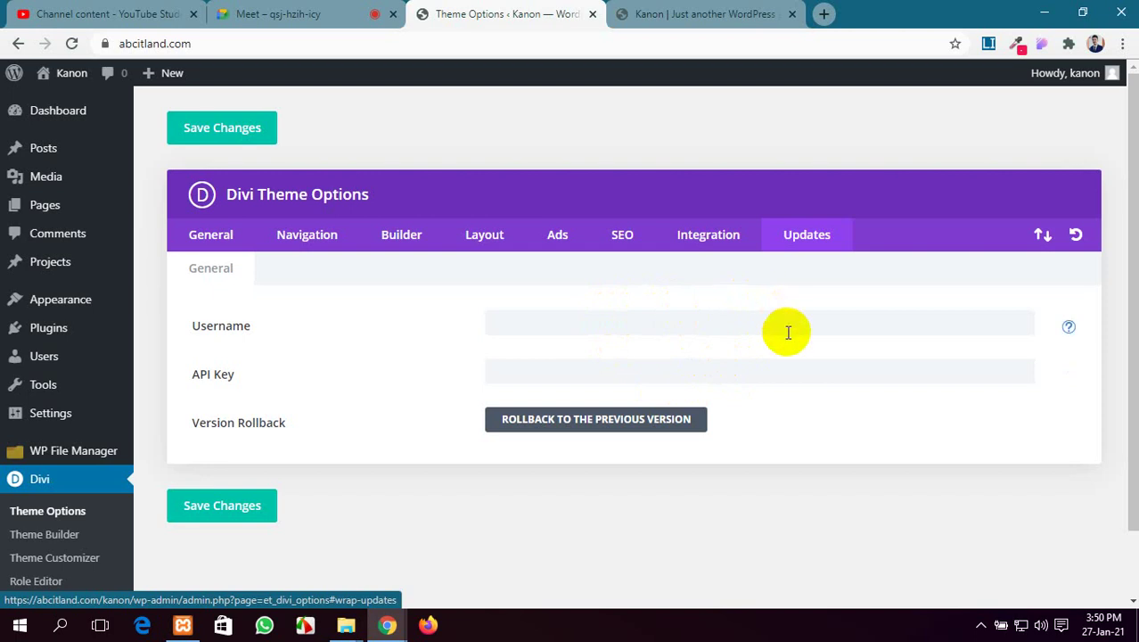
left_click(694, 374)
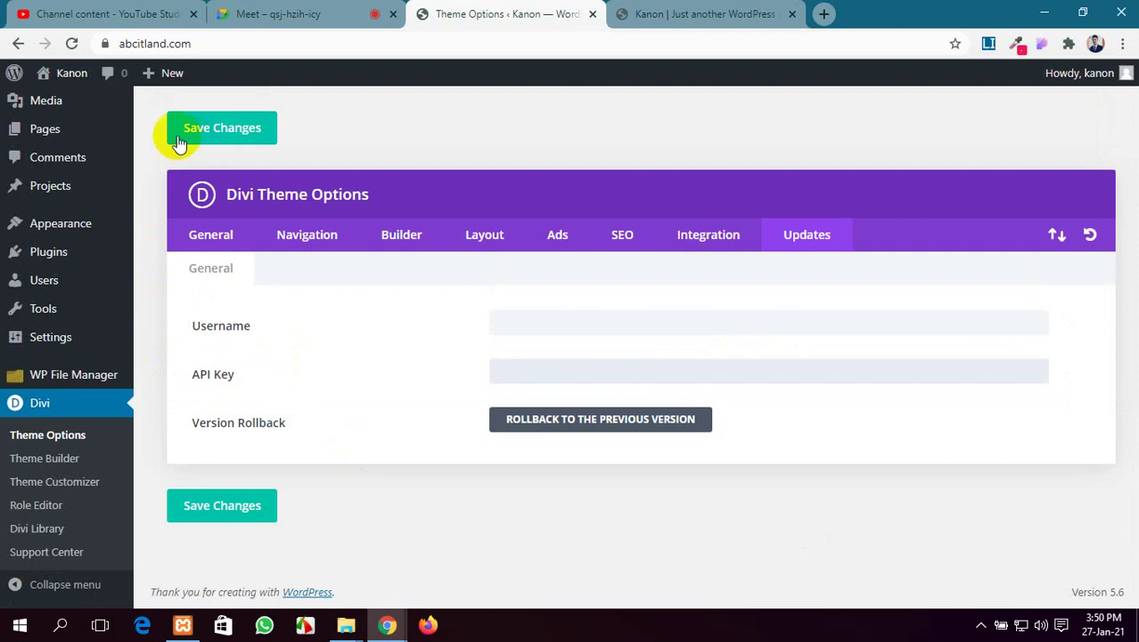
left_click(696, 12)
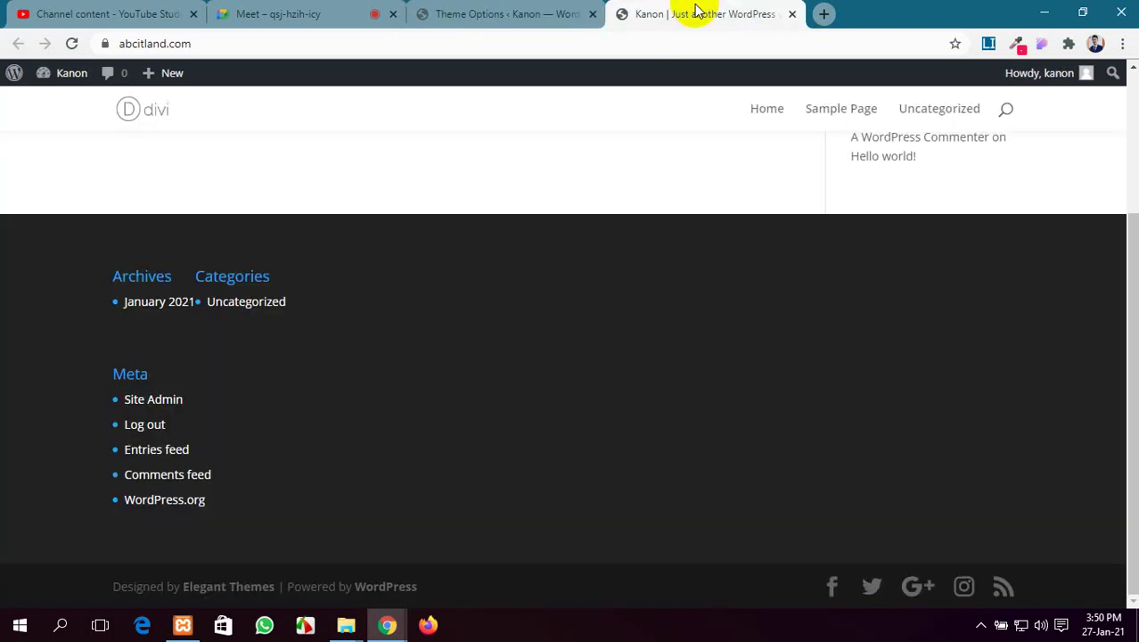
In a new tab, search Google for 'elegant themes divi' using the suggestion
left_click(823, 14)
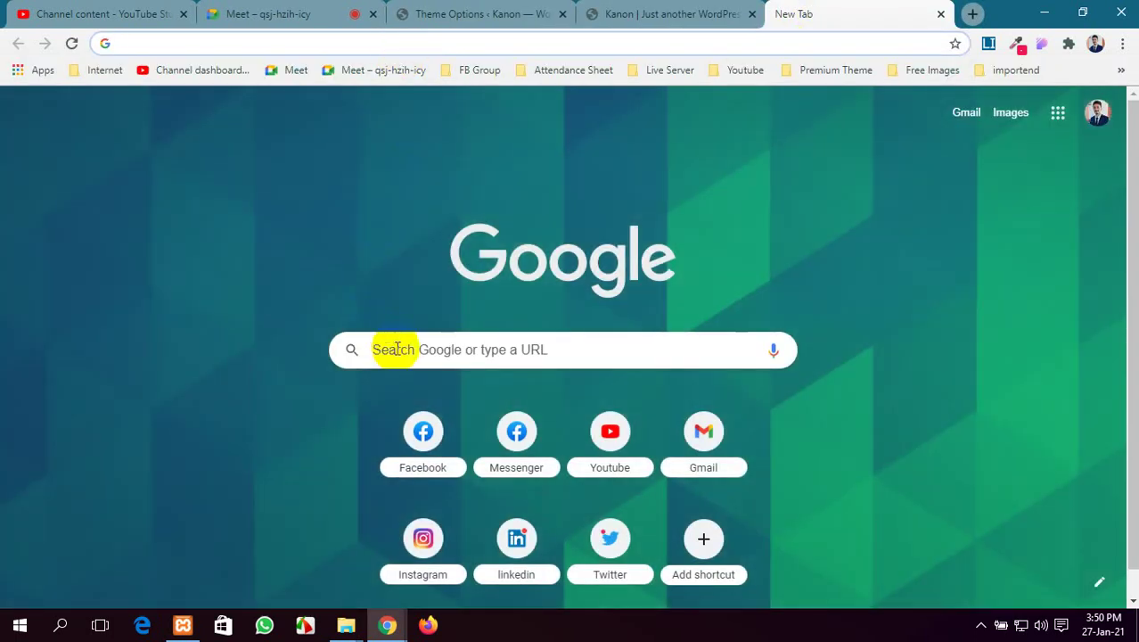
left_click(395, 349)
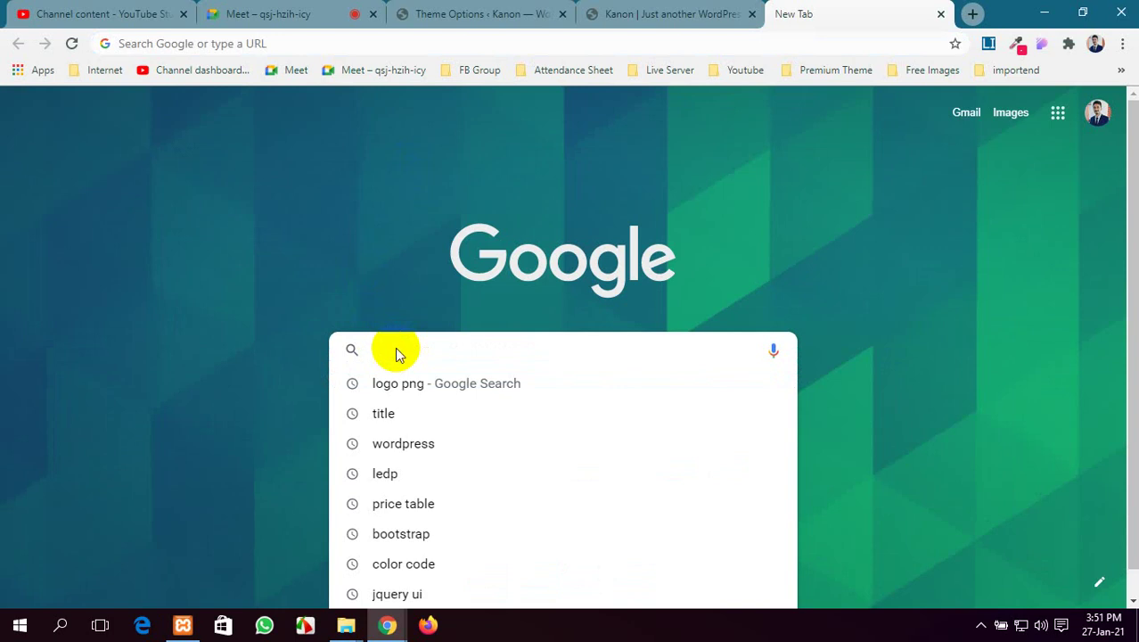
type("e")
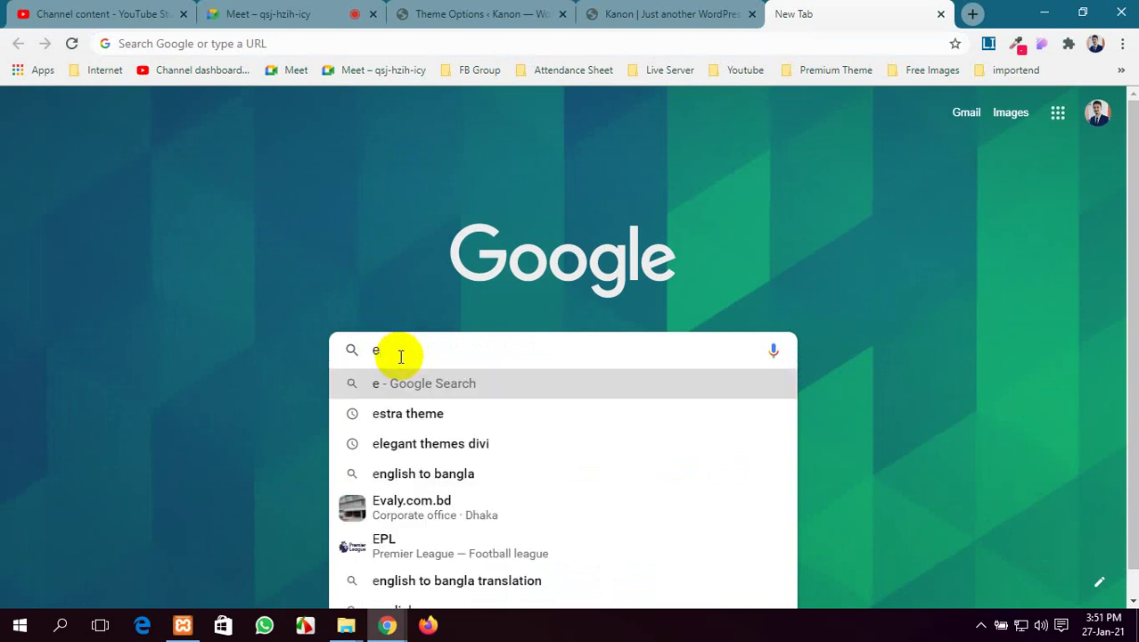
type("l")
left_click(403, 410)
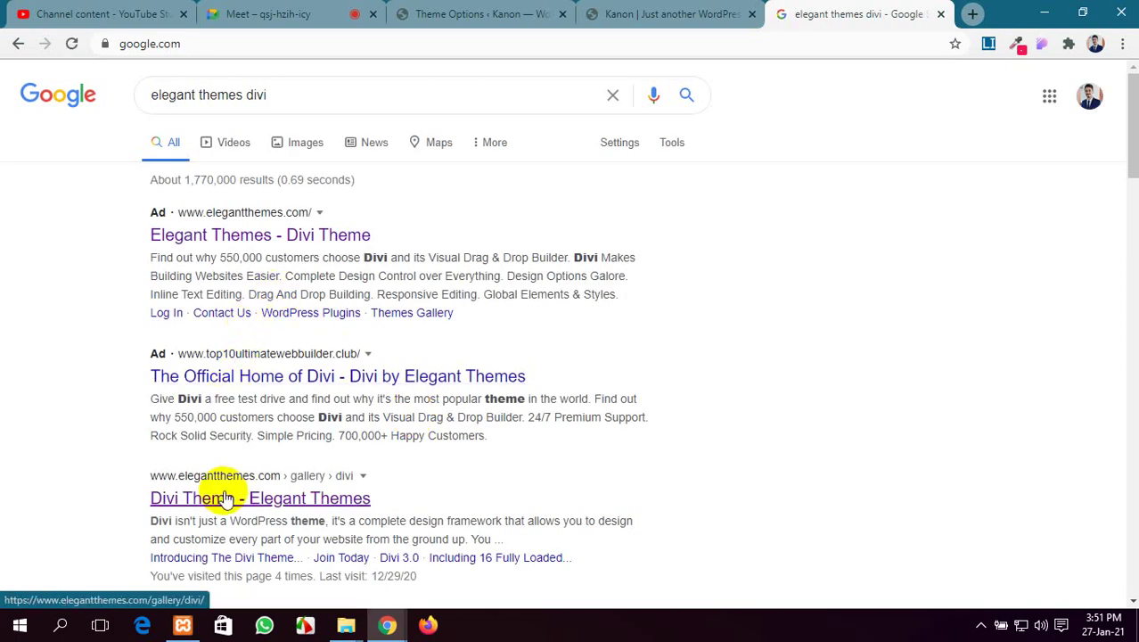
Go from the Divi Theme result to the Divi All-in-One Theme product page on Elegant Themes
left_click(233, 477)
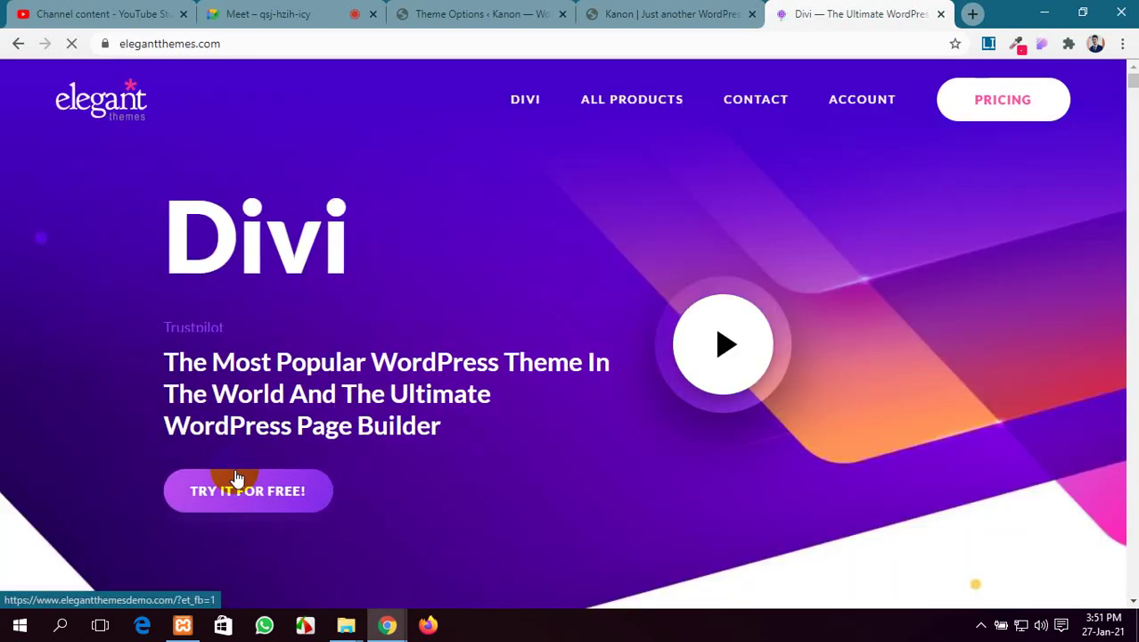
scroll(448, 332, "down", 4)
scroll(459, 307, "up", 4)
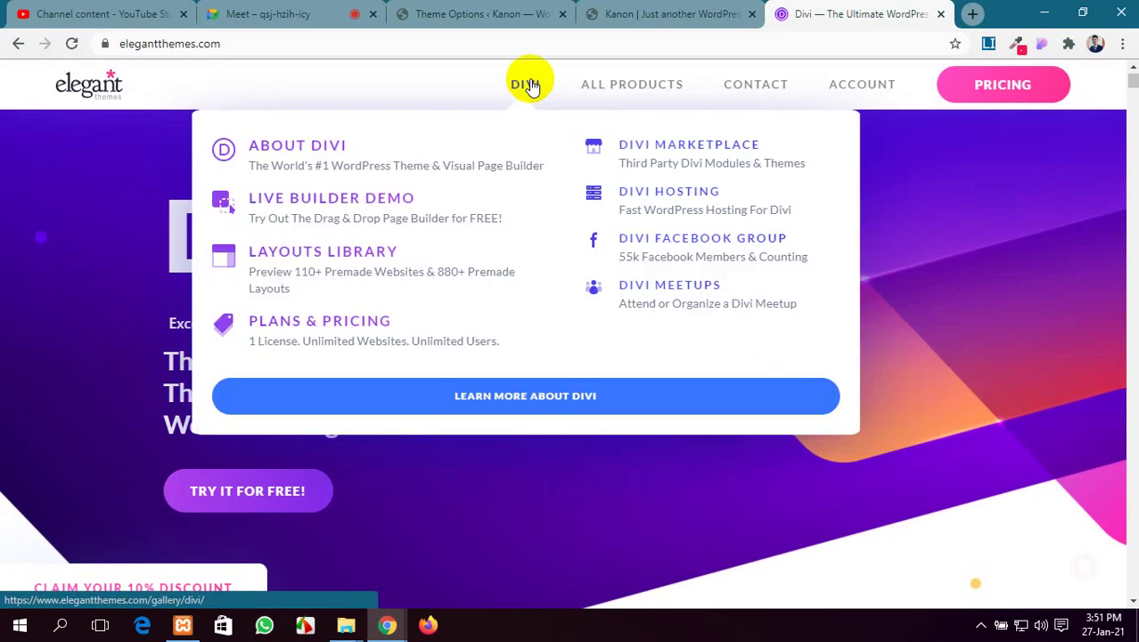
left_click(528, 92)
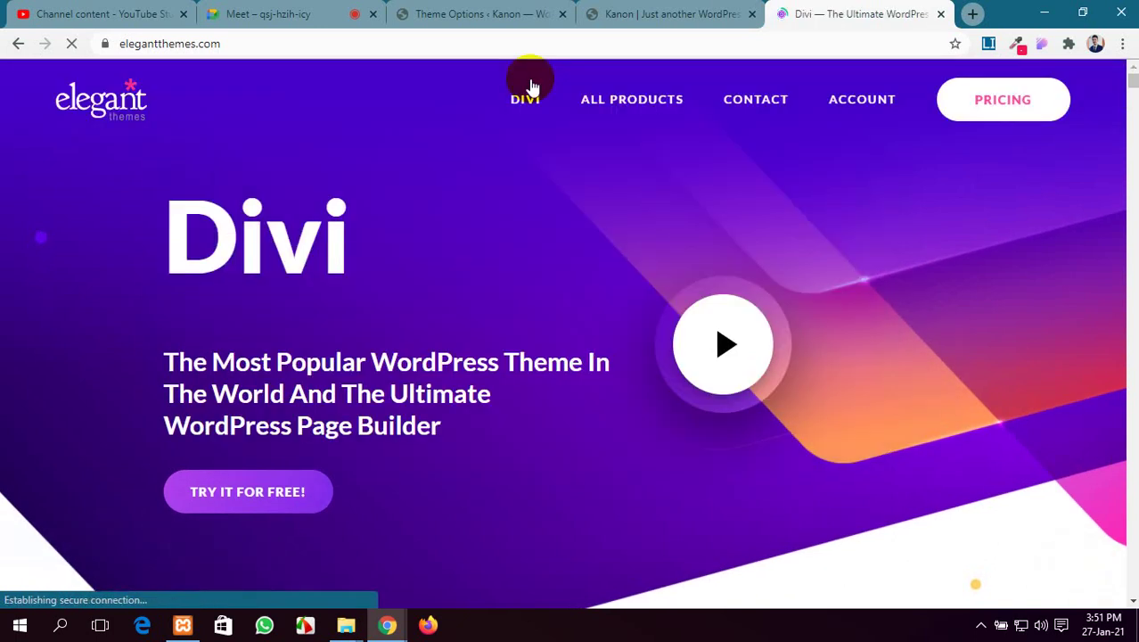
mouse_move(643, 100)
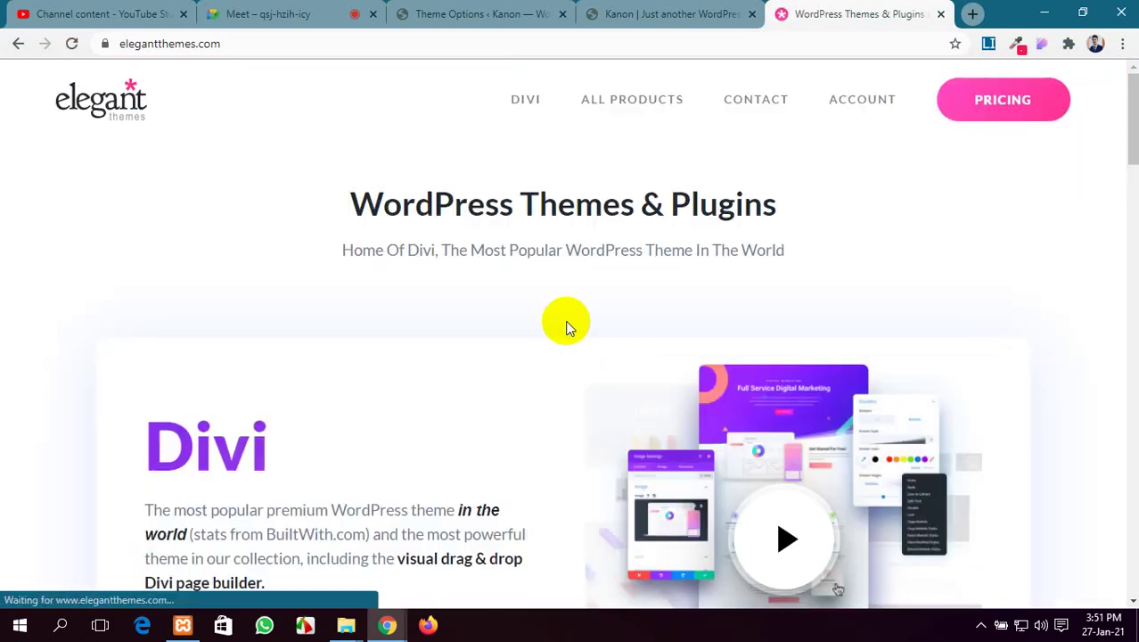
scroll(542, 356, "down", 12)
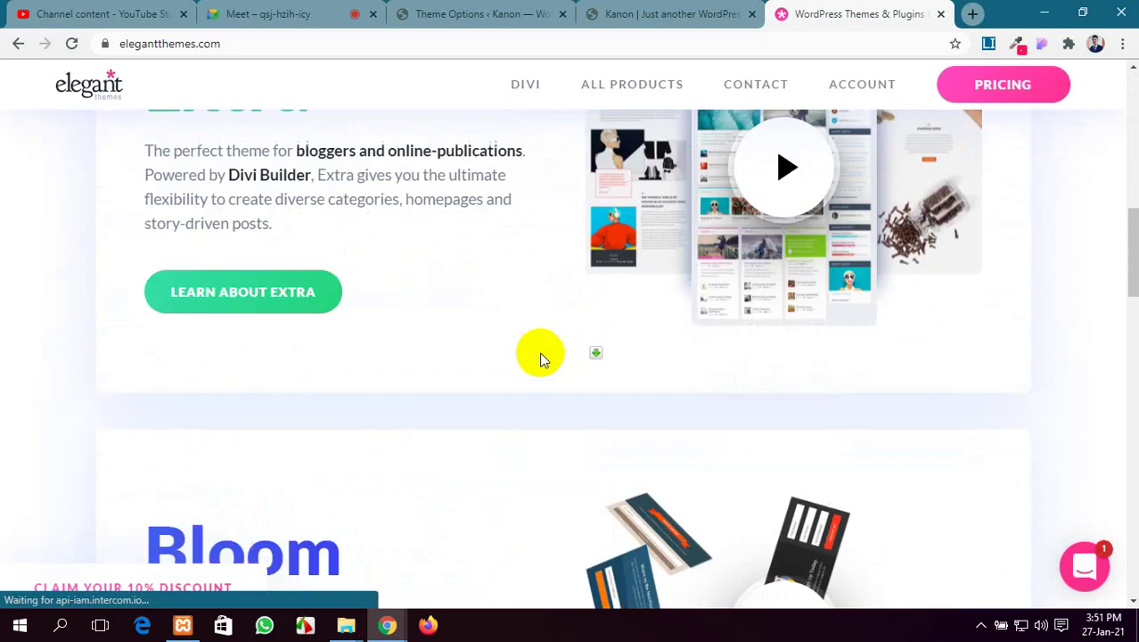
scroll(540, 358, "down", 15)
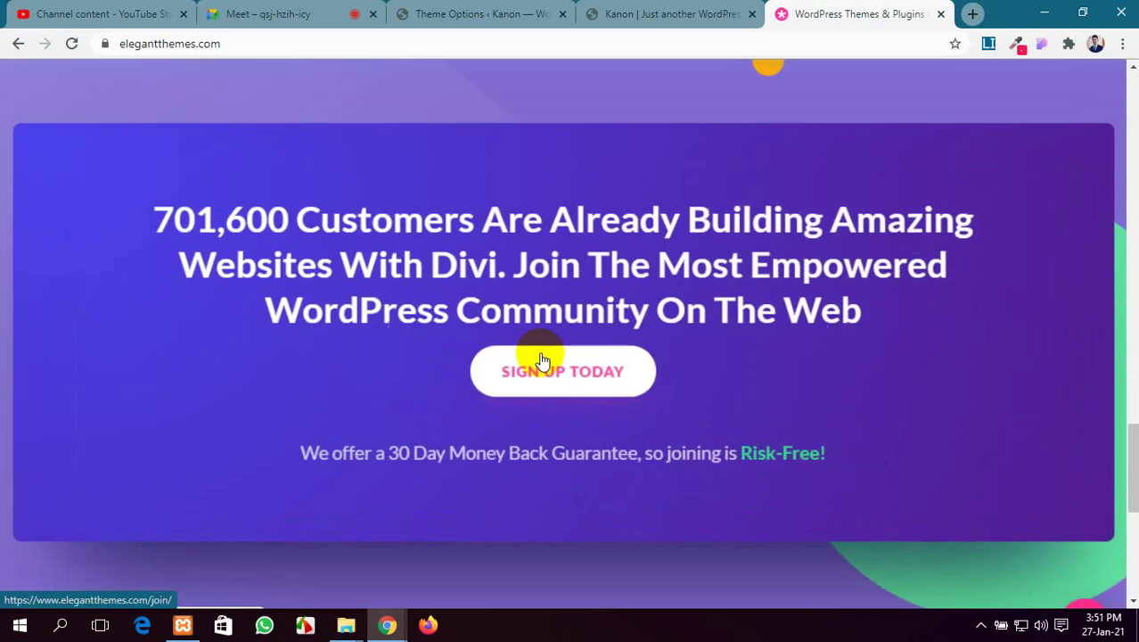
scroll(540, 358, "up", 14)
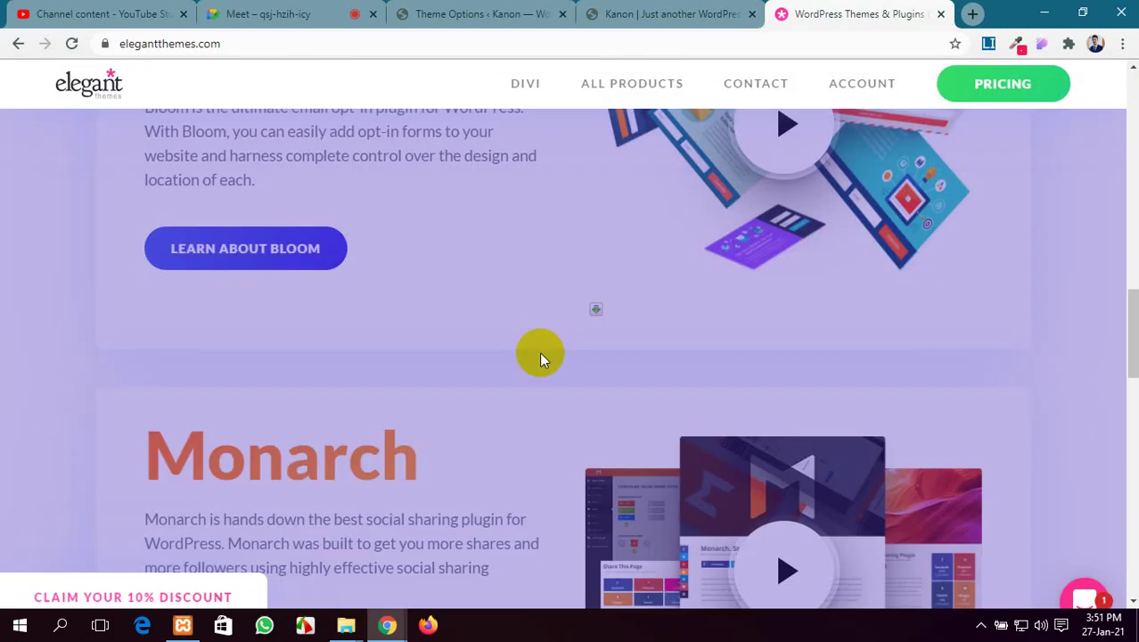
scroll(539, 354, "up", 8)
mouse_move(593, 102)
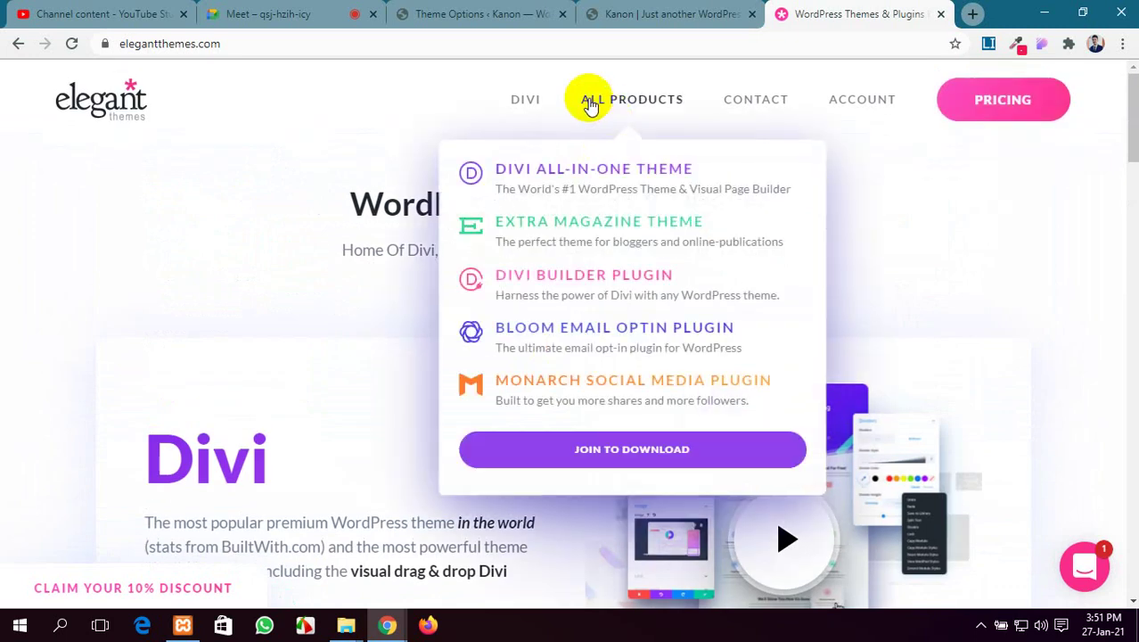
left_click(599, 160)
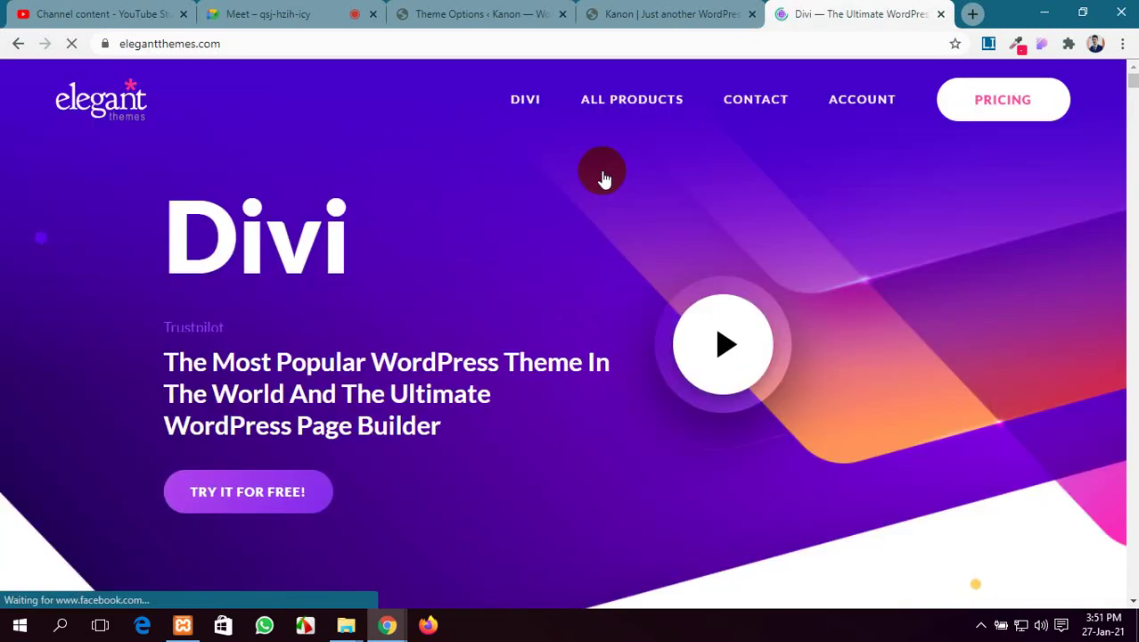
Scroll to the template gallery and open the Digital Marketing layout pack in a new tab
scroll(568, 241, "down", 15)
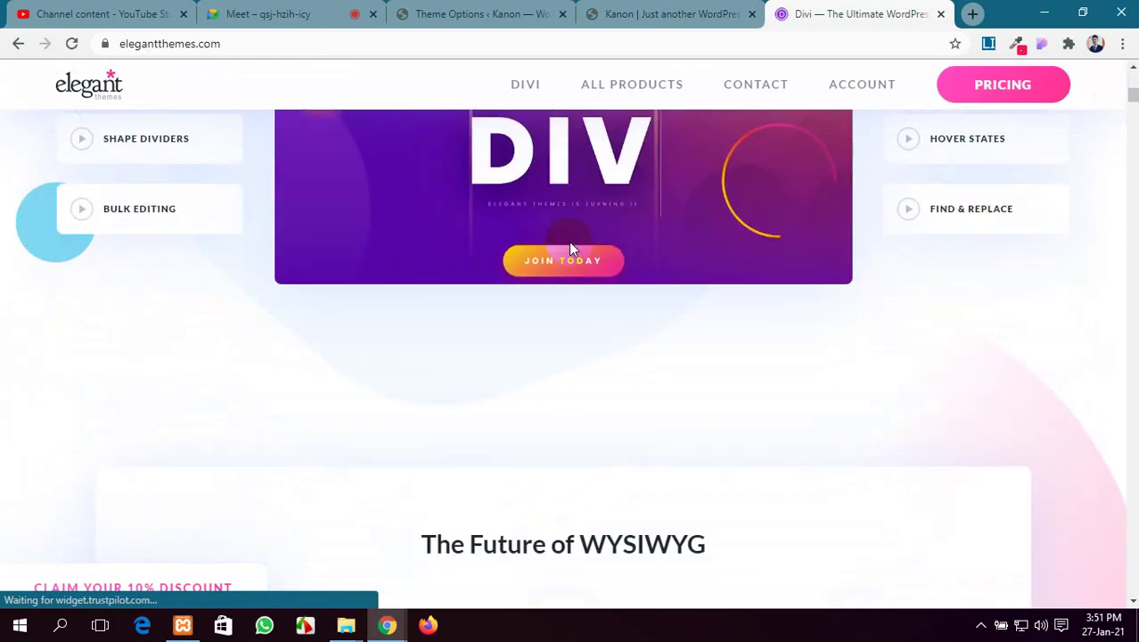
scroll(568, 241, "down", 12)
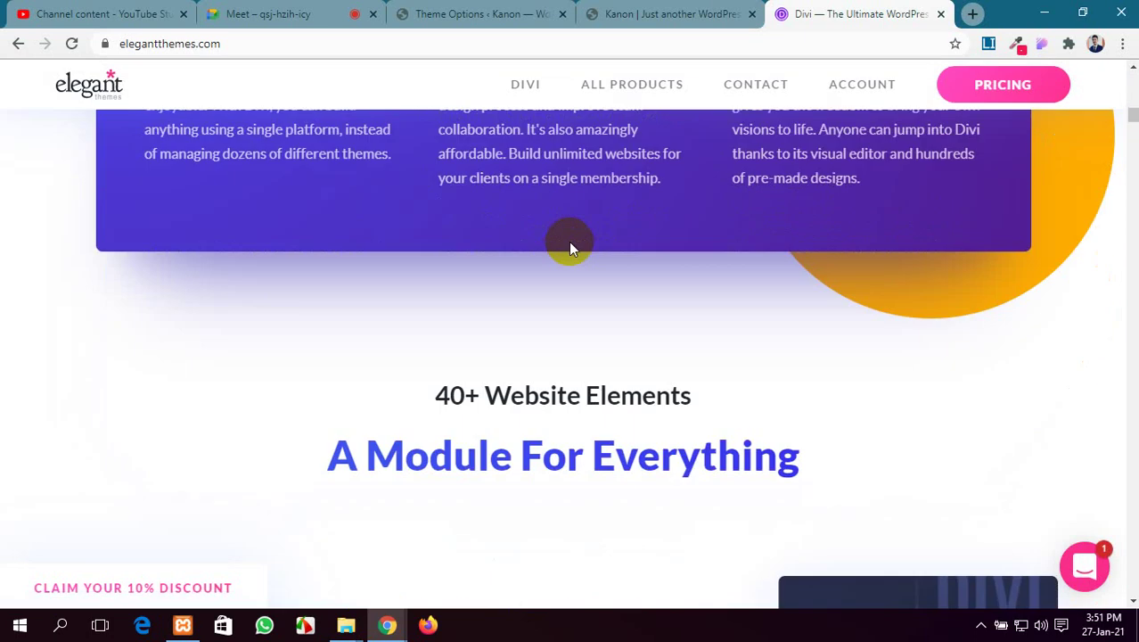
scroll(568, 242, "down", 6)
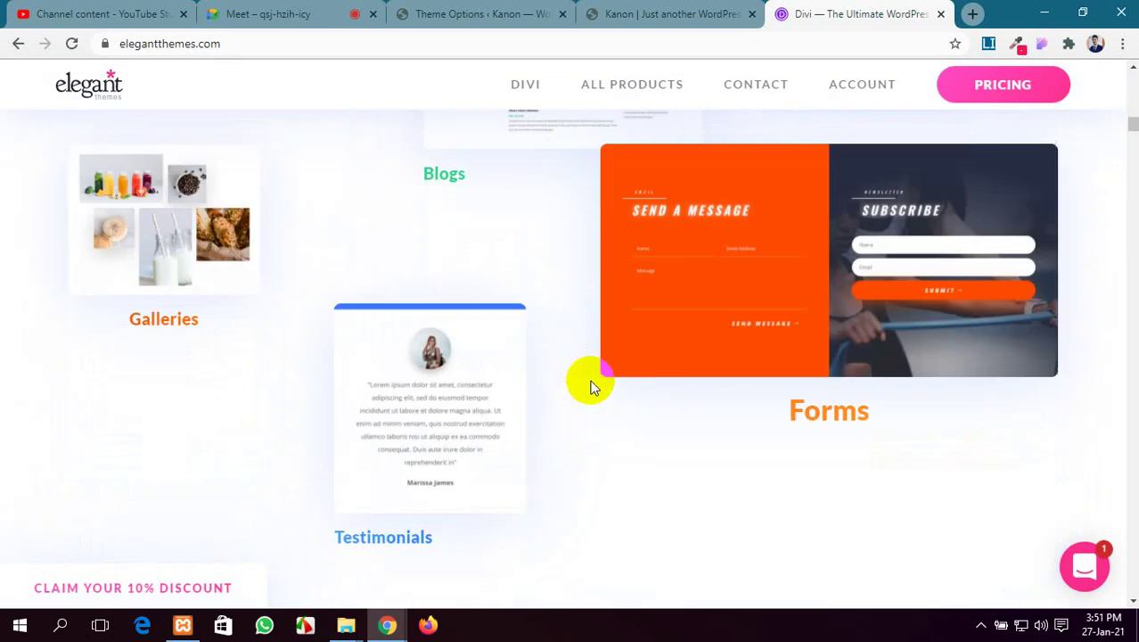
scroll(588, 381, "down", 10)
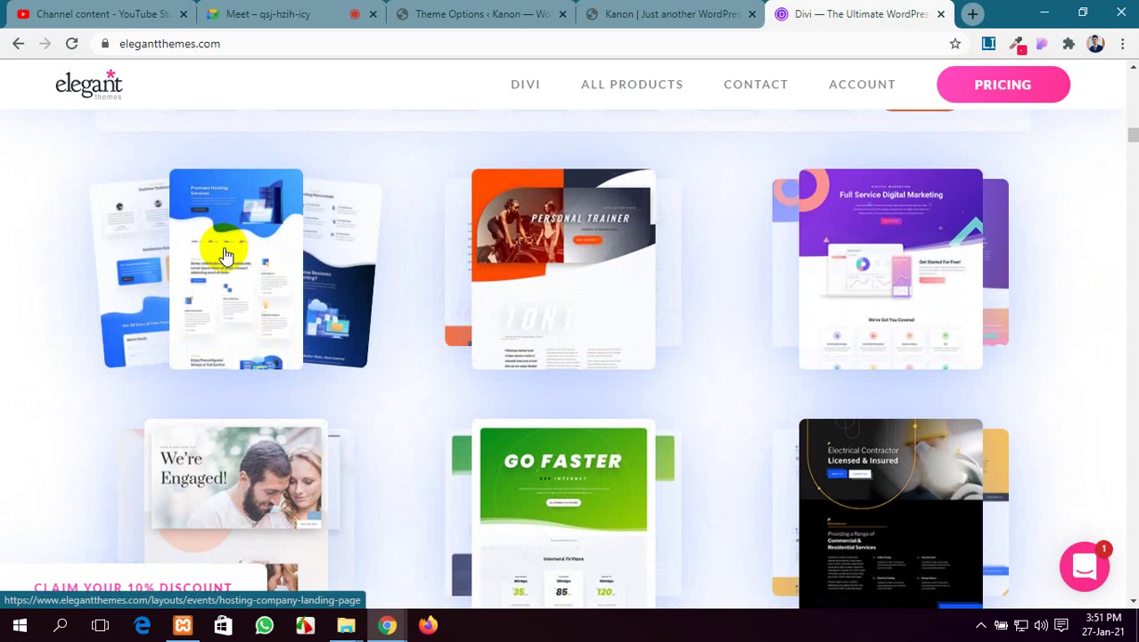
left_click(879, 232)
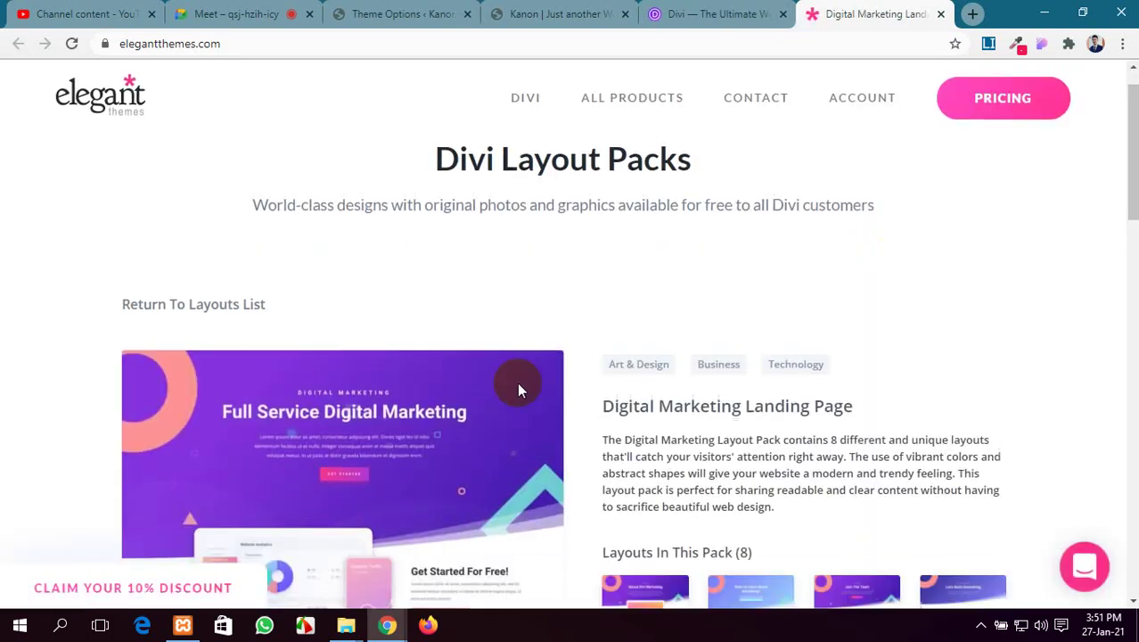
scroll(517, 383, "down", 3)
Open the Digital Marketing layout's live demo and skim the top of the page
left_click(220, 521)
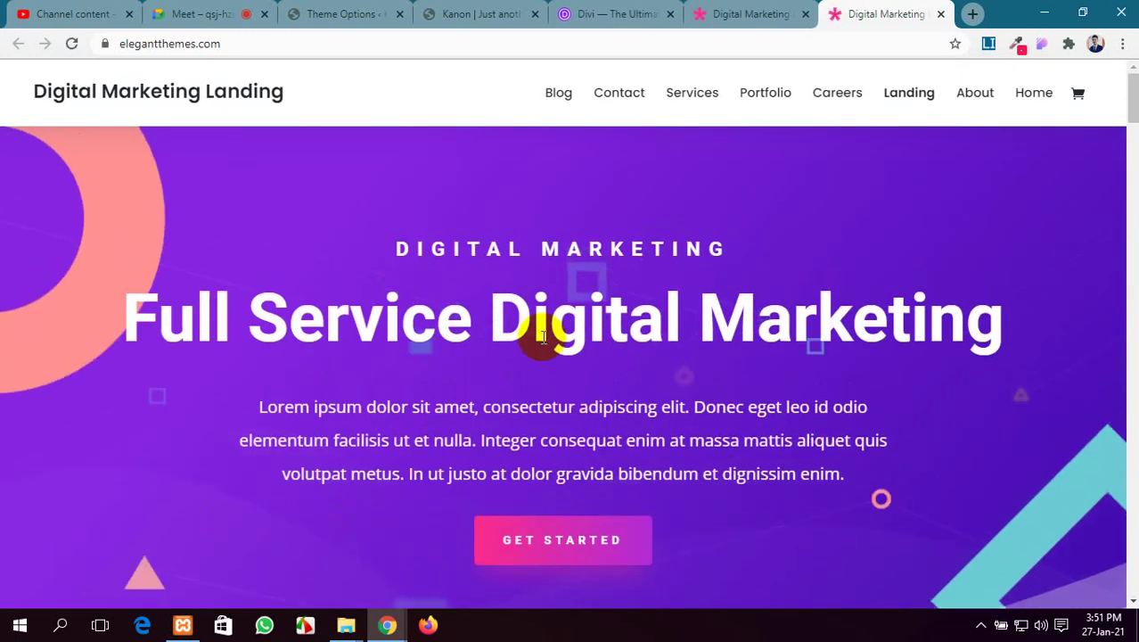
scroll(542, 337, "down", 5)
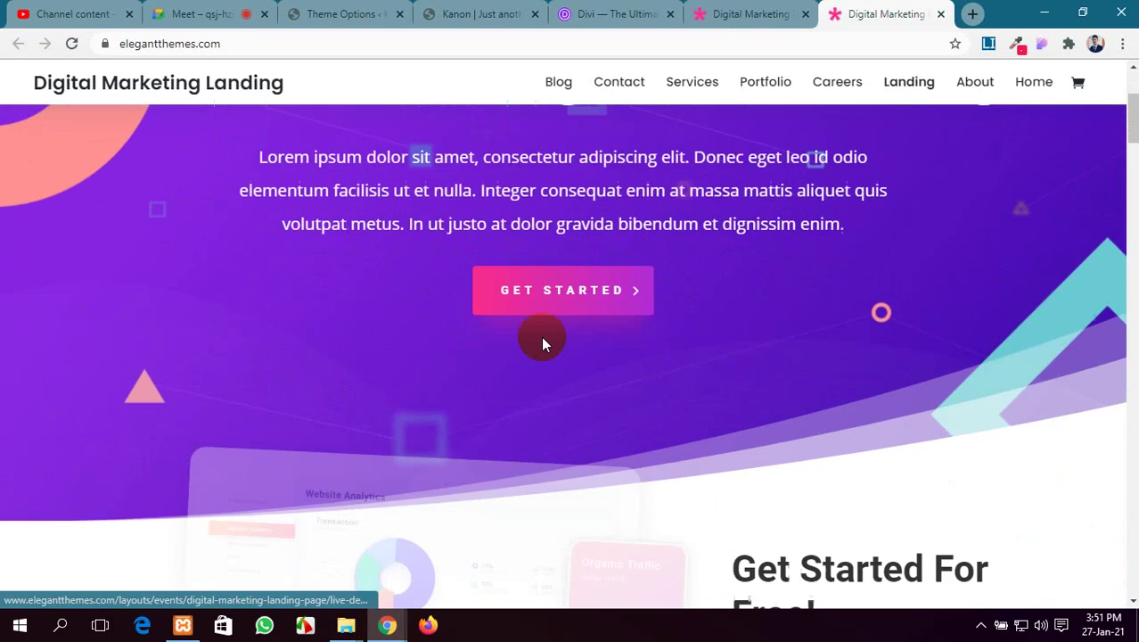
scroll(543, 337, "up", 5)
scroll(543, 337, "down", 5)
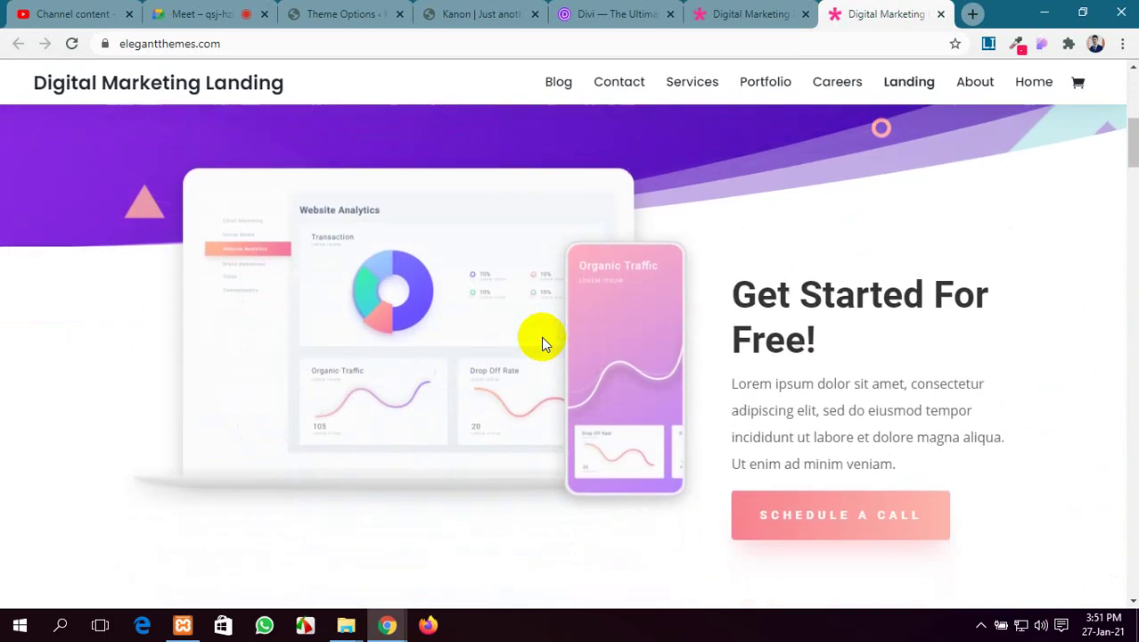
scroll(543, 337, "up", 5)
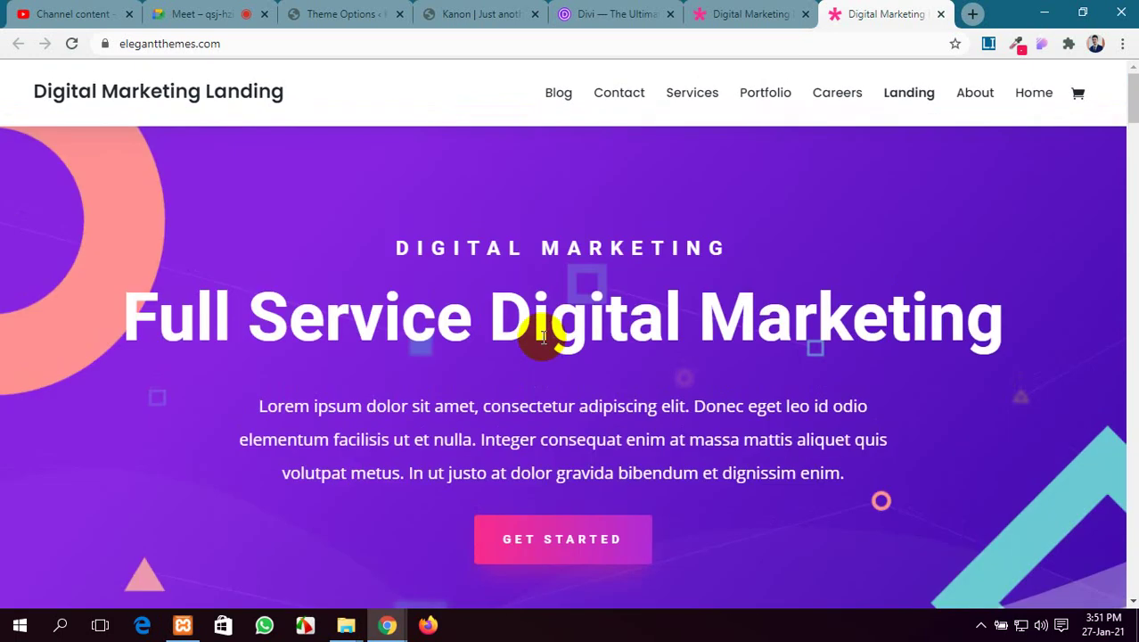
scroll(632, 229, "down", 5)
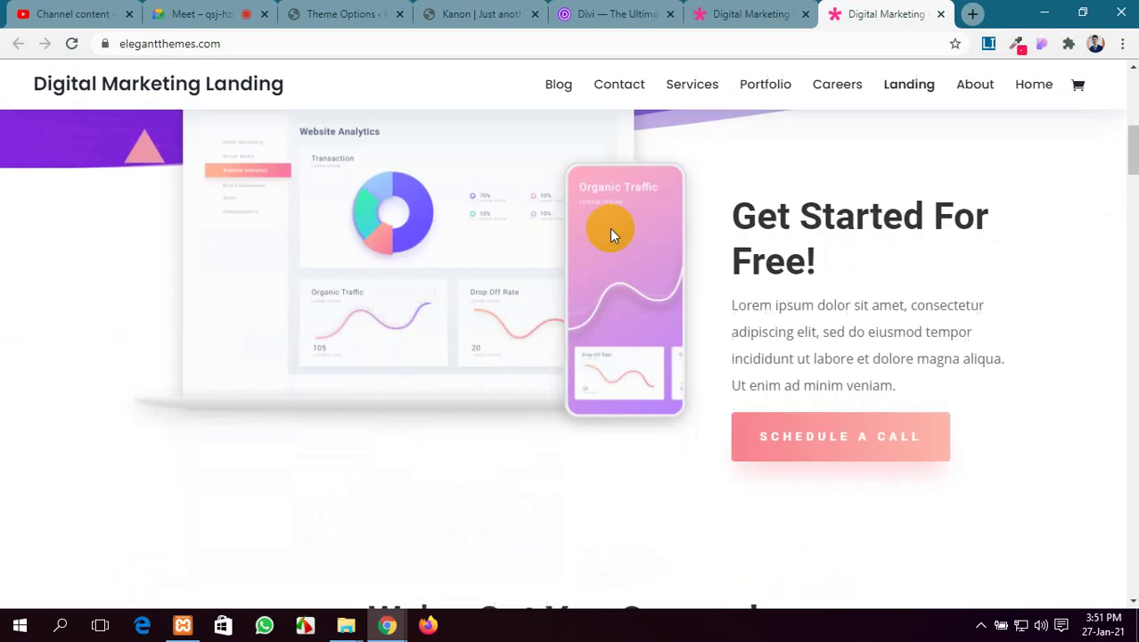
Compare with the Kanon site tab, then return to the Digital Marketing live demo
left_click(374, 7)
left_click(496, 11)
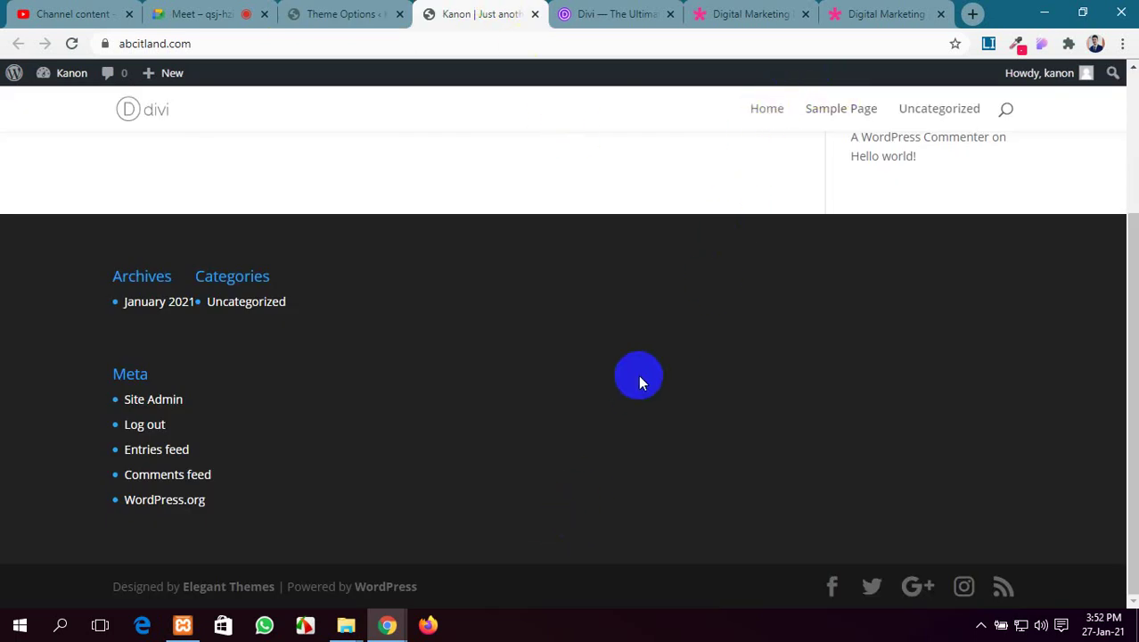
scroll(665, 211, "up", 3)
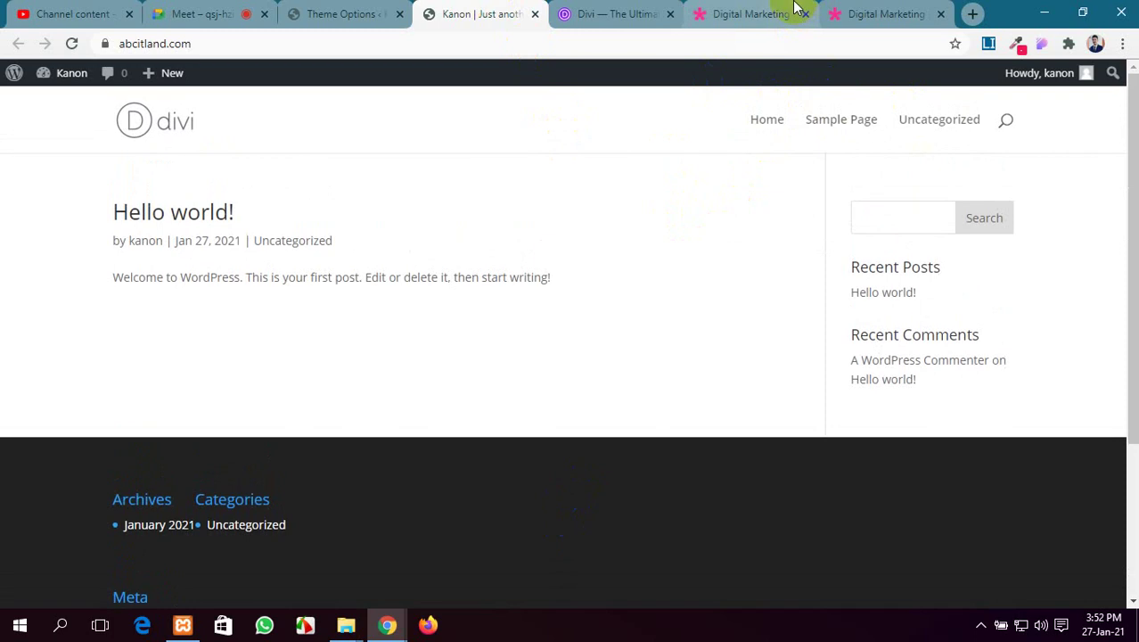
left_click(796, 7)
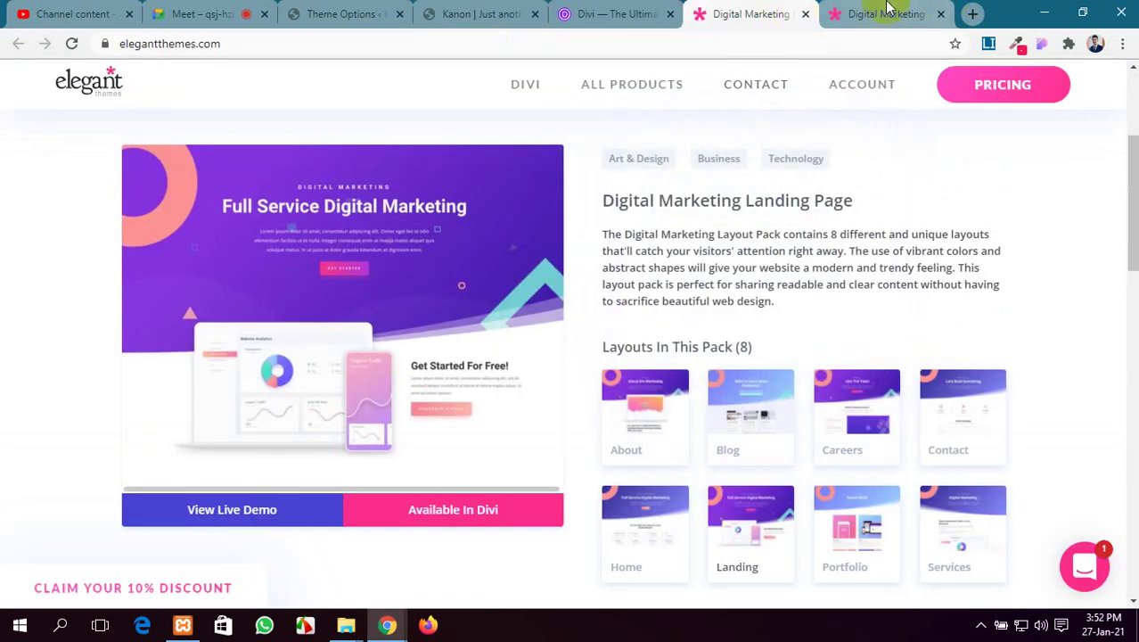
left_click(887, 8)
Select the 'Full Service Digital Marketing' headline and the DIGITAL MARKETING line above it
scroll(514, 291, "down", 5)
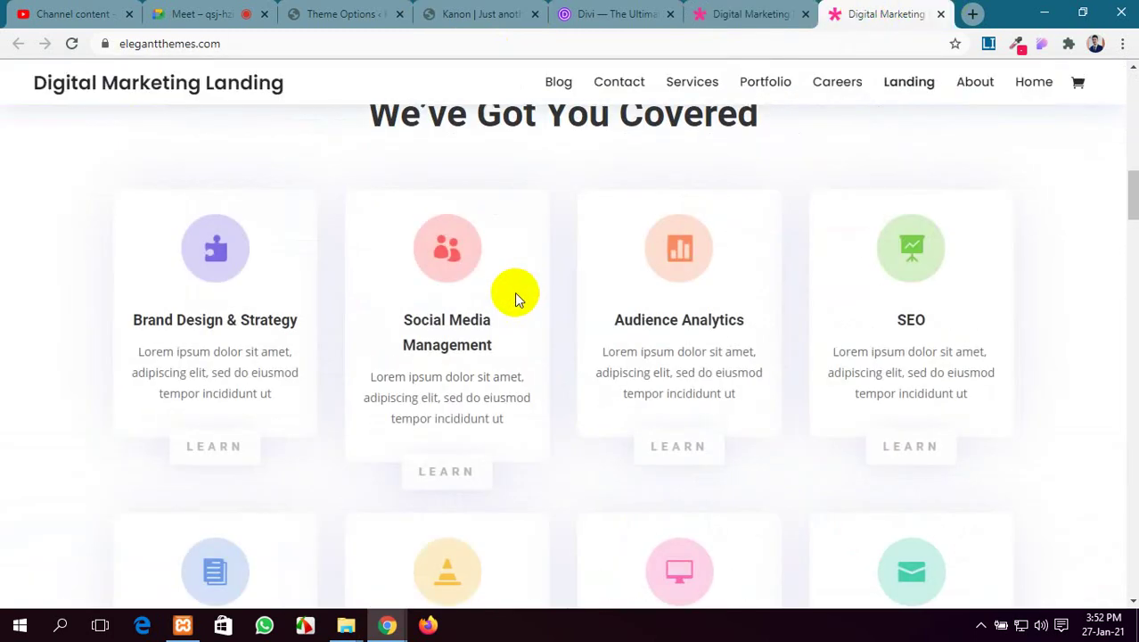
scroll(517, 292, "down", 3)
scroll(517, 292, "up", 10)
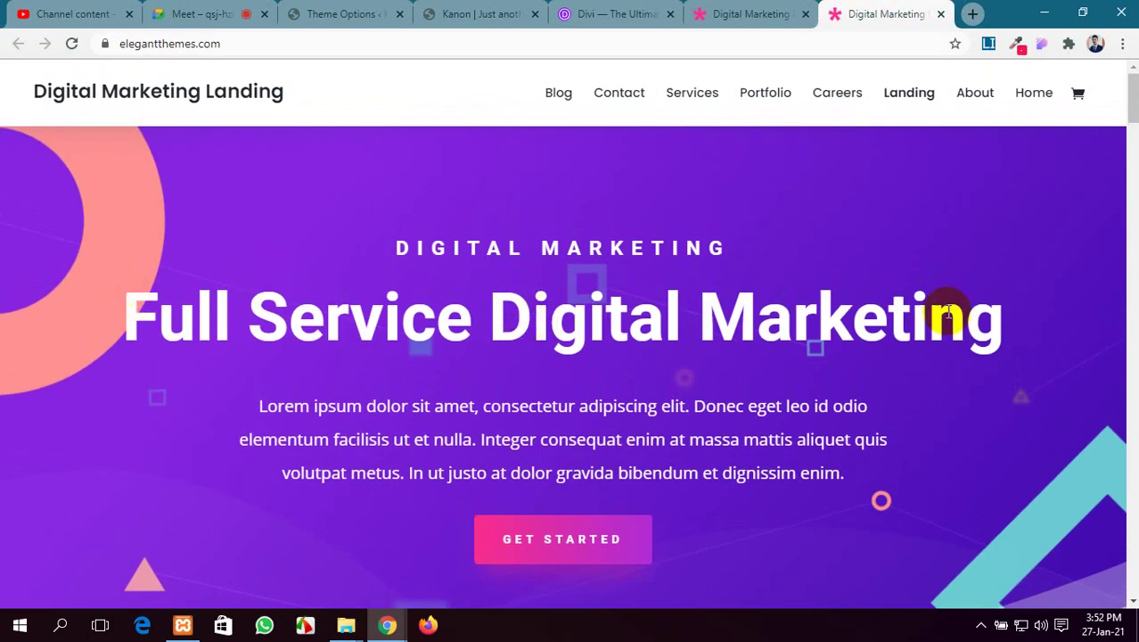
left_click_drag(1012, 321, 31, 280)
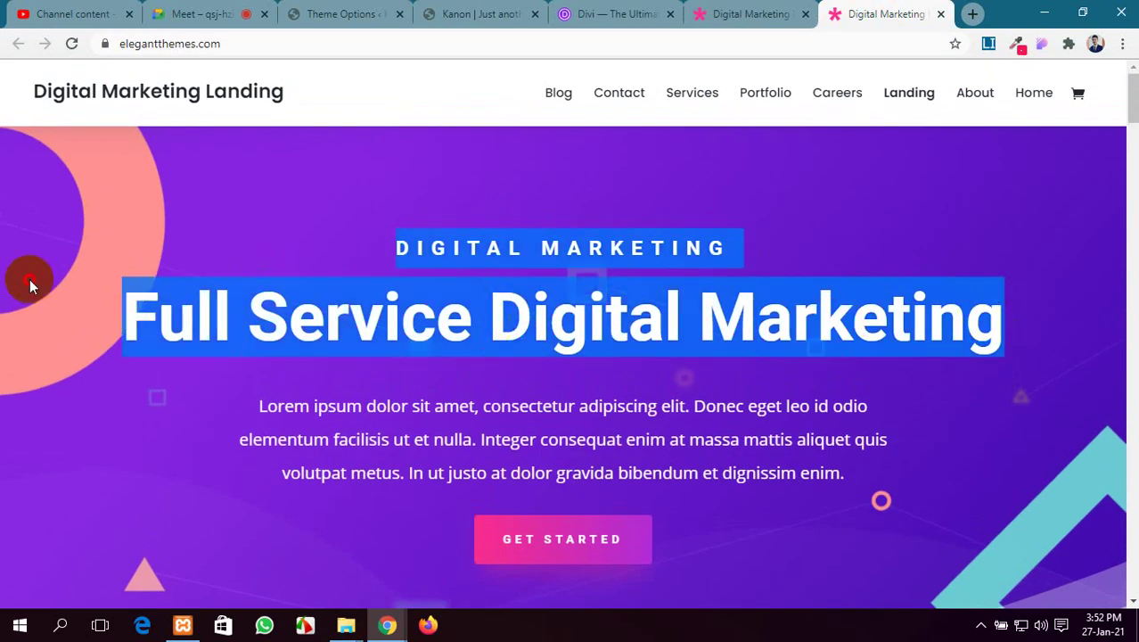
left_click(173, 325)
left_click_drag(737, 230, 323, 254)
Scroll down through the testimonials to the final 'Ready To Make a Real Change?' section
scroll(516, 179, "down", 4)
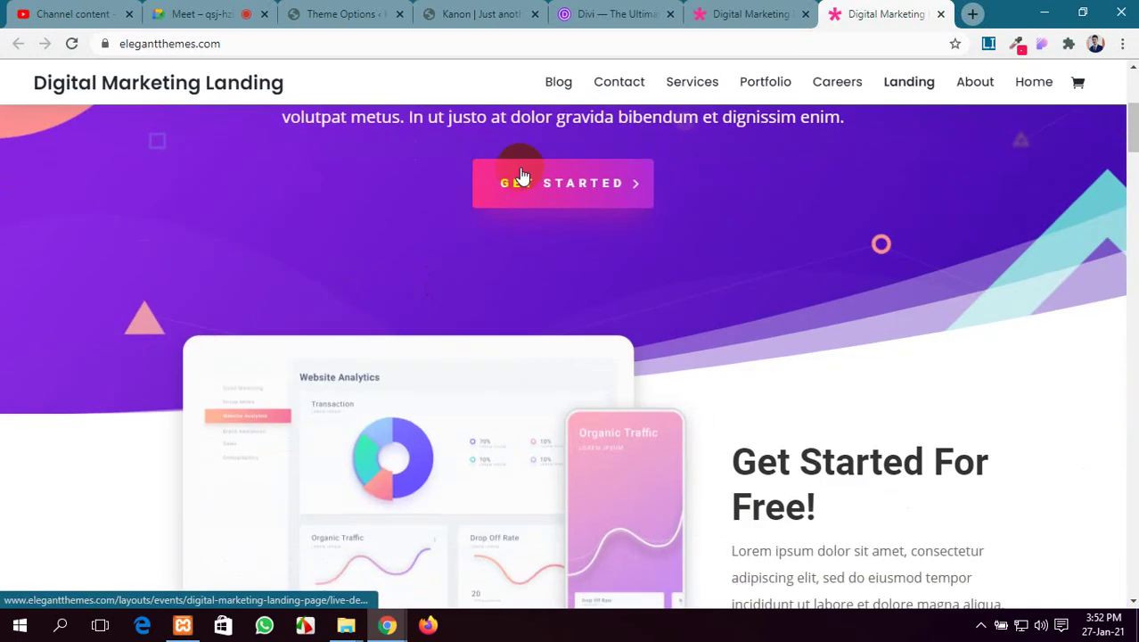
scroll(526, 183, "down", 2)
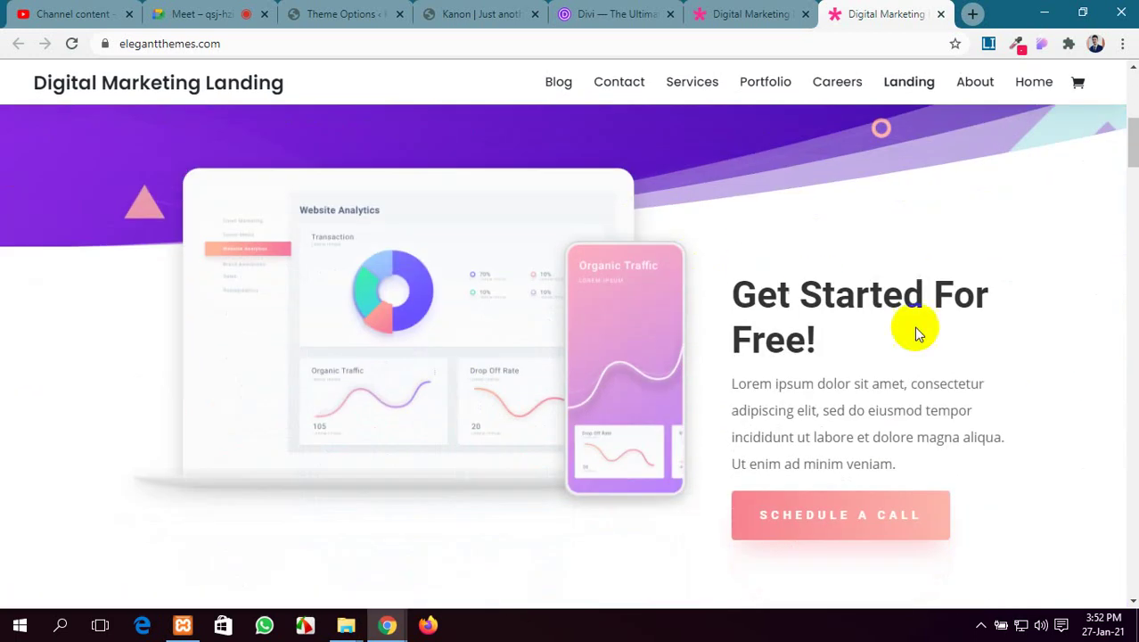
scroll(805, 342, "down", 3)
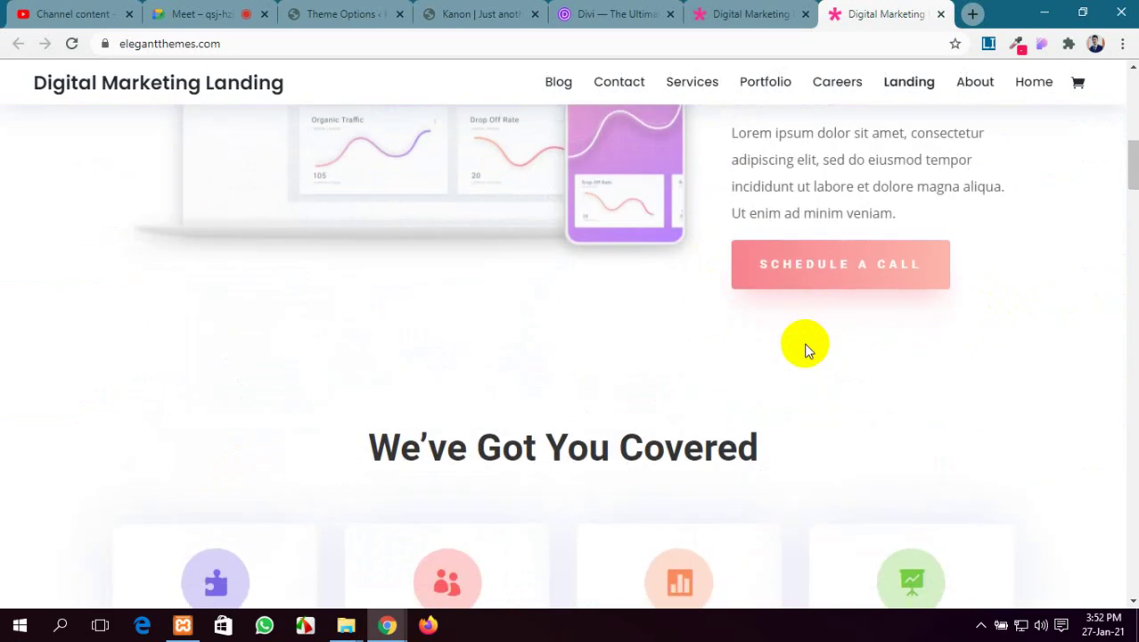
scroll(804, 342, "down", 4)
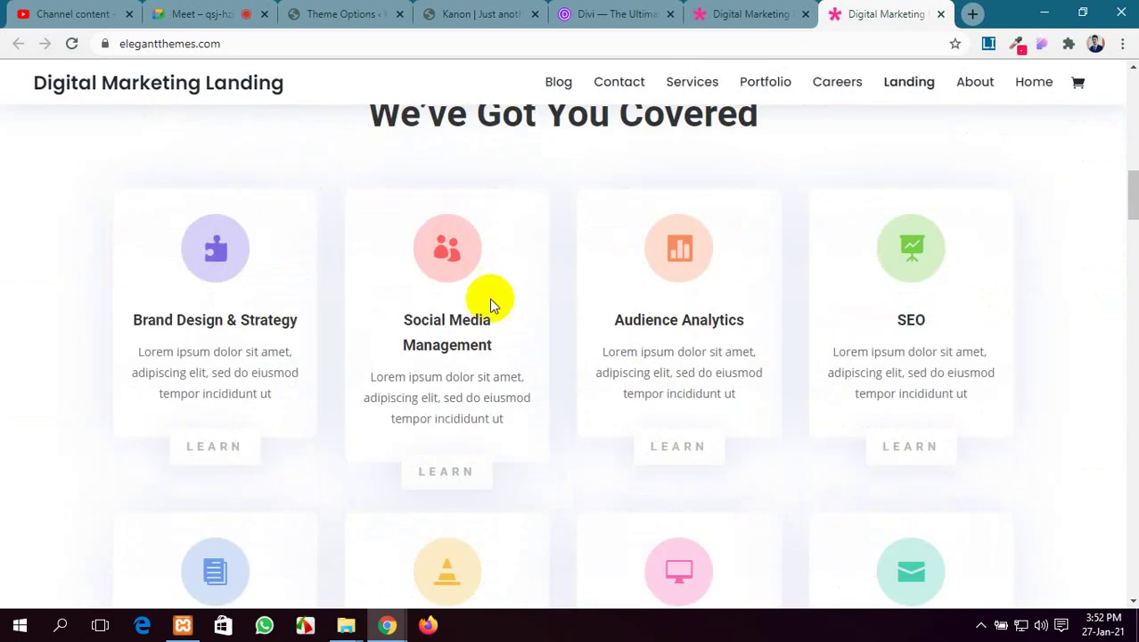
scroll(535, 321, "down", 3)
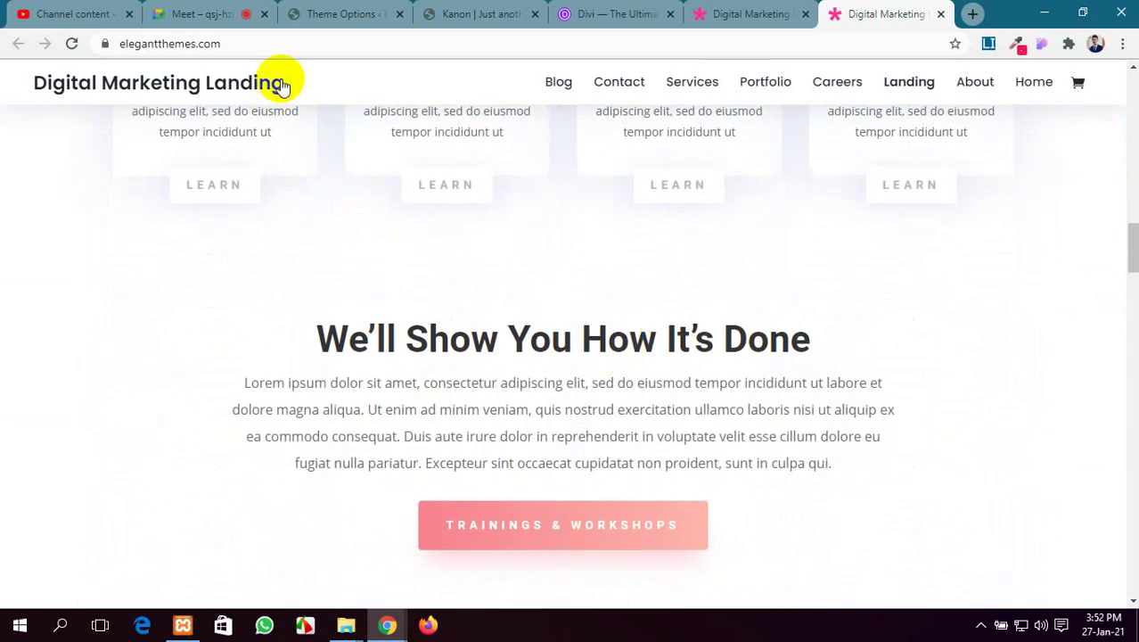
scroll(435, 349, "down", 3)
scroll(561, 303, "down", 10)
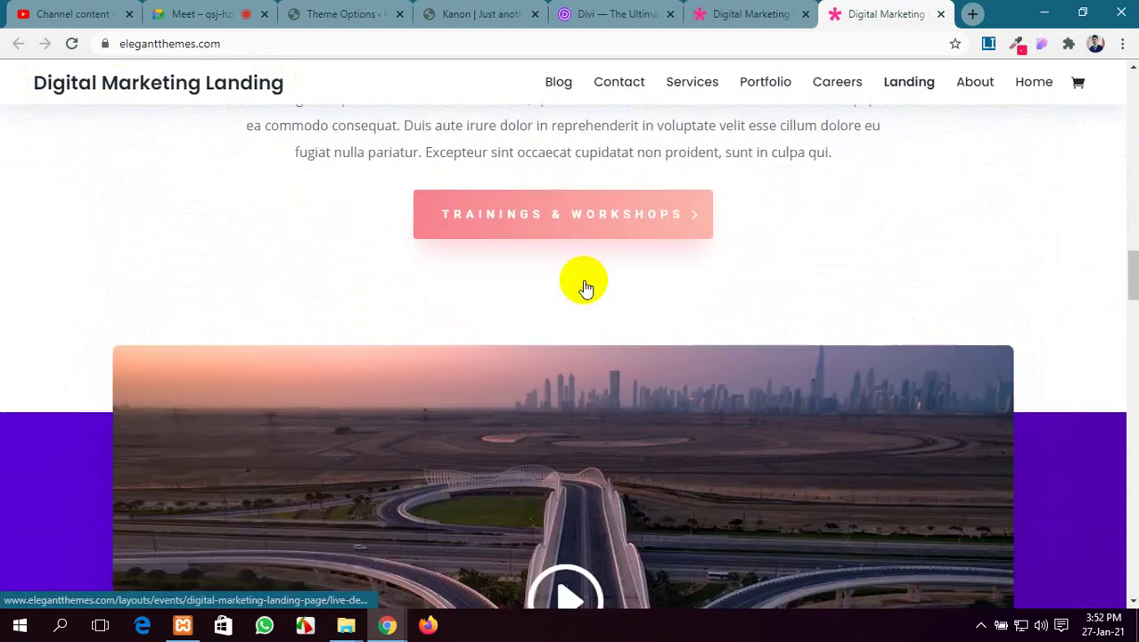
scroll(577, 307, "down", 3)
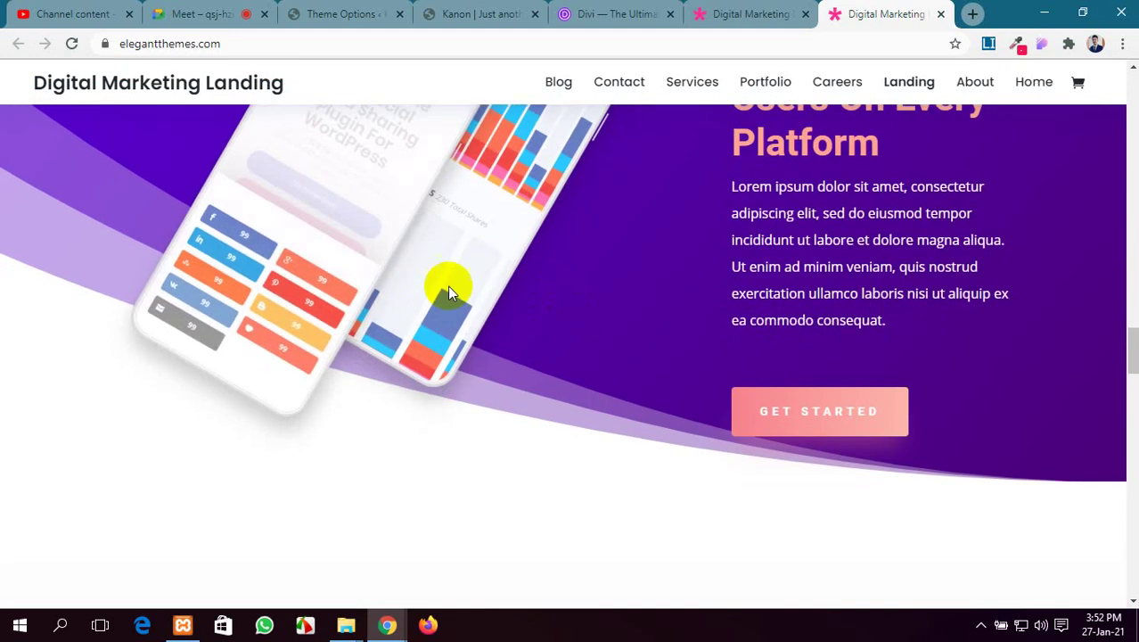
scroll(447, 285, "up", 2)
scroll(859, 275, "down", 2)
scroll(859, 178, "up", 3)
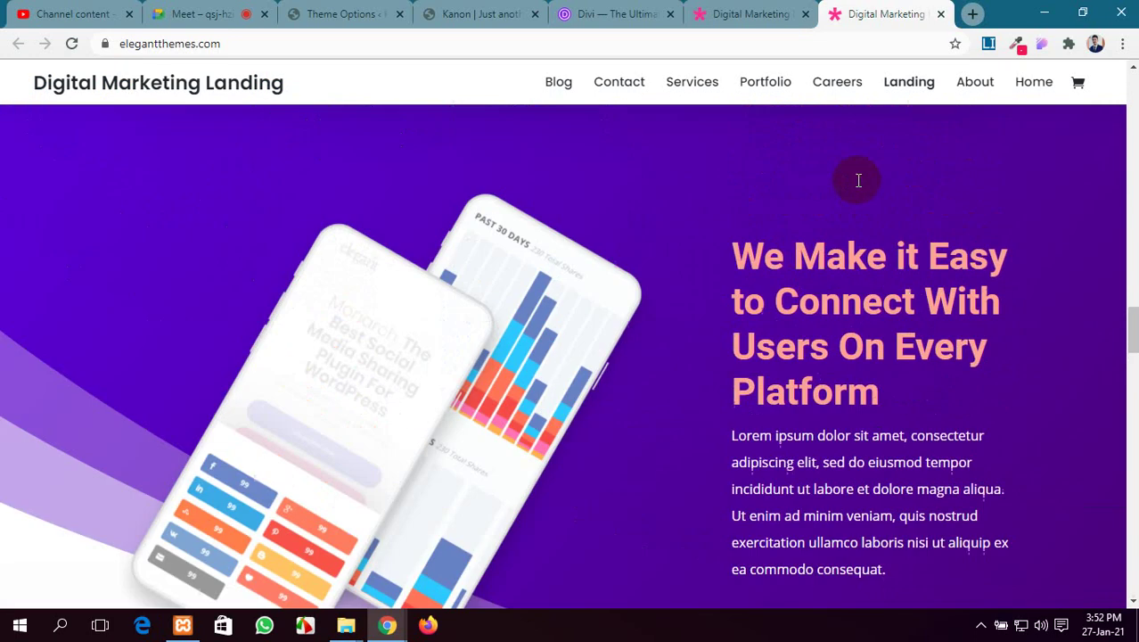
scroll(452, 464, "down", 8)
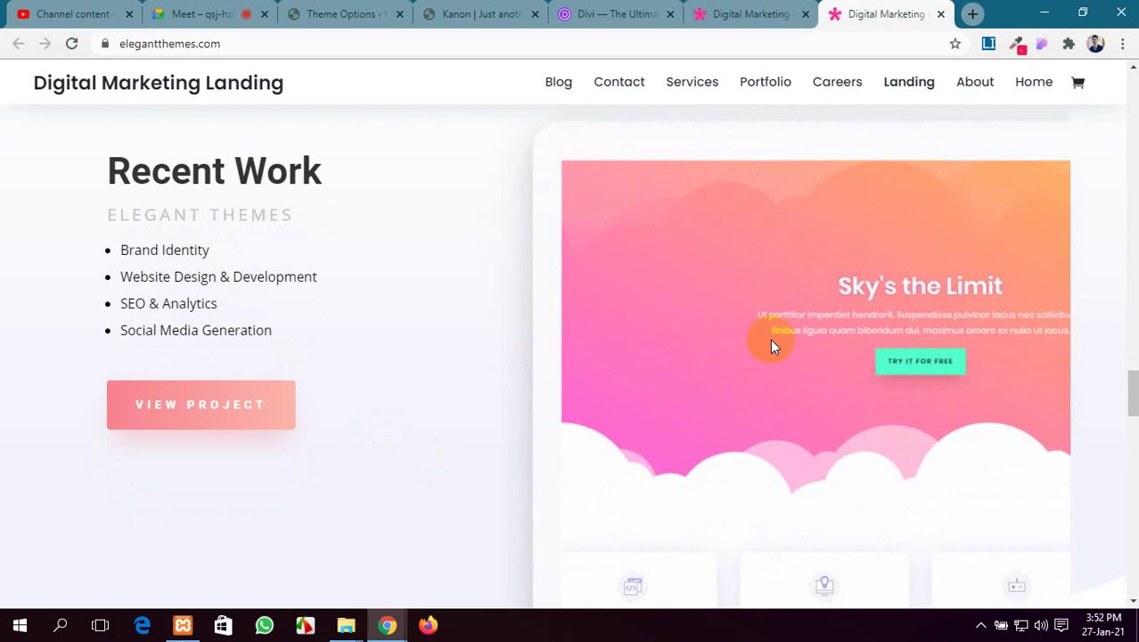
scroll(786, 337, "down", 9)
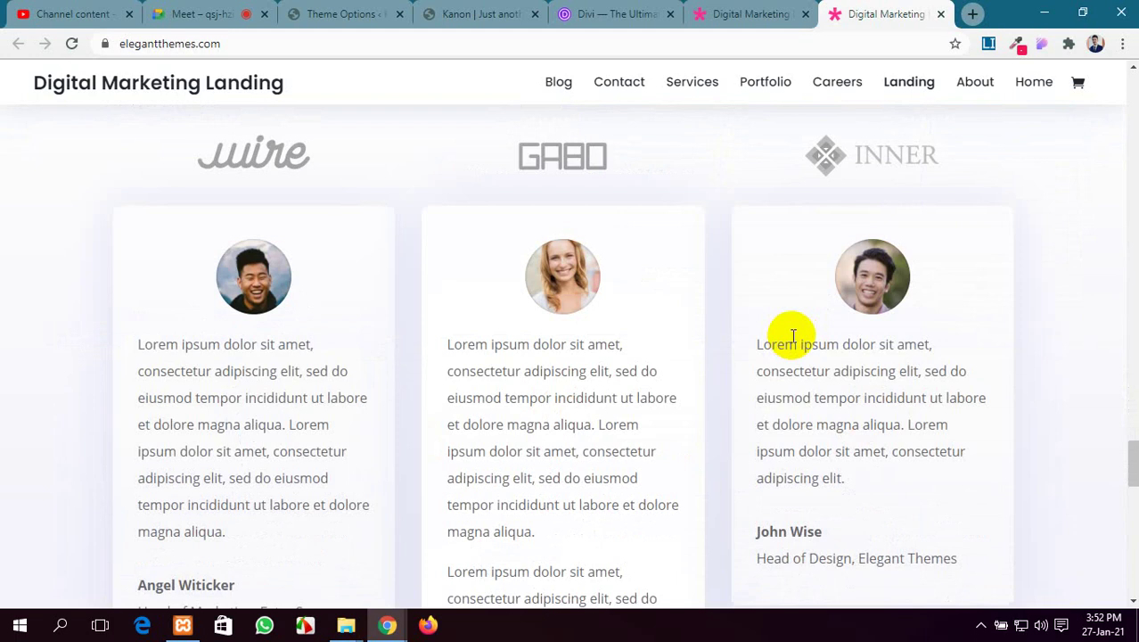
scroll(793, 335, "down", 15)
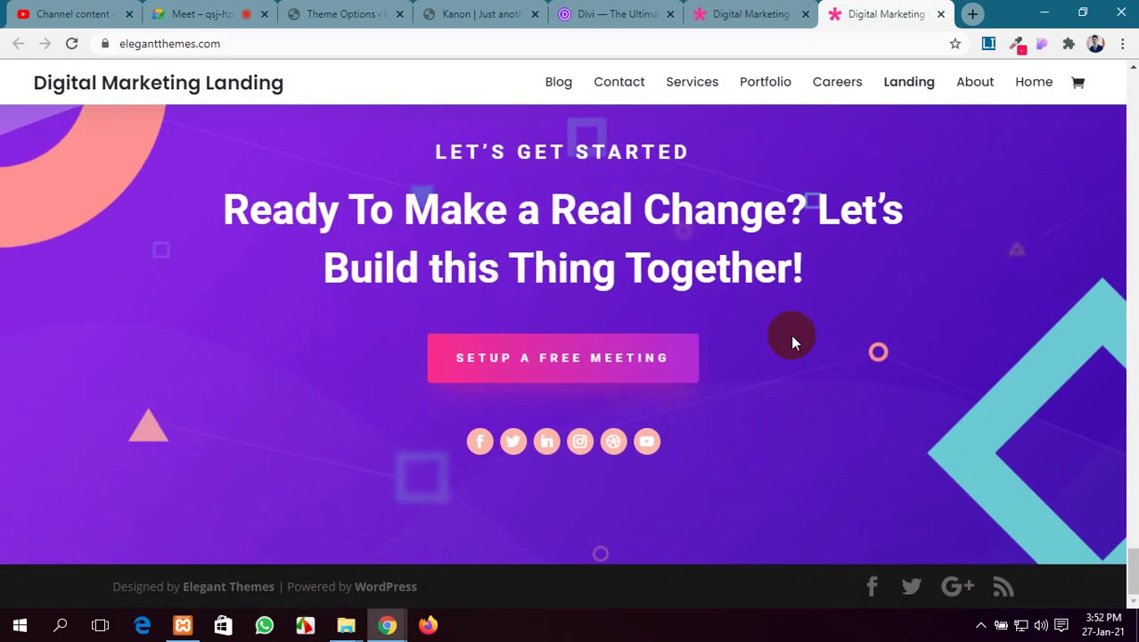
scroll(790, 334, "up", 3)
scroll(781, 332, "down", 3)
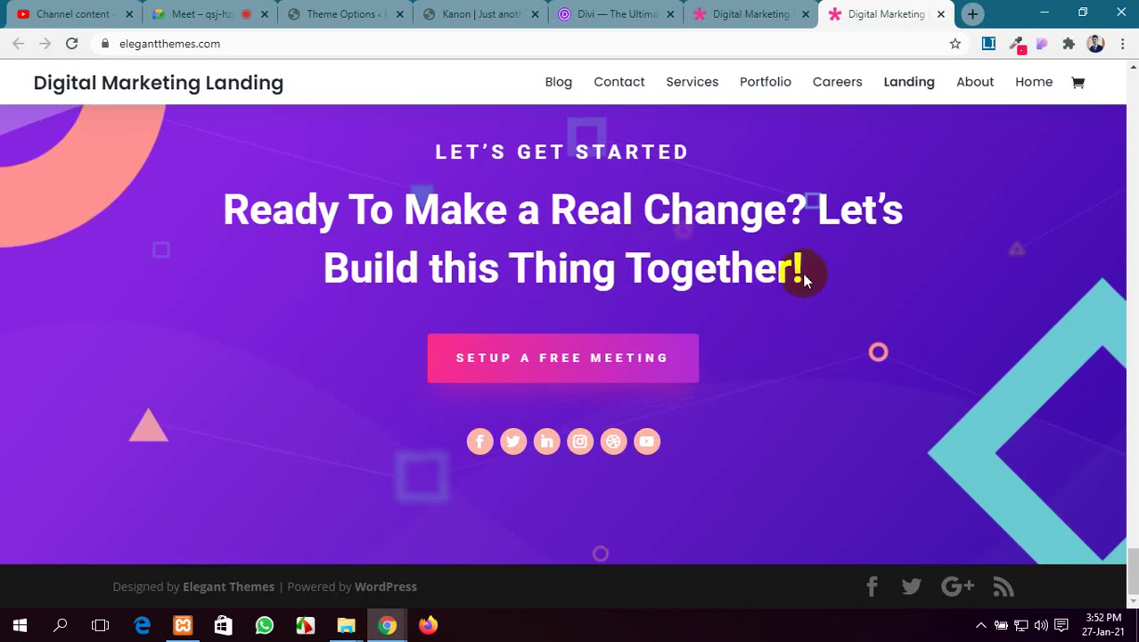
left_click_drag(796, 275, 229, 179)
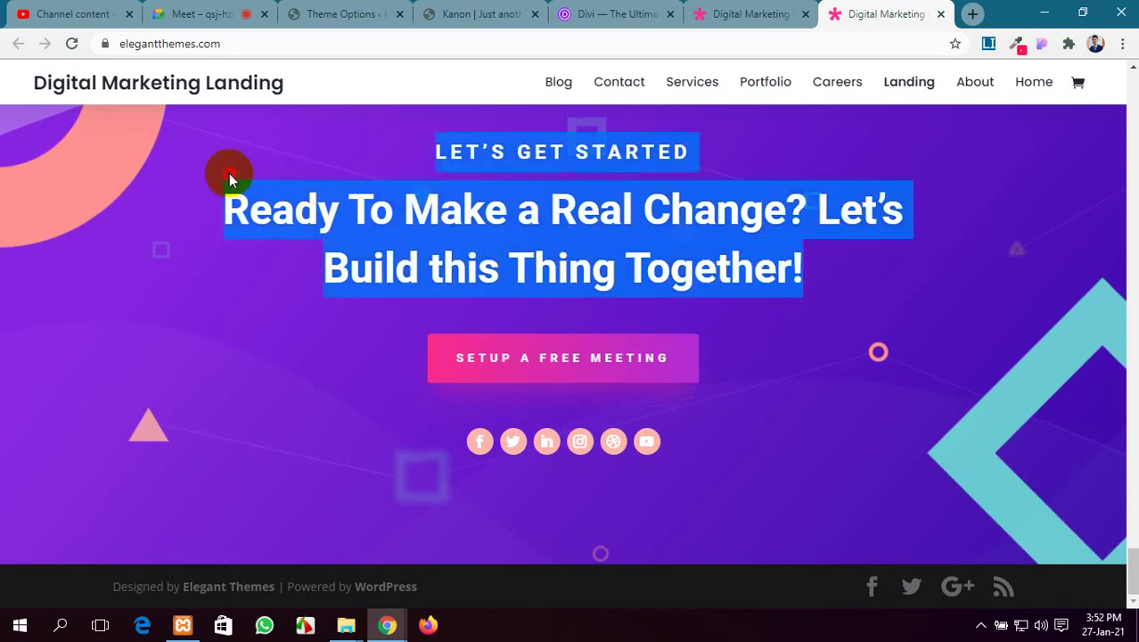
scroll(161, 269, "up", 2)
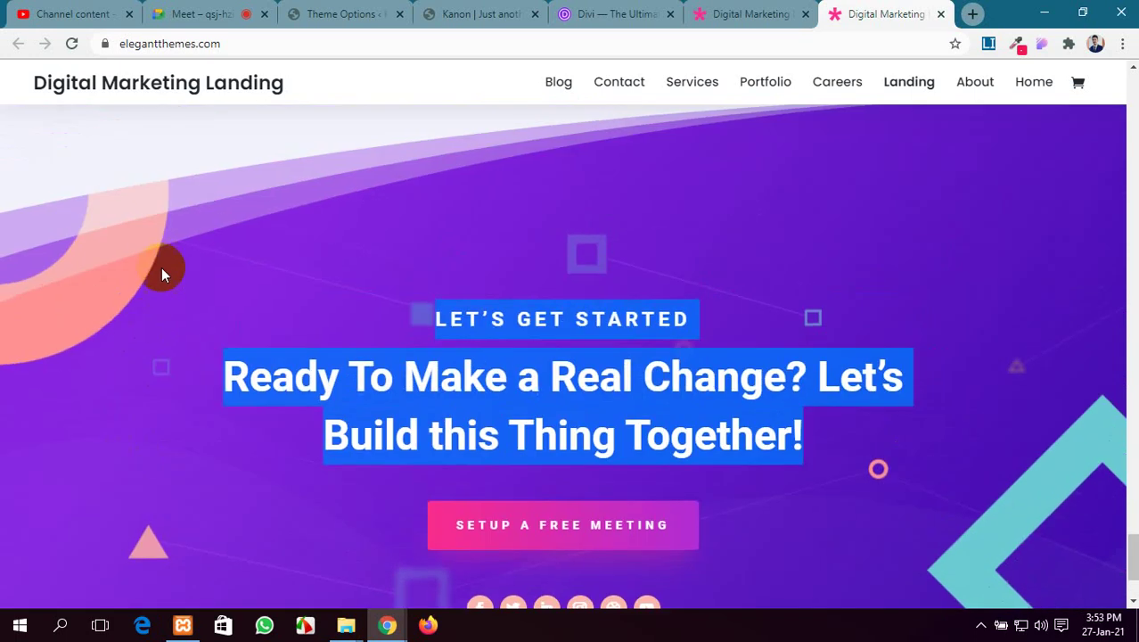
scroll(176, 261, "up", 5)
scroll(177, 261, "up", 12)
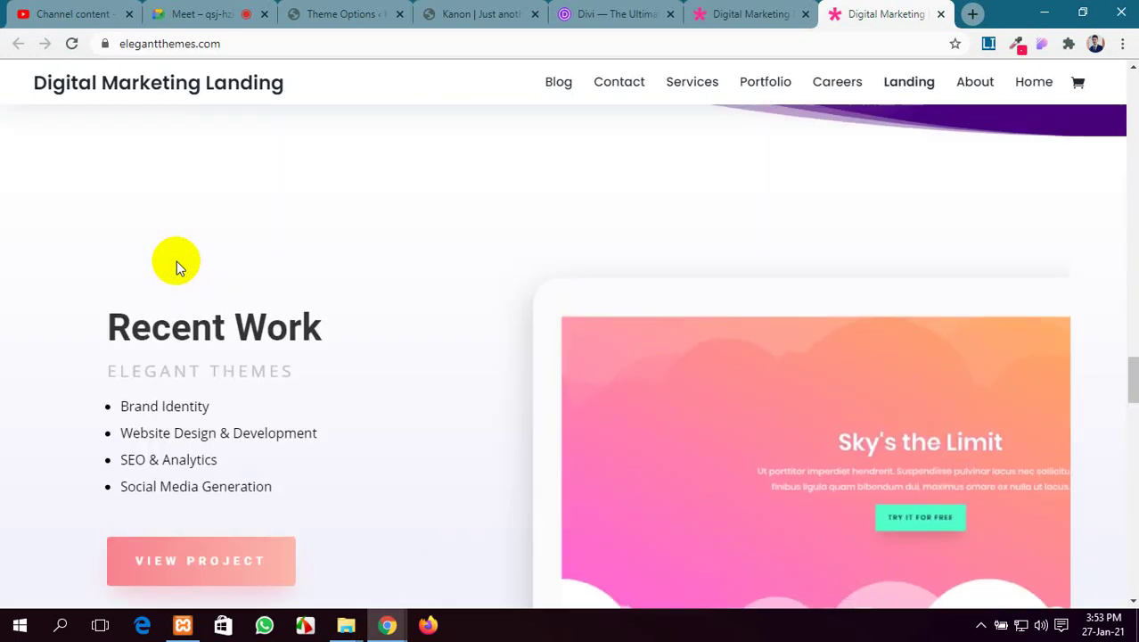
scroll(177, 261, "up", 8)
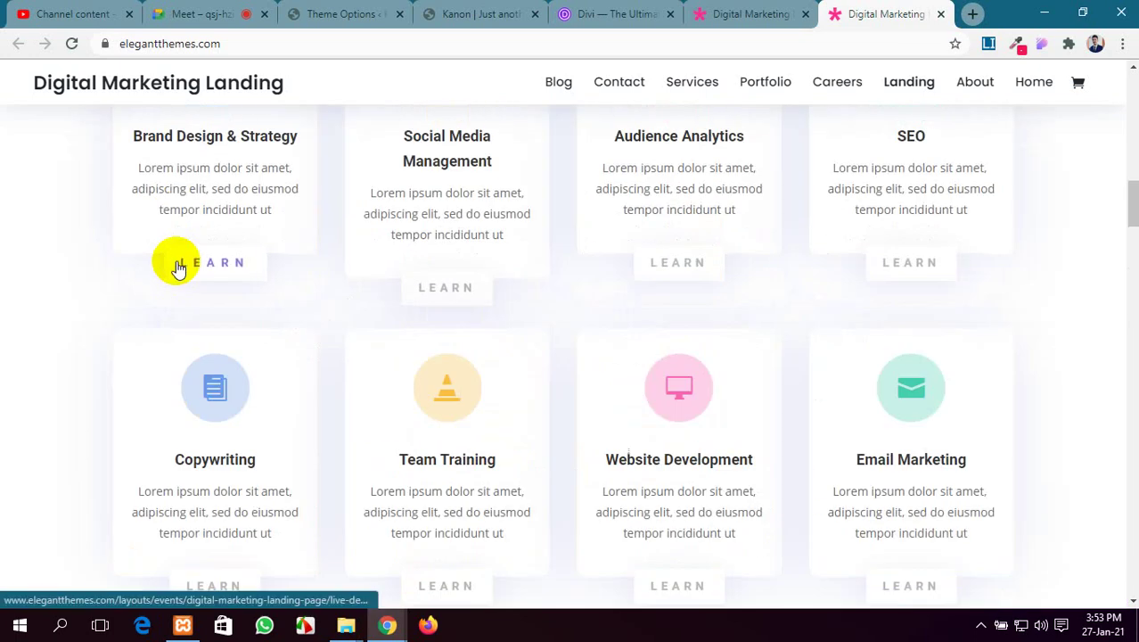
left_click(185, 12)
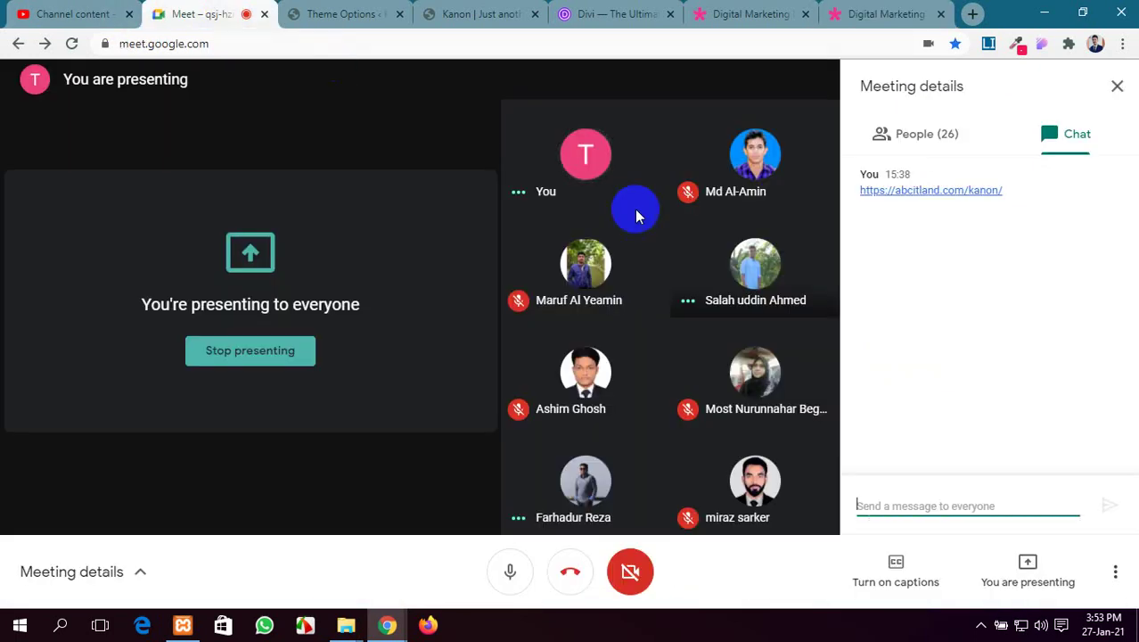
left_click(913, 134)
left_click(891, 9)
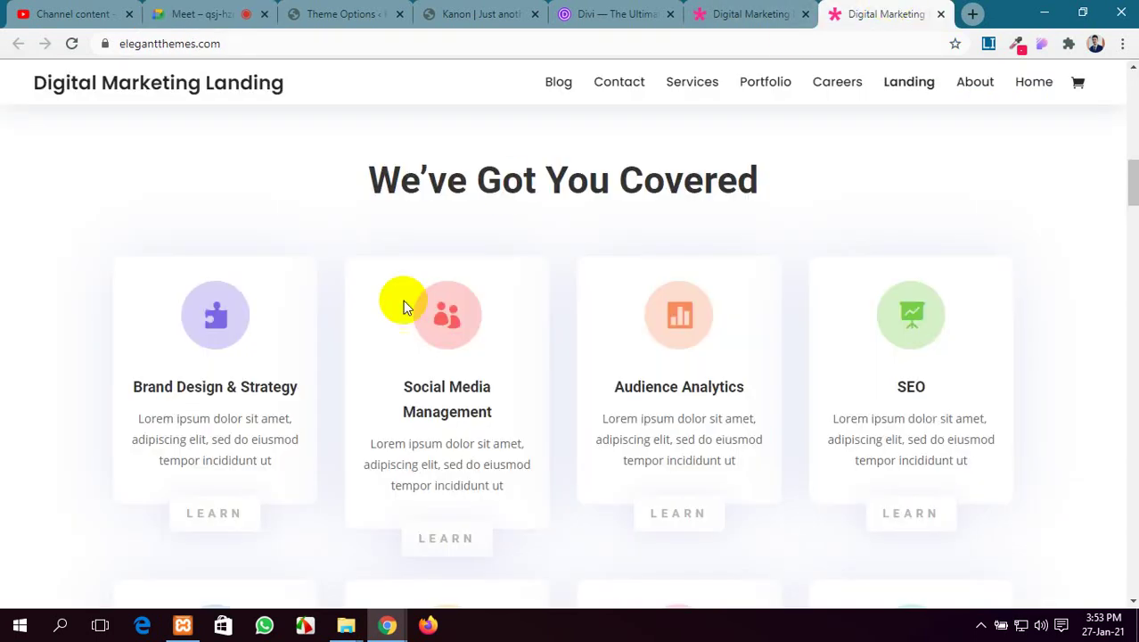
scroll(399, 318, "up", 10)
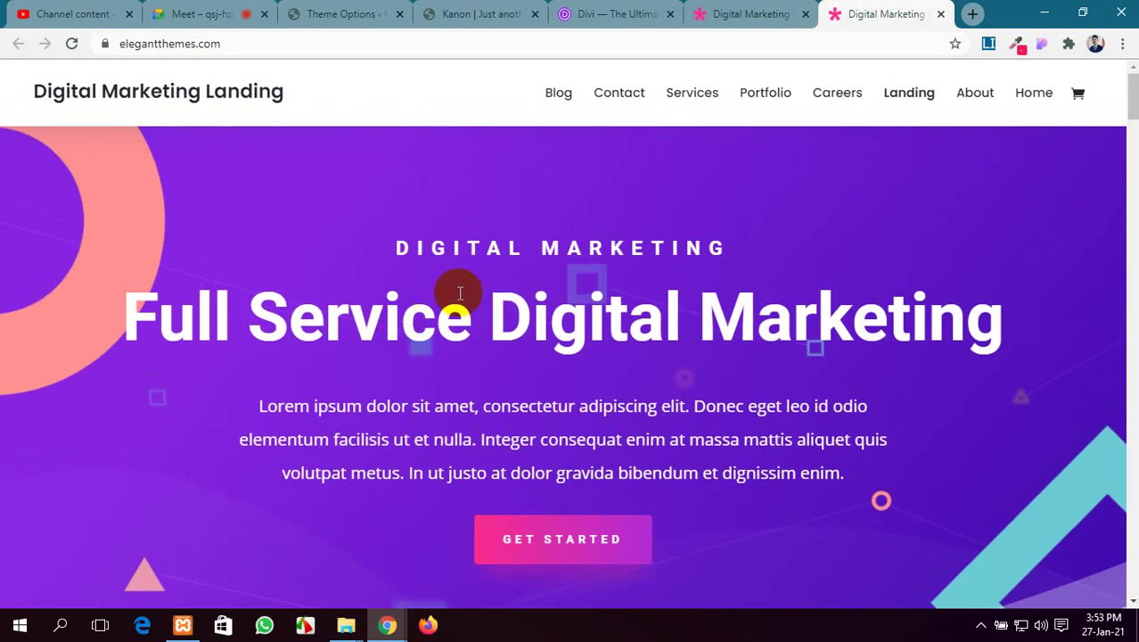
scroll(457, 290, "down", 2)
scroll(481, 275, "up", 3)
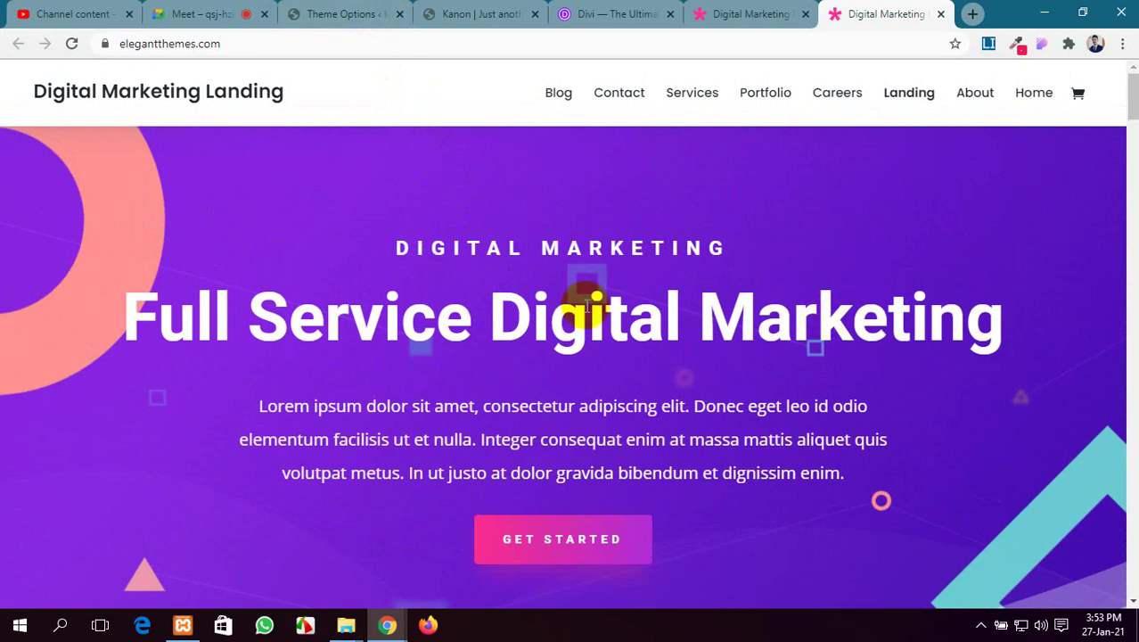
scroll(509, 311, "down", 4)
scroll(509, 307, "up", 3)
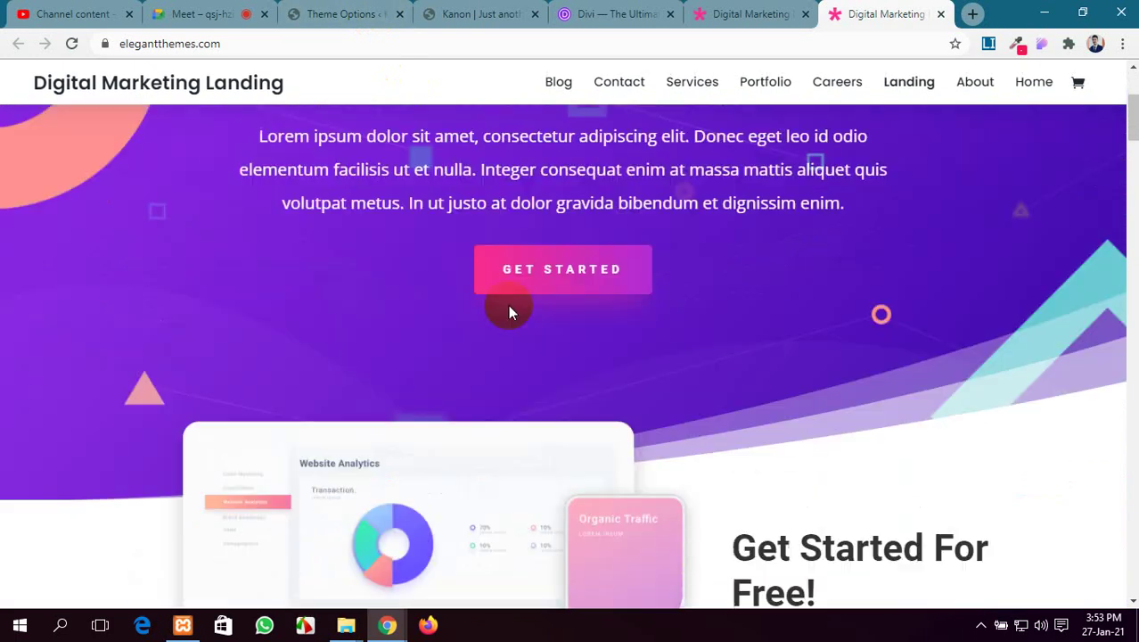
scroll(713, 375, "down", 3)
scroll(782, 374, "down", 10)
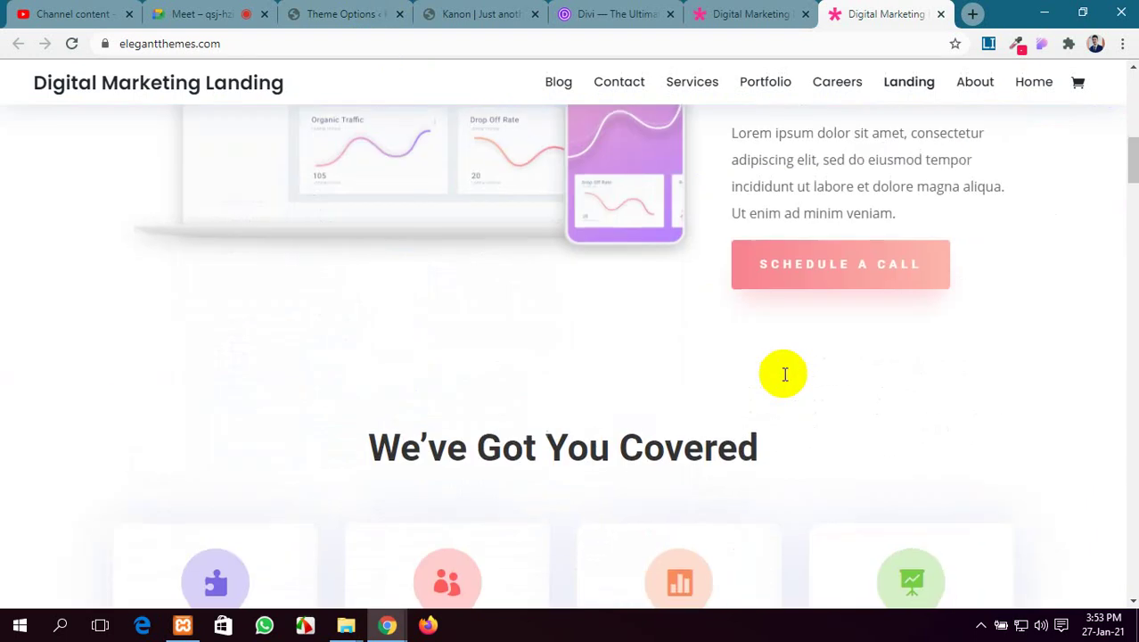
Close both Digital Marketing demo tabs and select the Divi gallery page URL
left_click(940, 14)
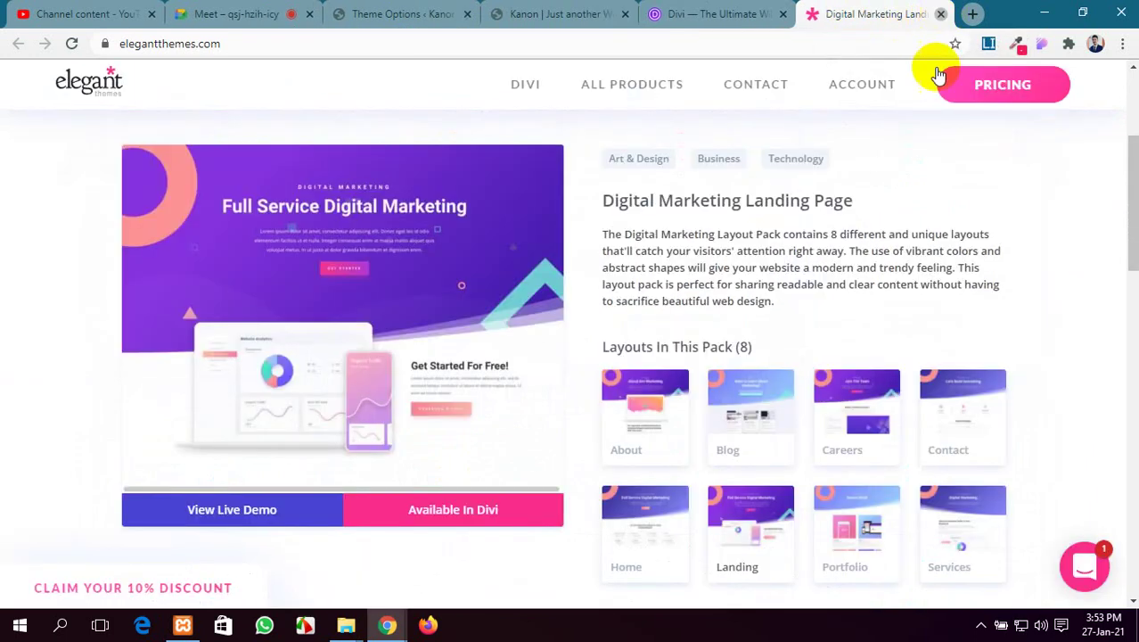
key("ctrl+w")
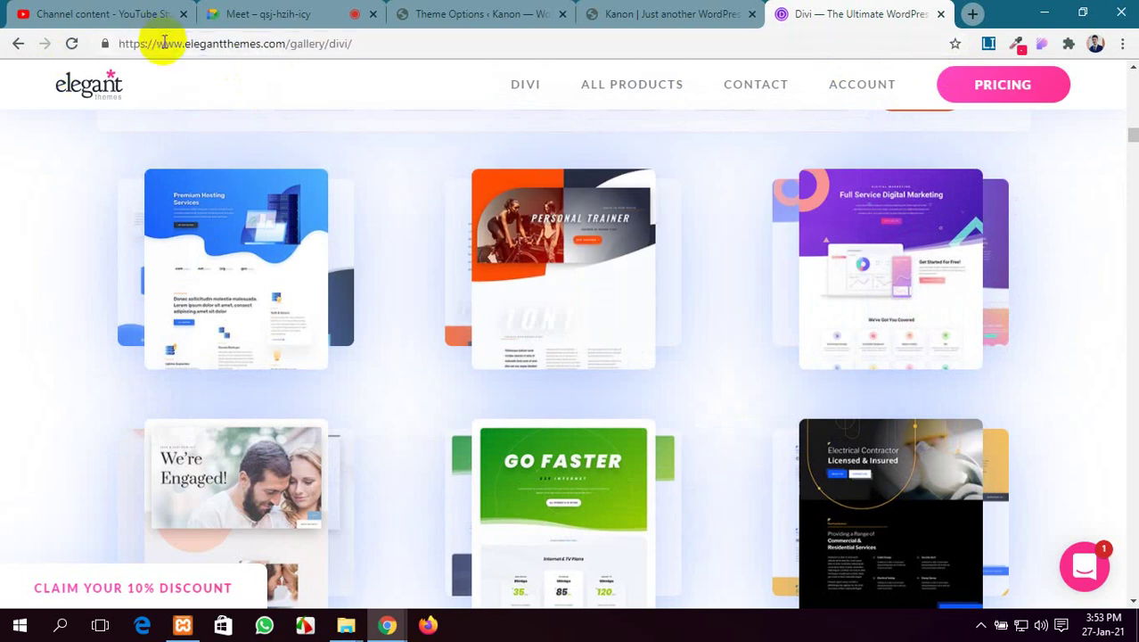
left_click(161, 46)
key("ctrl+c")
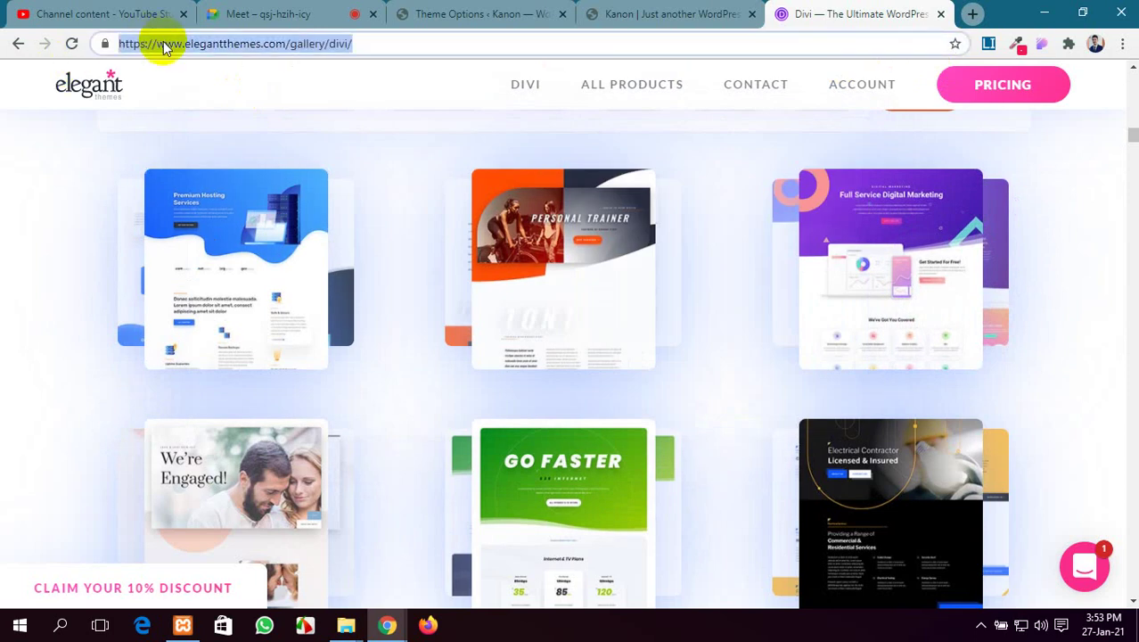
Close YouTube Studio and send the Divi gallery link in the Google Meet chat
left_click(139, 11)
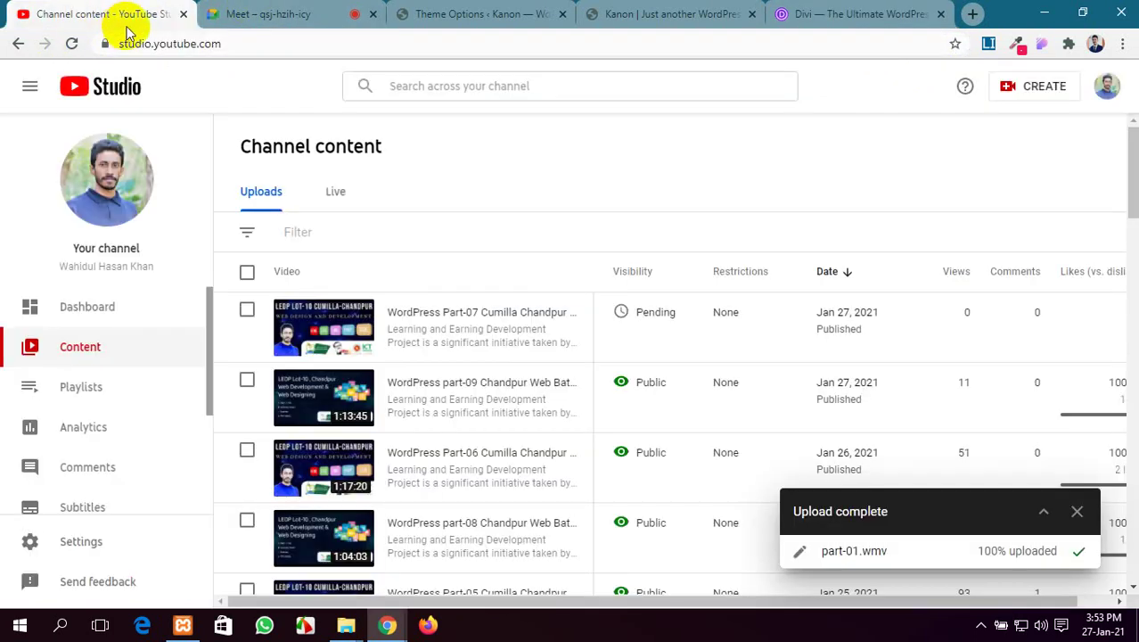
left_click(182, 14)
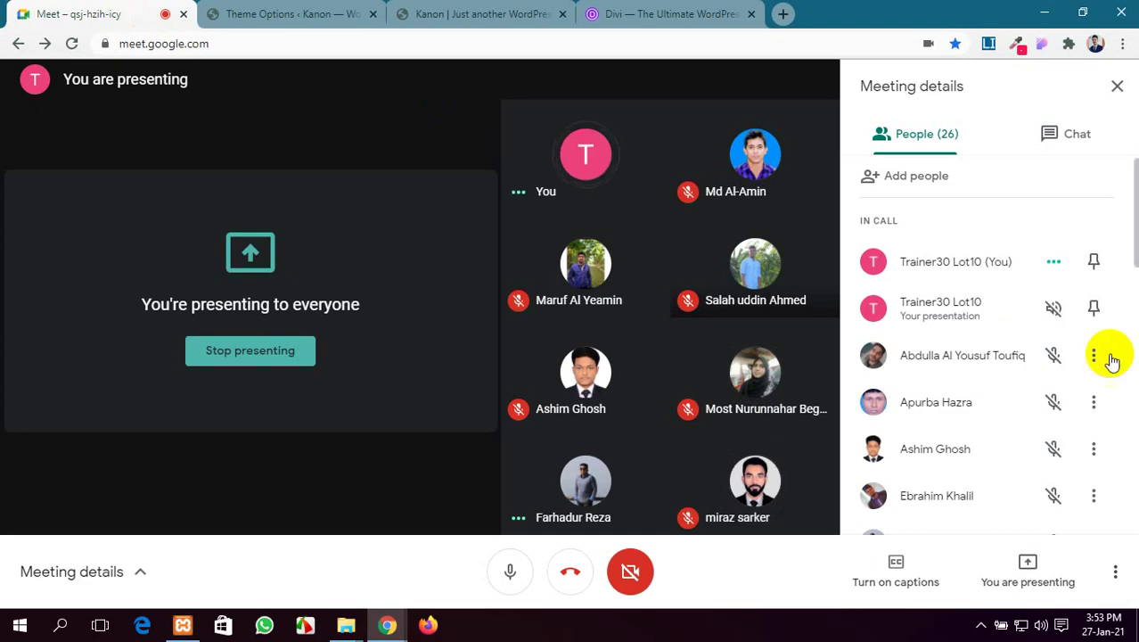
left_click(1049, 141)
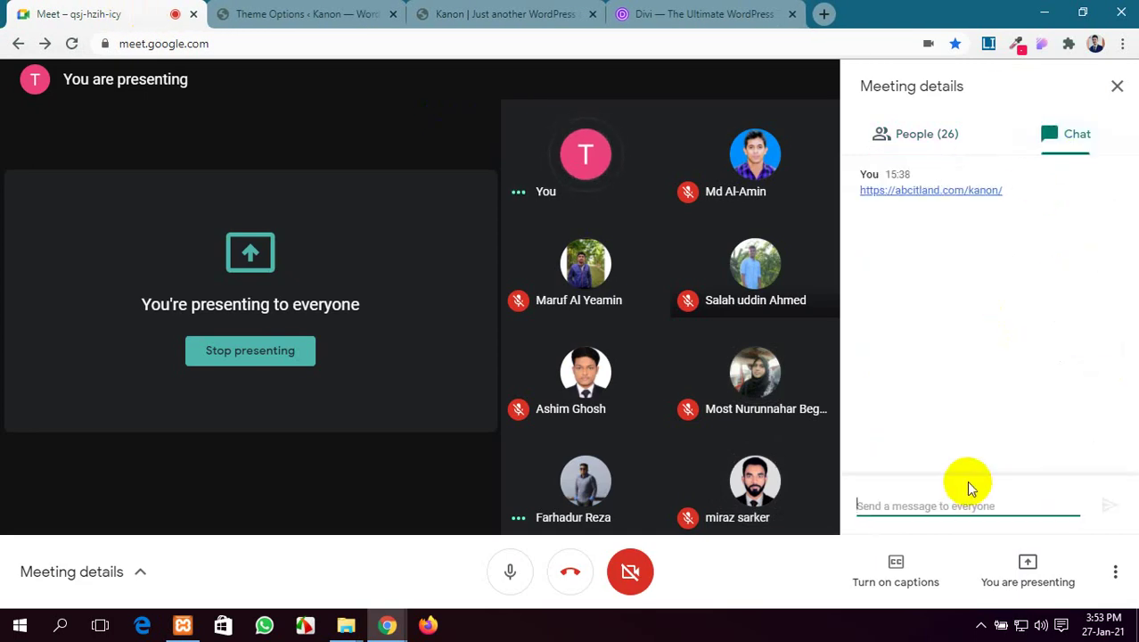
key("ctrl+v")
key("Return")
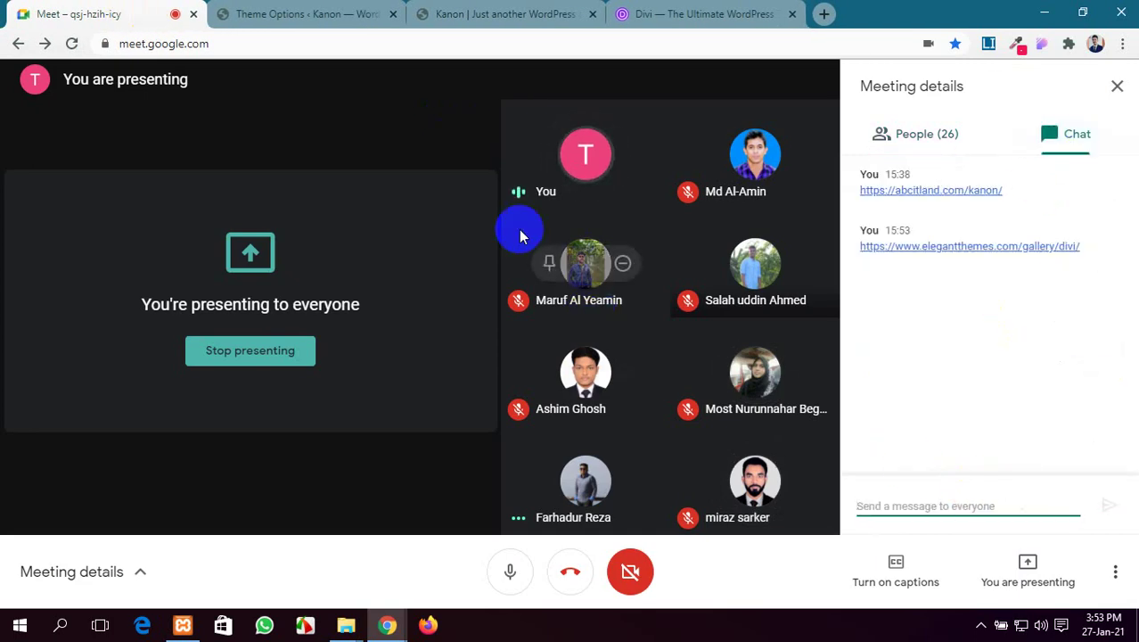
left_click(328, 13)
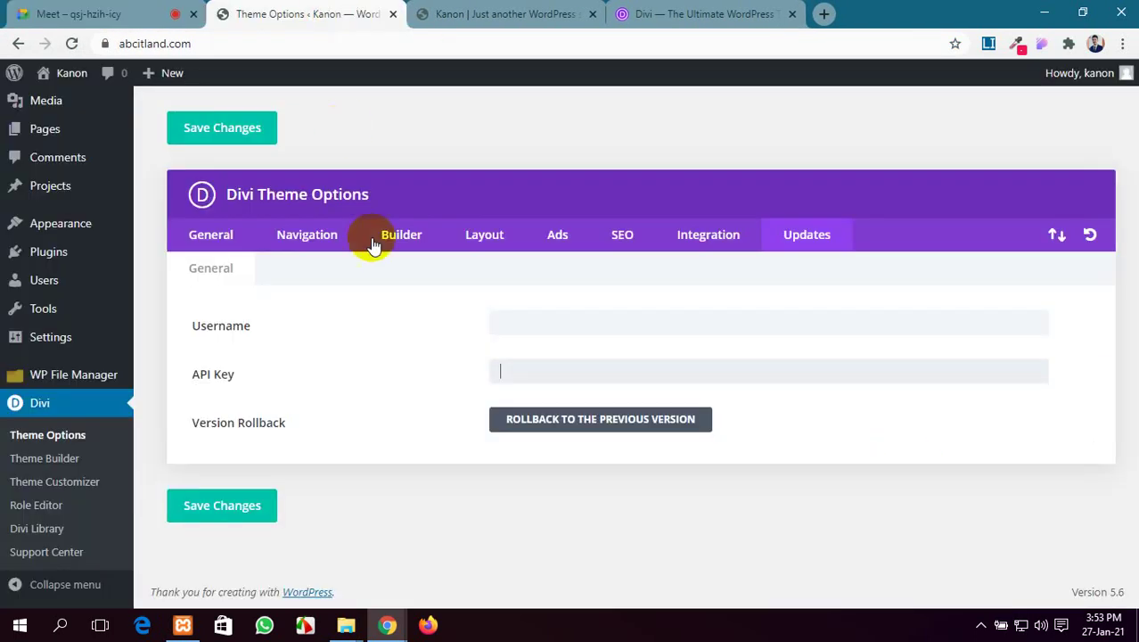
Close the Divi gallery page, leaving the Theme Options and Google Meet tabs open
left_click(704, 13)
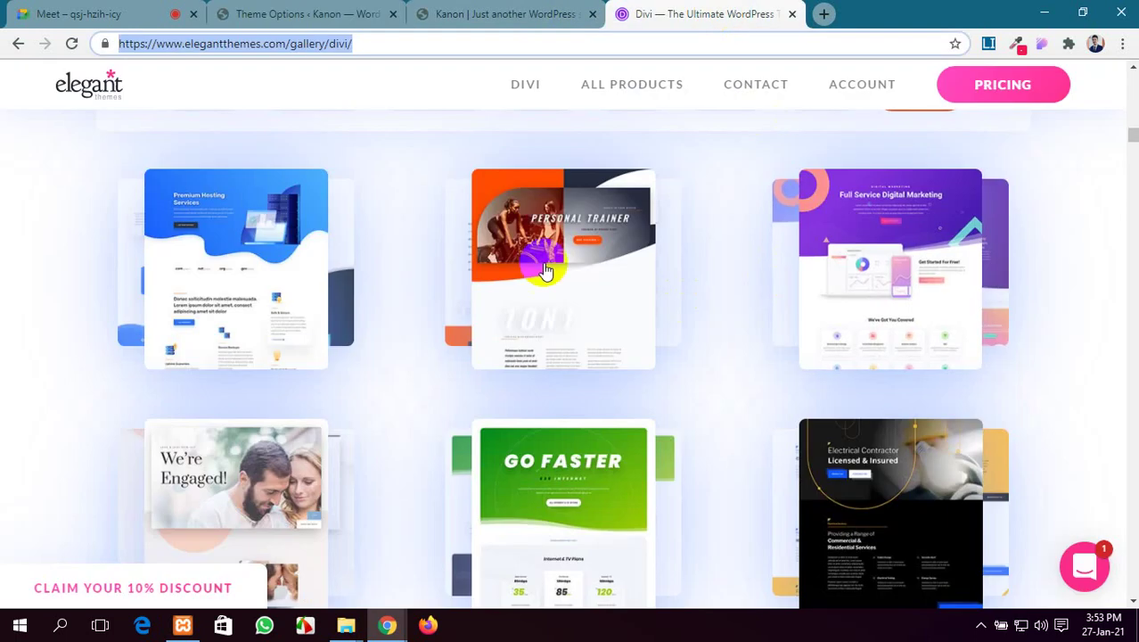
left_click(790, 16)
left_click(312, 15)
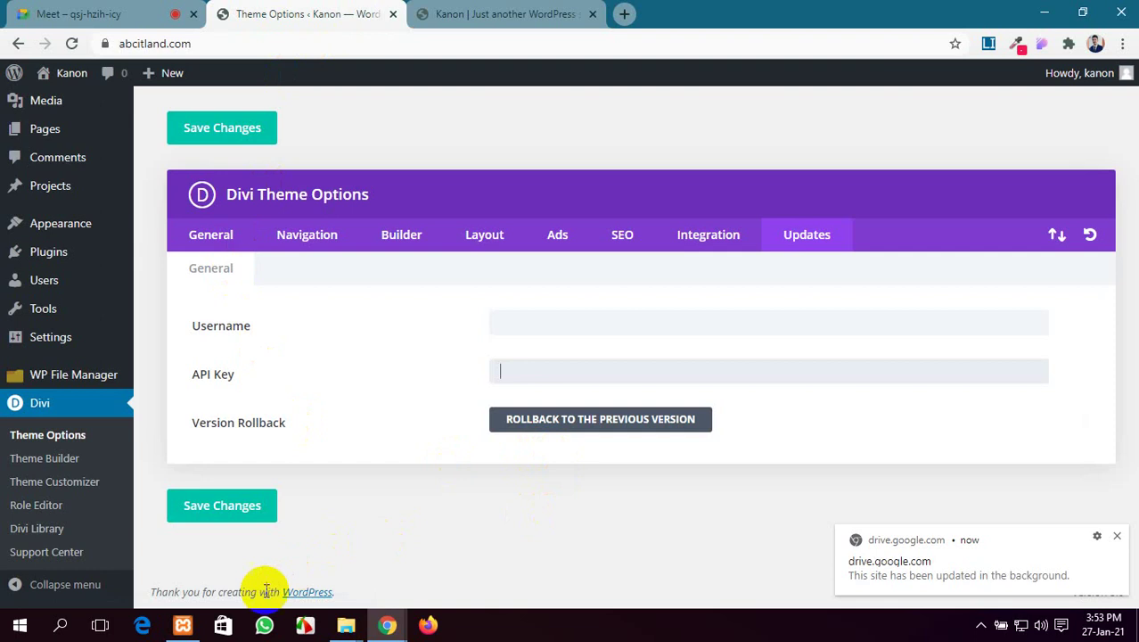
left_click(49, 10)
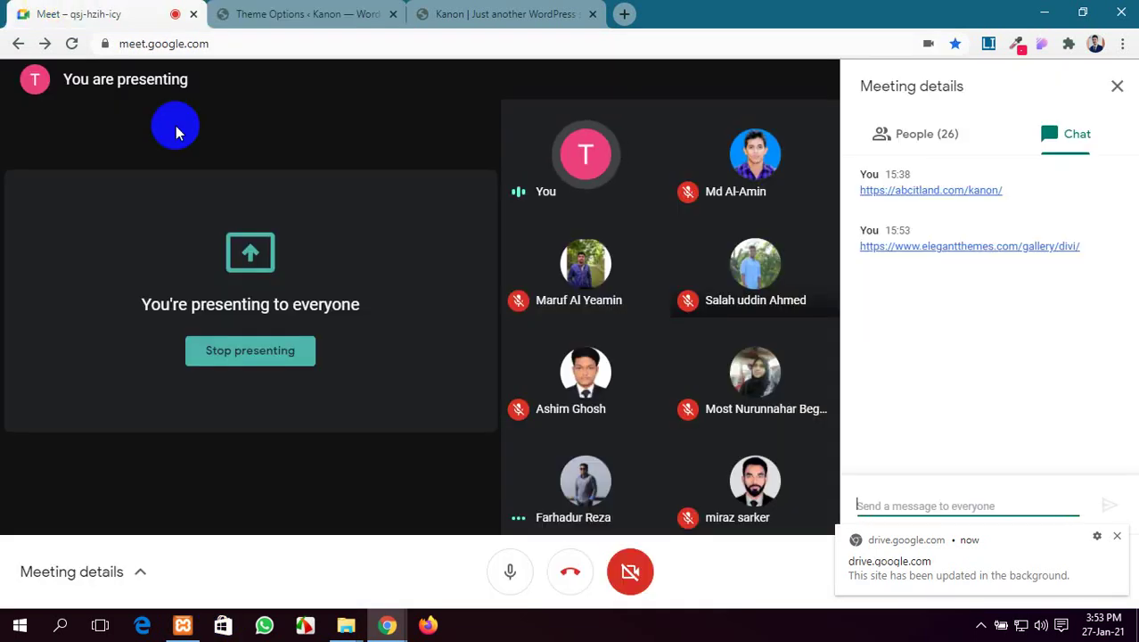
Dismiss the Drive notice and stop presenting in Google Meet, toggling the microphone
left_click(1114, 536)
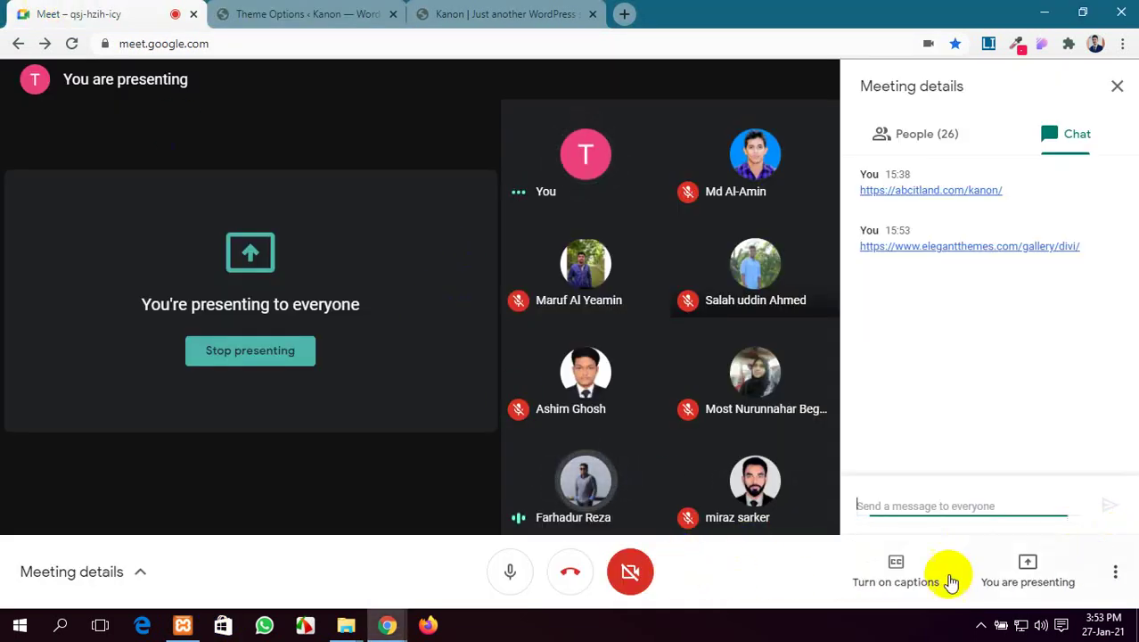
left_click(513, 574)
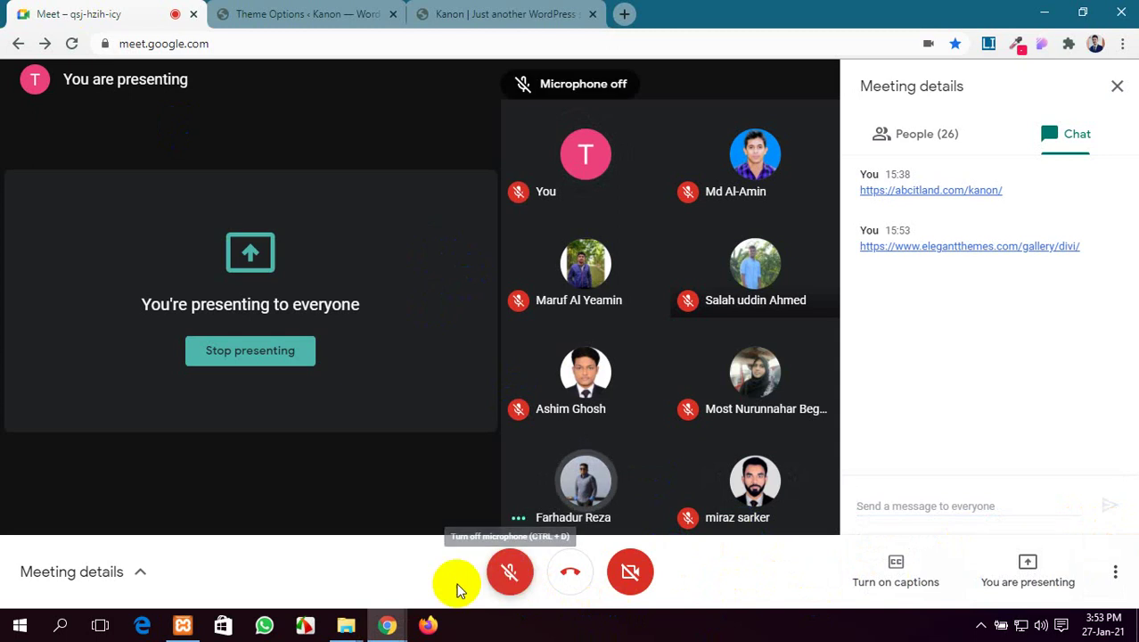
left_click(284, 352)
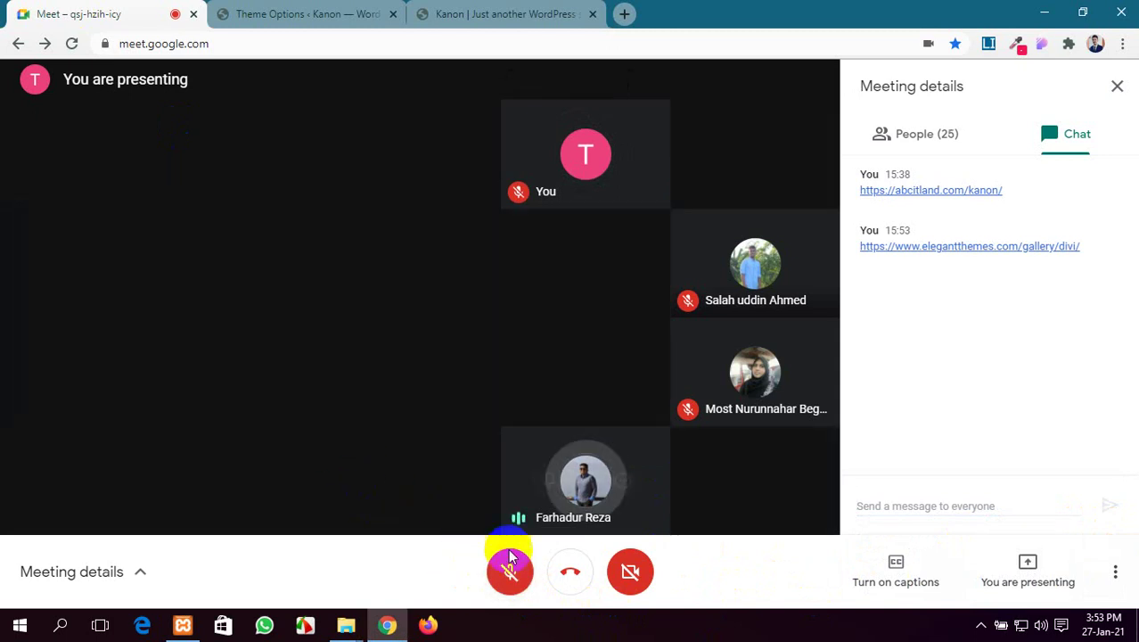
left_click(512, 574)
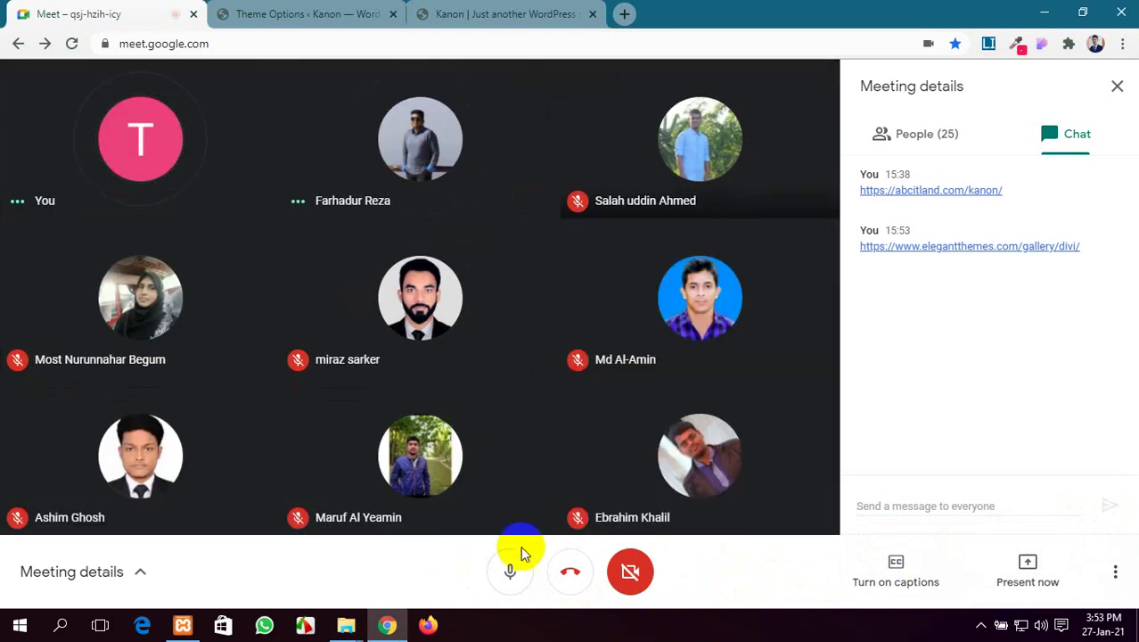
left_click(306, 627)
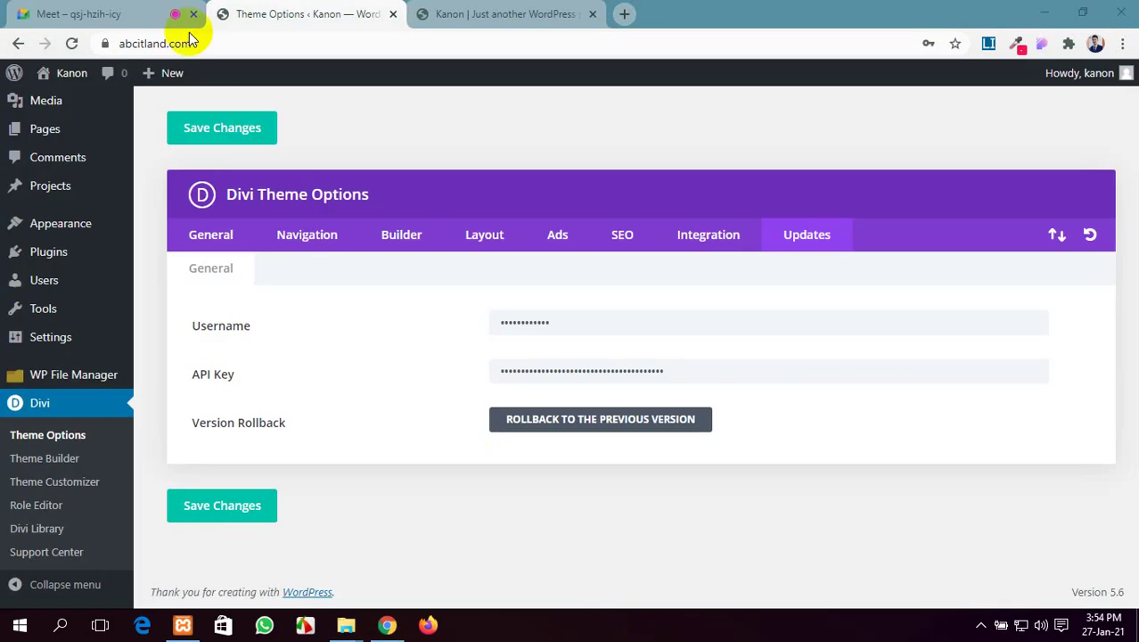
left_click(173, 20)
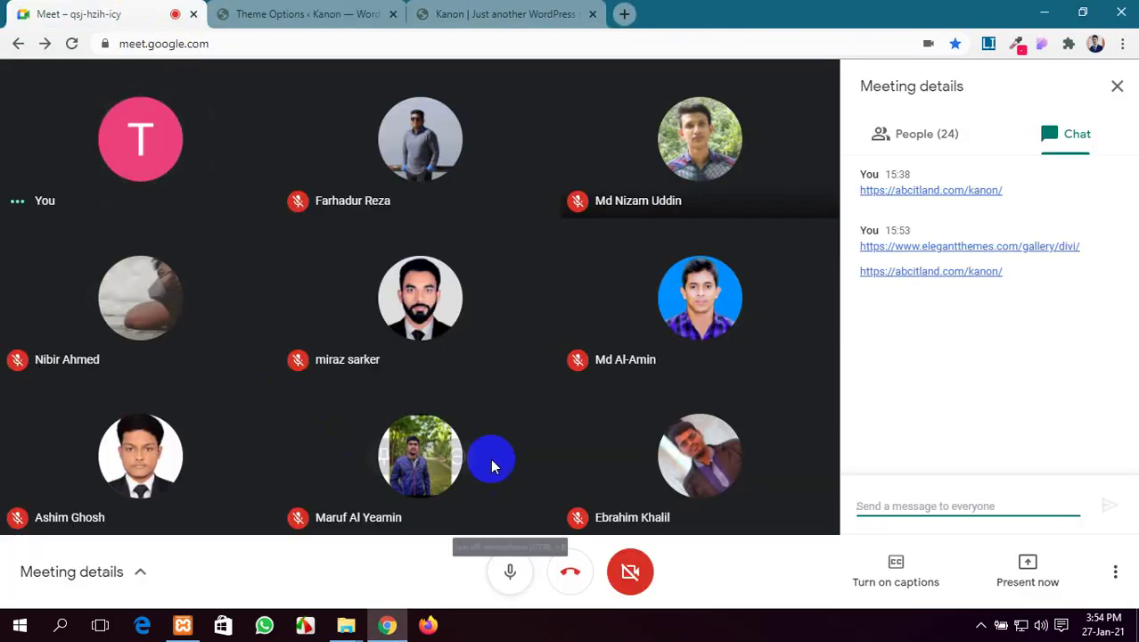
Present the entire screen again, hide the sharing notice, and return to Divi Theme Options
left_click(1014, 573)
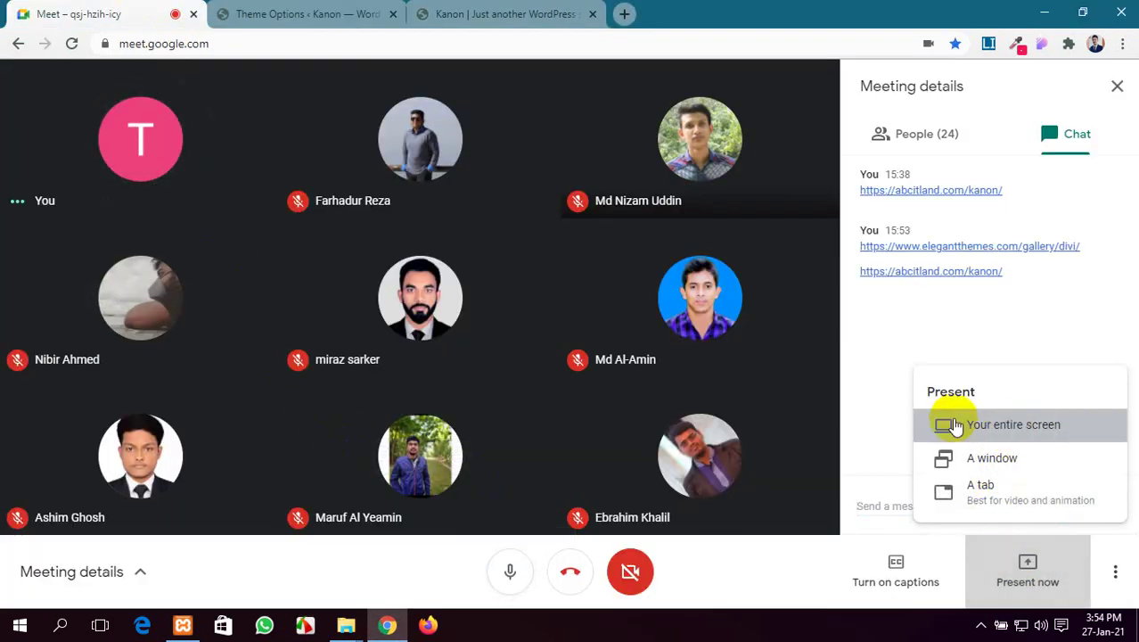
left_click(945, 426)
left_click(717, 402)
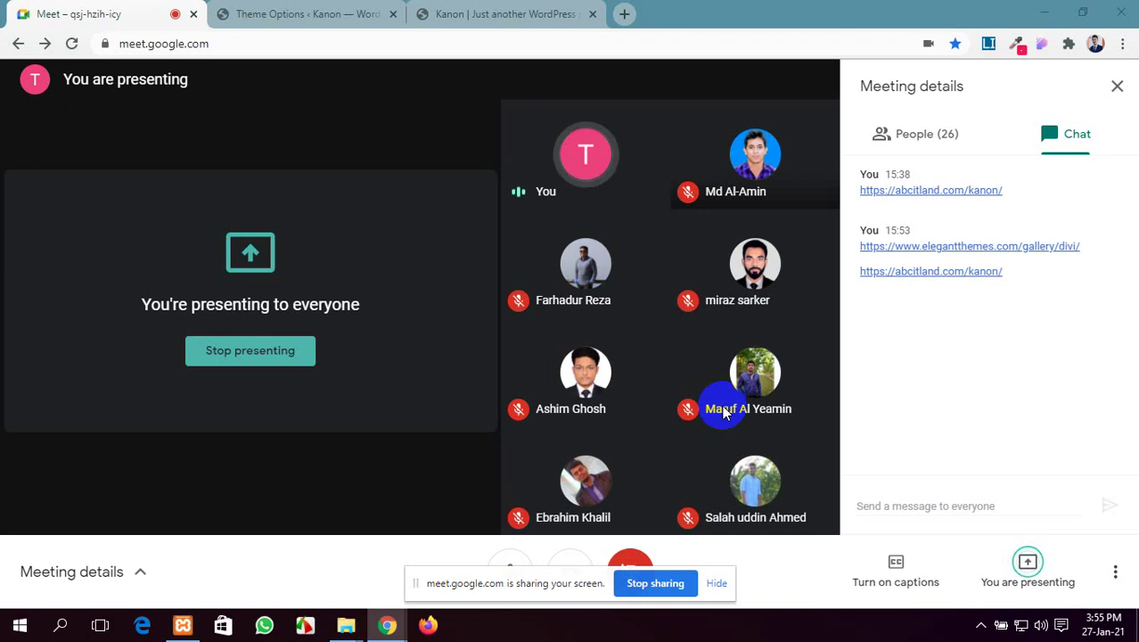
left_click(716, 584)
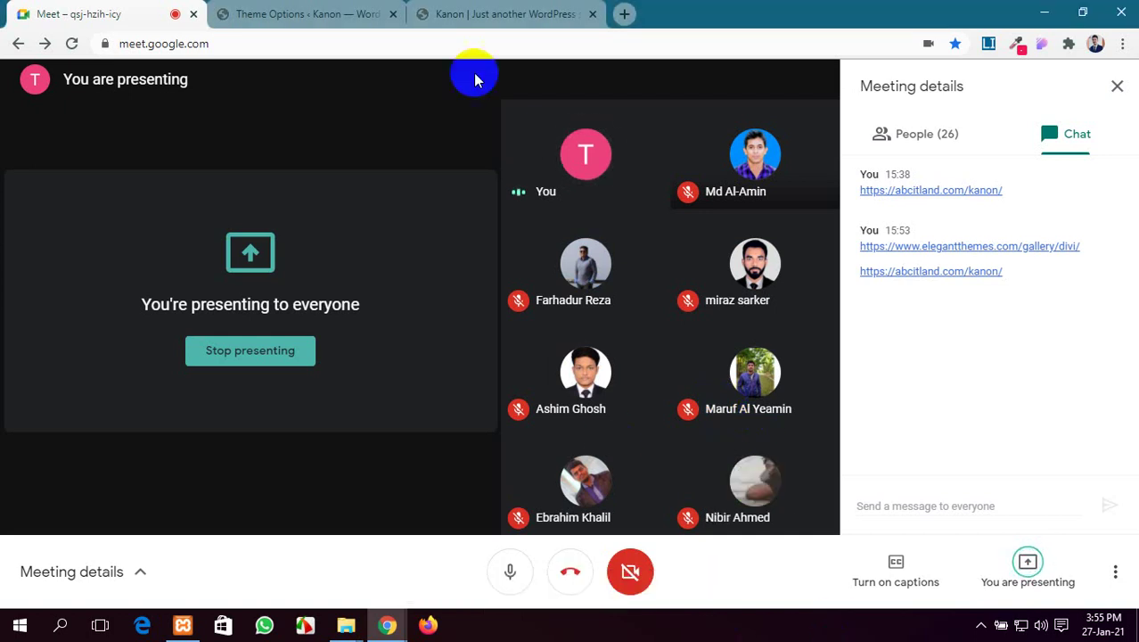
left_click(346, 11)
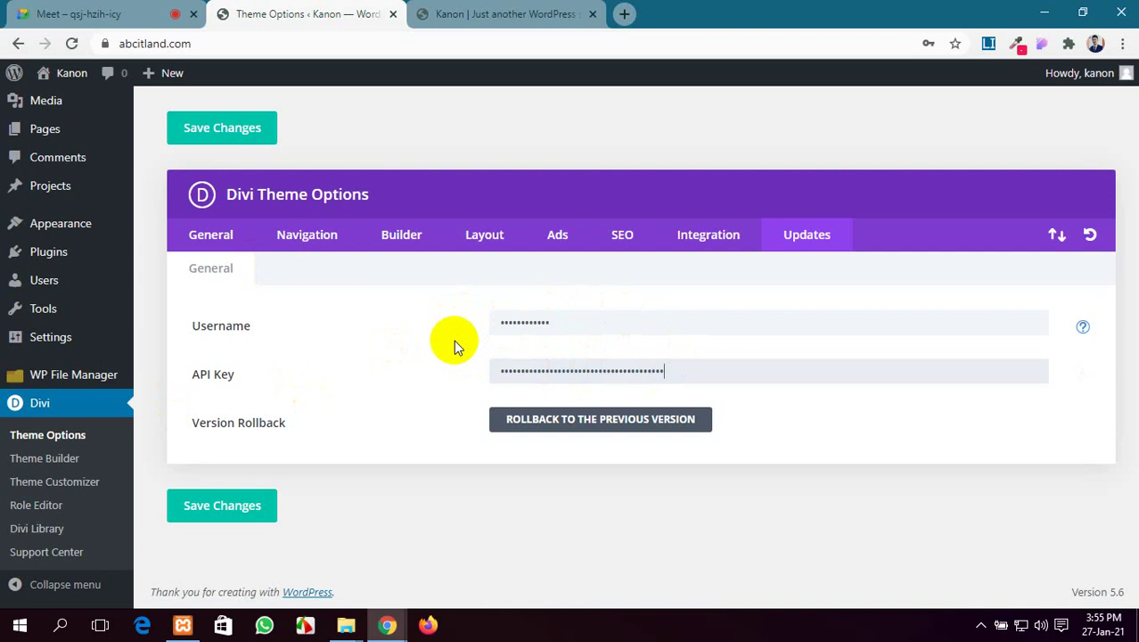
left_click(73, 43)
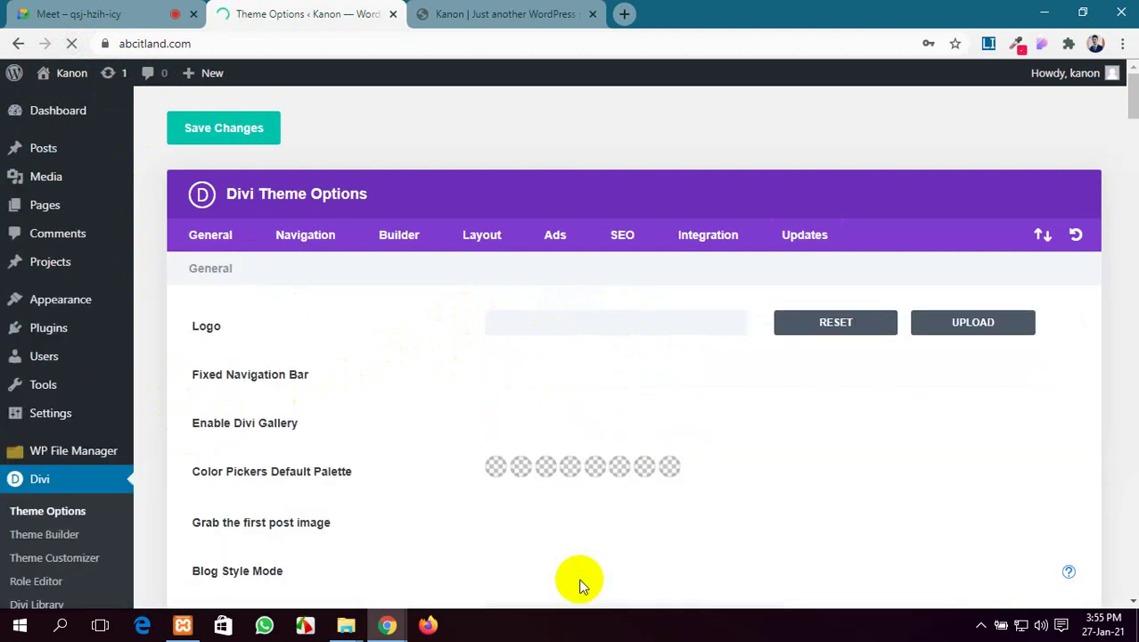
left_click(788, 244)
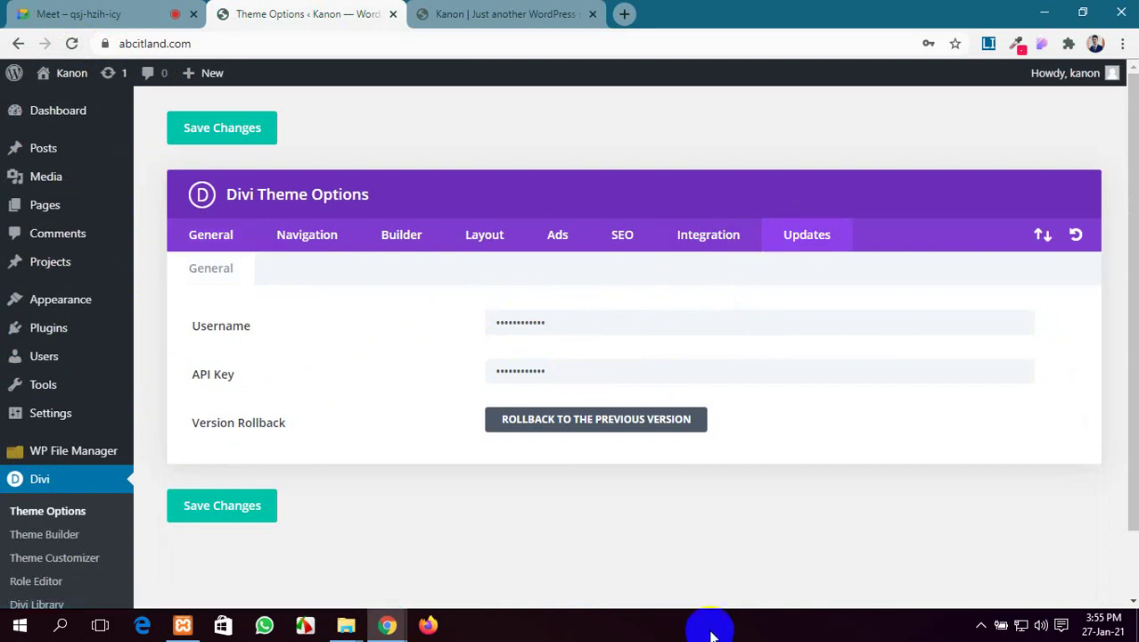
scroll(600, 460, "down", 2)
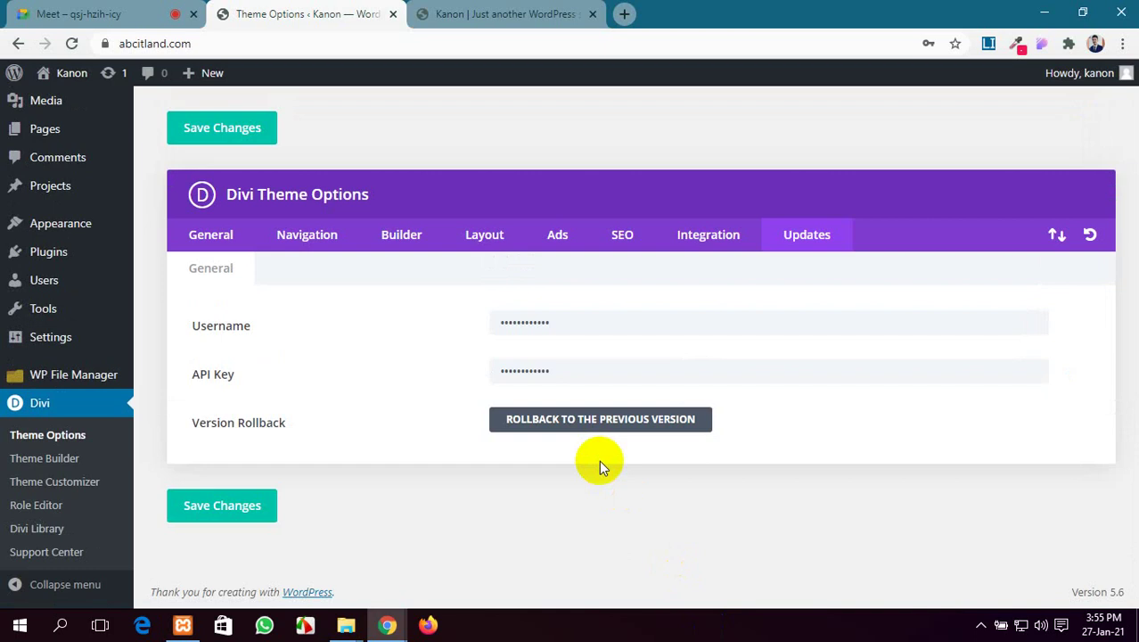
left_click(624, 13)
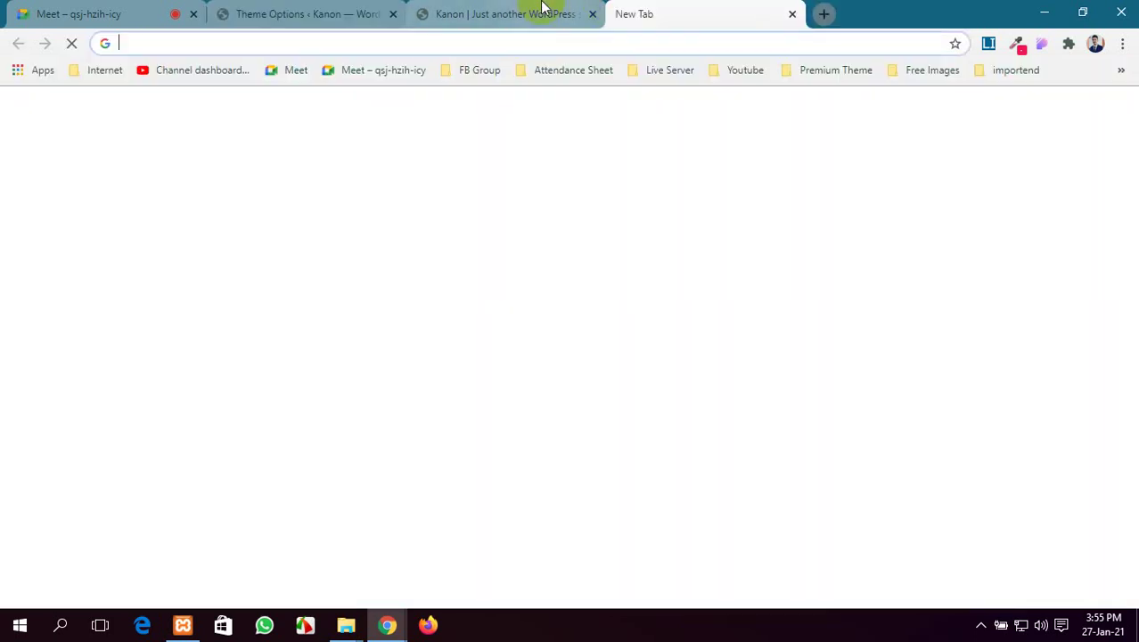
left_click(517, 9)
left_click(69, 43)
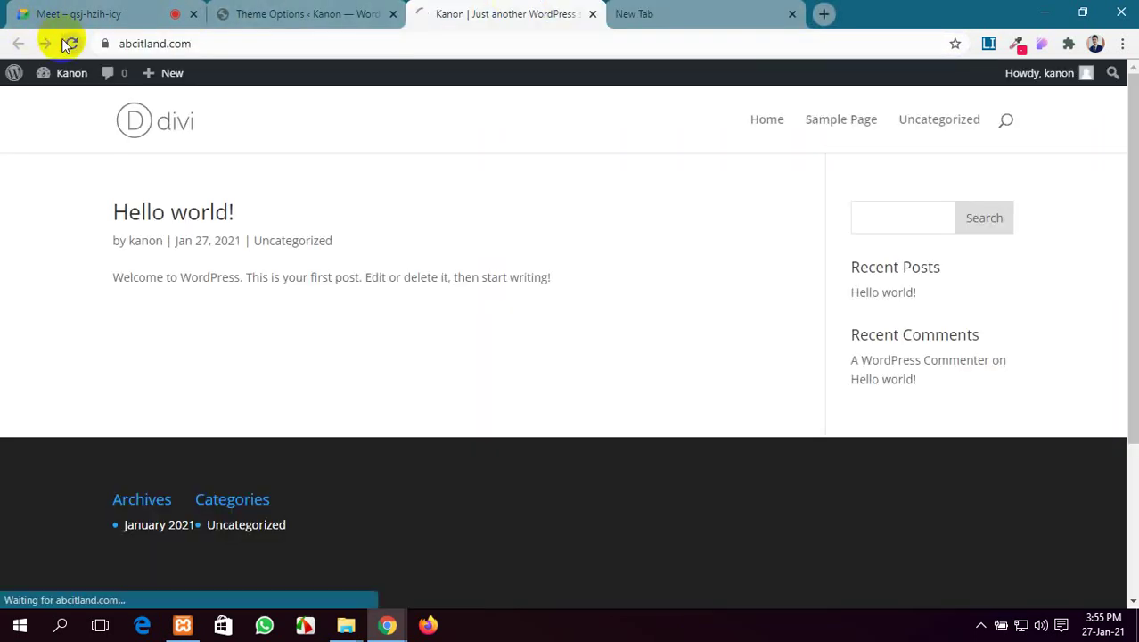
left_click(791, 14)
left_click(312, 10)
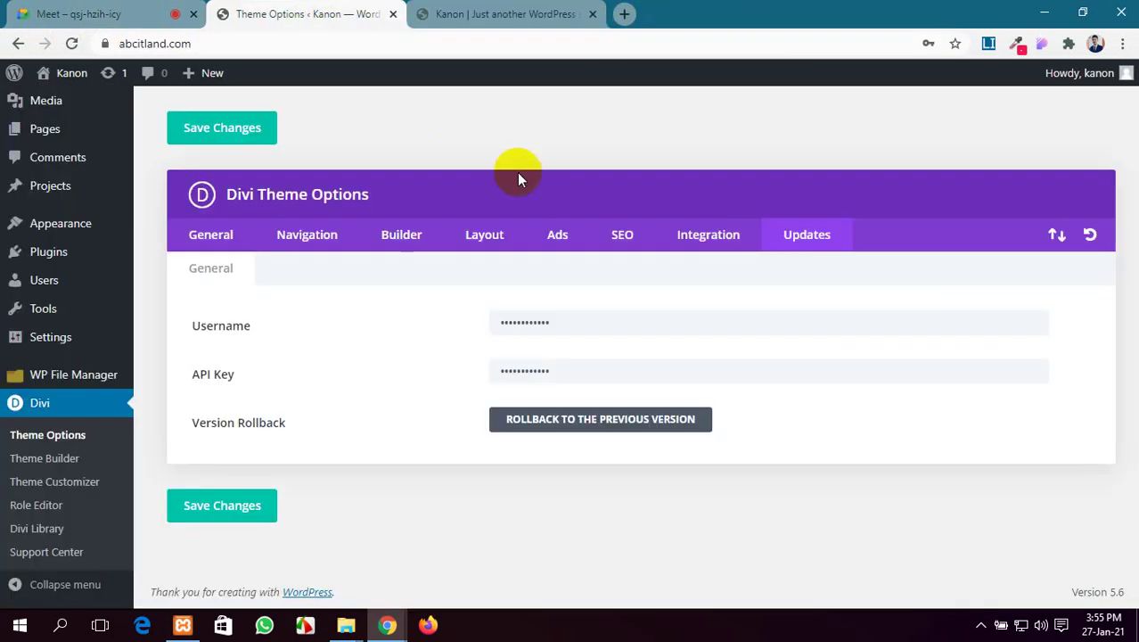
left_click(481, 9)
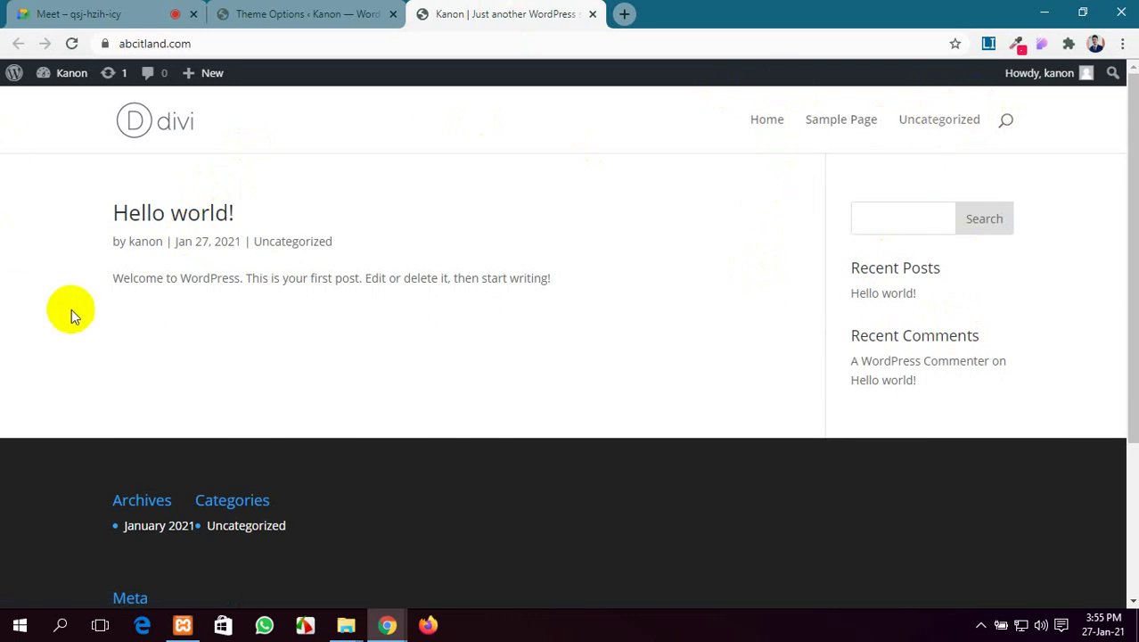
left_click(263, 13)
left_click(477, 13)
left_click(310, 13)
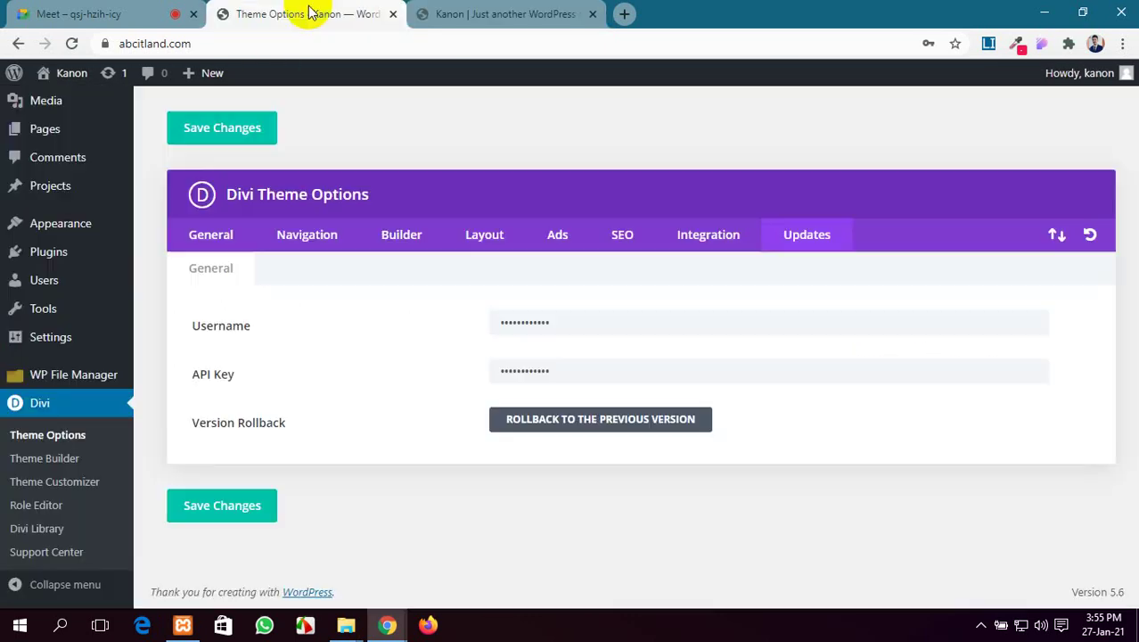
Trash the Privacy Policy page and the Sample Page from the Pages list
left_click(45, 134)
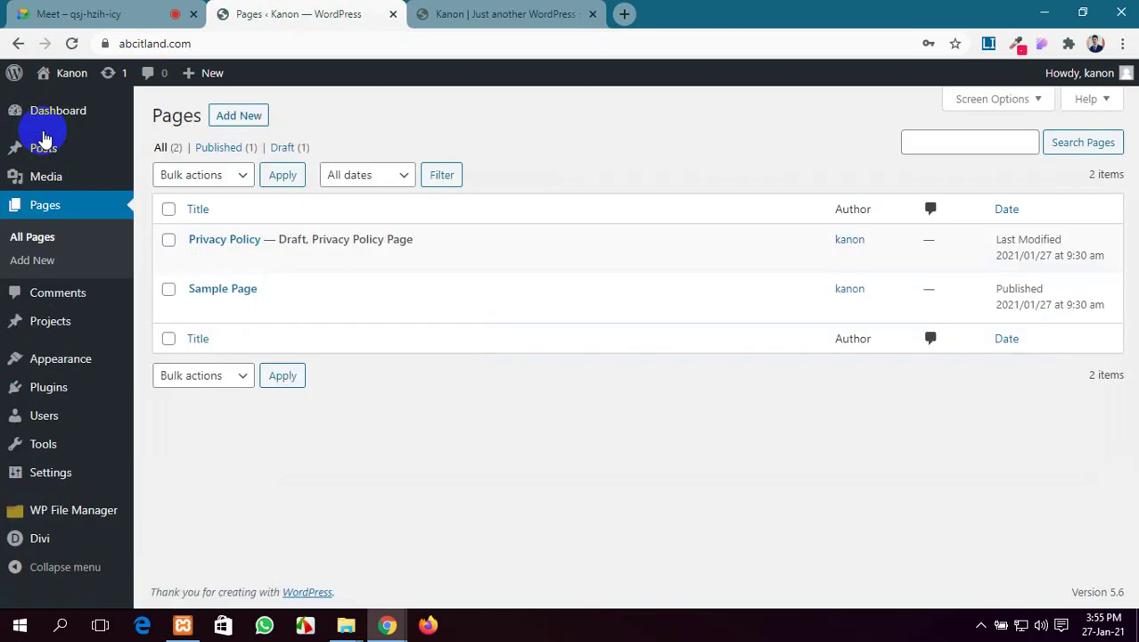
mouse_move(220, 266)
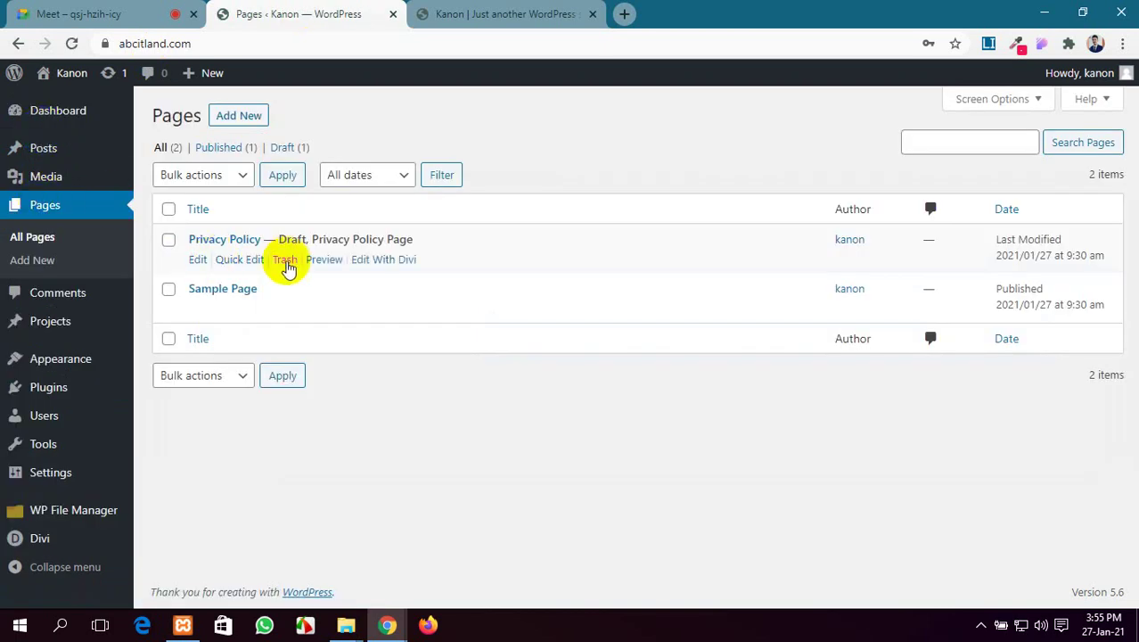
left_click(286, 261)
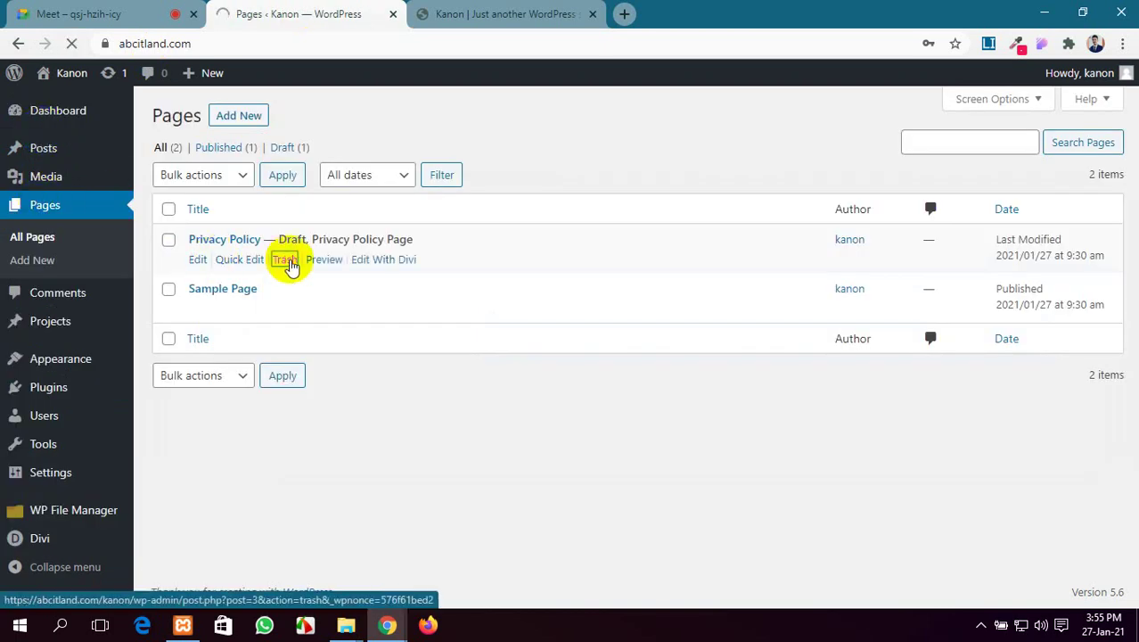
left_click(284, 311)
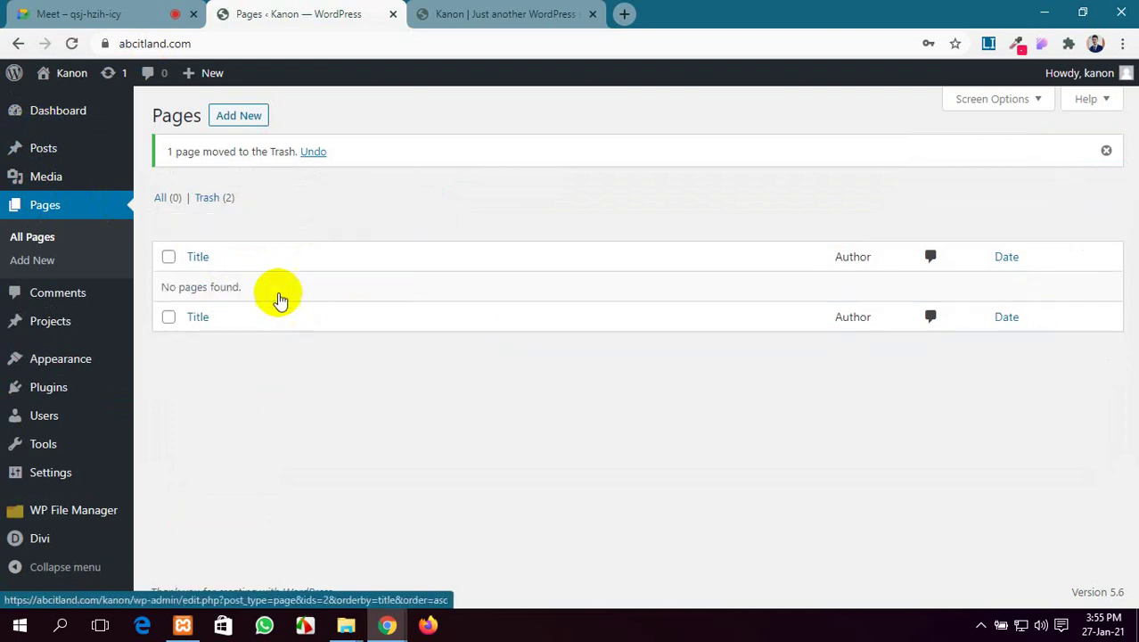
Open six blank Add New page drafts in separate tabs
left_click(225, 117, "ctrl")
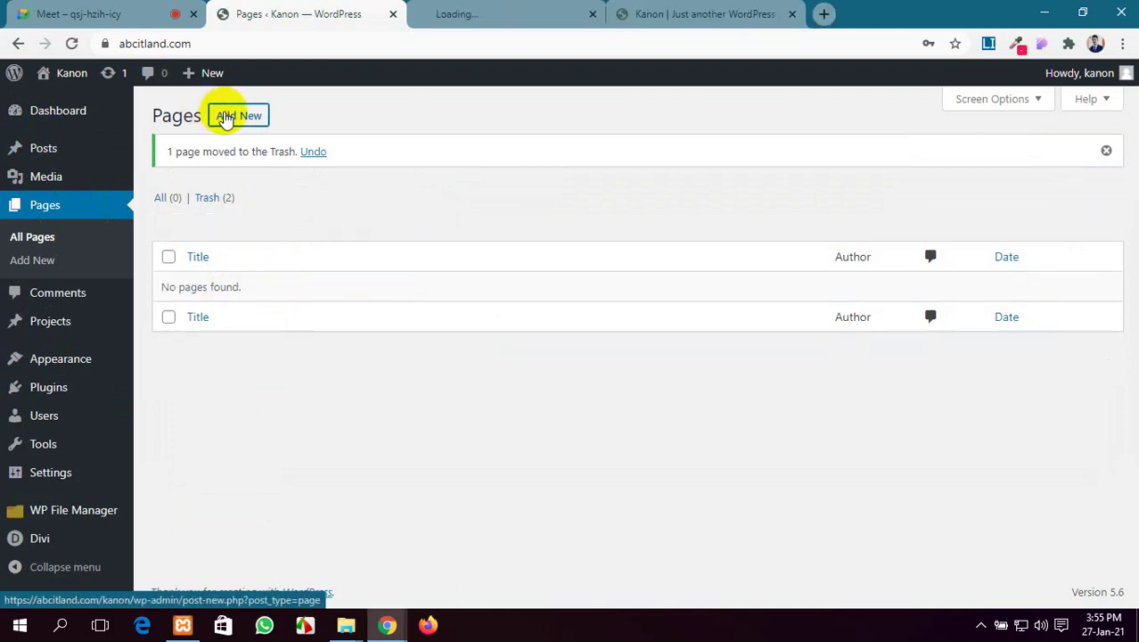
left_click(224, 118, "ctrl")
left_click(225, 119, "ctrl")
left_click(226, 118, "ctrl")
left_click(226, 118, "ctrl")
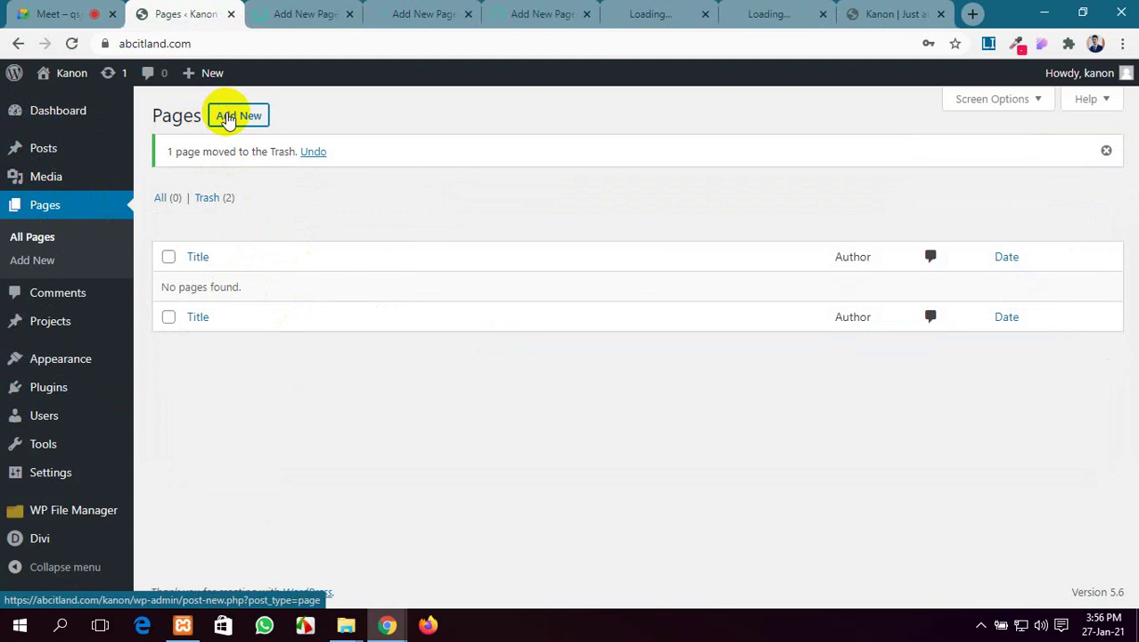
left_click(226, 119, "ctrl")
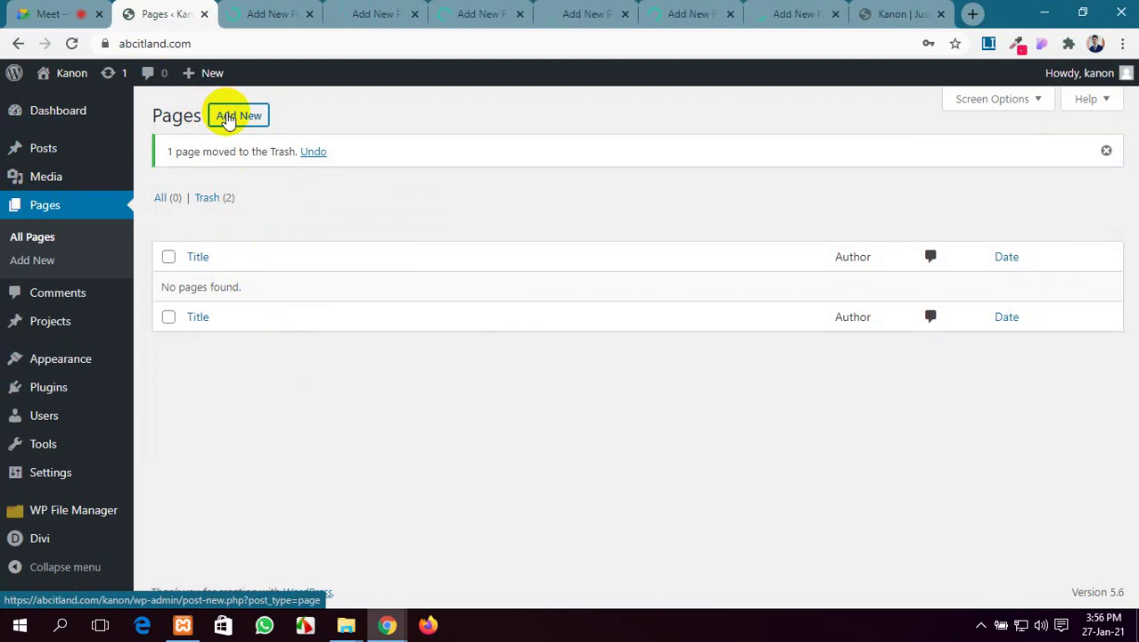
left_click(252, 9)
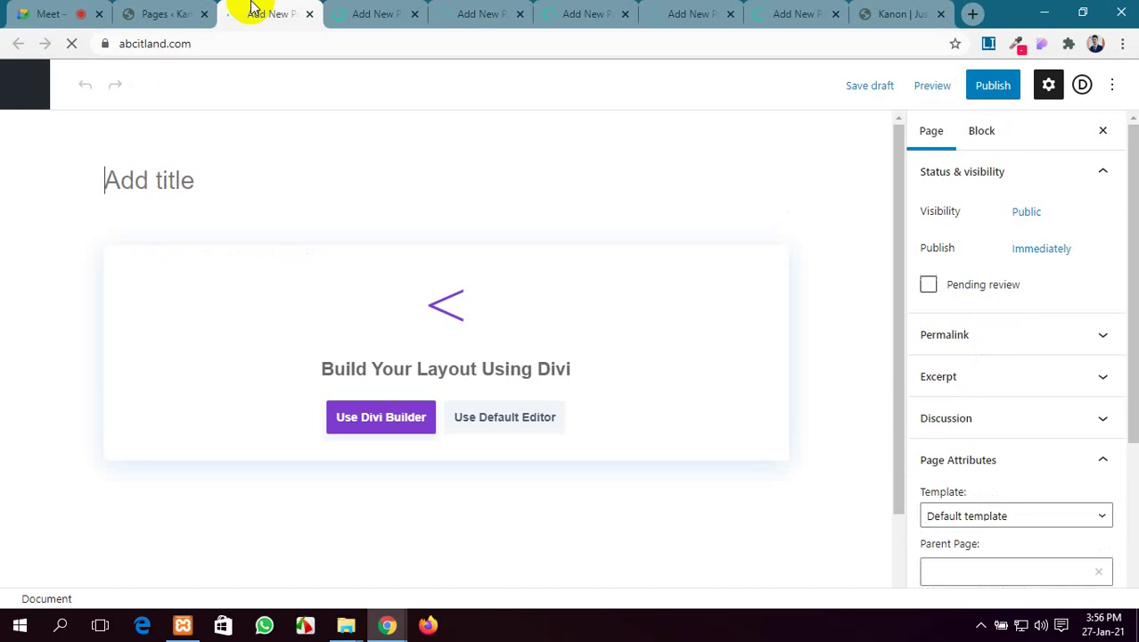
Title and publish the Home and About Us pages
left_click(221, 168)
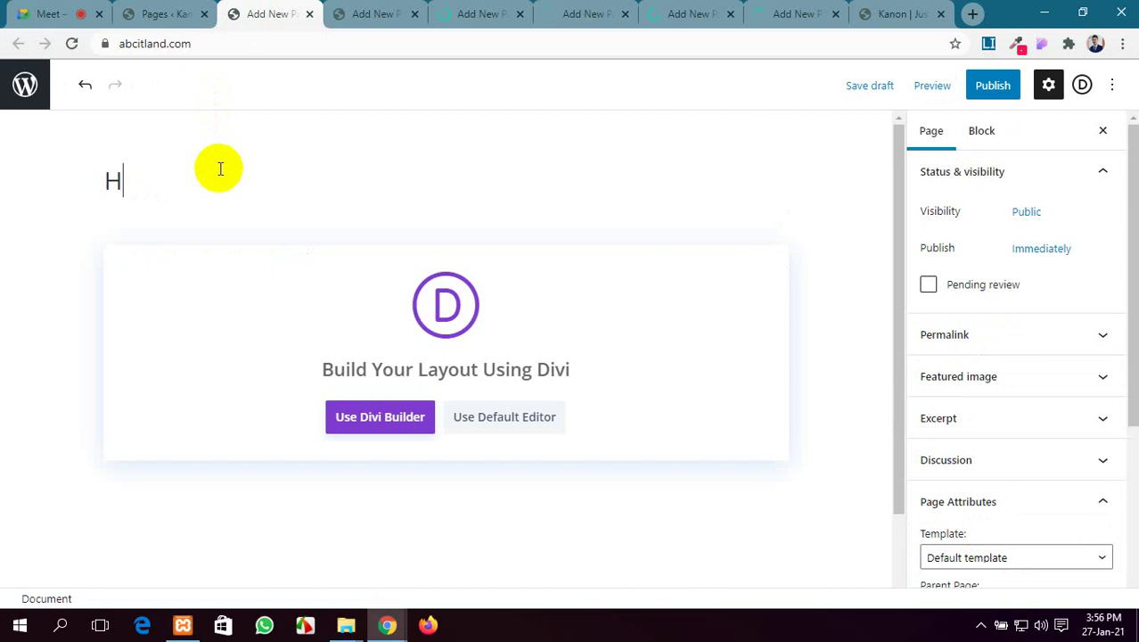
left_click(980, 88)
left_click(977, 89)
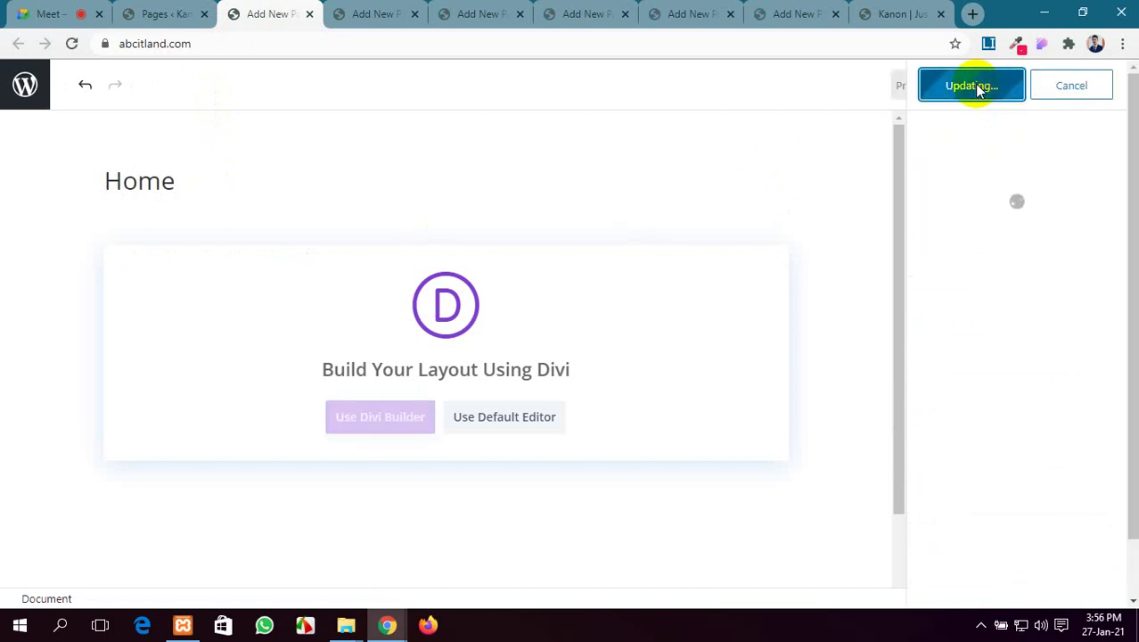
left_click(383, 13)
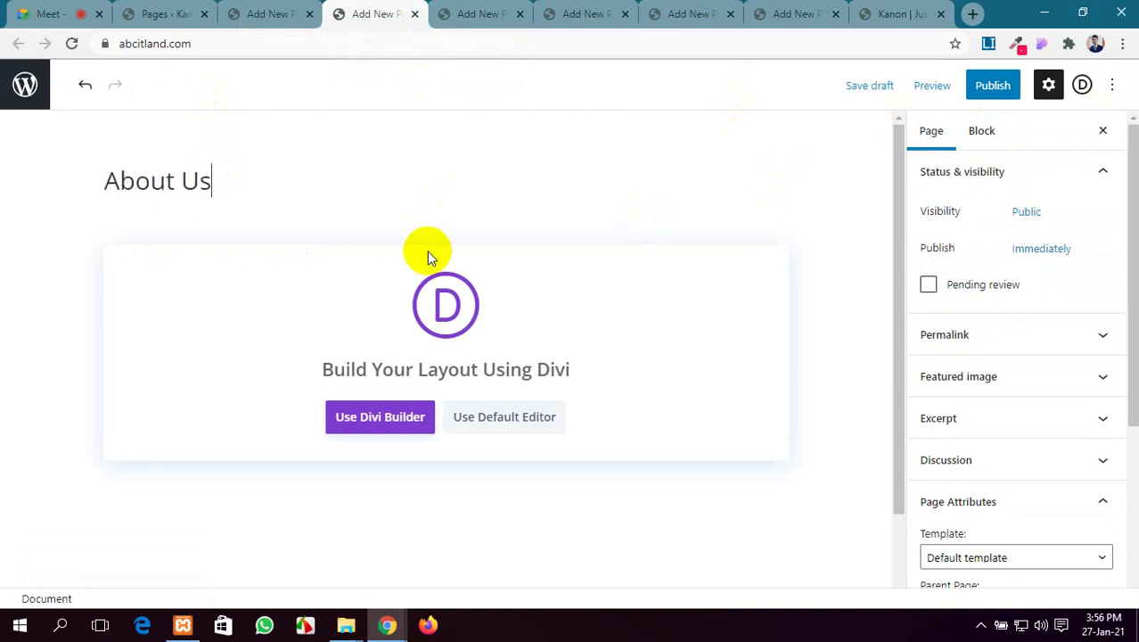
left_click(992, 89)
left_click(990, 93)
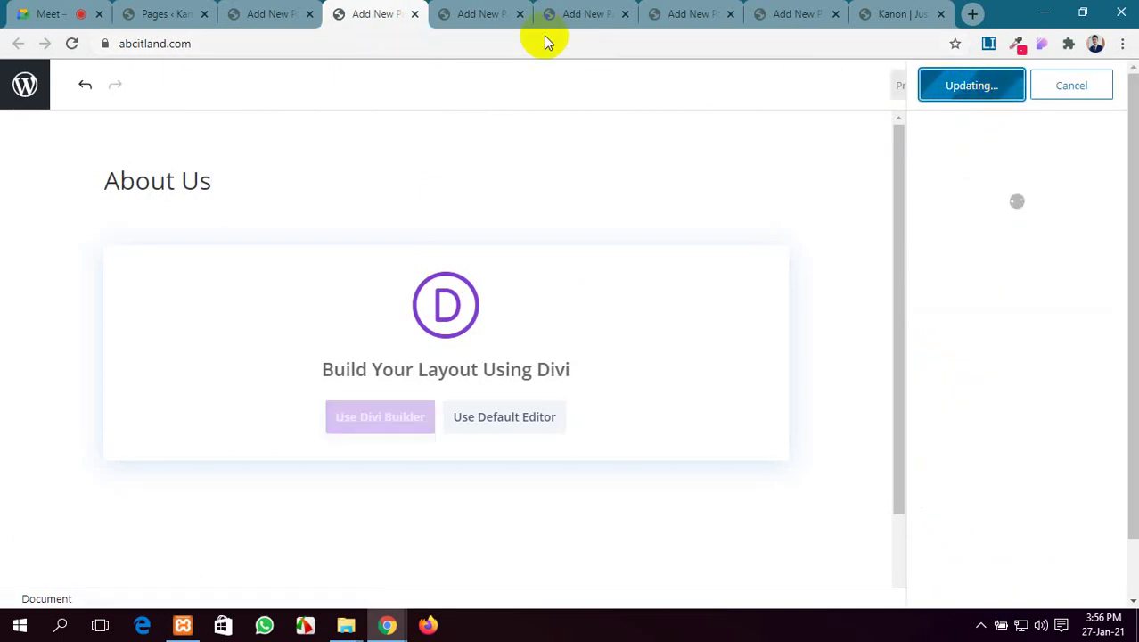
left_click(470, 13)
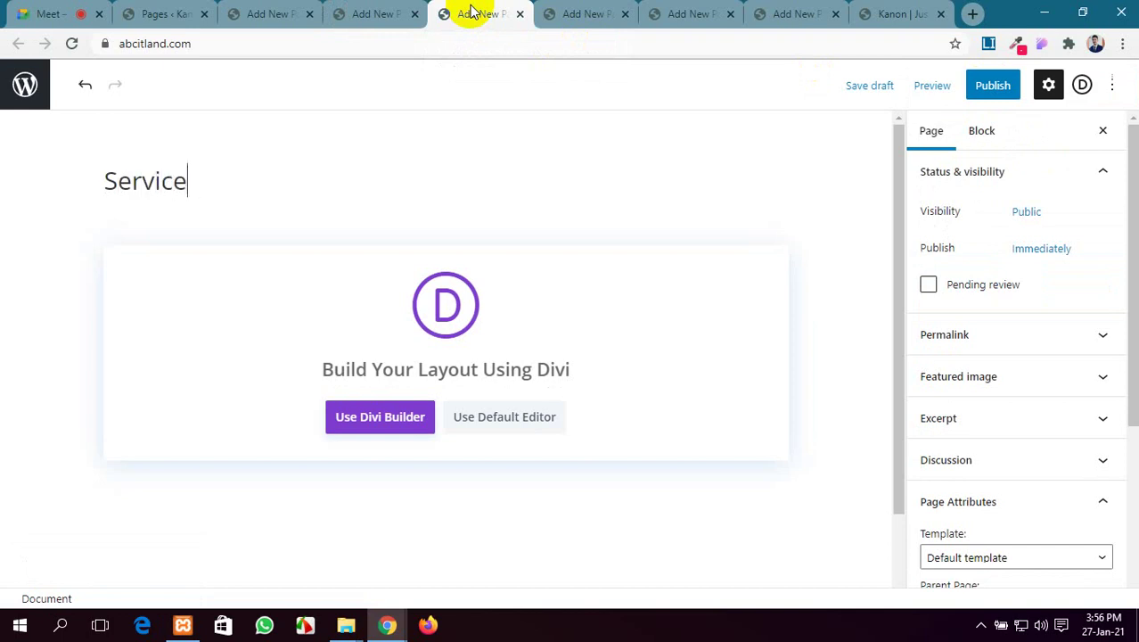
Publish the Service and Contact Us pages
left_click(984, 85)
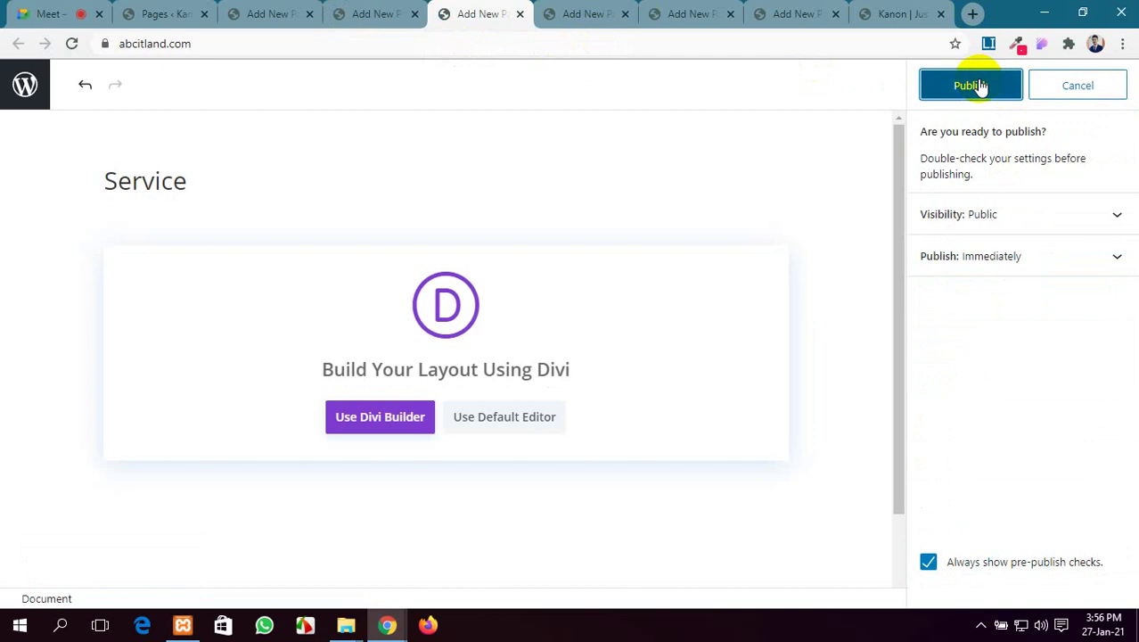
left_click(980, 85)
left_click(554, 16)
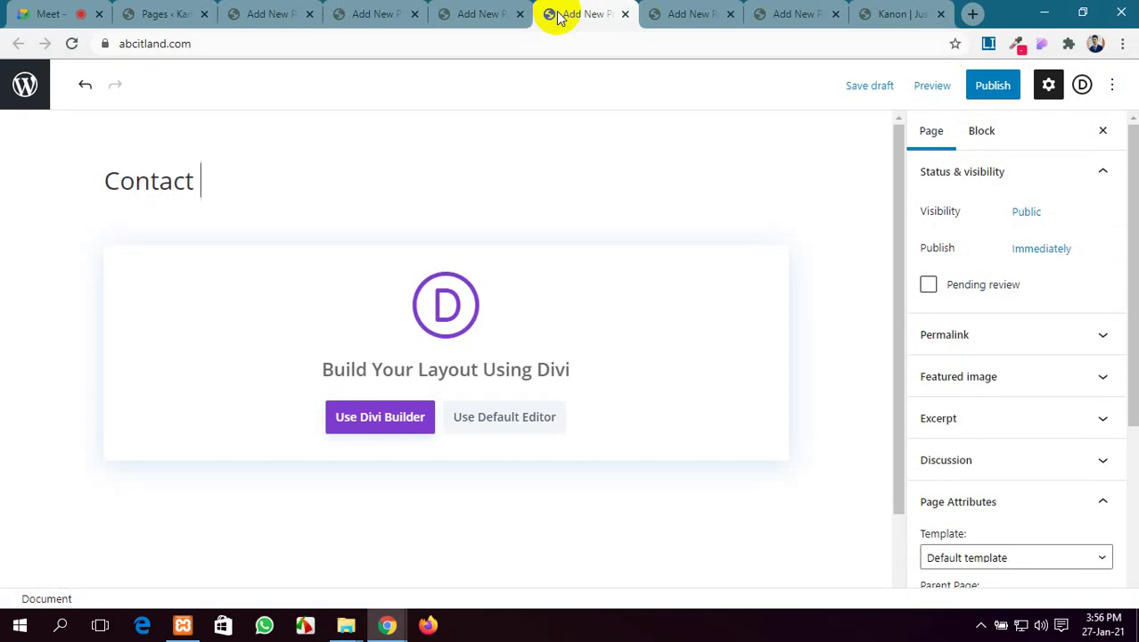
left_click(987, 84)
left_click(978, 93)
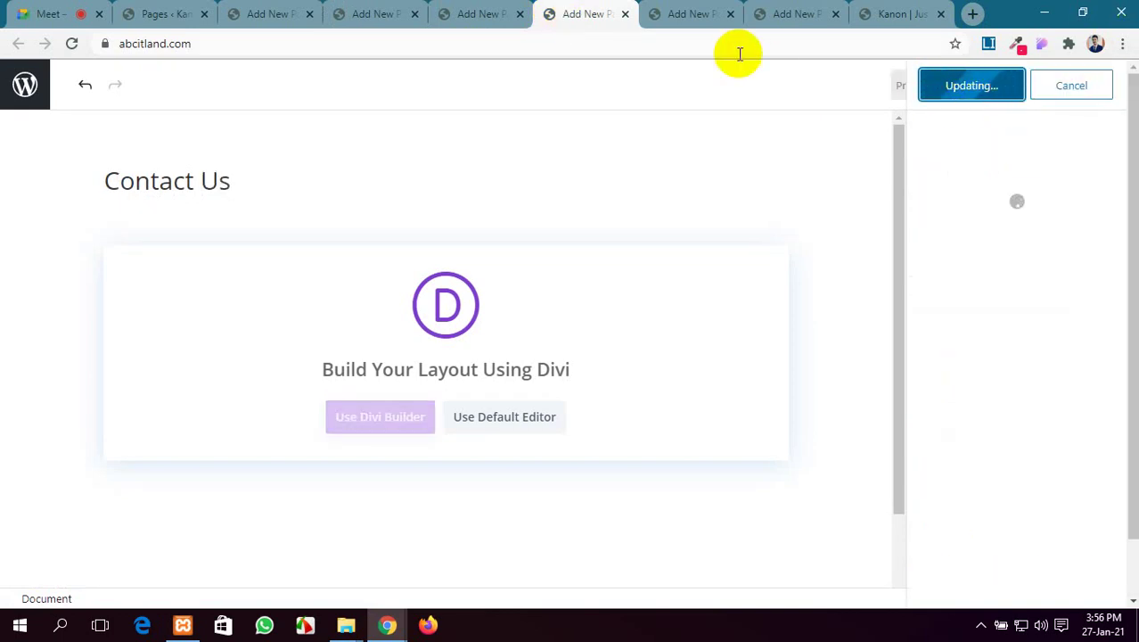
left_click(678, 12)
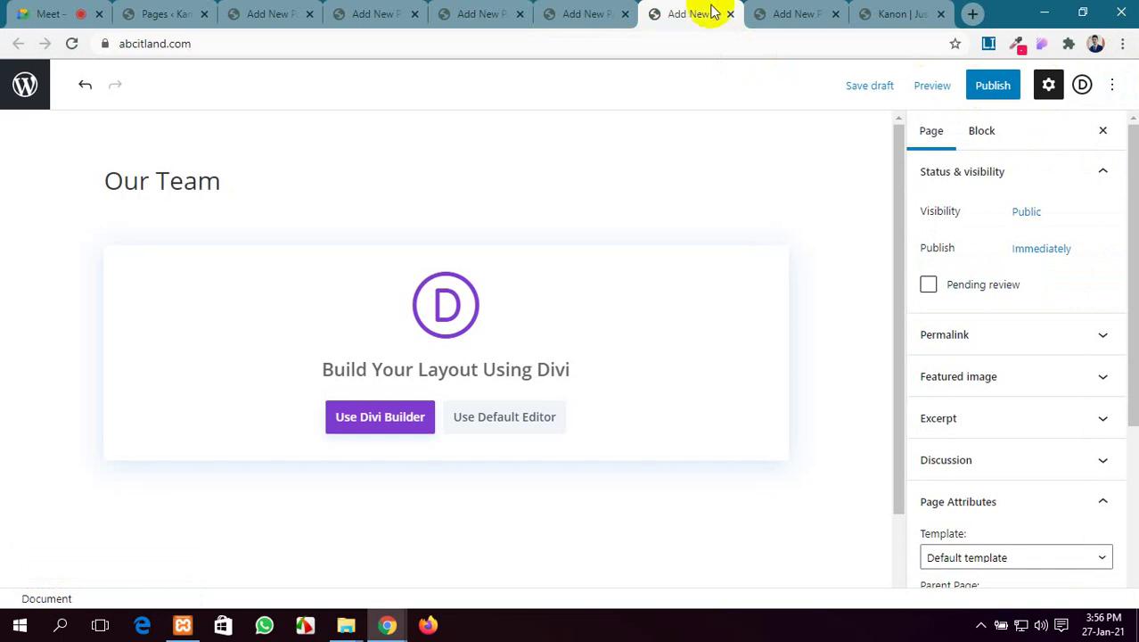
Publish the Our Team and Blog pages, then return to the live site
left_click(1003, 97)
left_click(1004, 96)
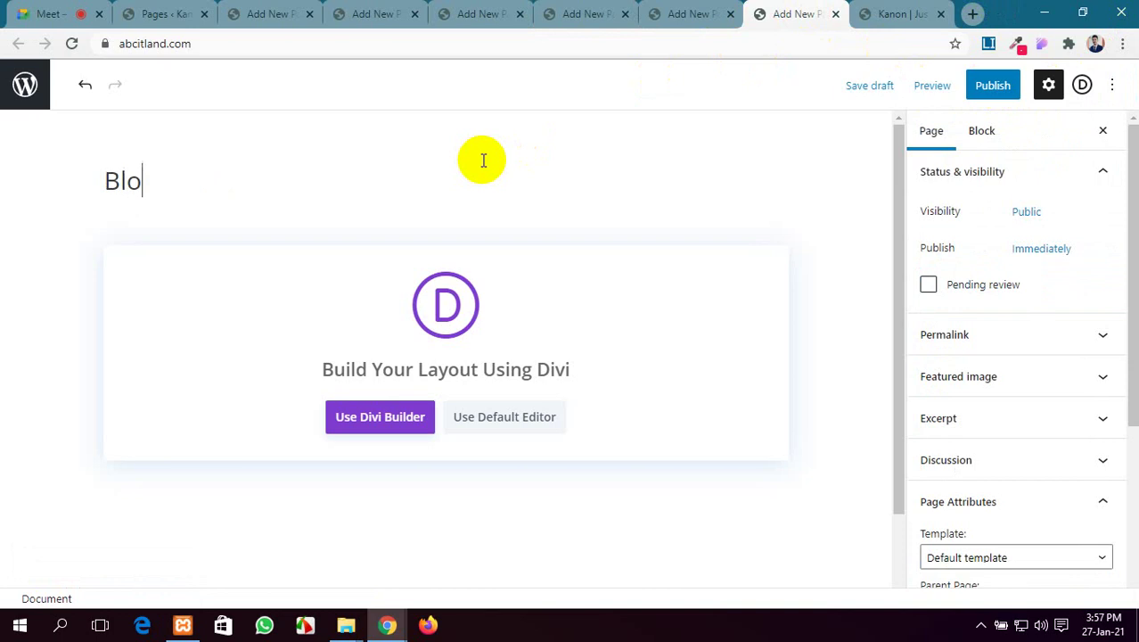
left_click(991, 86)
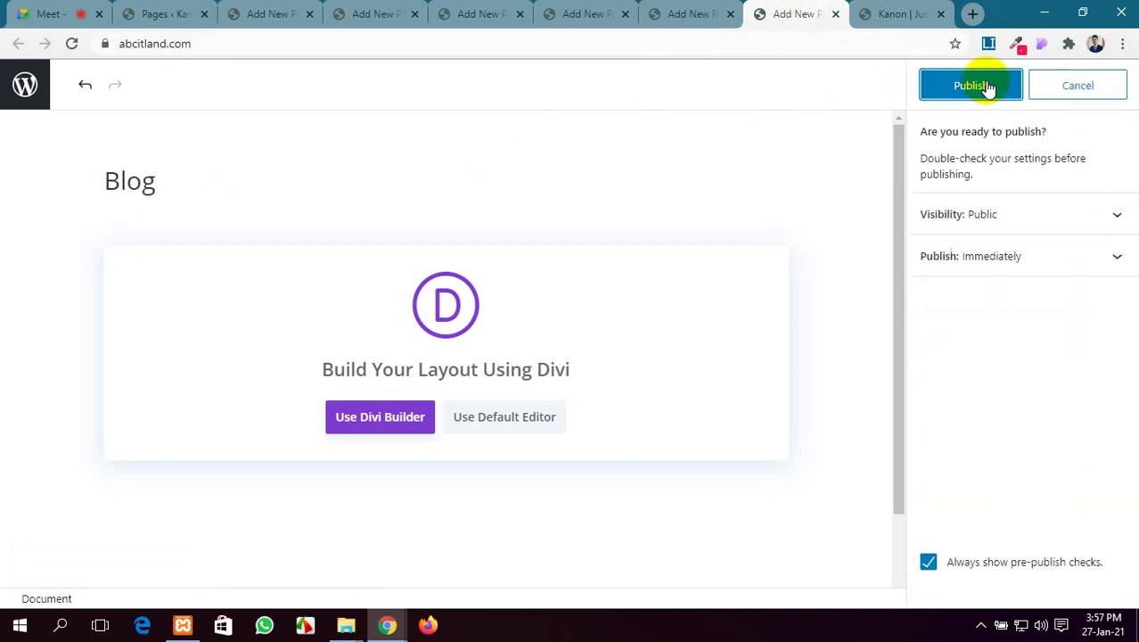
left_click(977, 98)
left_click(886, 13)
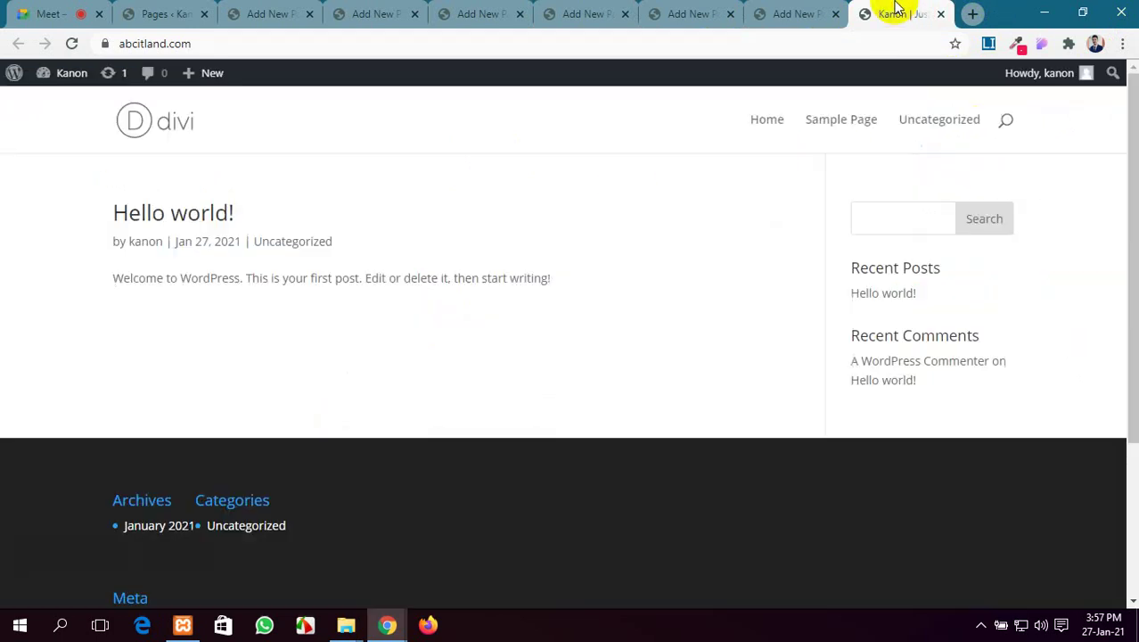
Reload the live site to confirm the six new pages in its navigation, then return to admin Pages
left_click(72, 43)
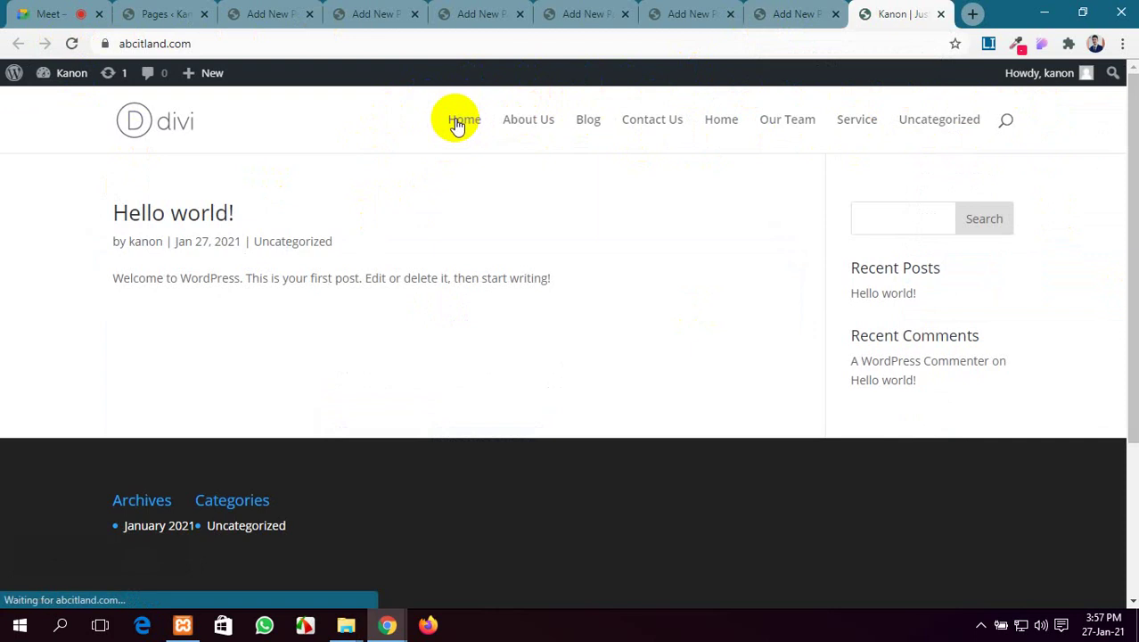
left_click(713, 125)
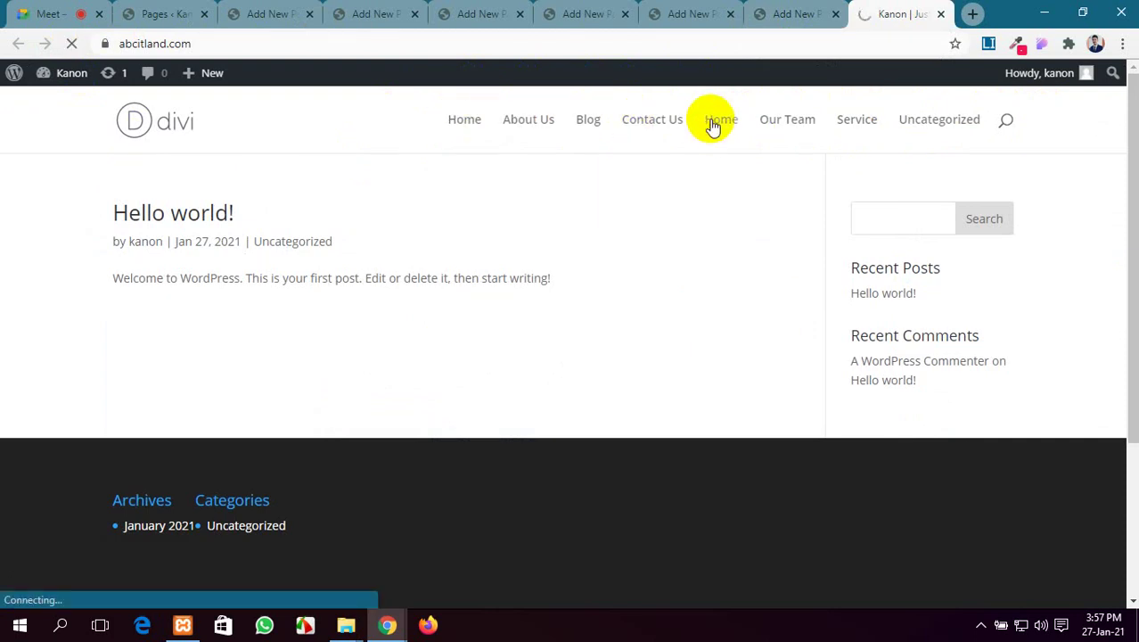
left_click(267, 13)
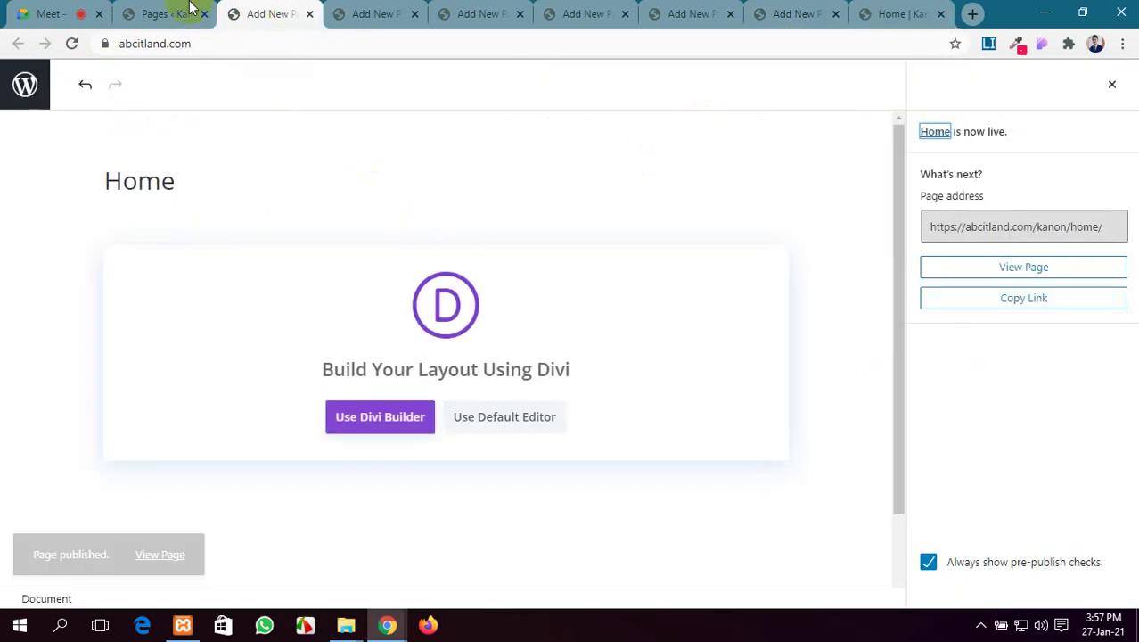
left_click(183, 11)
left_click(285, 10)
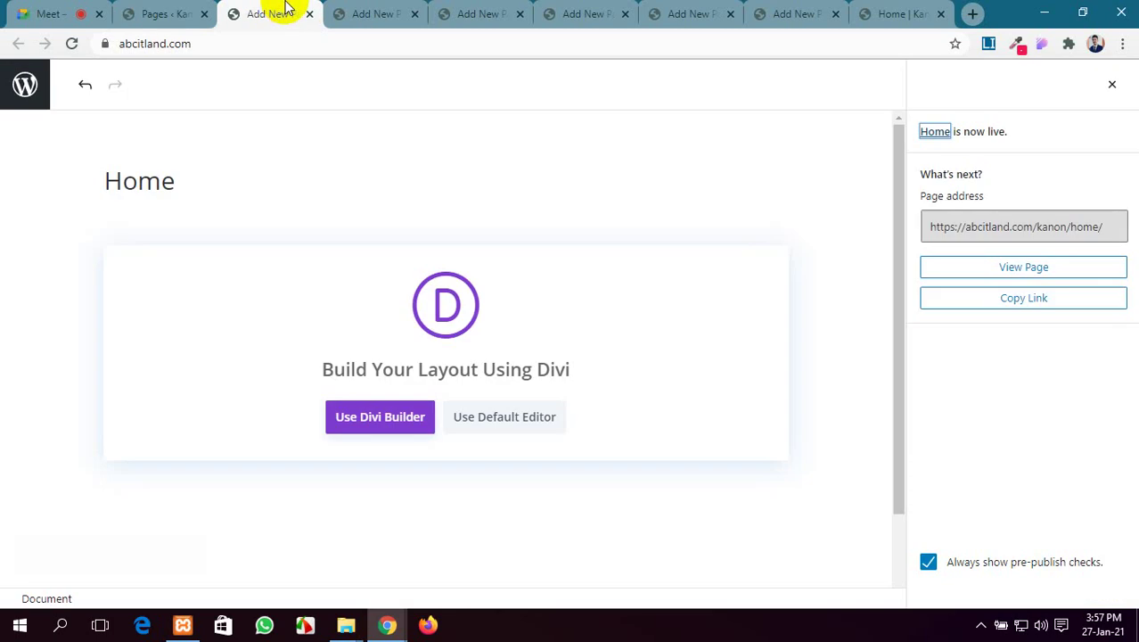
left_click(165, 13)
mouse_move(9, 359)
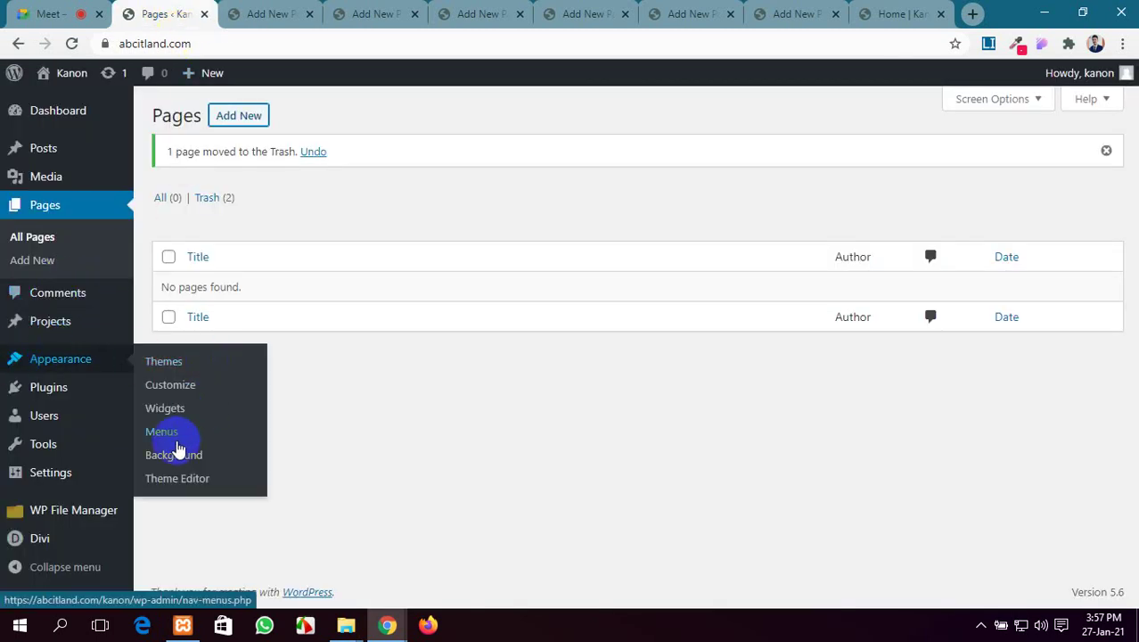
Create a new menu named Main-menu under Appearance > Menus
left_click(161, 431)
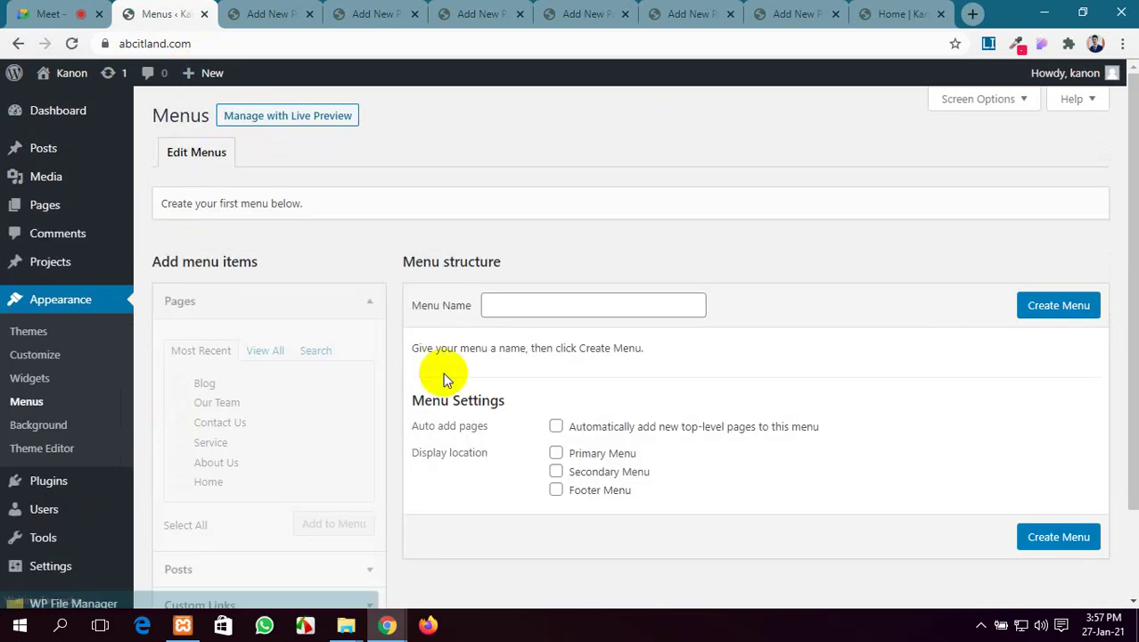
scroll(543, 258, "down", 1)
left_click(567, 222)
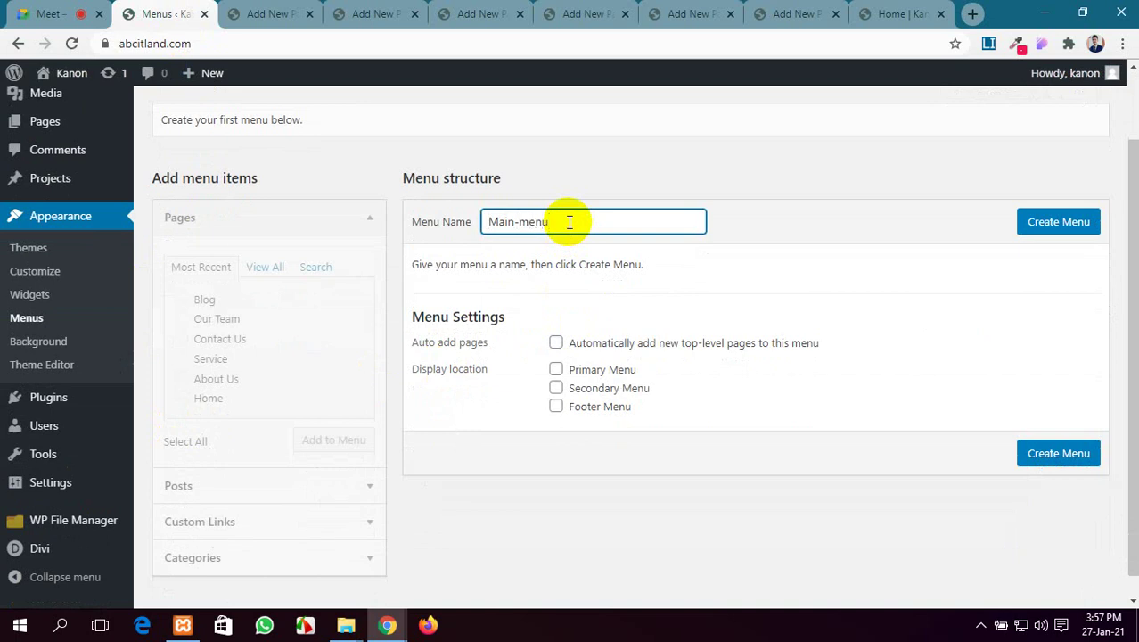
left_click(1060, 232)
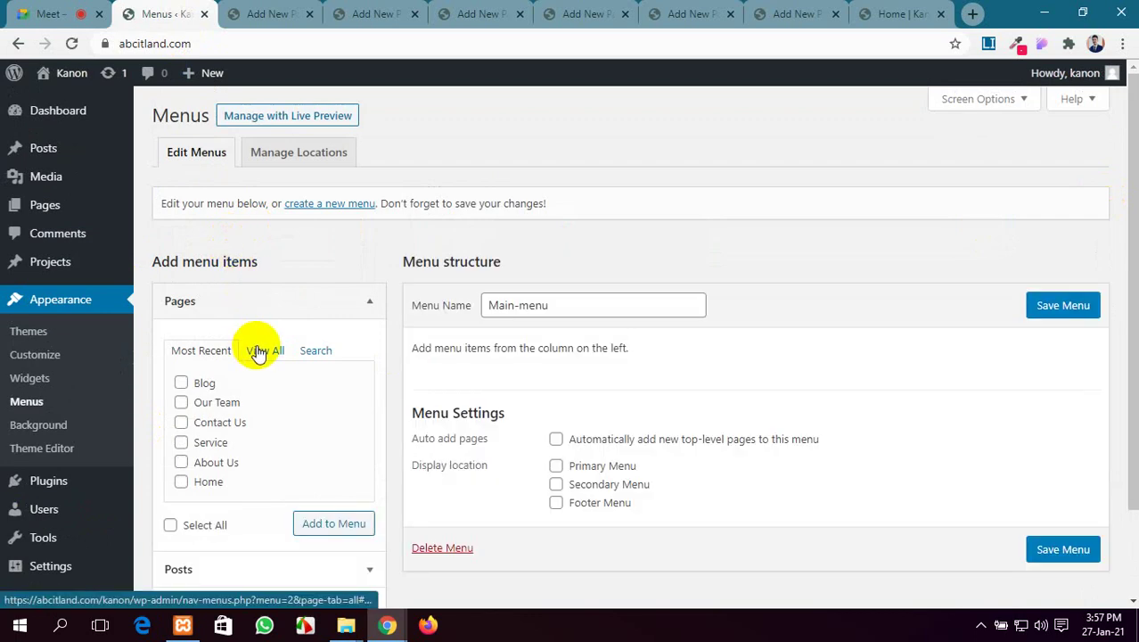
Add the Home, About Us, Our Team and other pages from View All to Main-menu
left_click(256, 352)
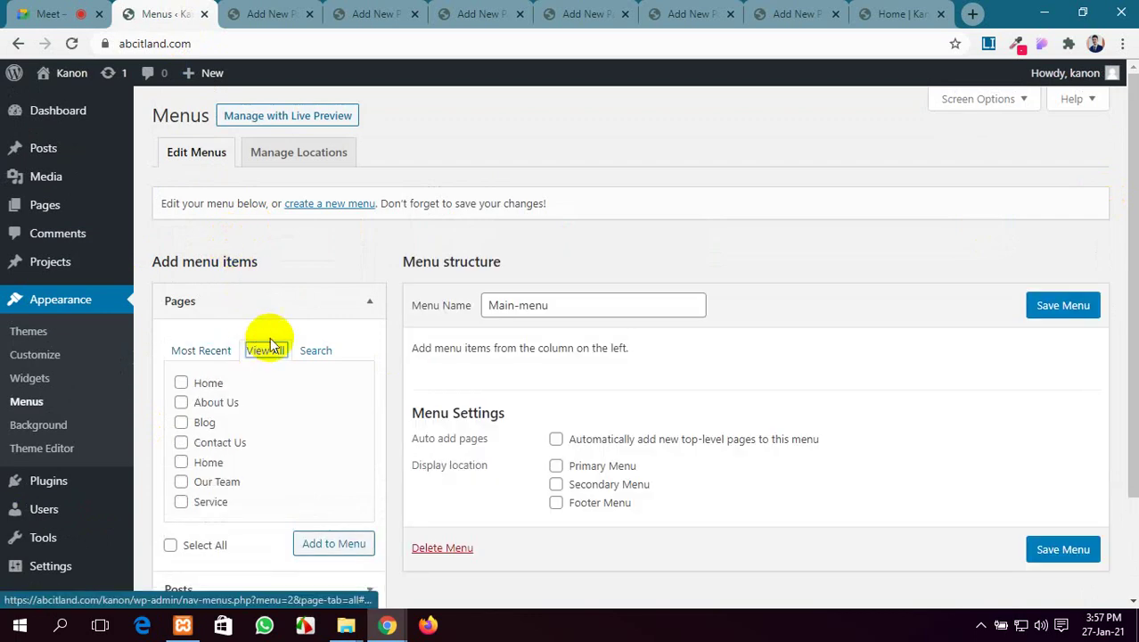
scroll(285, 302, "down", 2)
left_click(181, 257)
left_click(180, 277)
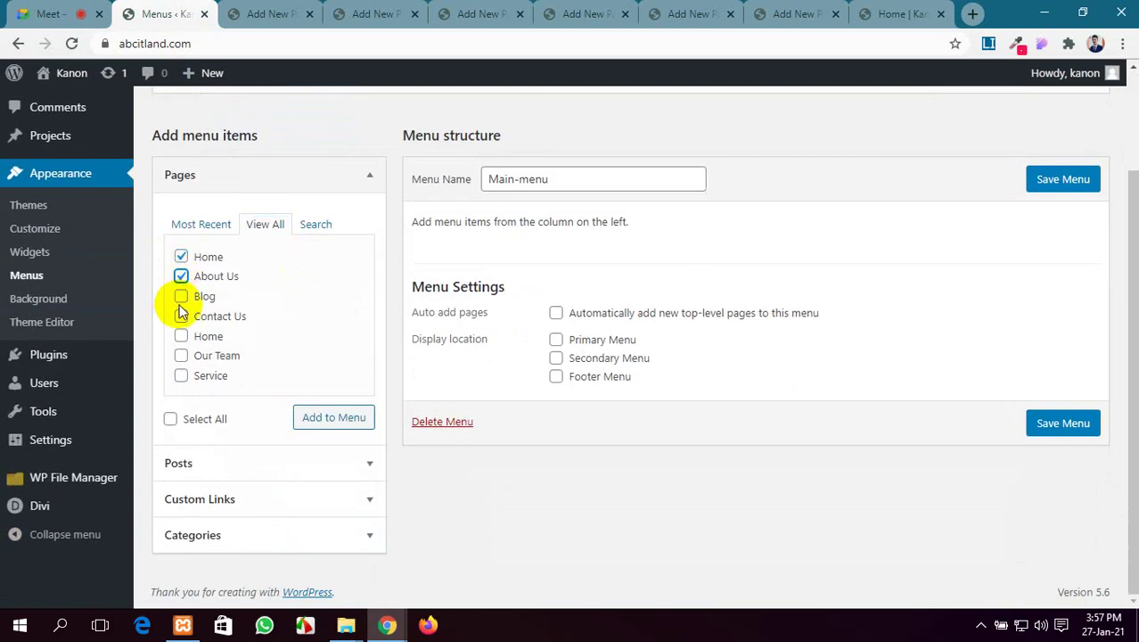
left_click(181, 355)
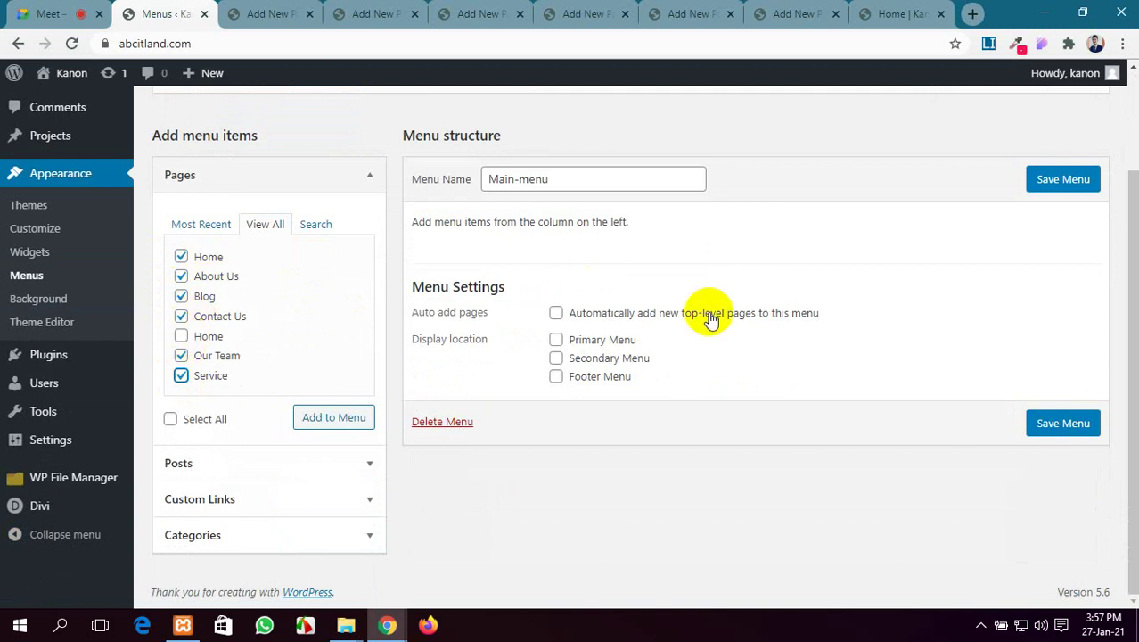
left_click(334, 419)
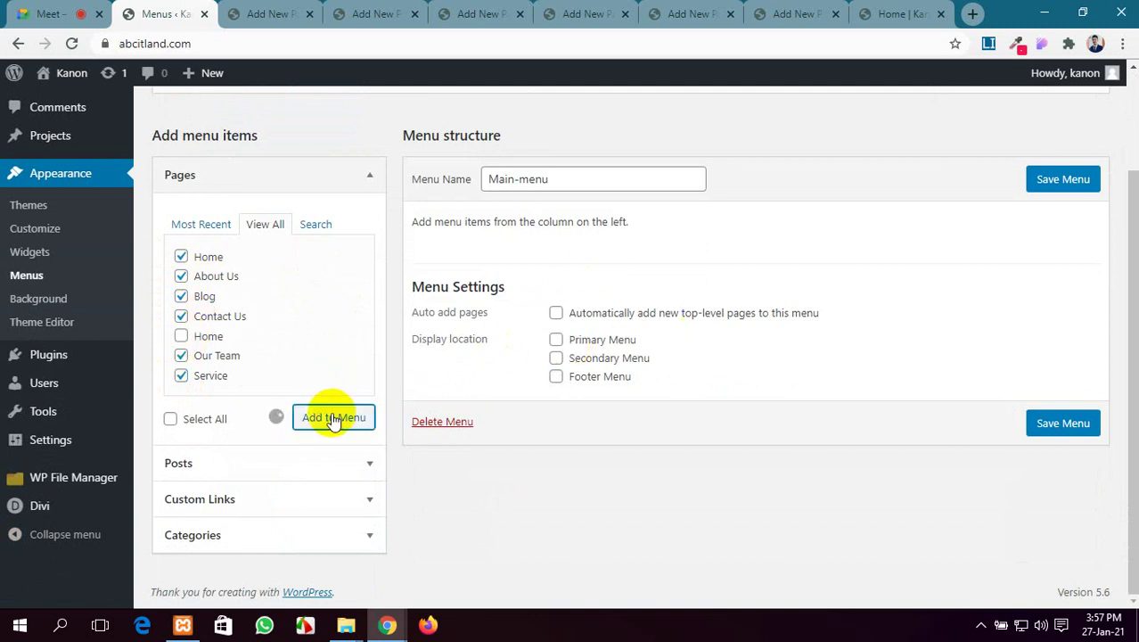
Remove the custom Home link from Main-menu and tick the Home page instead
scroll(561, 313, "down", 3)
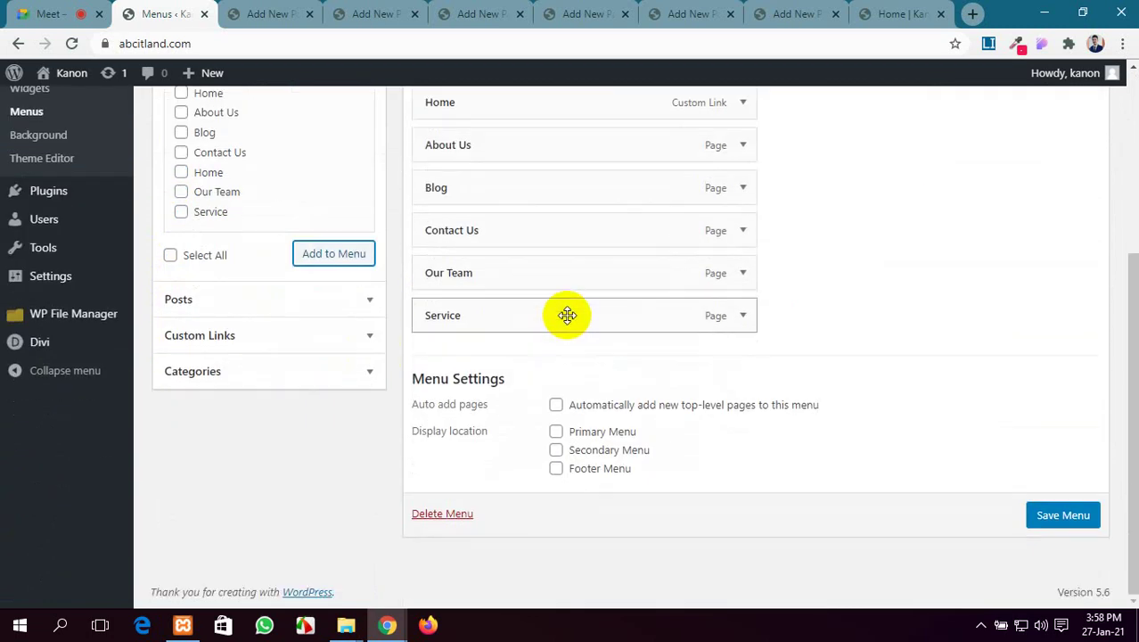
scroll(568, 319, "up", 3)
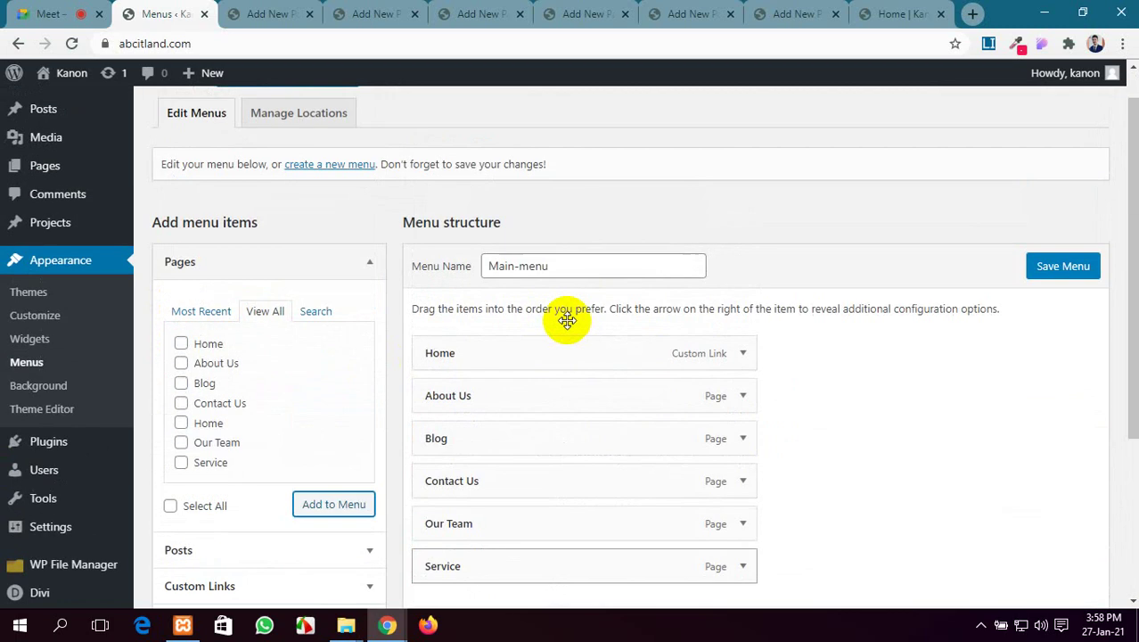
left_click(747, 355)
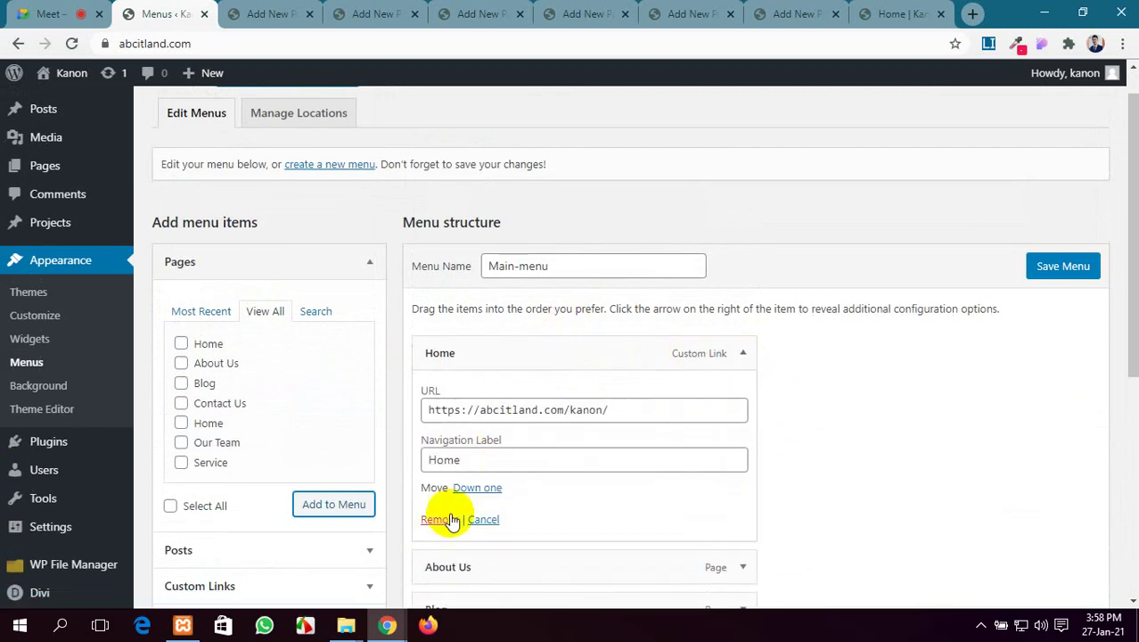
left_click(438, 516)
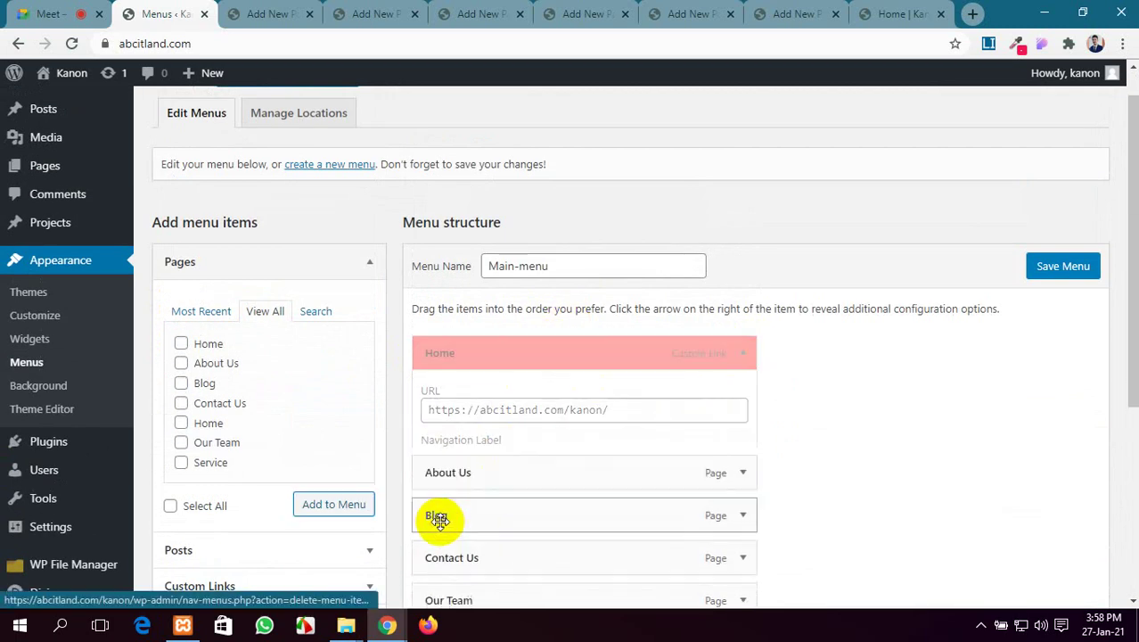
left_click(181, 422)
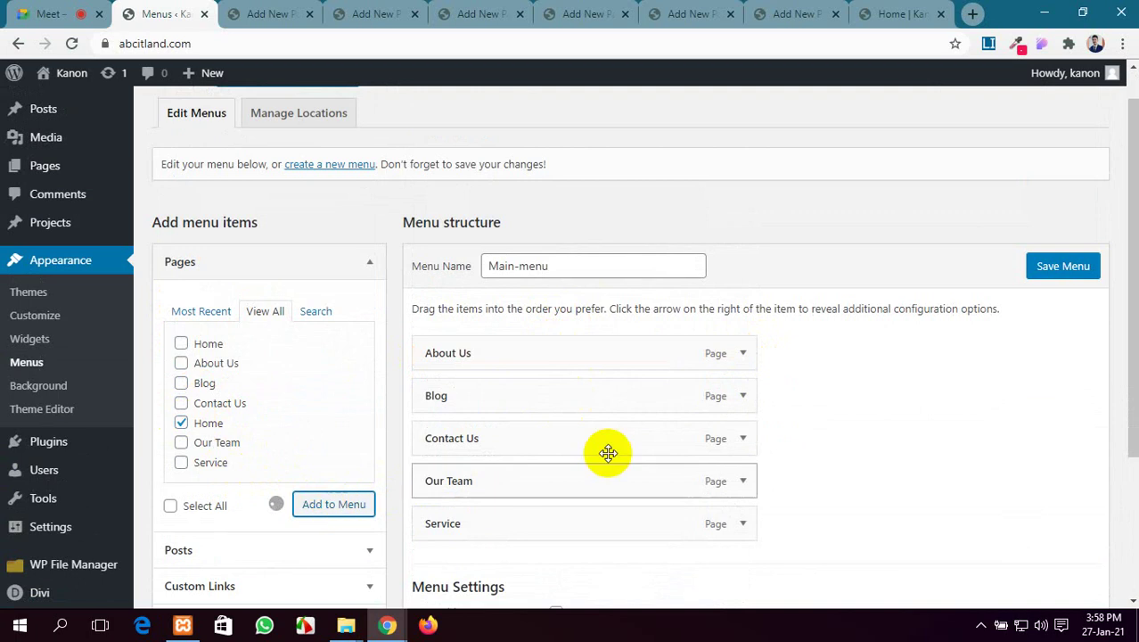
scroll(848, 414, "down", 2)
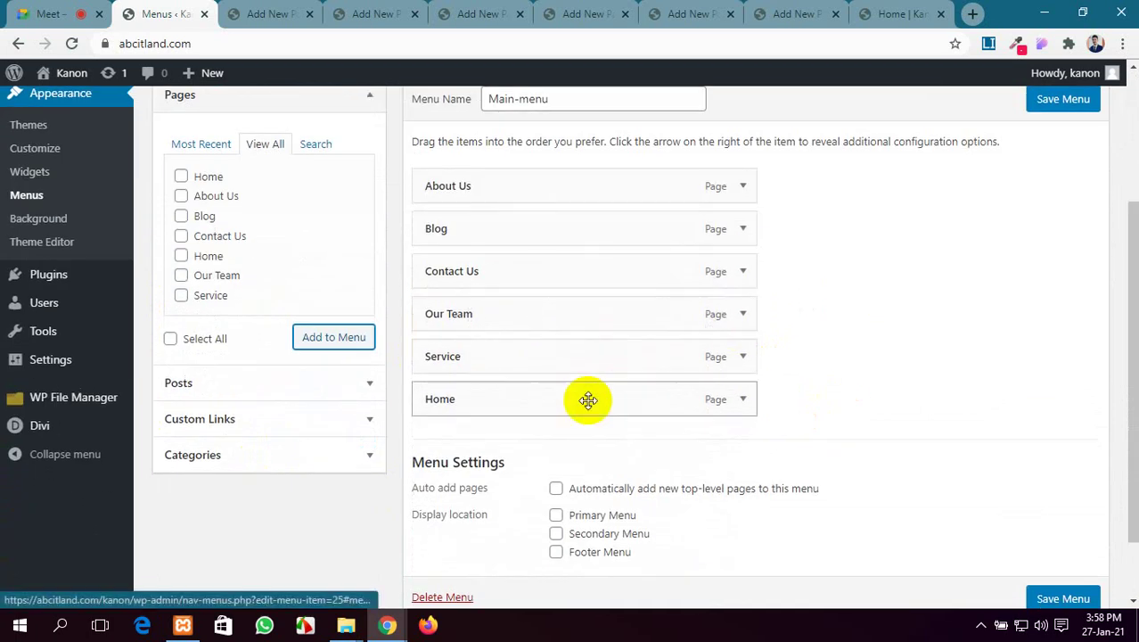
Order Main-menu as Home, About Us, Service, Our Team, Contact Us, Blog and save it as Primary Menu
left_click_drag(587, 399, 585, 188)
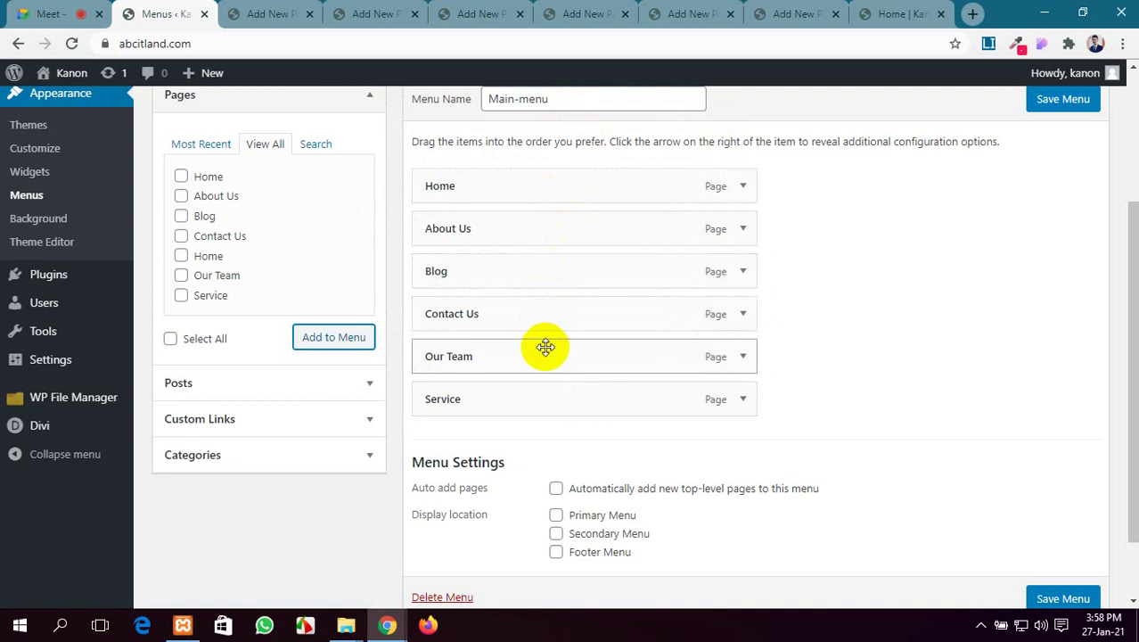
left_click_drag(541, 395, 542, 268)
left_click_drag(523, 395, 526, 312)
left_click_drag(513, 354, 513, 397)
scroll(737, 373, "down", 1)
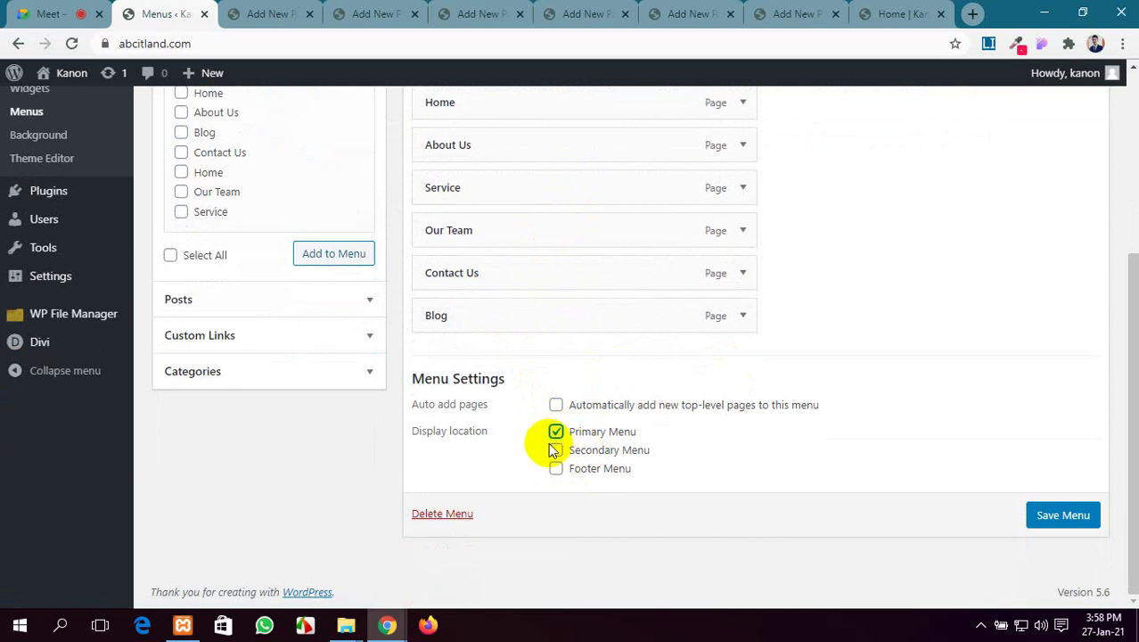
scroll(894, 328, "up", 4)
left_click(1047, 306)
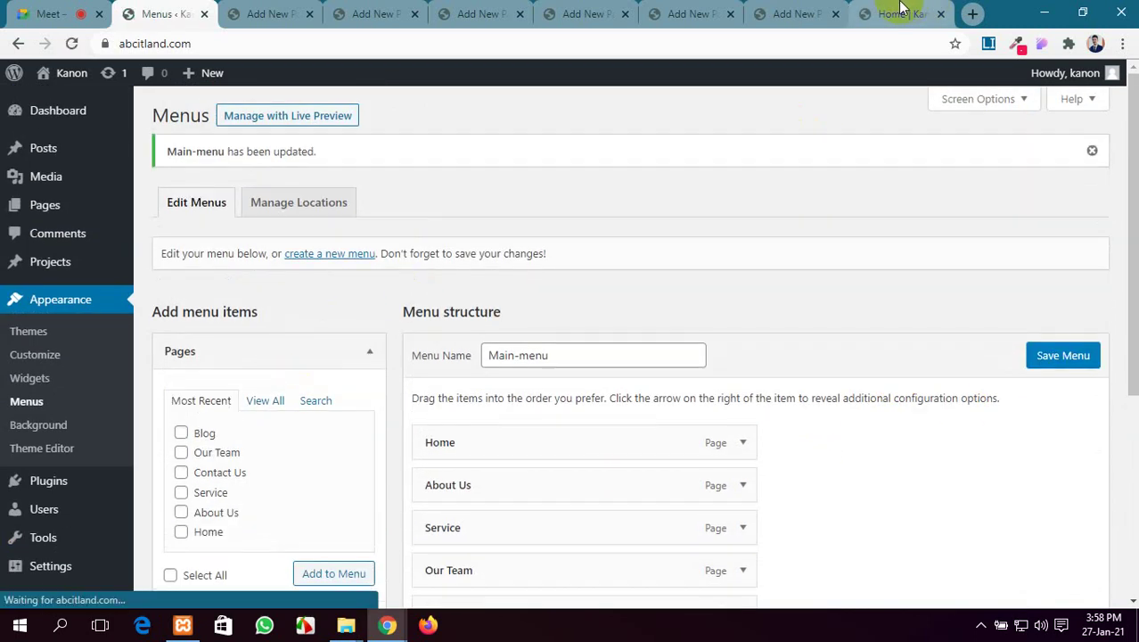
Reload the live site to check the new navigation, then return to Menus
left_click(898, 13)
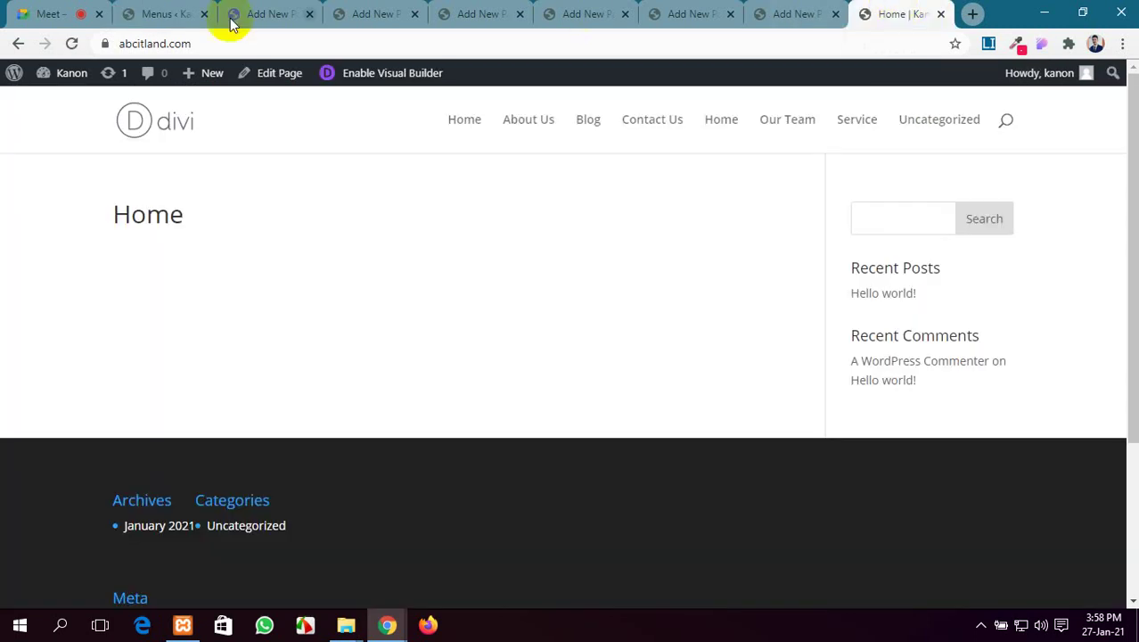
left_click(72, 44)
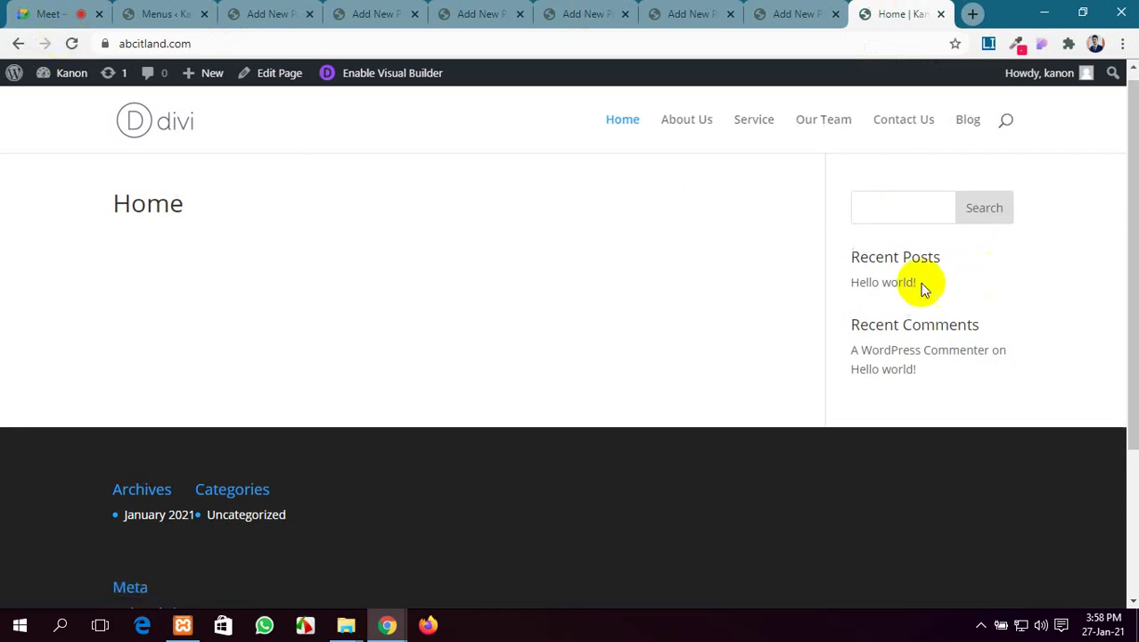
scroll(608, 298, "down", 3)
scroll(608, 297, "up", 3)
scroll(609, 298, "down", 3)
scroll(609, 297, "up", 3)
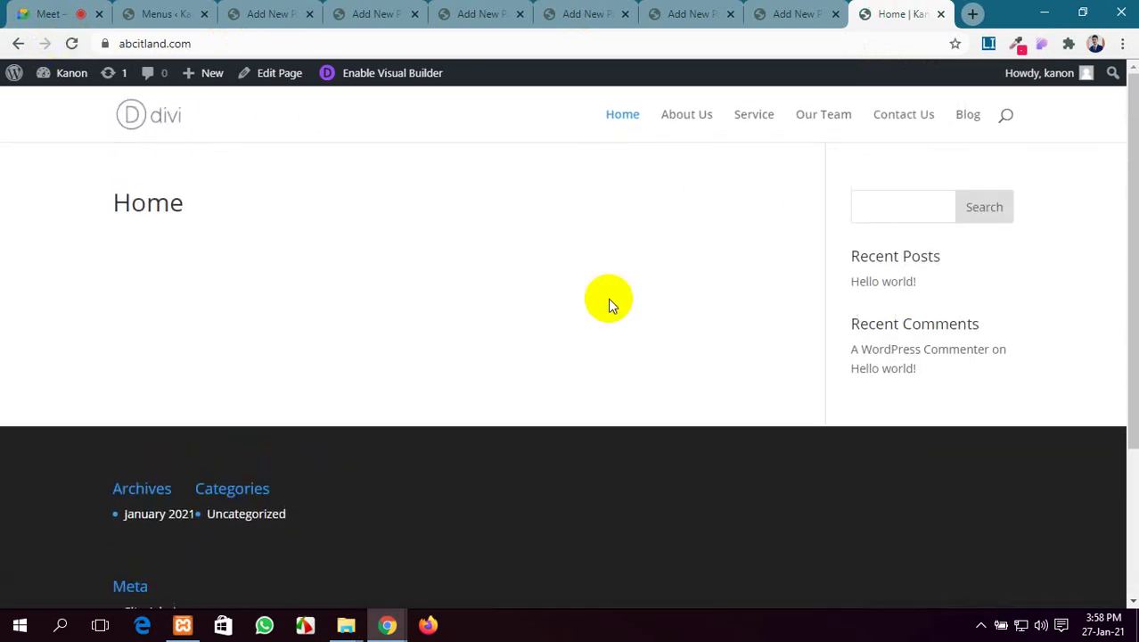
scroll(607, 297, "down", 3)
scroll(608, 298, "up", 3)
left_click(164, 13)
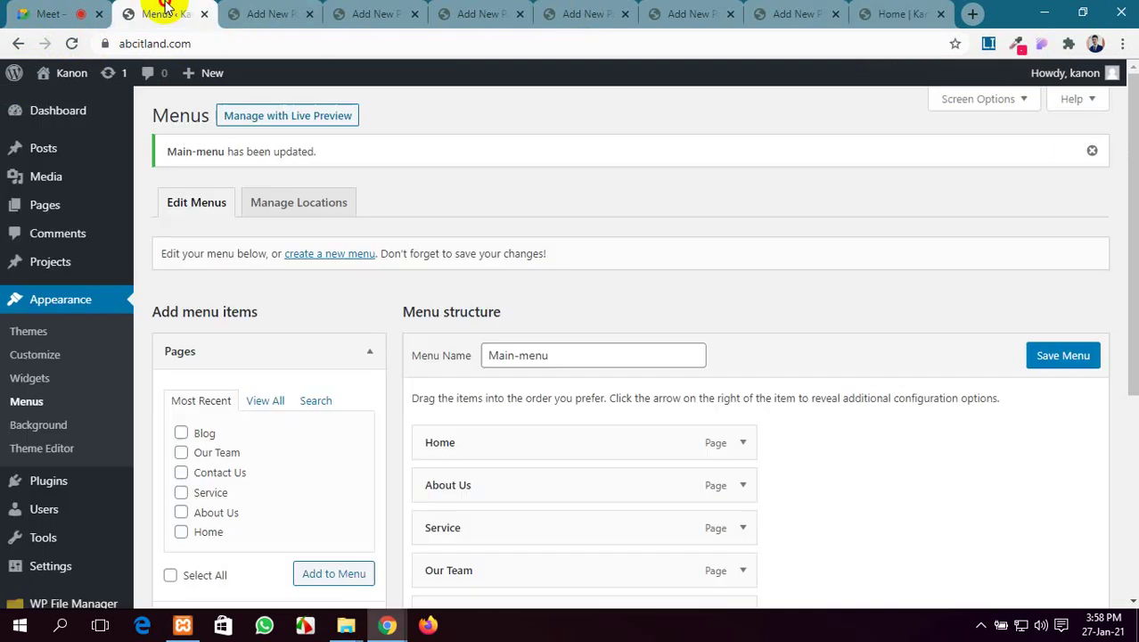
Switch the Home page to the Blank Page template, update it, and preview the live page
left_click(267, 14)
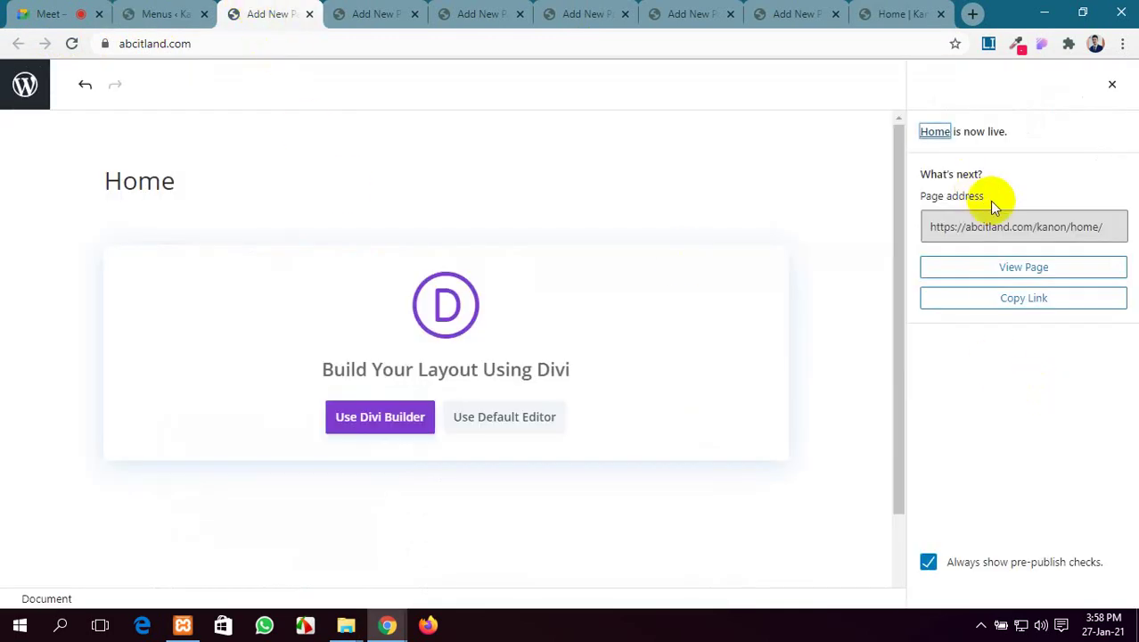
left_click(1111, 83)
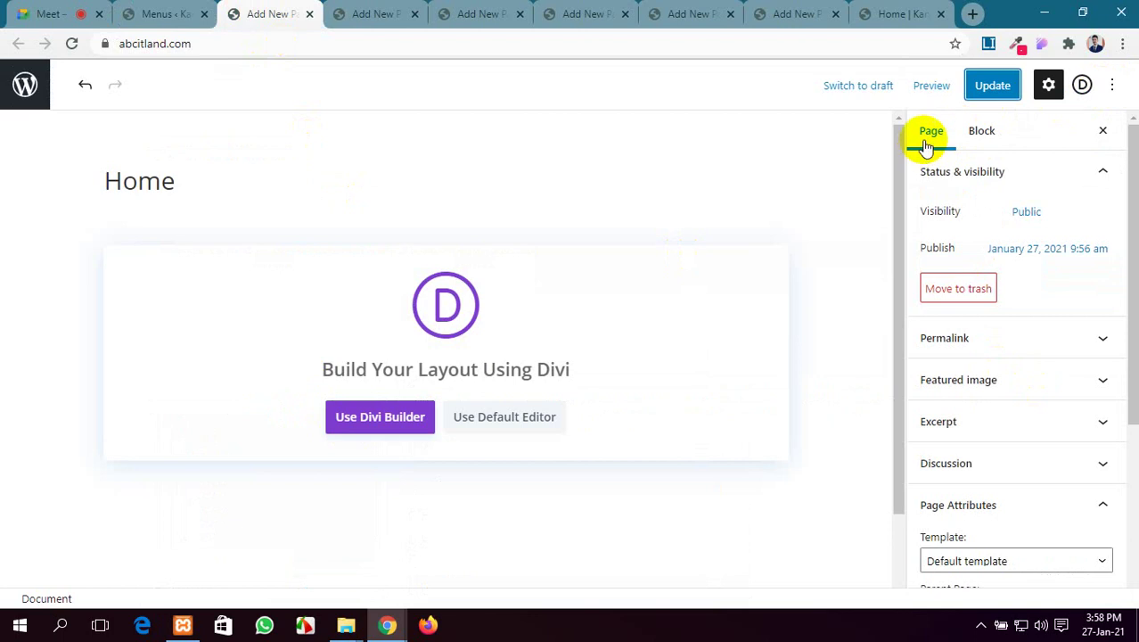
left_click(882, 13)
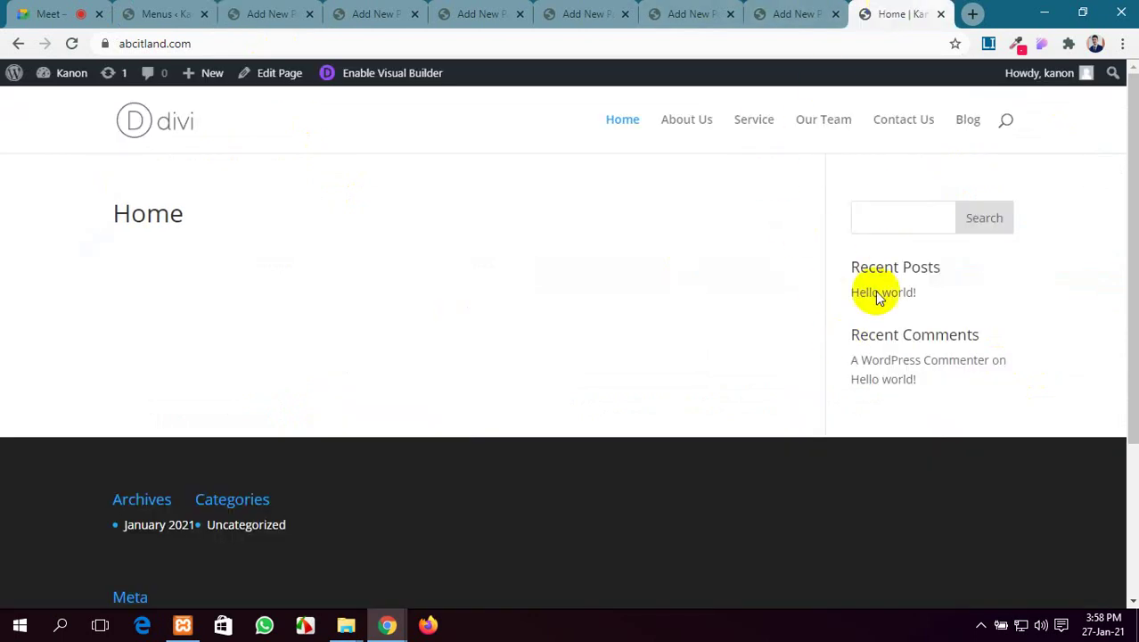
left_click(268, 14)
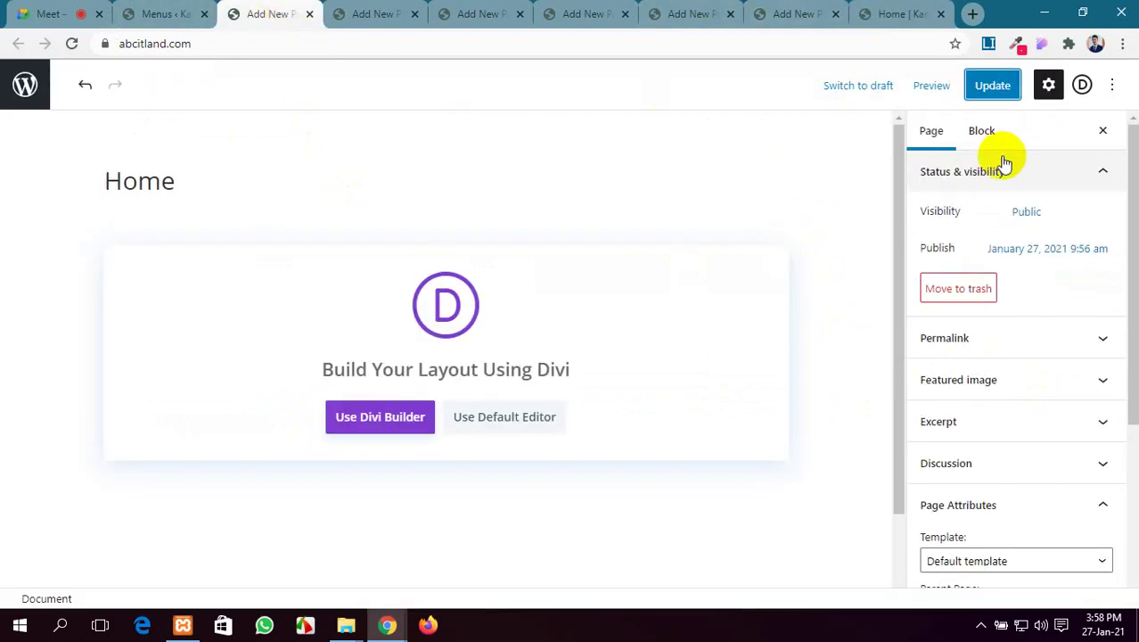
scroll(998, 428, "down", 3)
left_click(1007, 311)
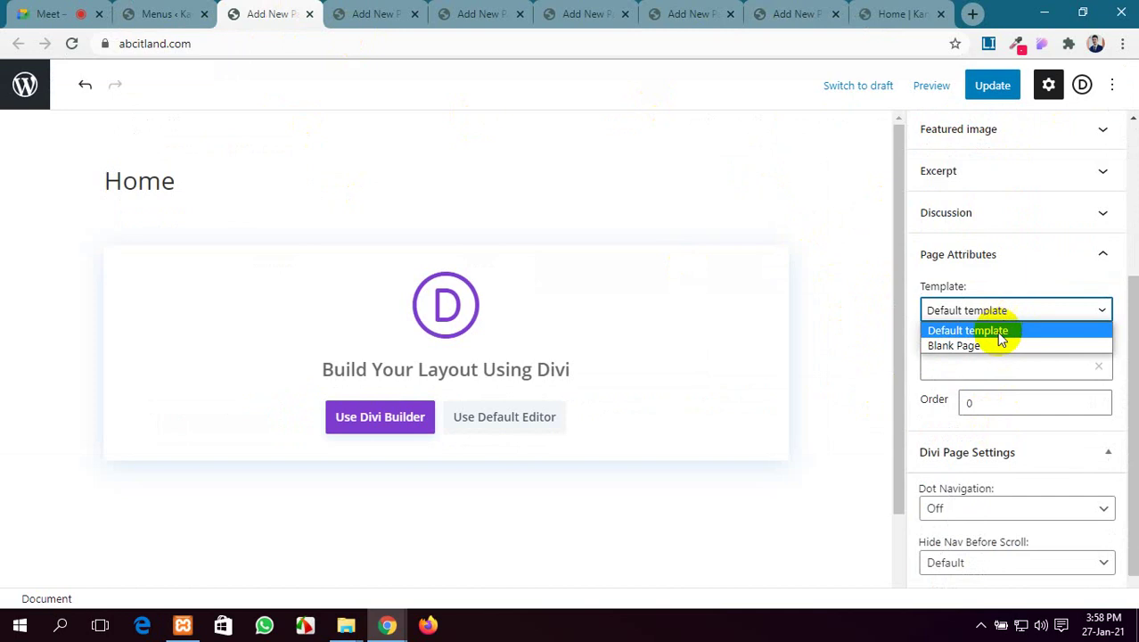
left_click(998, 346)
left_click(991, 86)
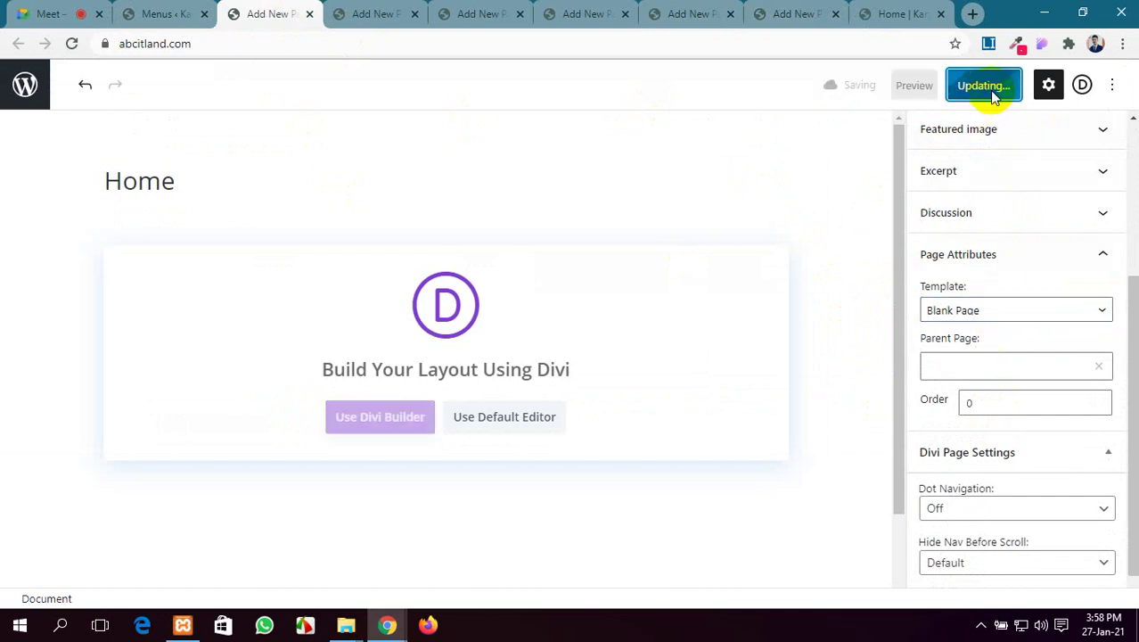
left_click(897, 11)
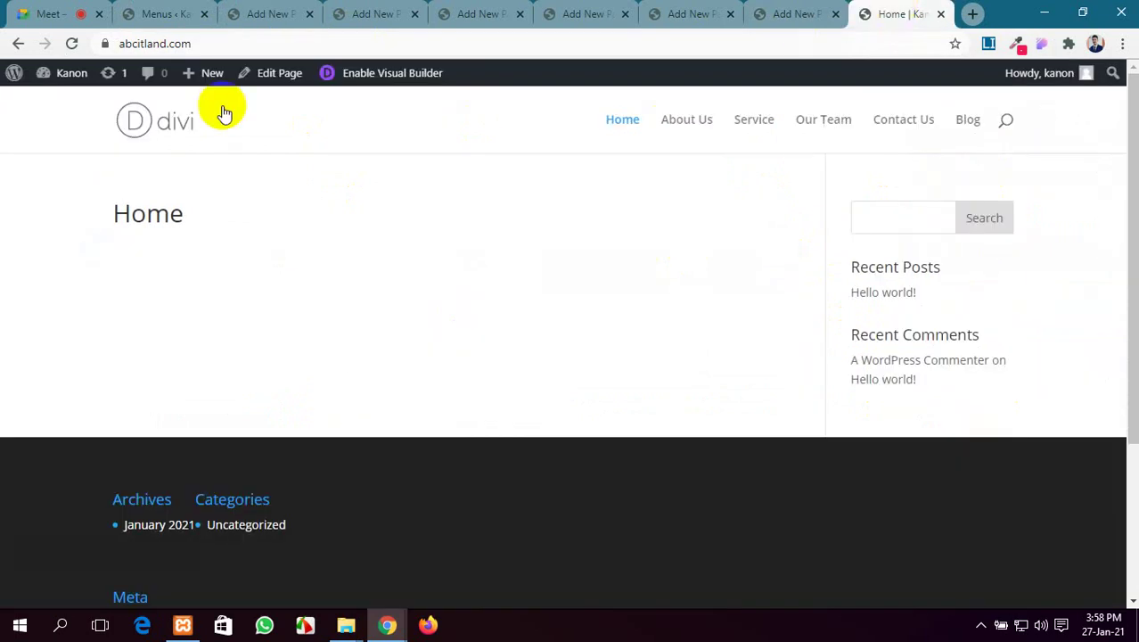
left_click(78, 43)
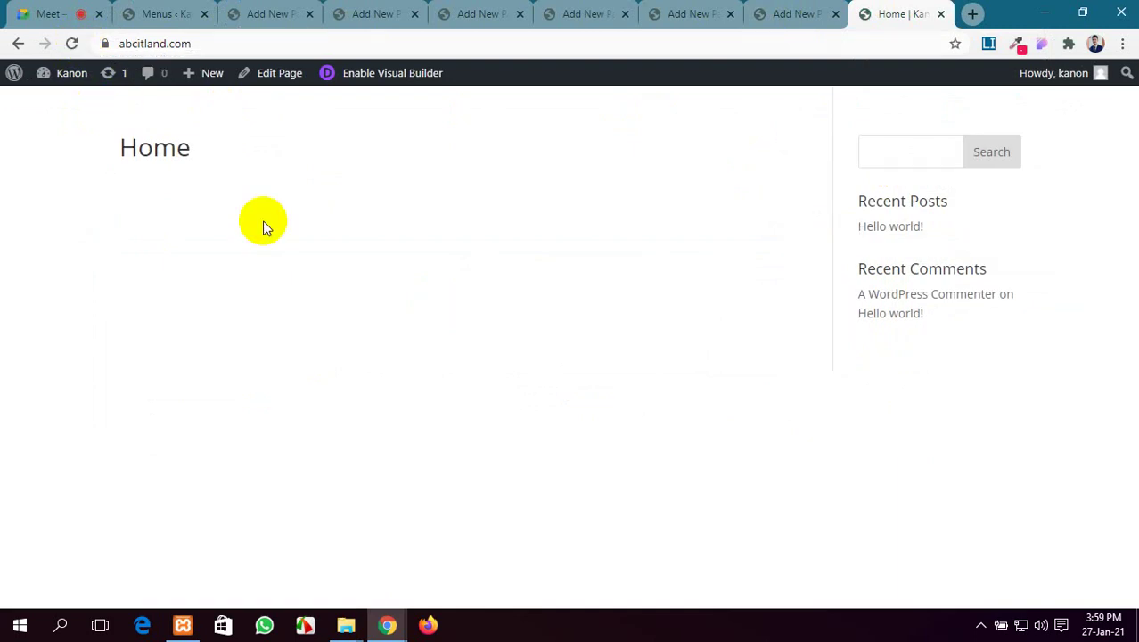
left_click(252, 9)
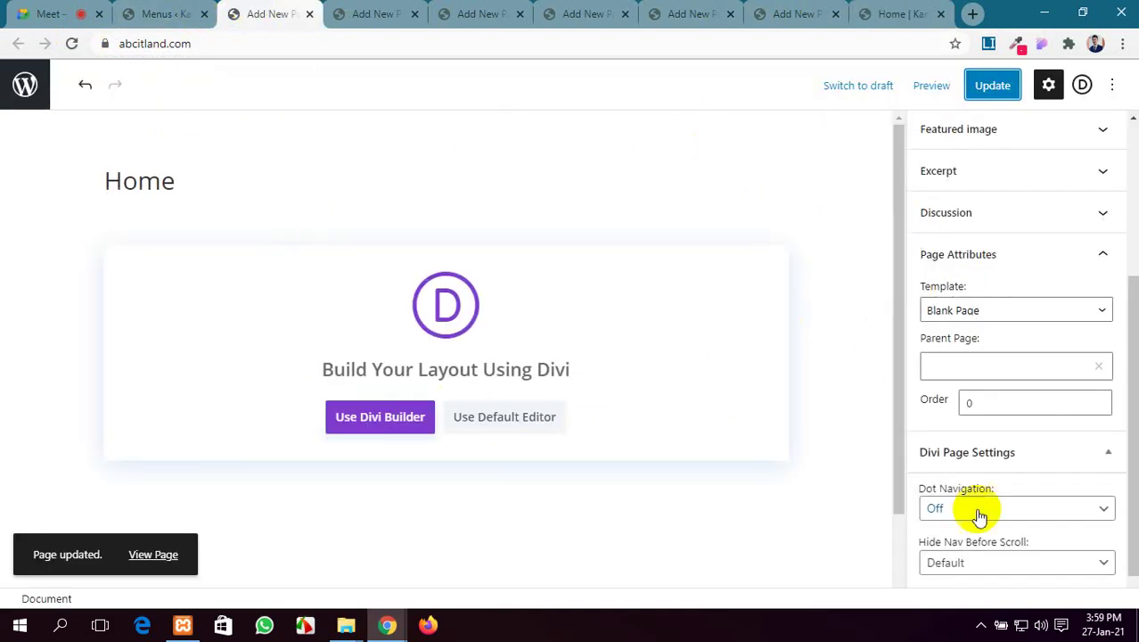
Keep hide-navigation at Default and dot navigation Off, reset Template to Default, and update
scroll(980, 513, "down", 1)
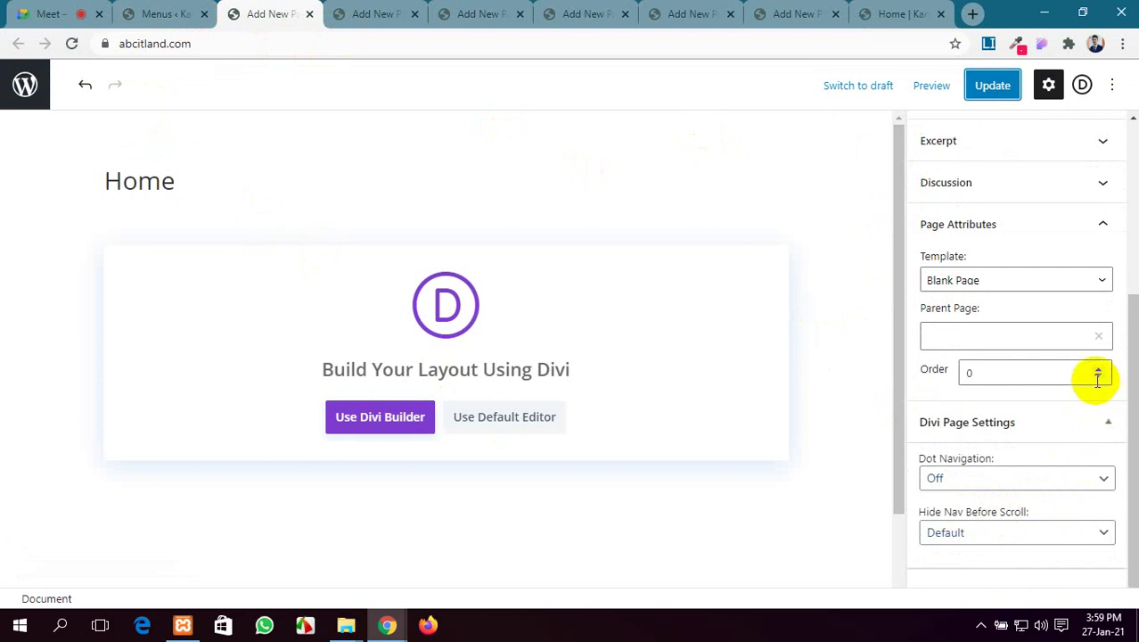
left_click(1062, 535)
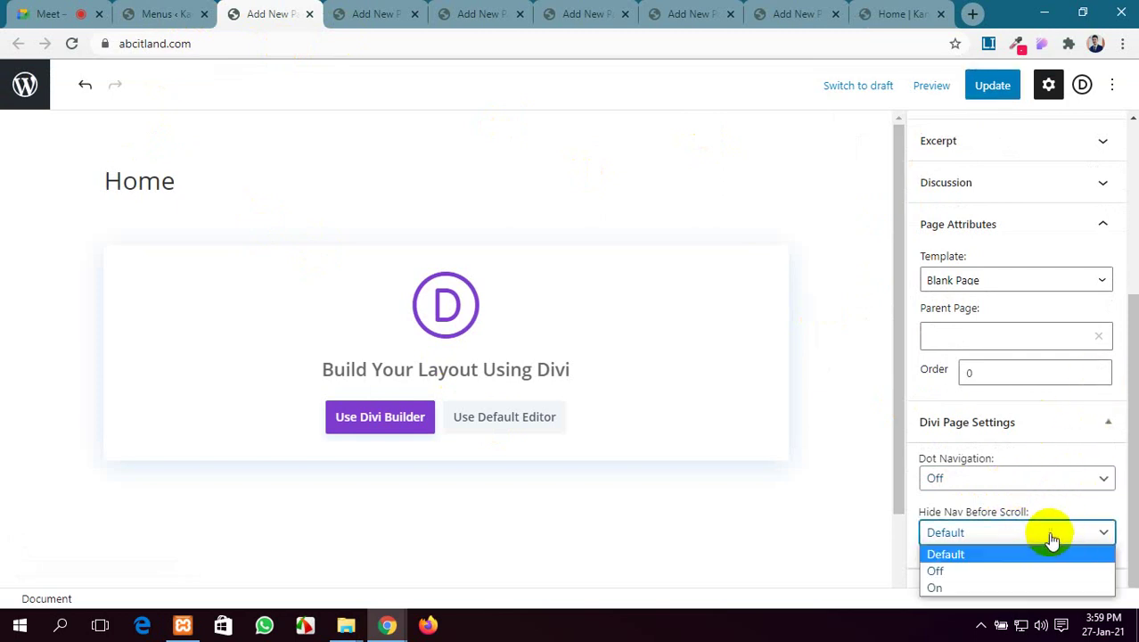
left_click(1051, 537)
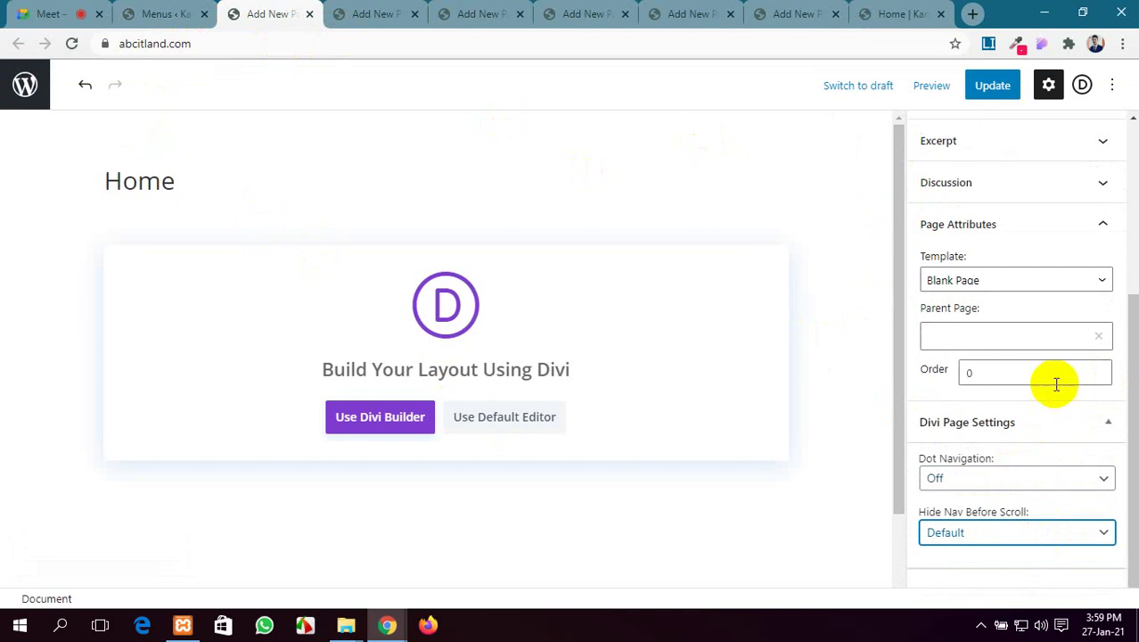
left_click(1087, 481)
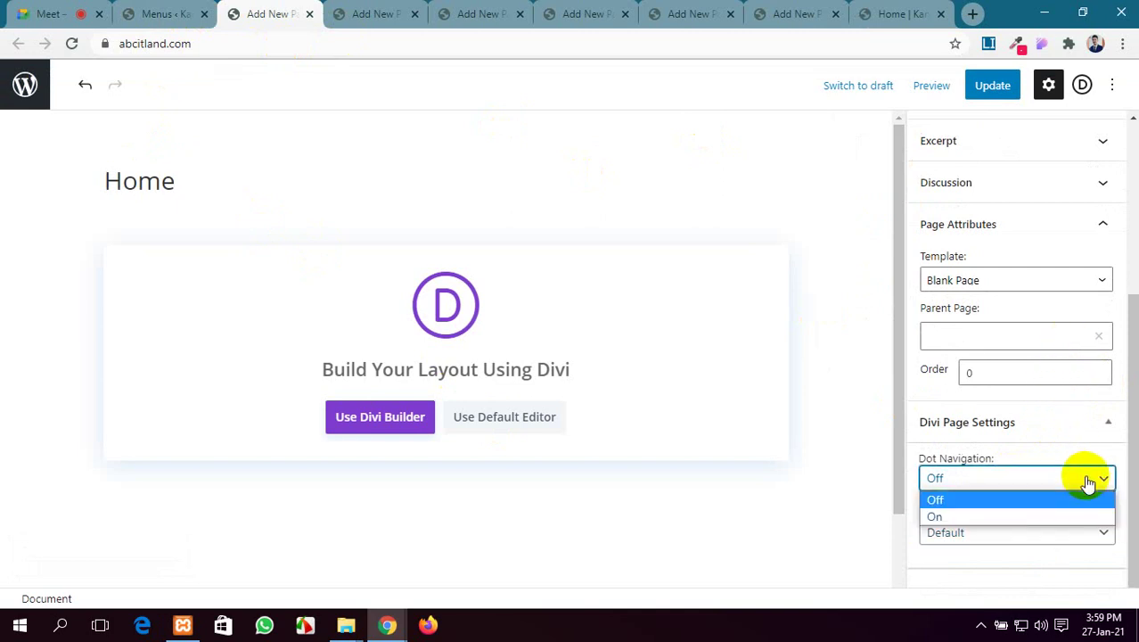
left_click(1083, 477)
scroll(1078, 463, "up", 2)
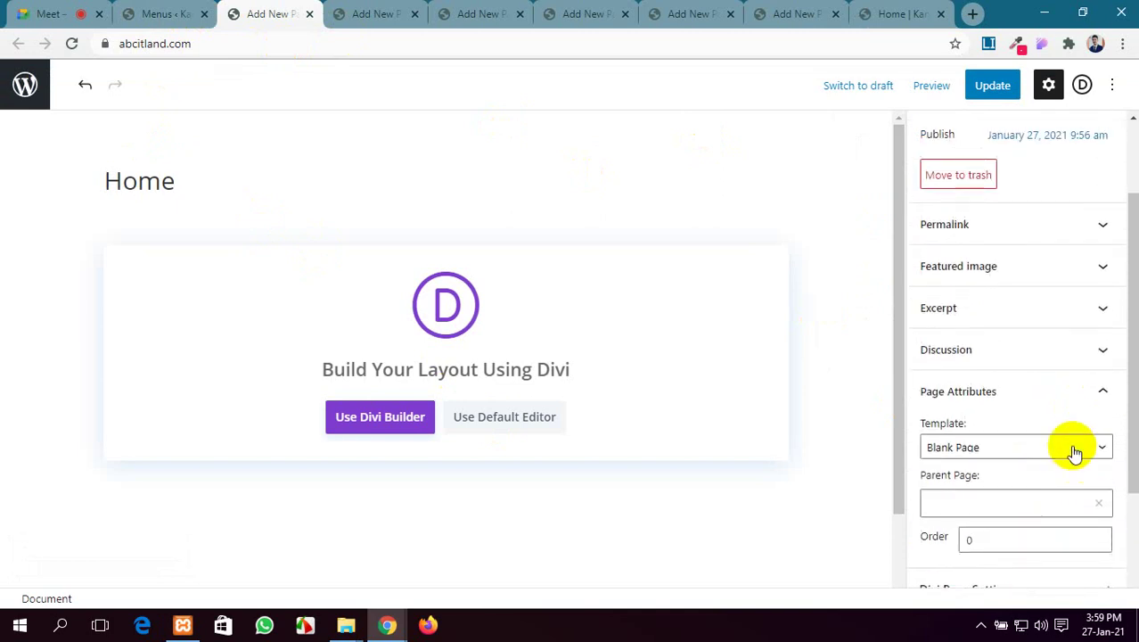
left_click(1074, 452)
left_click(969, 471)
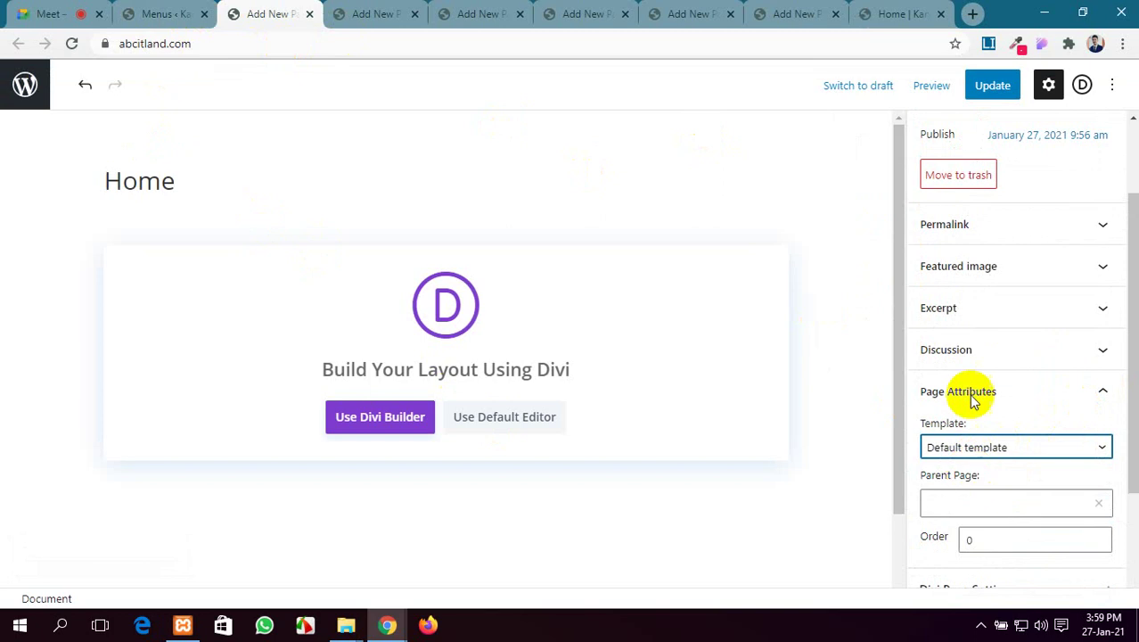
left_click(984, 93)
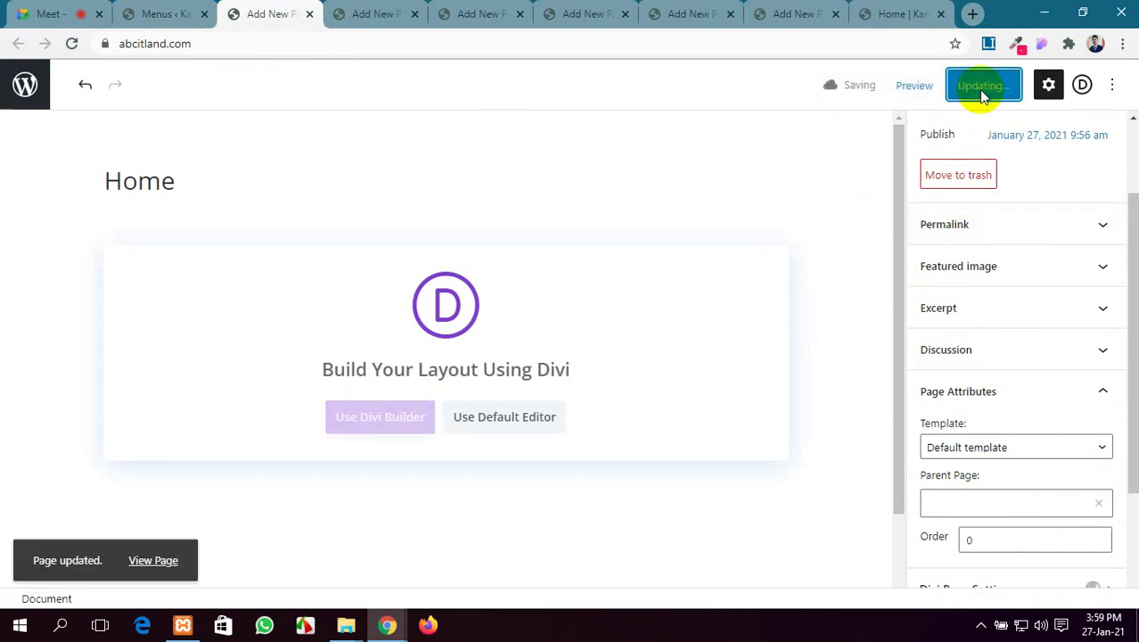
left_click(894, 14)
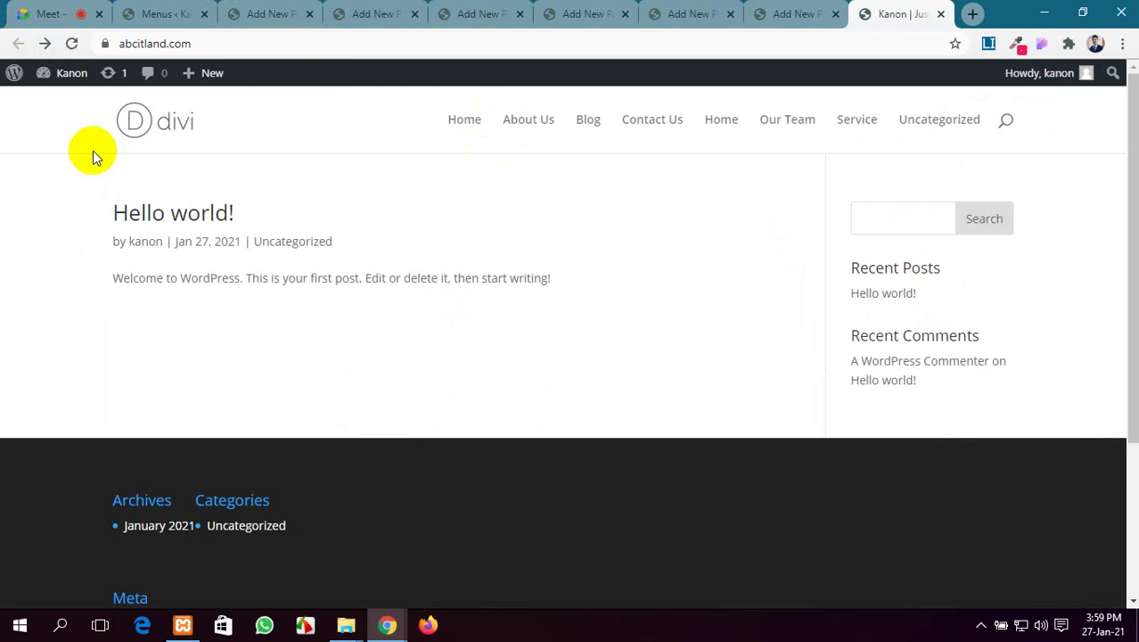
Reload the live site and view the Home page from its navigation
left_click(73, 43)
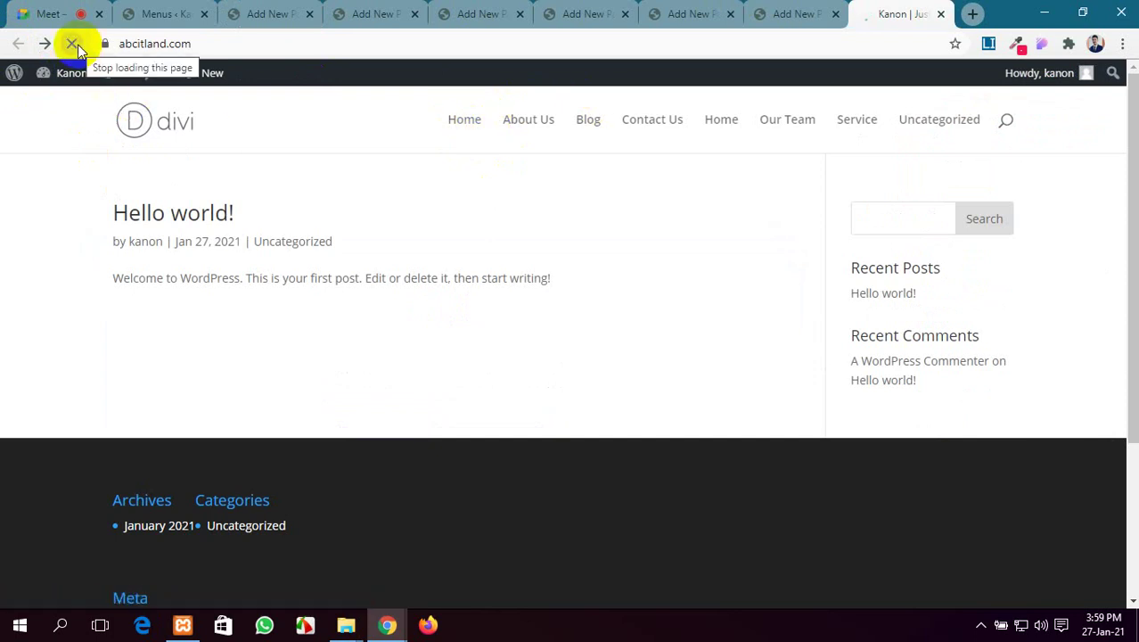
left_click(620, 125)
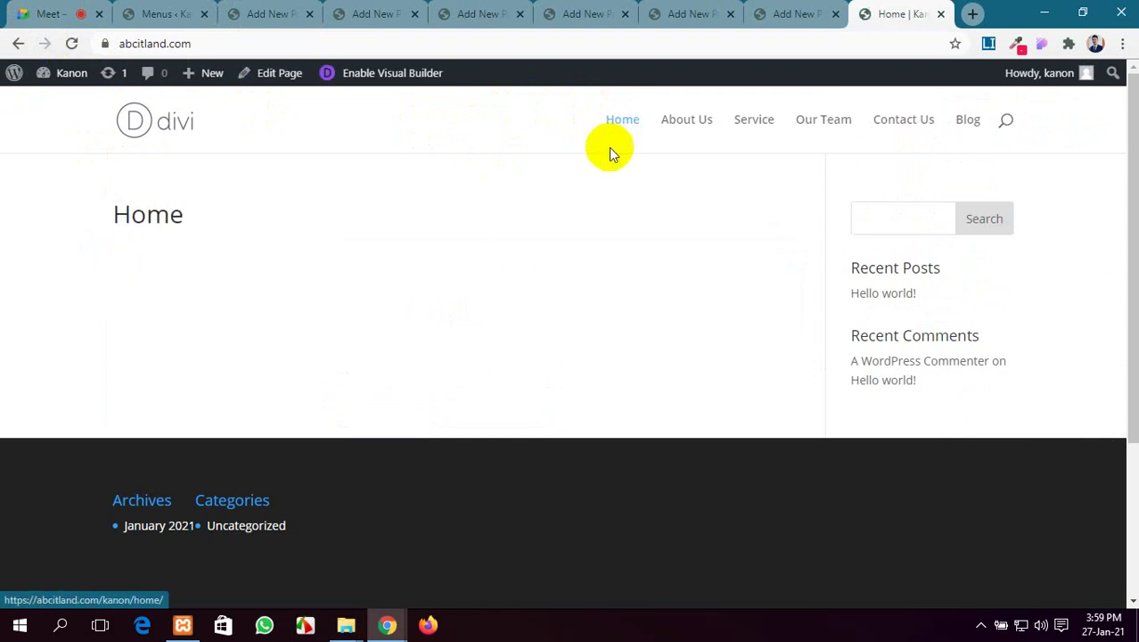
scroll(556, 315, "down", 3)
scroll(556, 314, "up", 3)
scroll(556, 315, "down", 1)
scroll(552, 321, "up", 1)
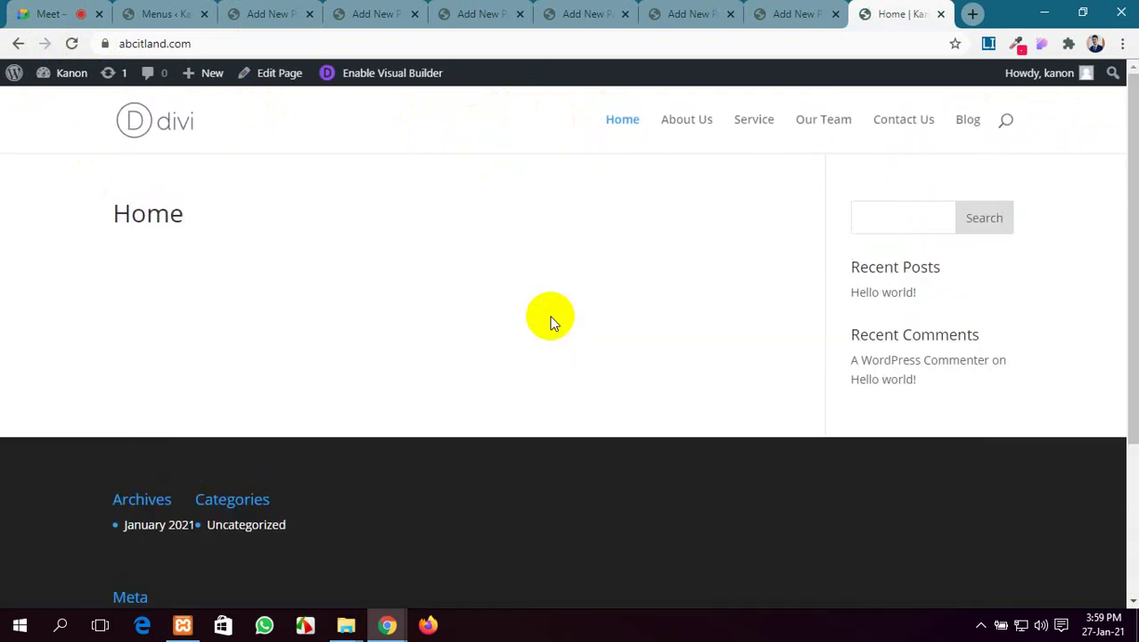
Close the six leftover page-editor tabs and go to the WordPress Dashboard
left_click(204, 10)
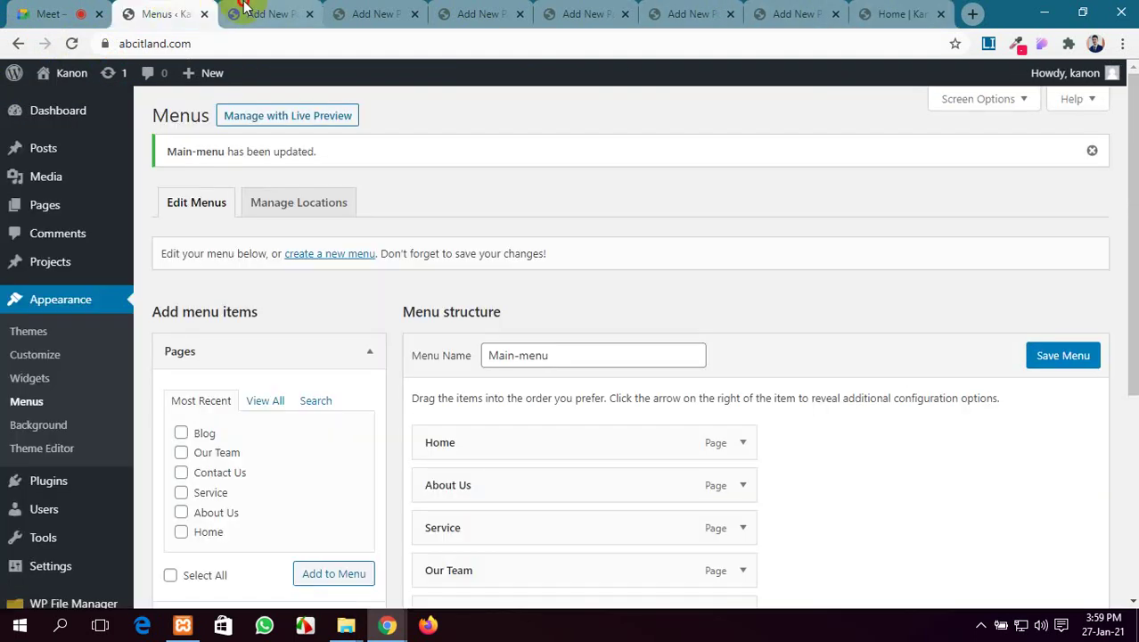
left_click(305, 14)
left_click(309, 14)
left_click(309, 14)
left_click(307, 14)
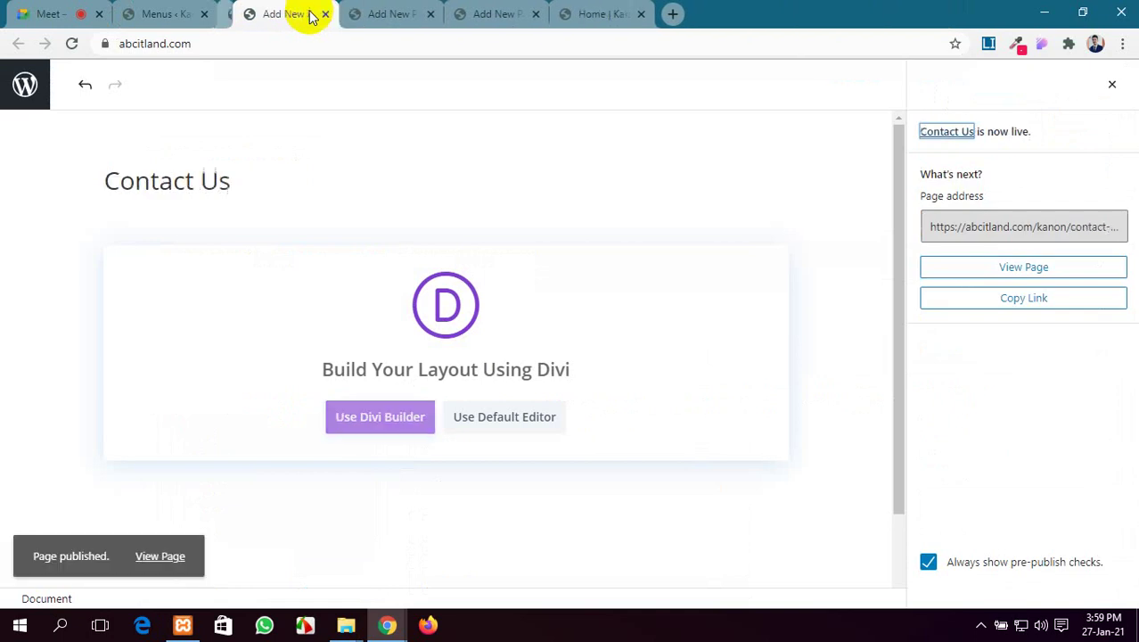
left_click(307, 14)
left_click(308, 14)
left_click(307, 14)
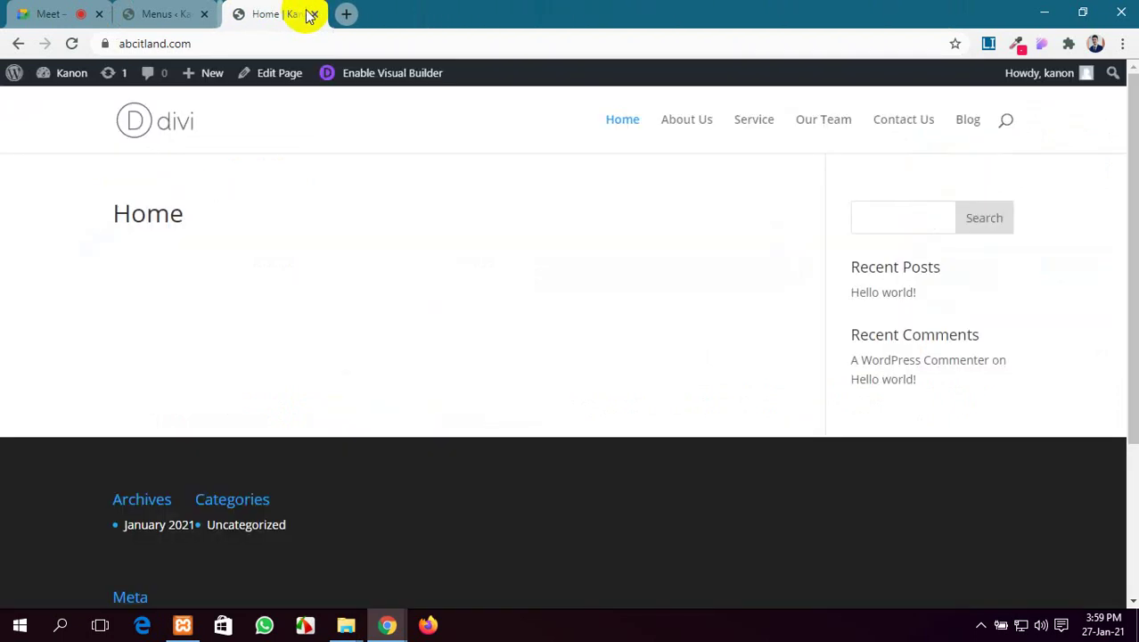
left_click(150, 13)
left_click(82, 116)
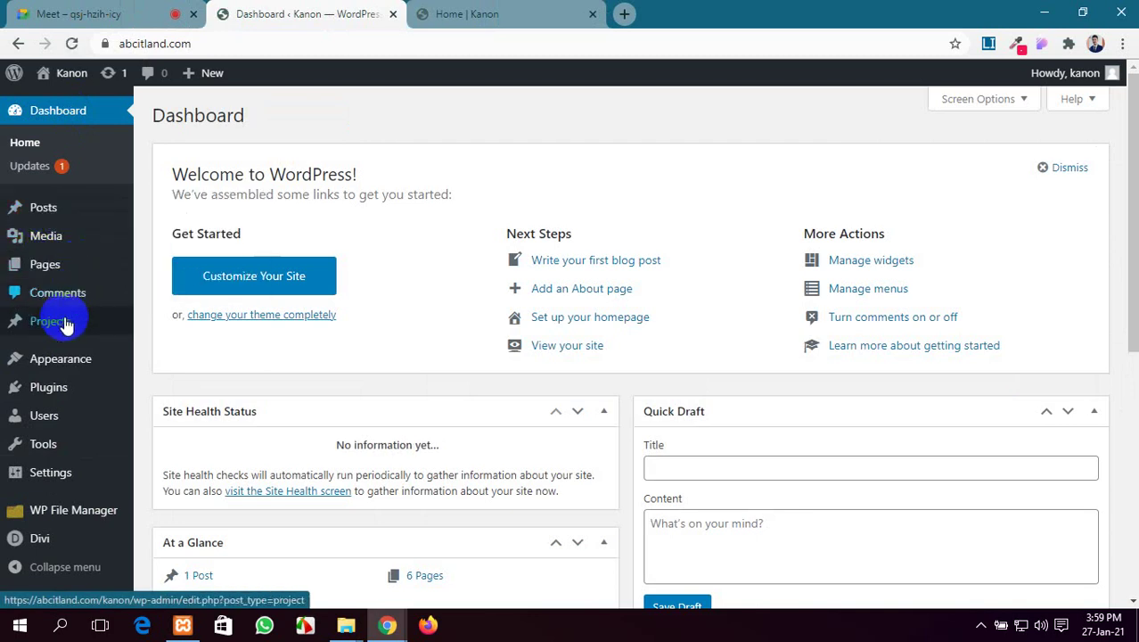
Open Settings > General and clear the existing Site Title
mouse_move(49, 394)
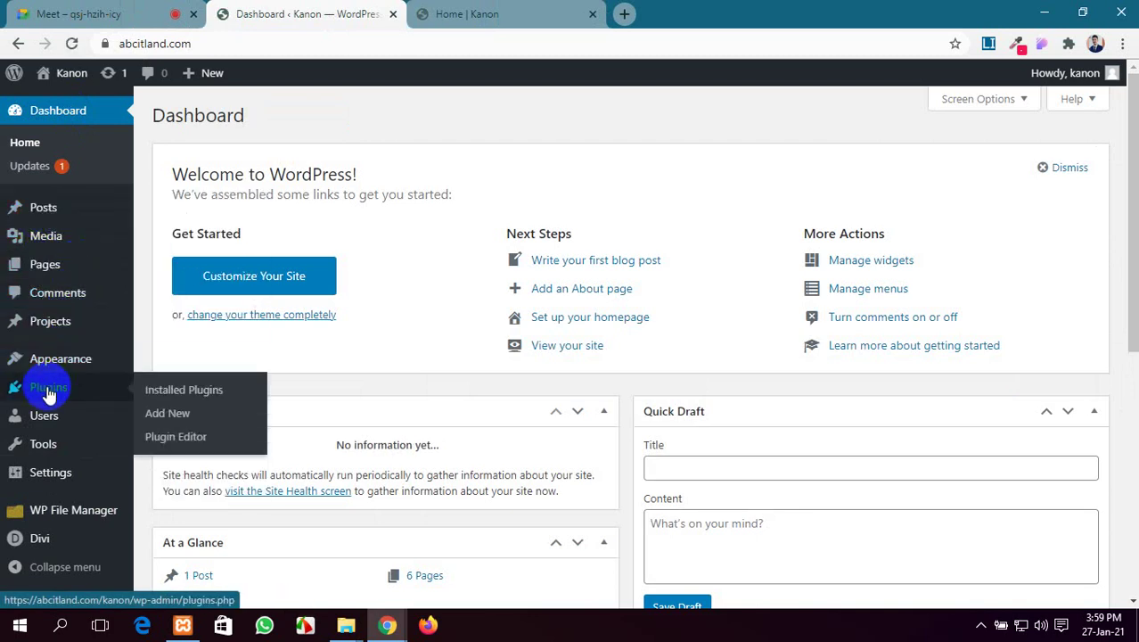
mouse_move(57, 452)
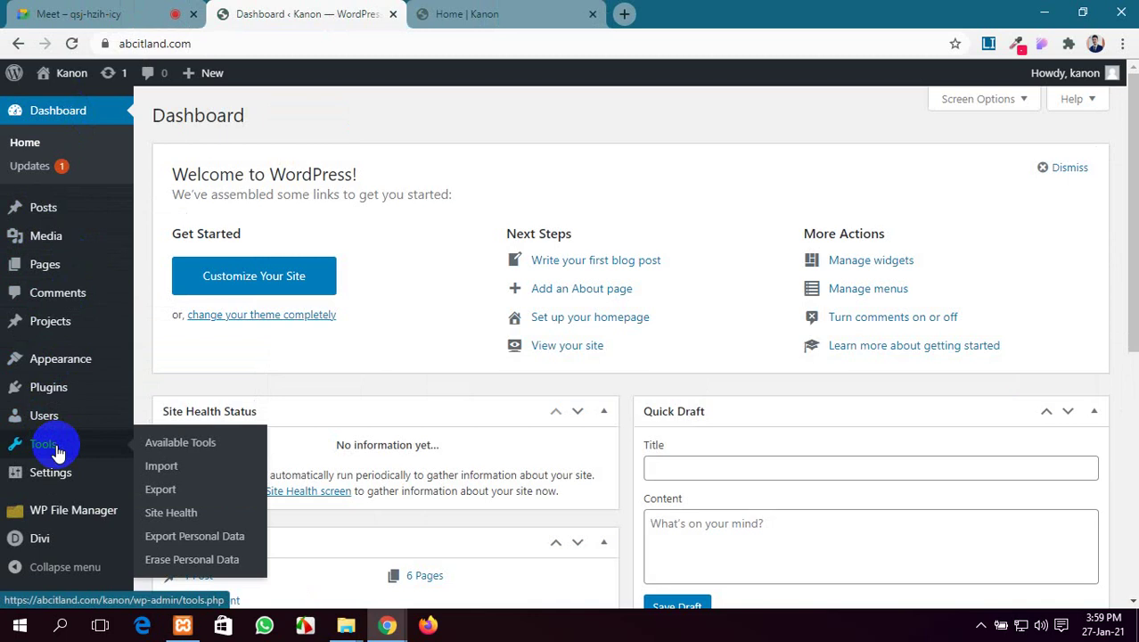
left_click(61, 474)
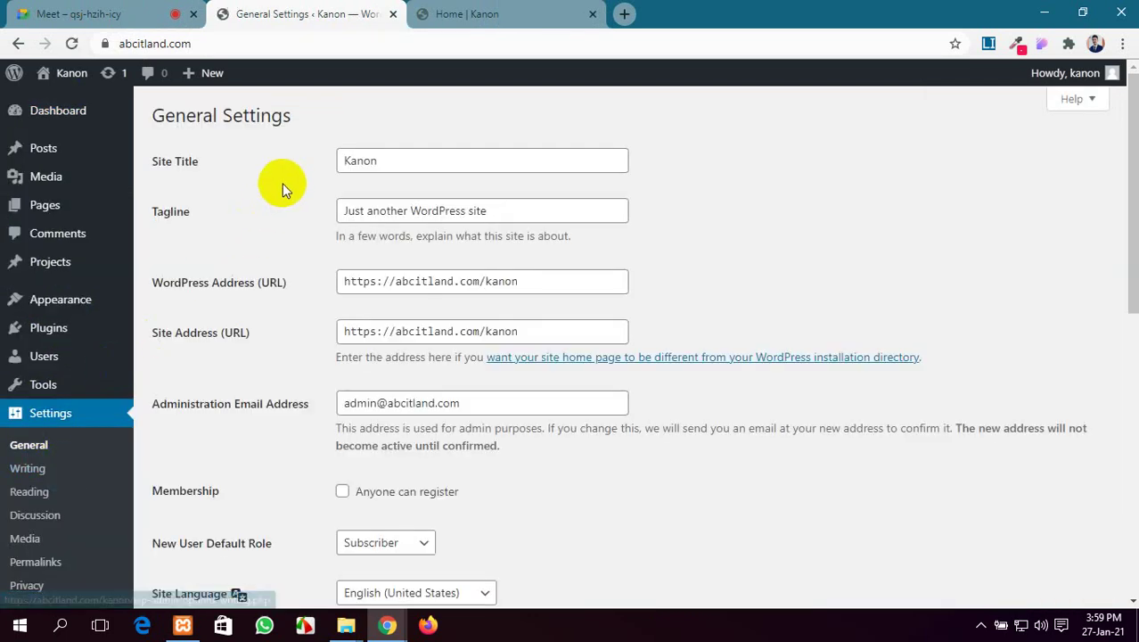
double_click(379, 161)
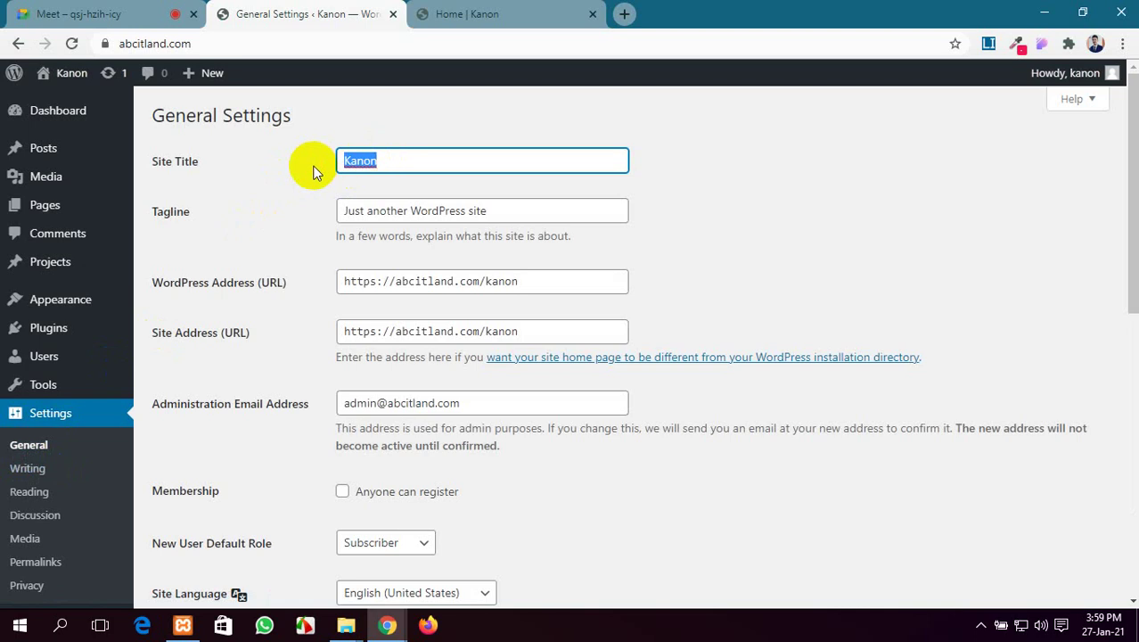
key("BackSpace")
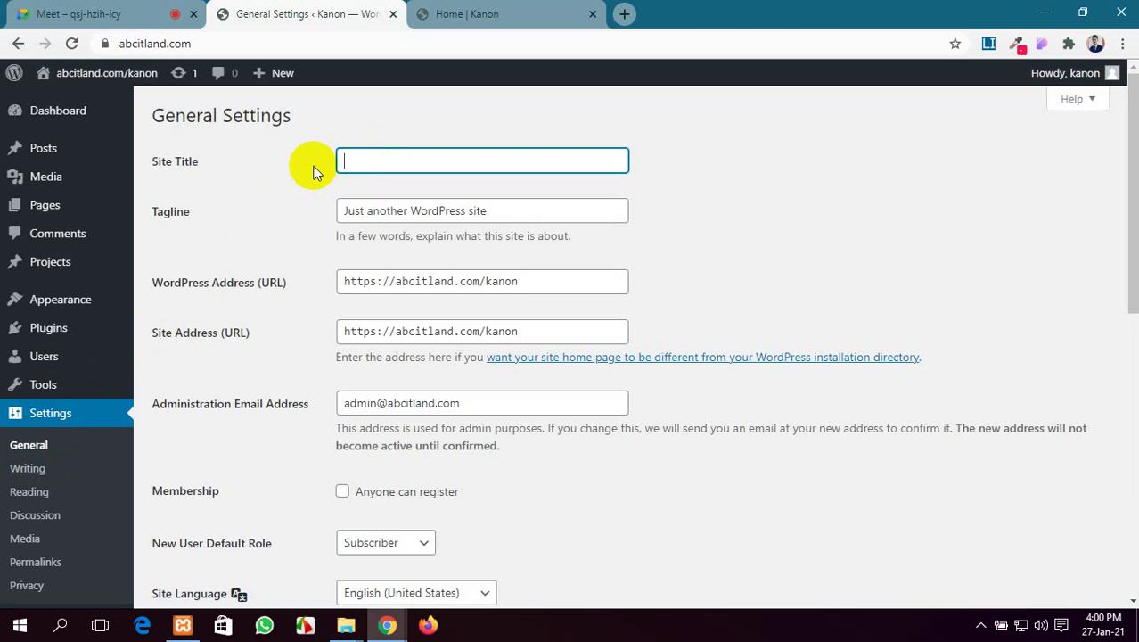
Enter the new two-word site title, a person's name, with both initials capitalised
type("S")
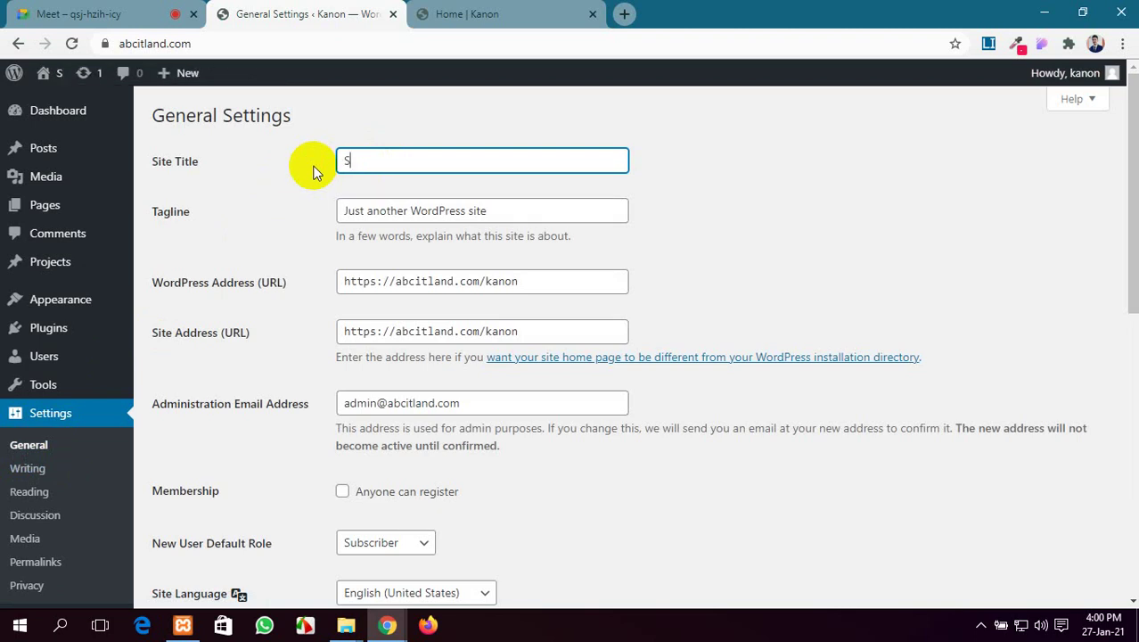
key("BackSpace")
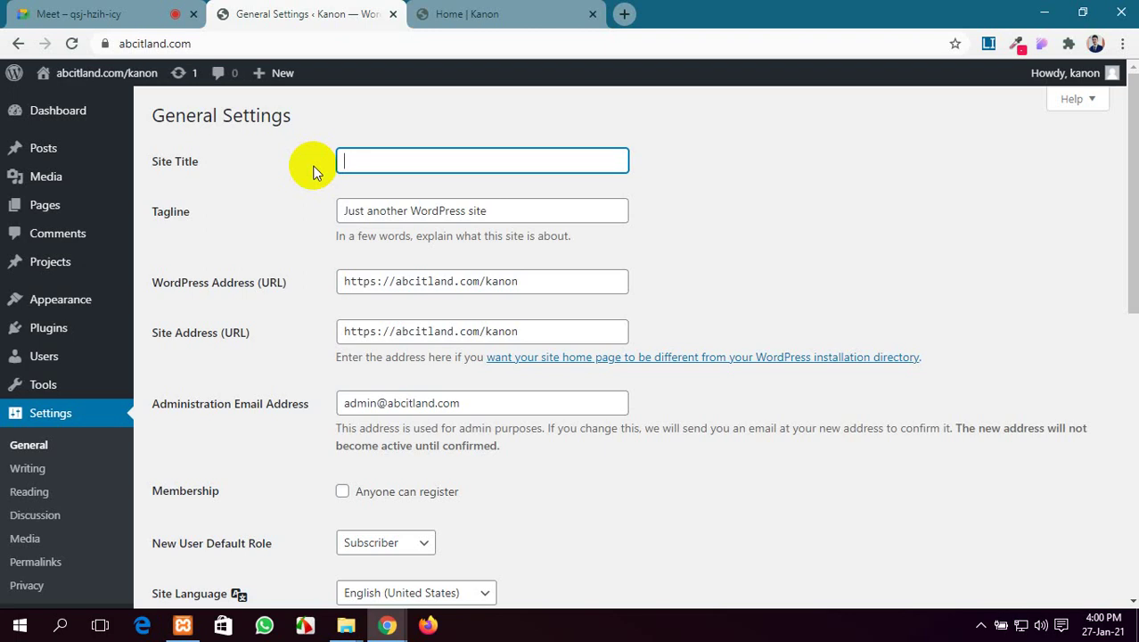
type("K")
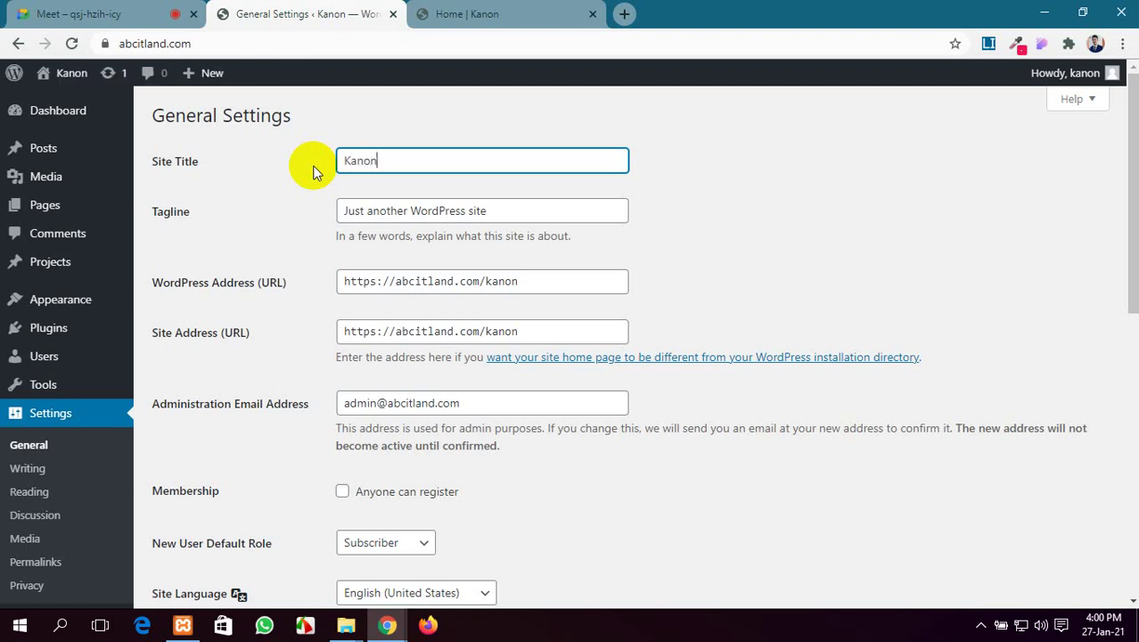
key("BackSpace")
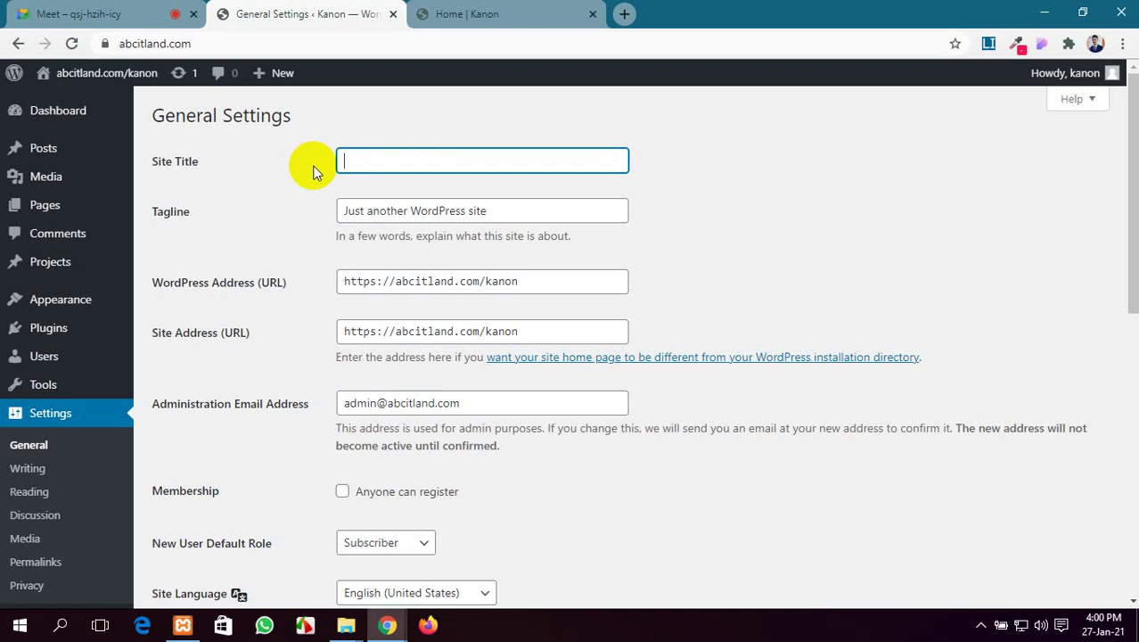
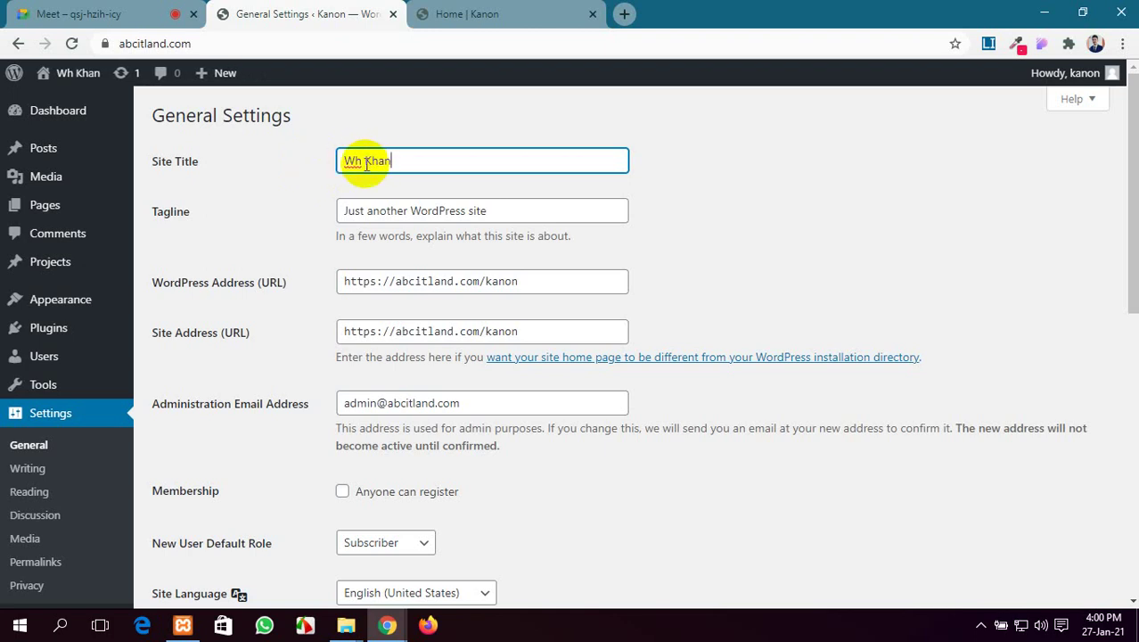
left_click(363, 160)
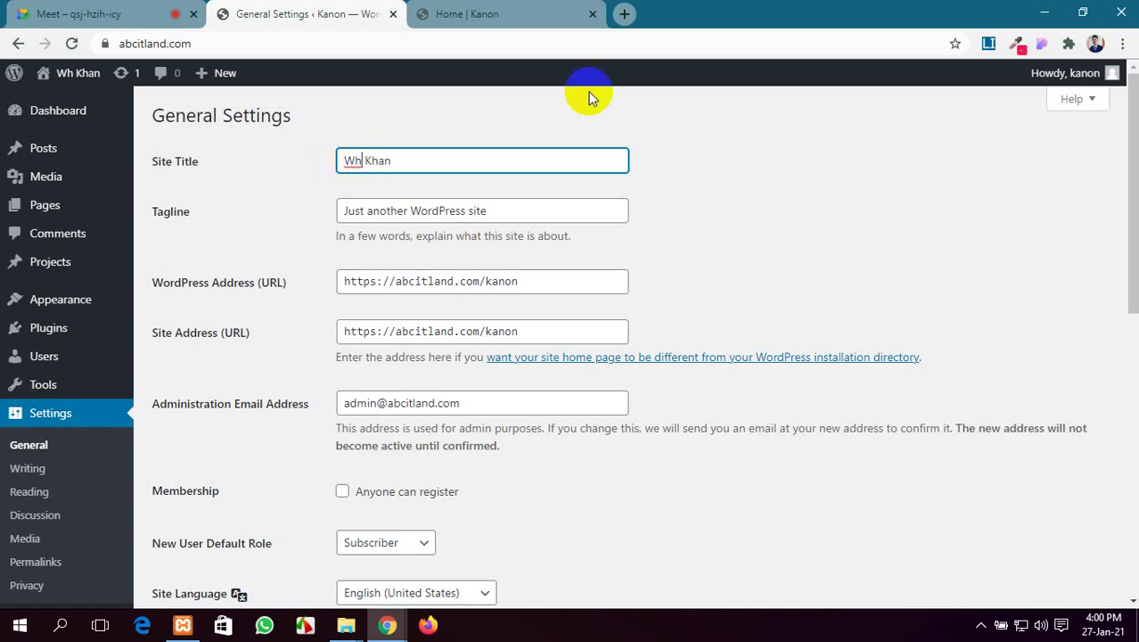
key("BackSpace")
type("H")
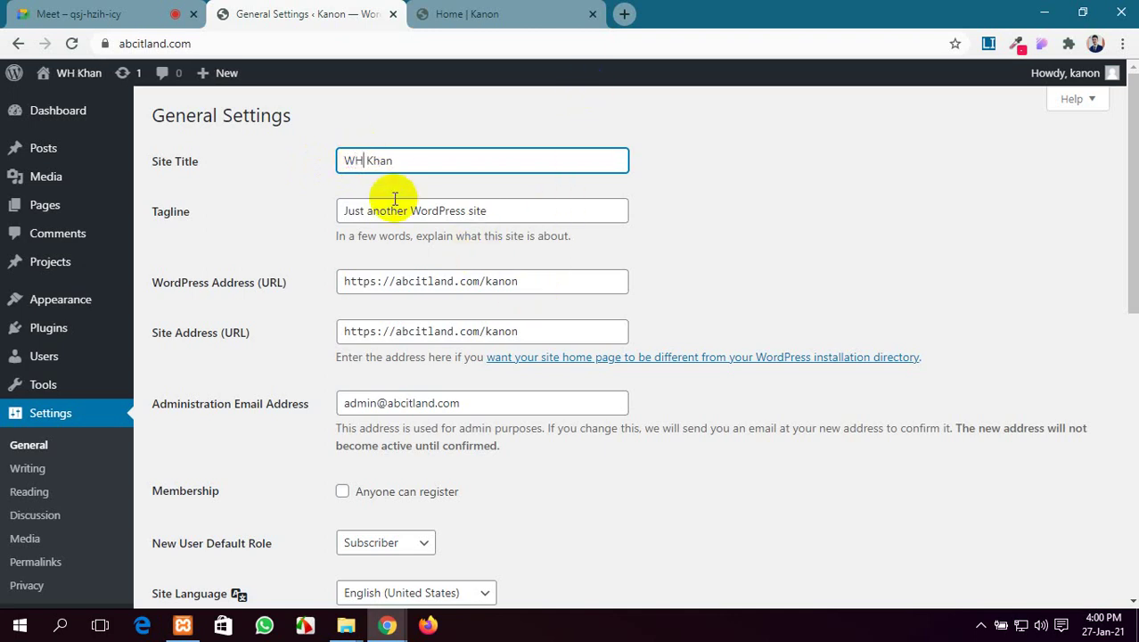
left_click_drag(487, 210, 319, 226)
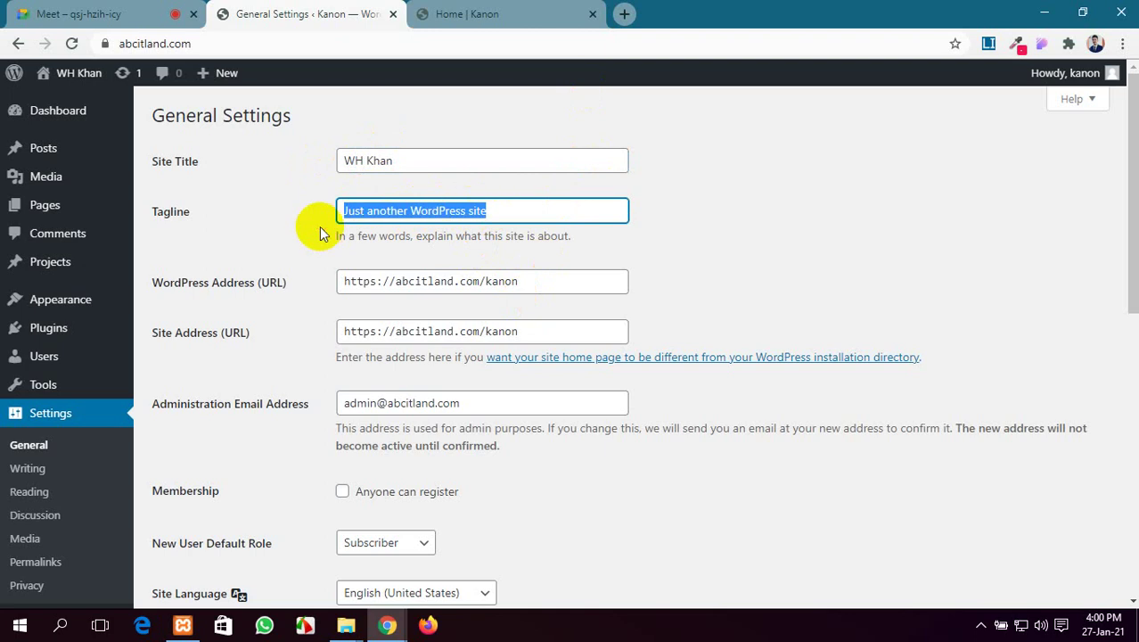
Change the site tagline to 'Make your Future'
key("BackSpace")
type("M")
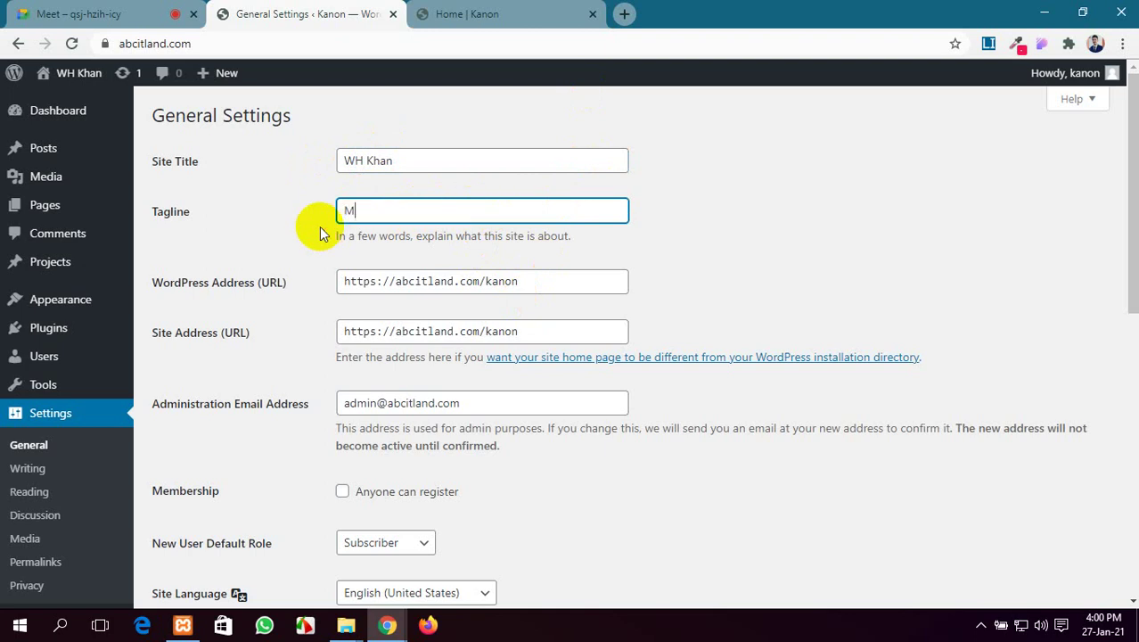
type("ake your Future")
Replace the Administration Email Address with a personal Gmail address
scroll(432, 286, "down", 1)
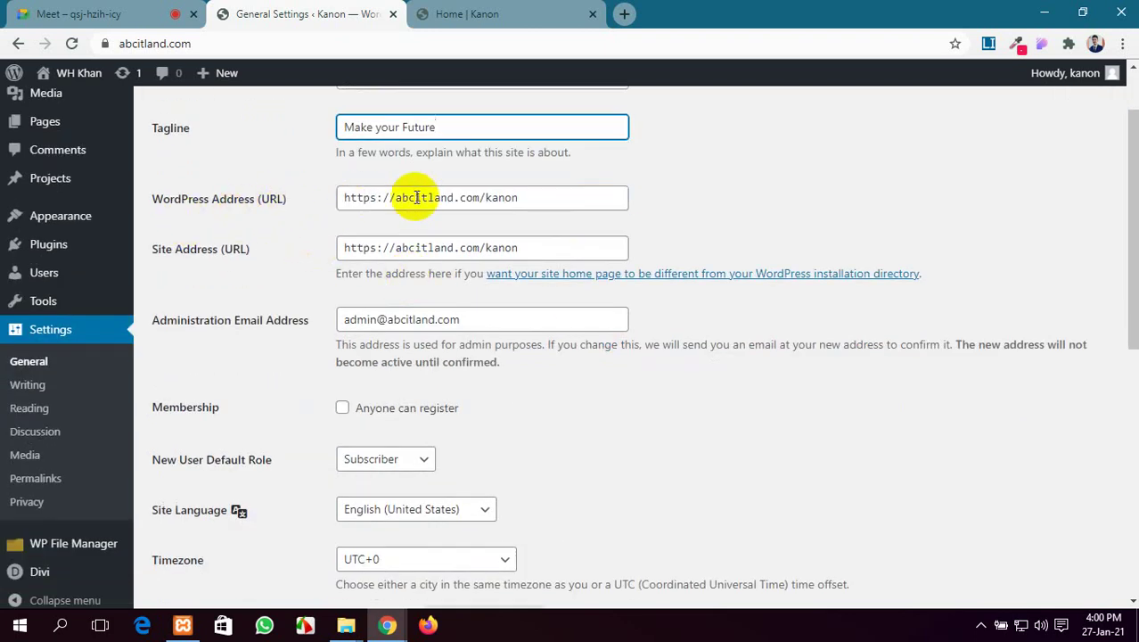
scroll(350, 225, "down", 1)
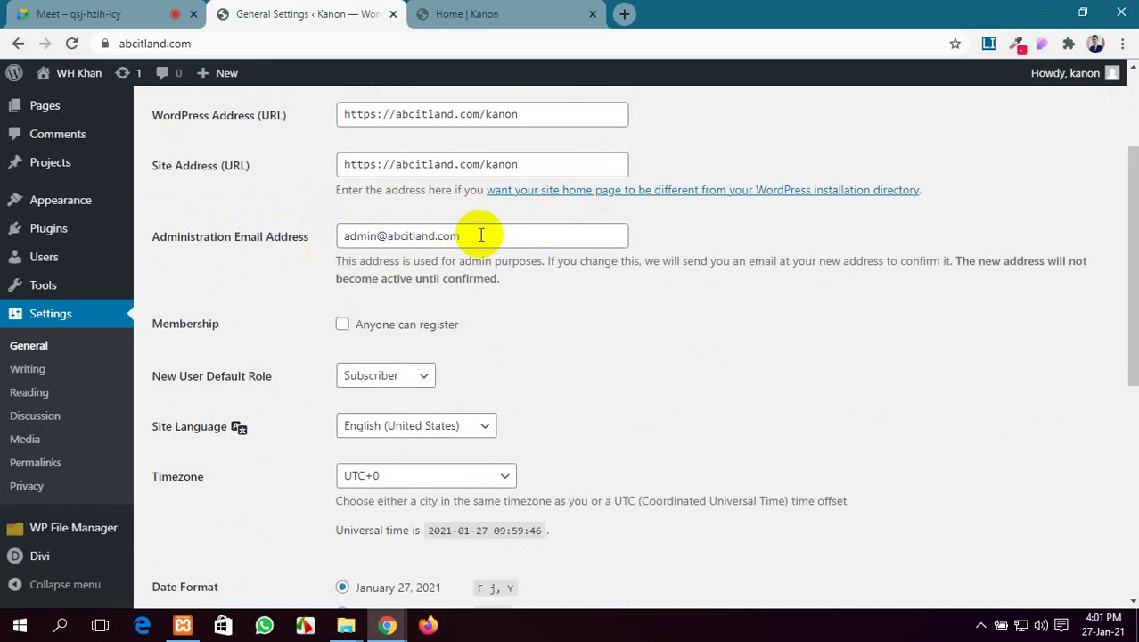
left_click_drag(467, 234, 297, 242)
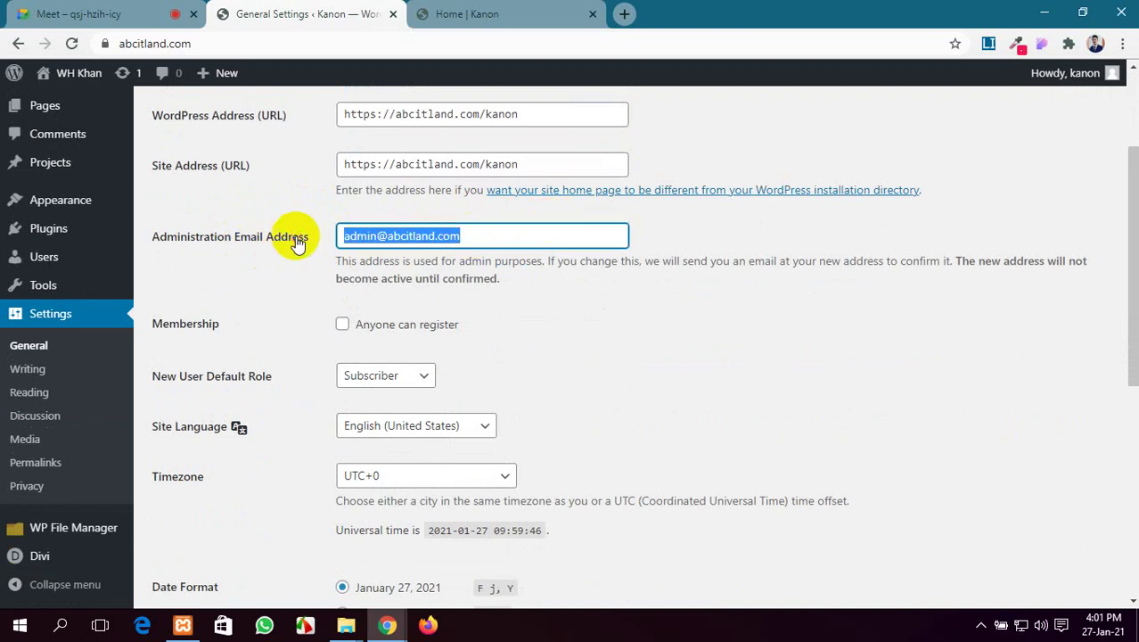
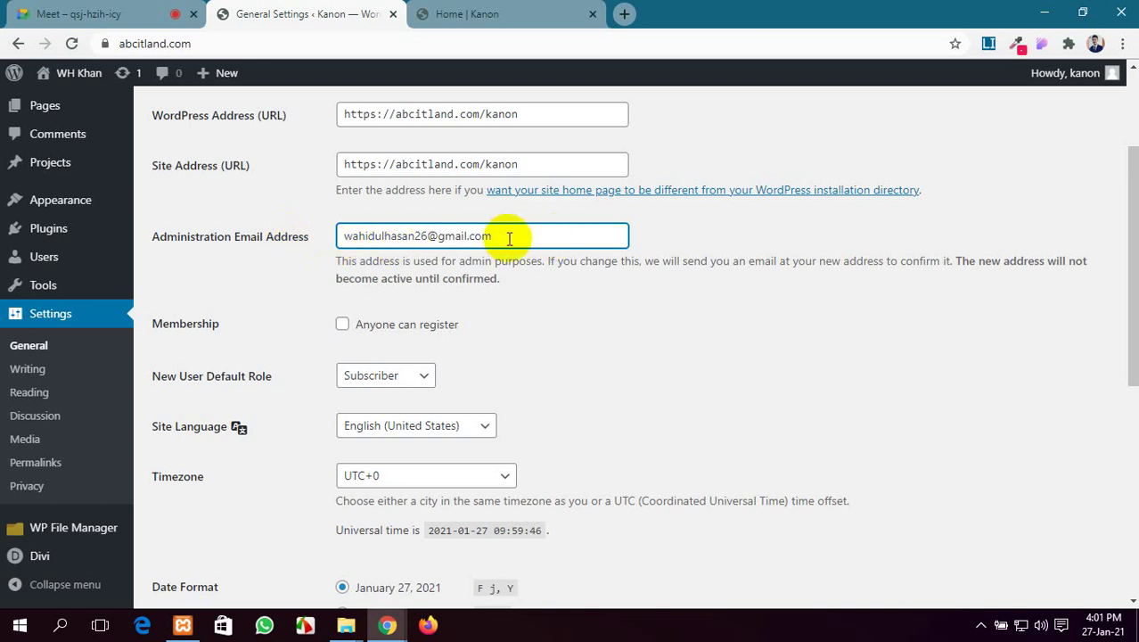
scroll(539, 345, "down", 2)
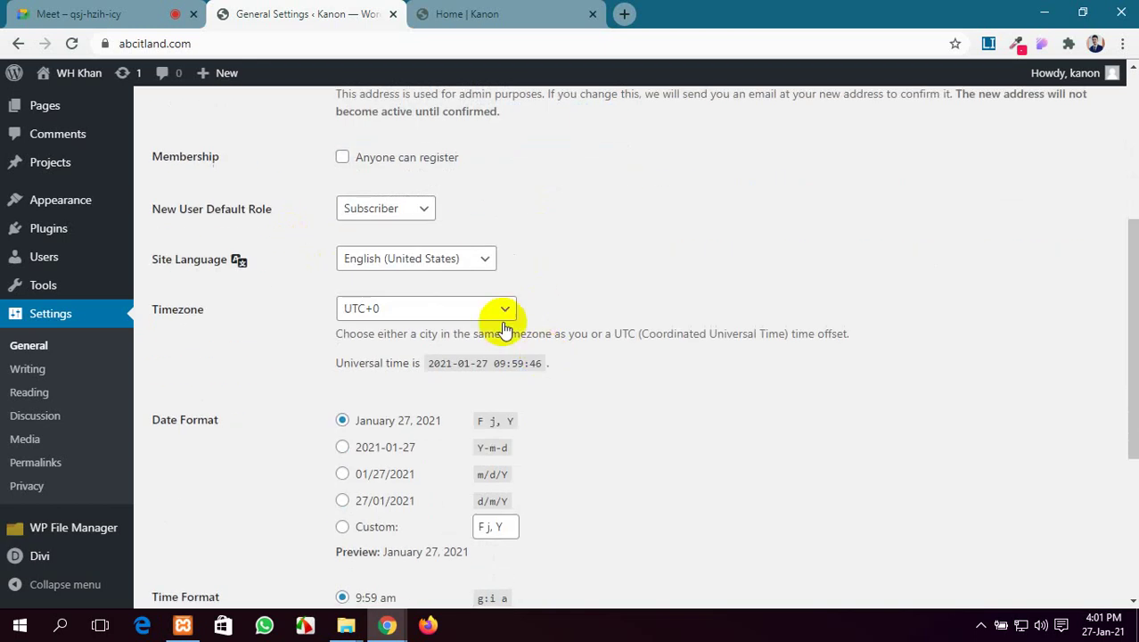
Turn on Anyone can register and set the timezone to Dhaka
left_click(342, 157)
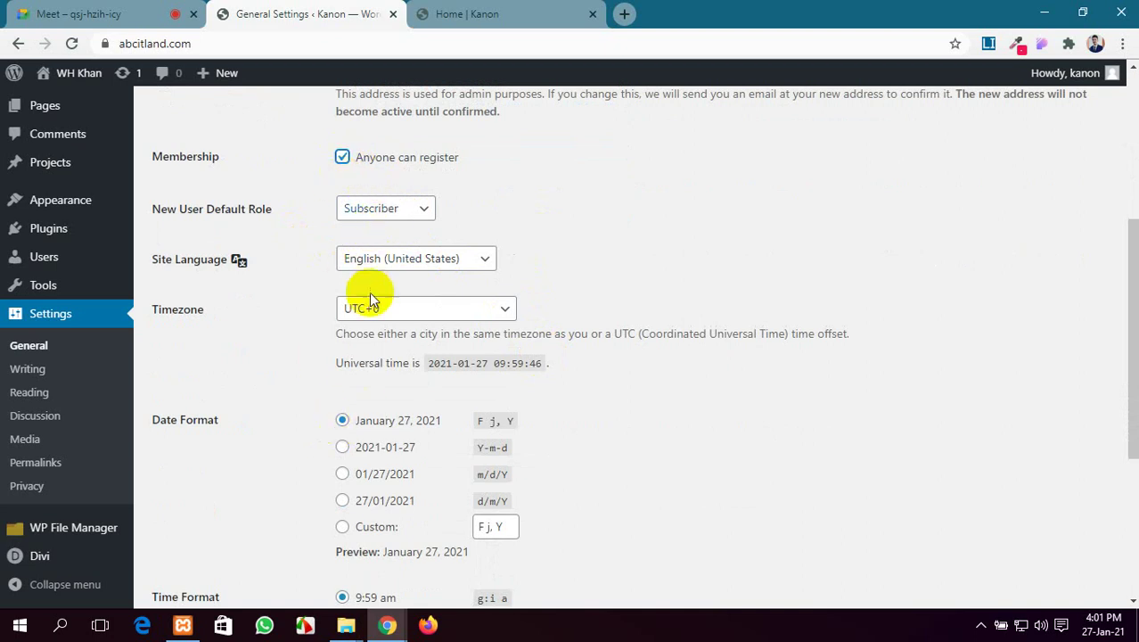
left_click(398, 314)
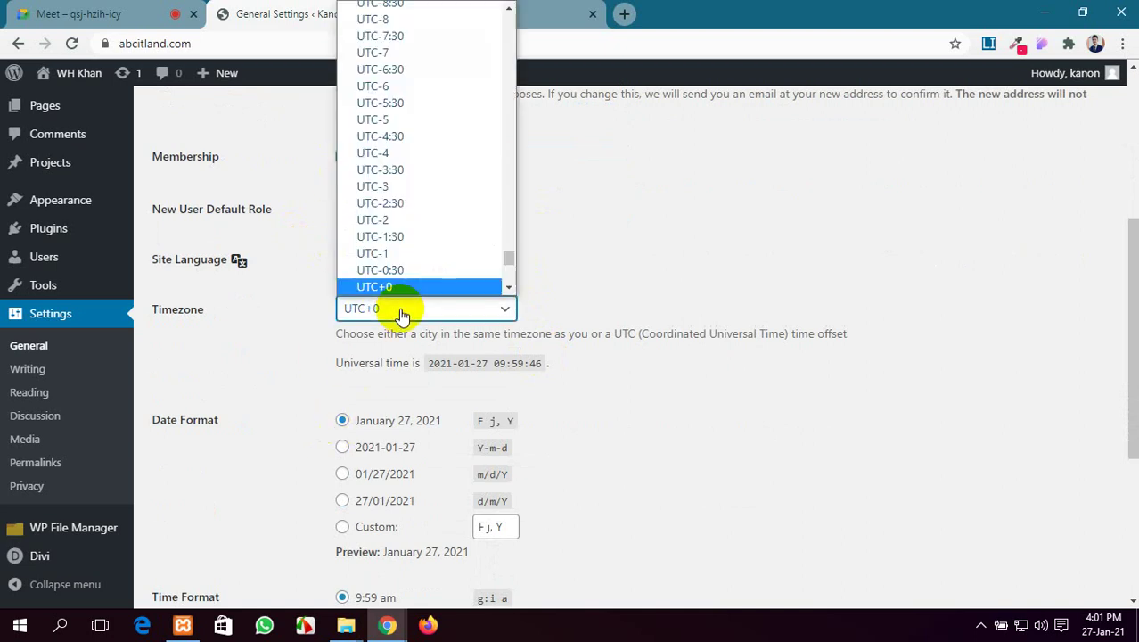
scroll(397, 264, "up", 10)
scroll(397, 267, "up", 20)
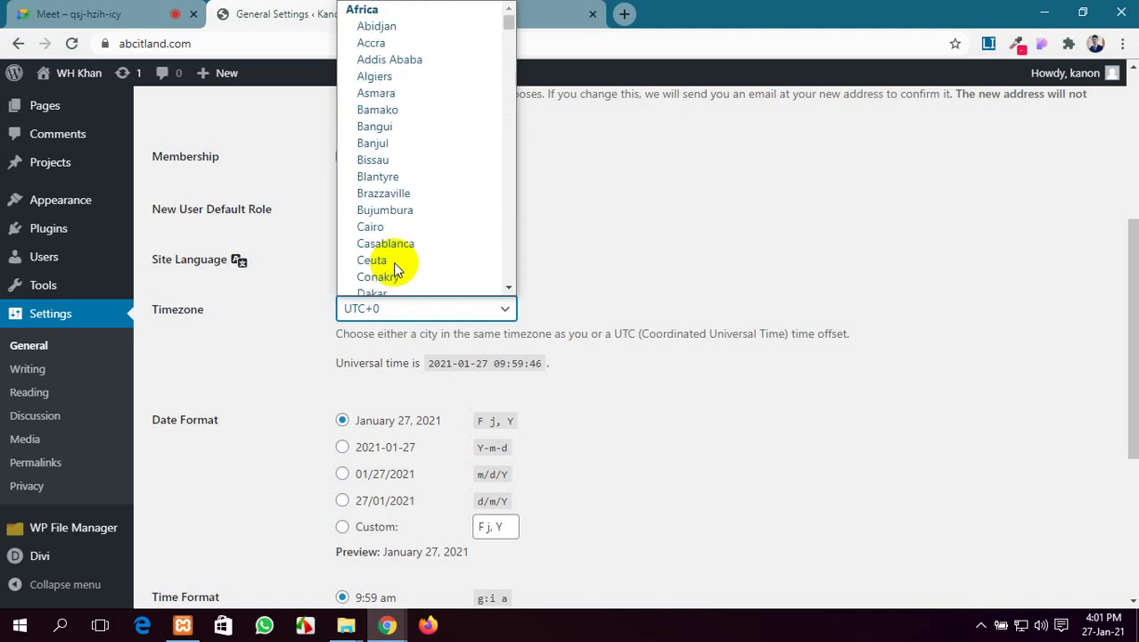
scroll(398, 151, "down", 20)
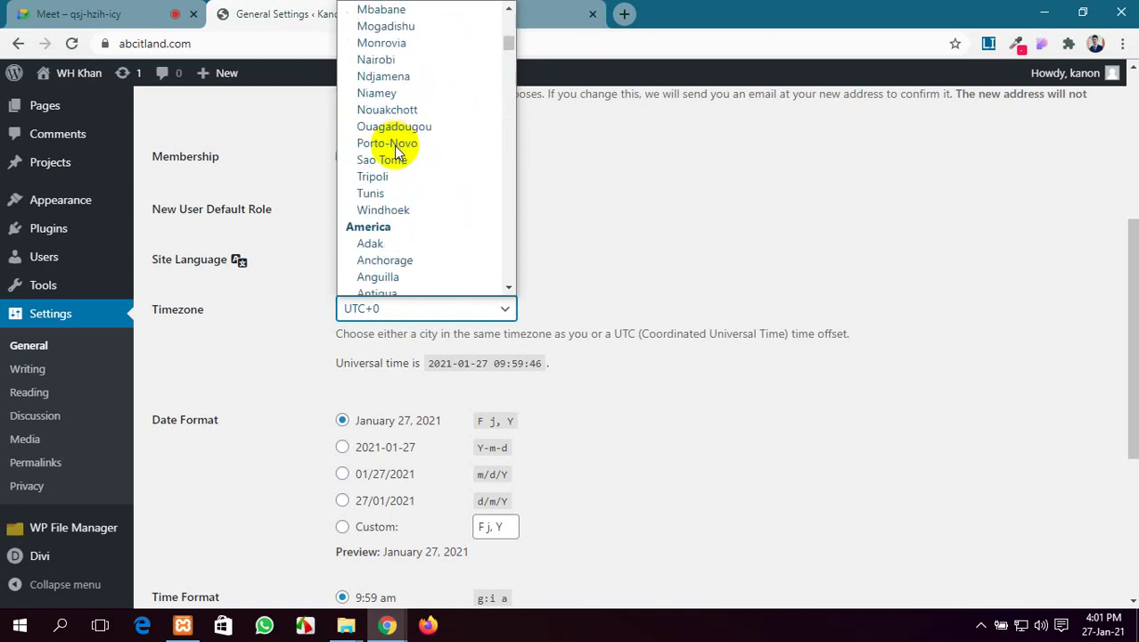
scroll(396, 151, "down", 20)
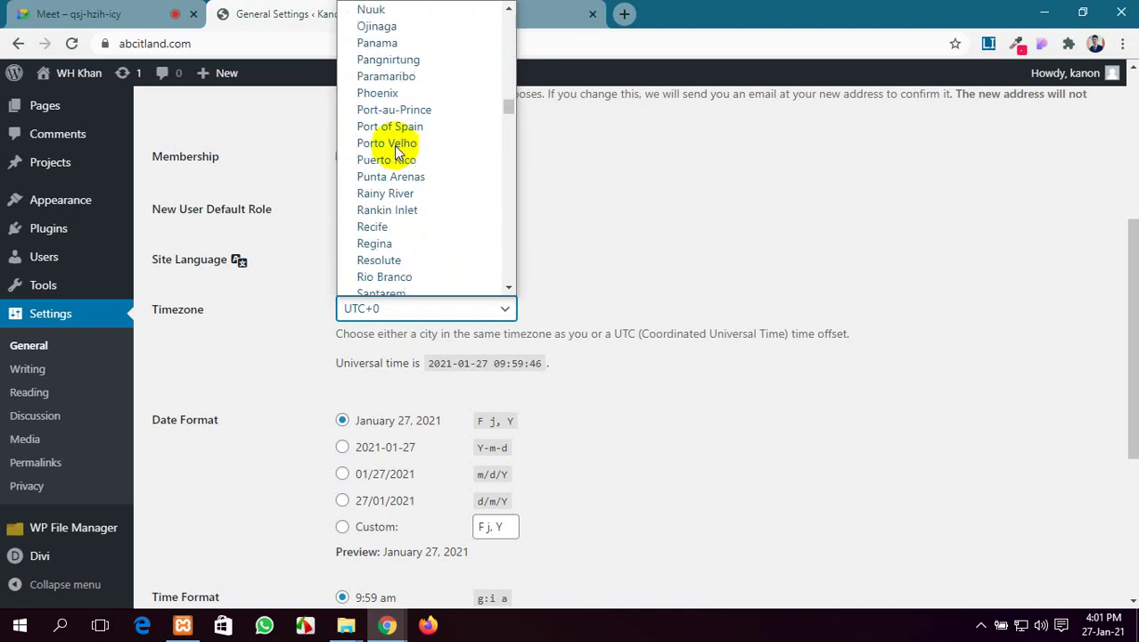
scroll(393, 145, "up", 3)
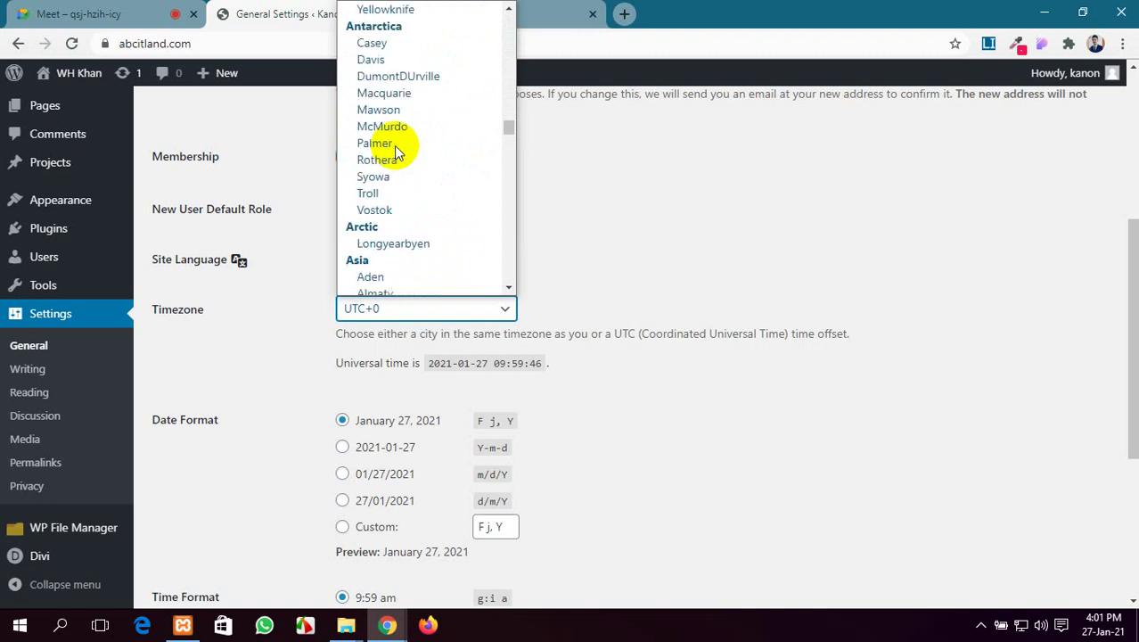
scroll(394, 146, "down", 6)
scroll(396, 150, "down", 3)
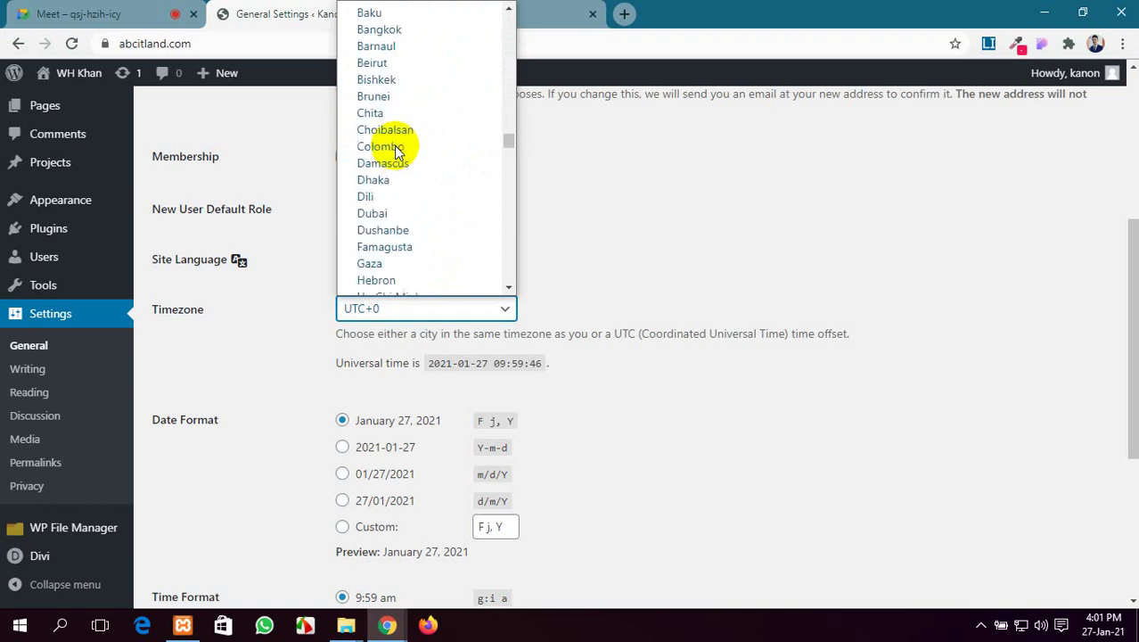
left_click(412, 119)
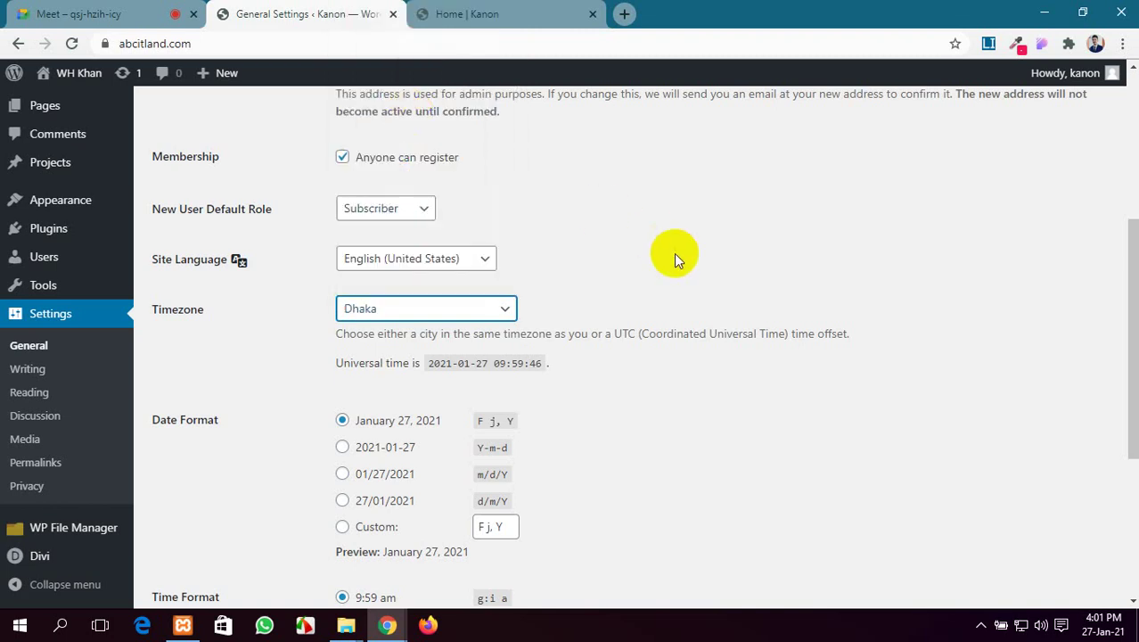
Choose the 9:59 AM time format, start weeks on Saturday, and save the settings
scroll(673, 254, "down", 1)
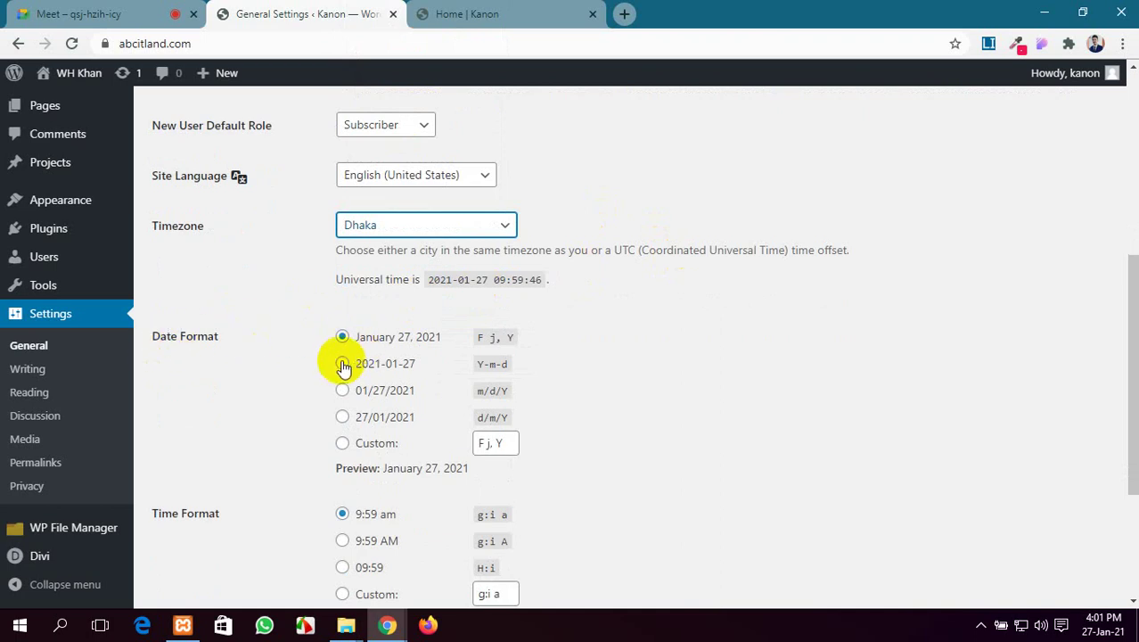
scroll(348, 370, "down", 2)
scroll(364, 403, "down", 1)
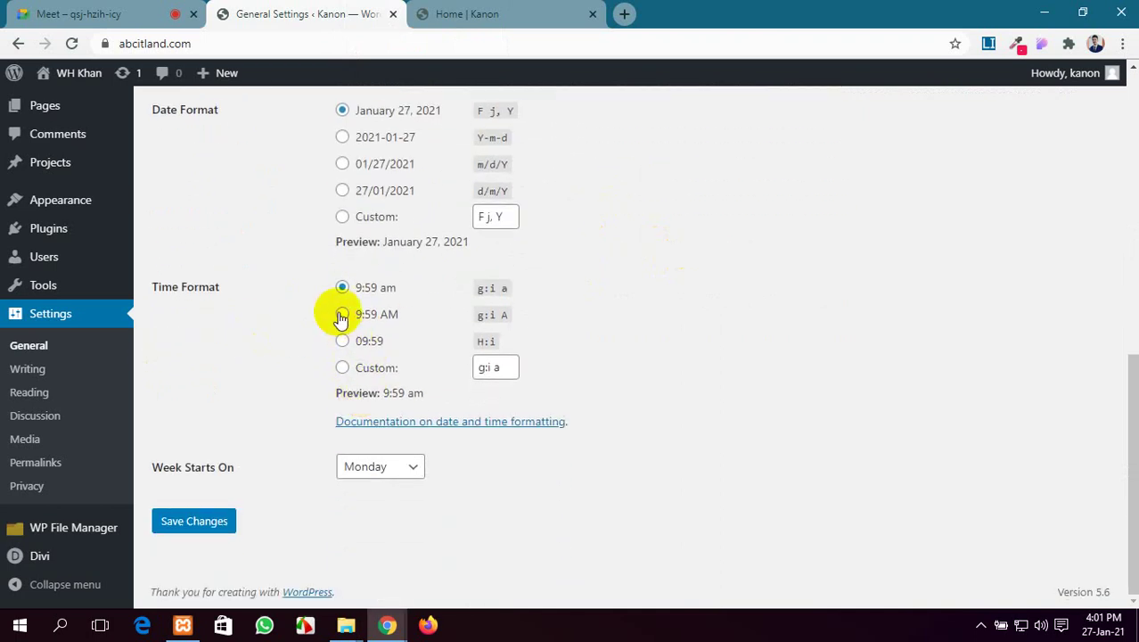
left_click(342, 313)
left_click(372, 470)
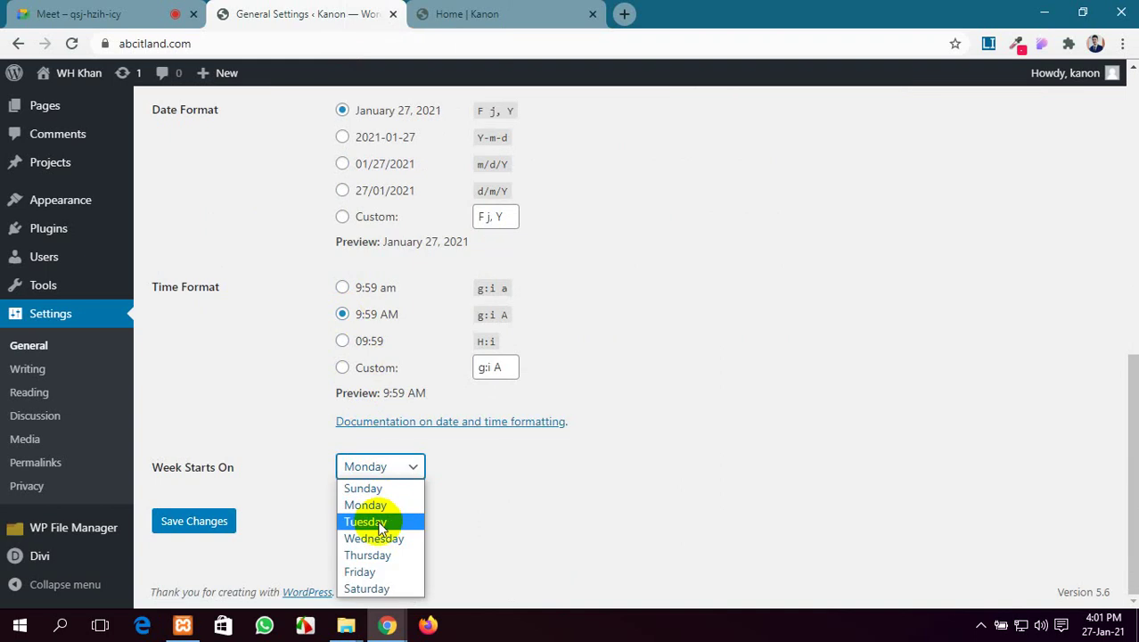
left_click(384, 588)
left_click(222, 525)
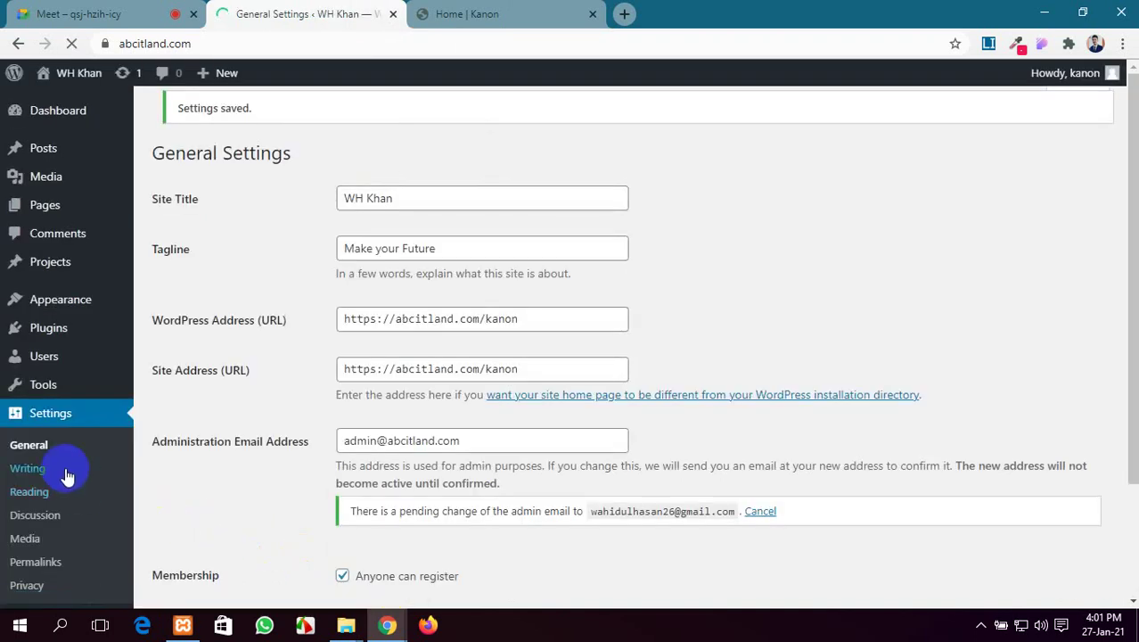
Look through the Writing settings, then move on to the Reading settings page
left_click(27, 470)
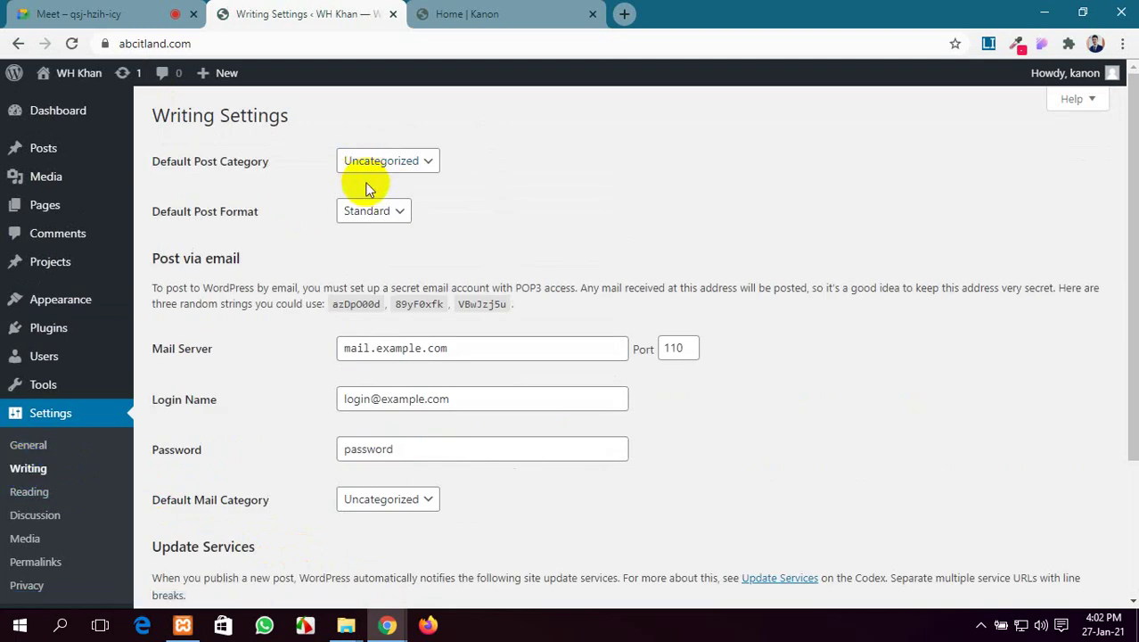
scroll(372, 230, "down", 3)
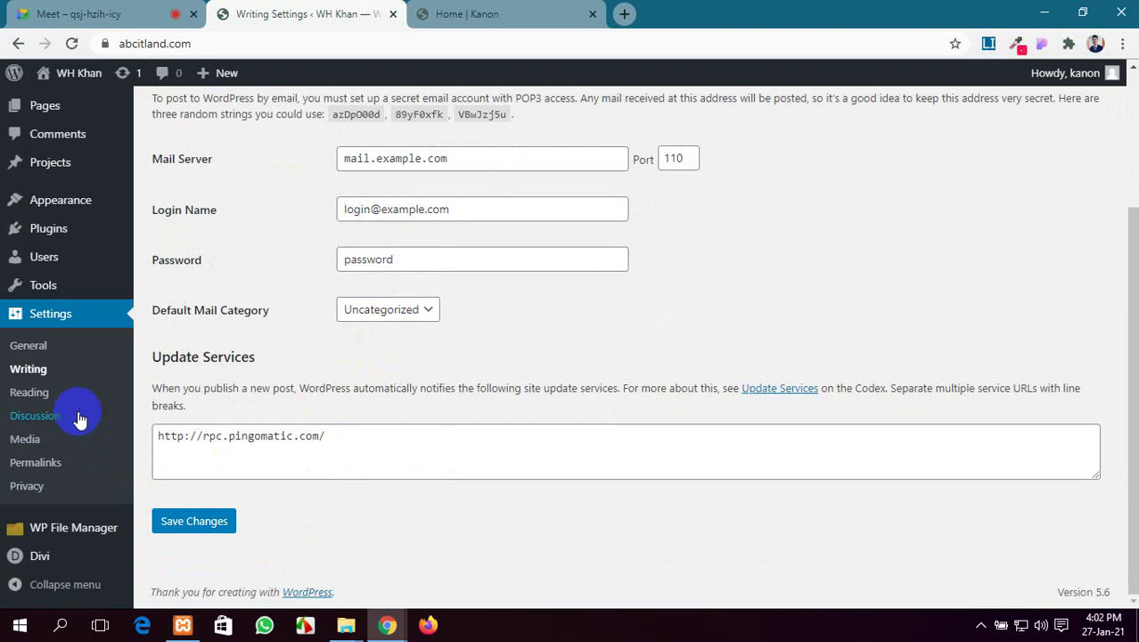
left_click(55, 393)
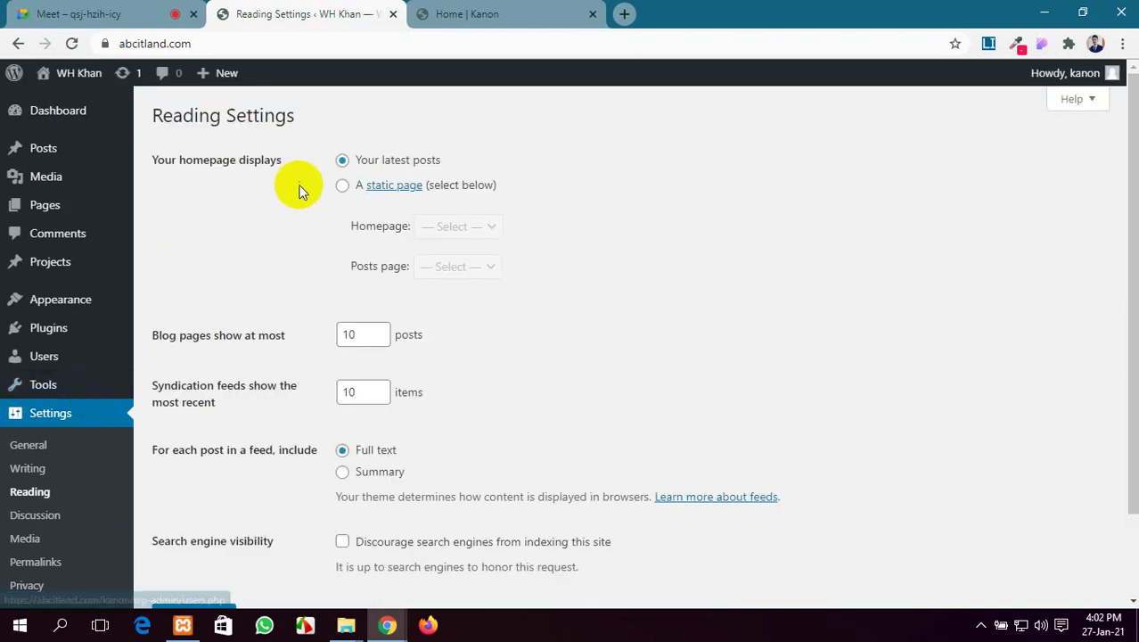
Use a static front page with Home as the homepage and Blog as the posts page
left_click(342, 188)
left_click(472, 225)
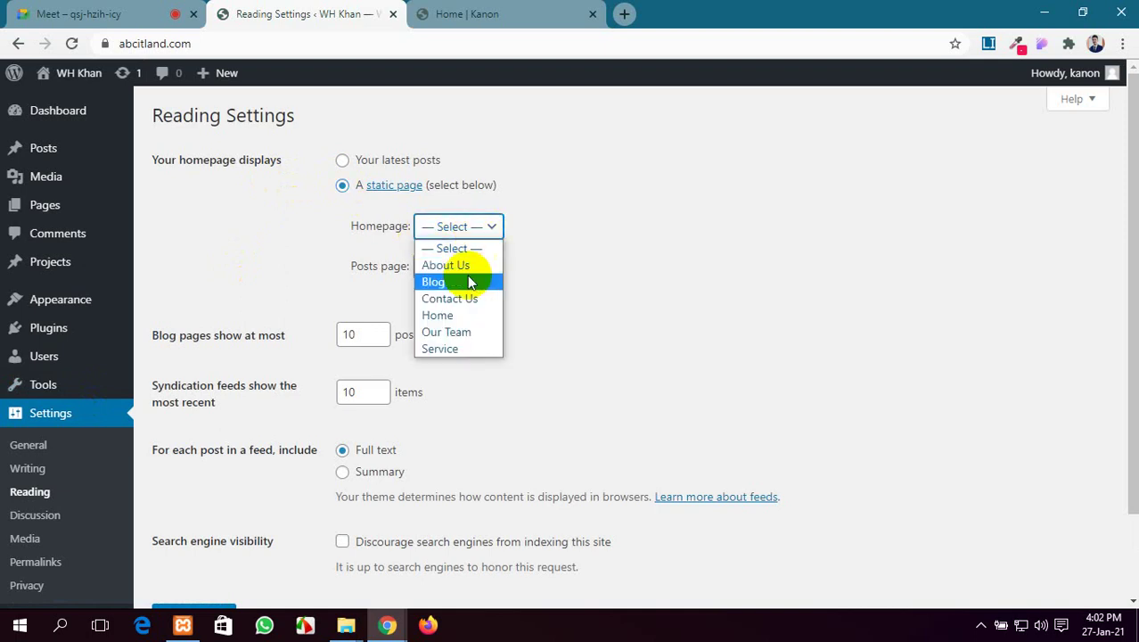
left_click(440, 316)
left_click(458, 266)
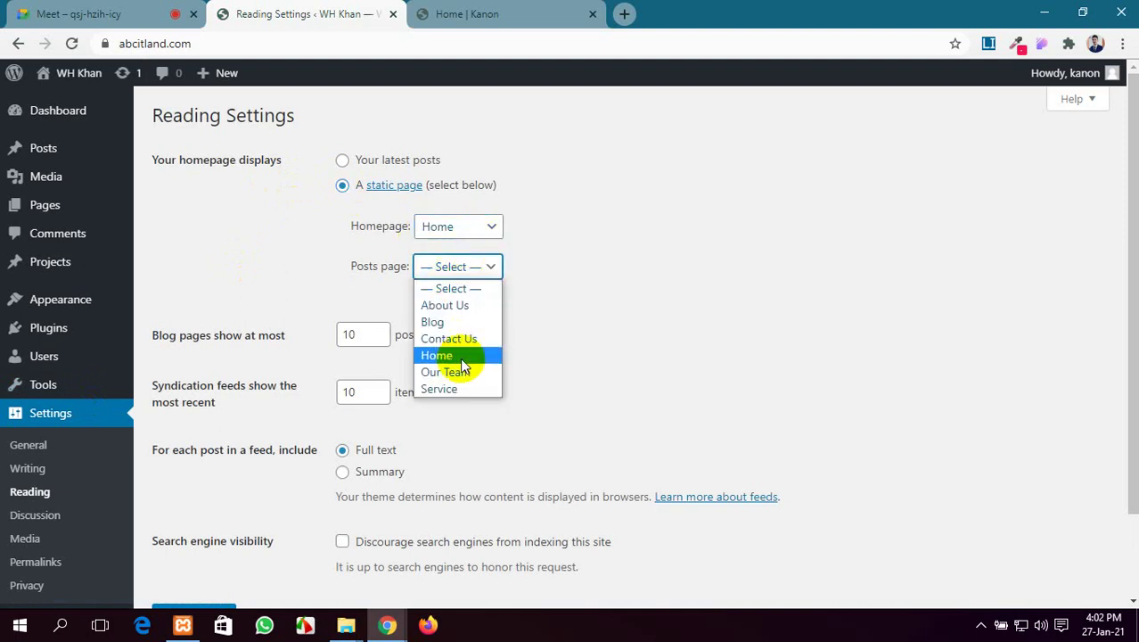
left_click(463, 321)
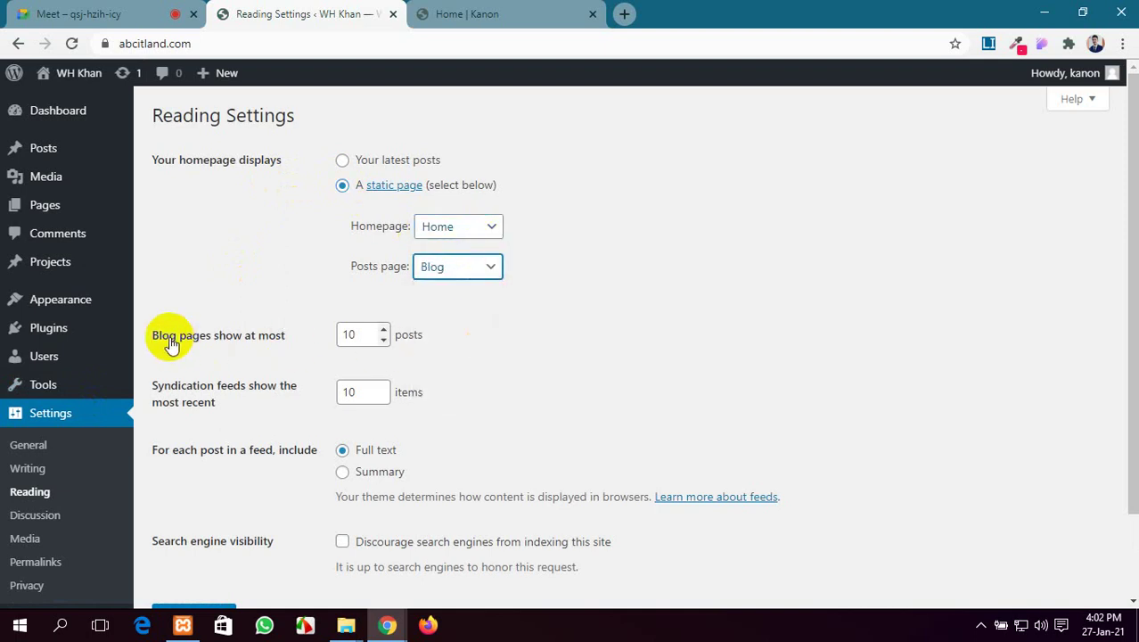
Set blog pages to show 5 posts and save the Reading settings
scroll(214, 258, "down", 1)
left_click(383, 256)
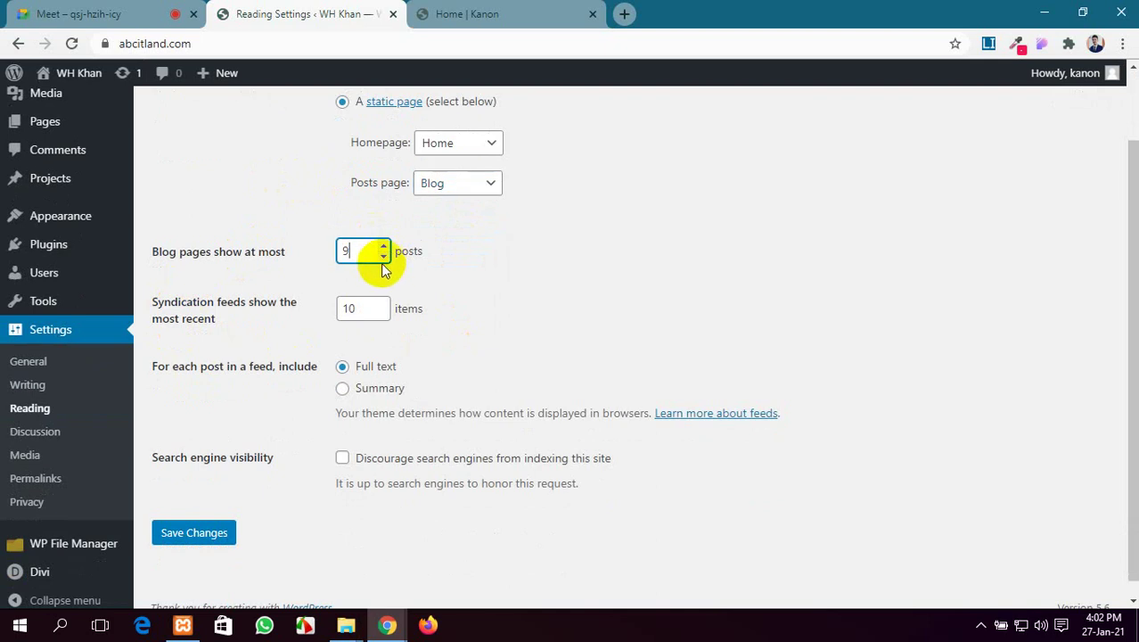
left_click(383, 247)
left_click(383, 248)
left_click(381, 257)
left_click(382, 257)
left_click(380, 257)
left_click(380, 258)
left_click(381, 258)
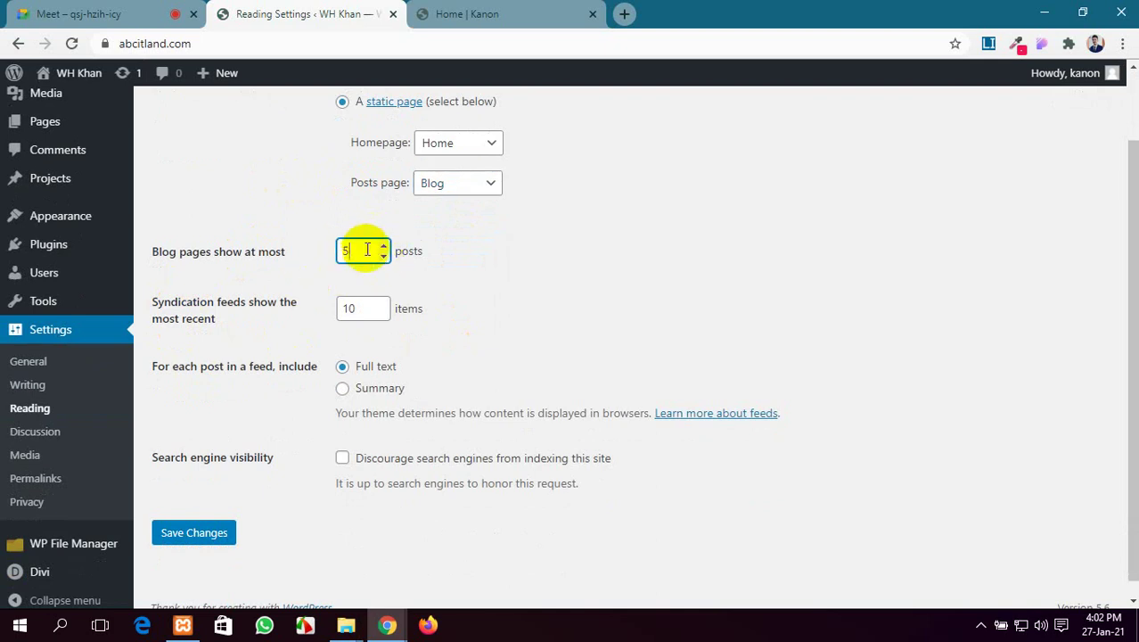
scroll(343, 350, "down", 1)
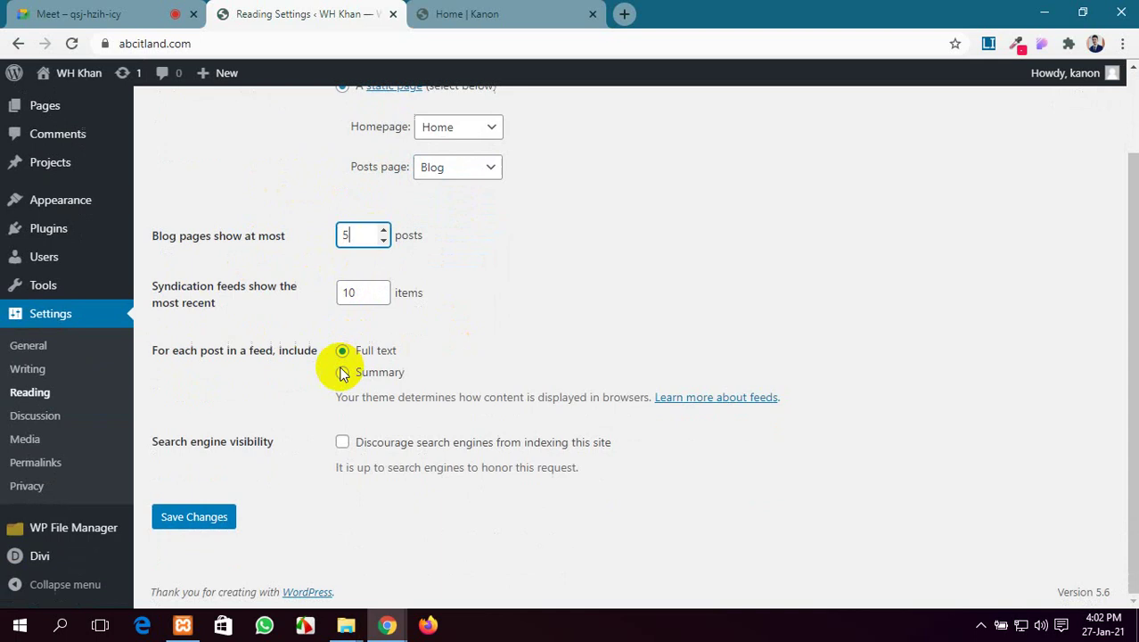
left_click(214, 515)
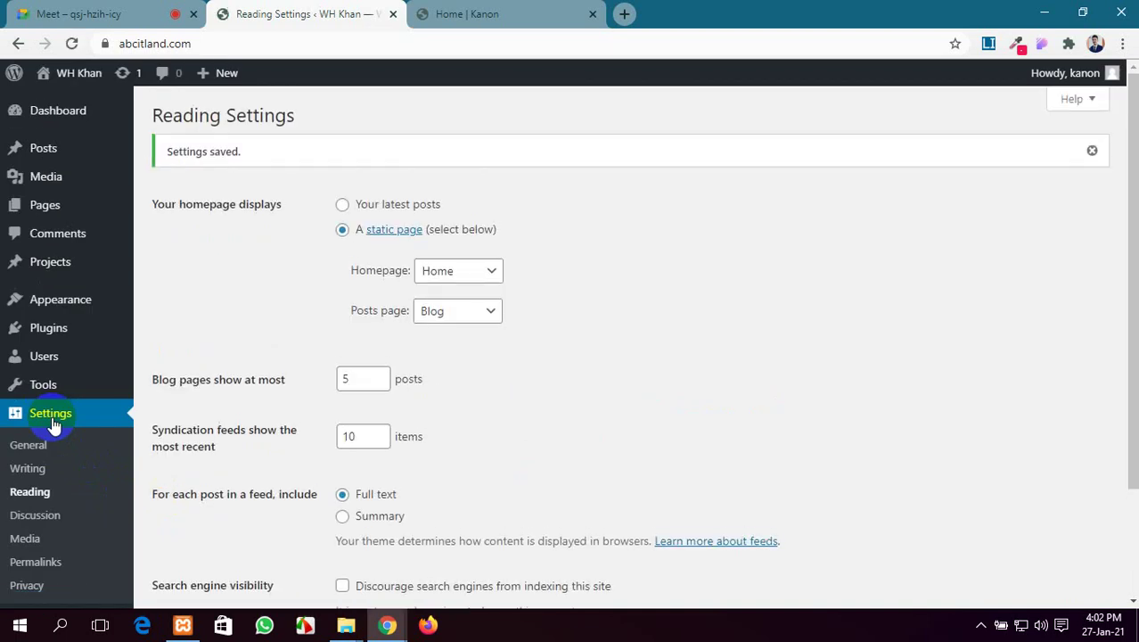
left_click(75, 10)
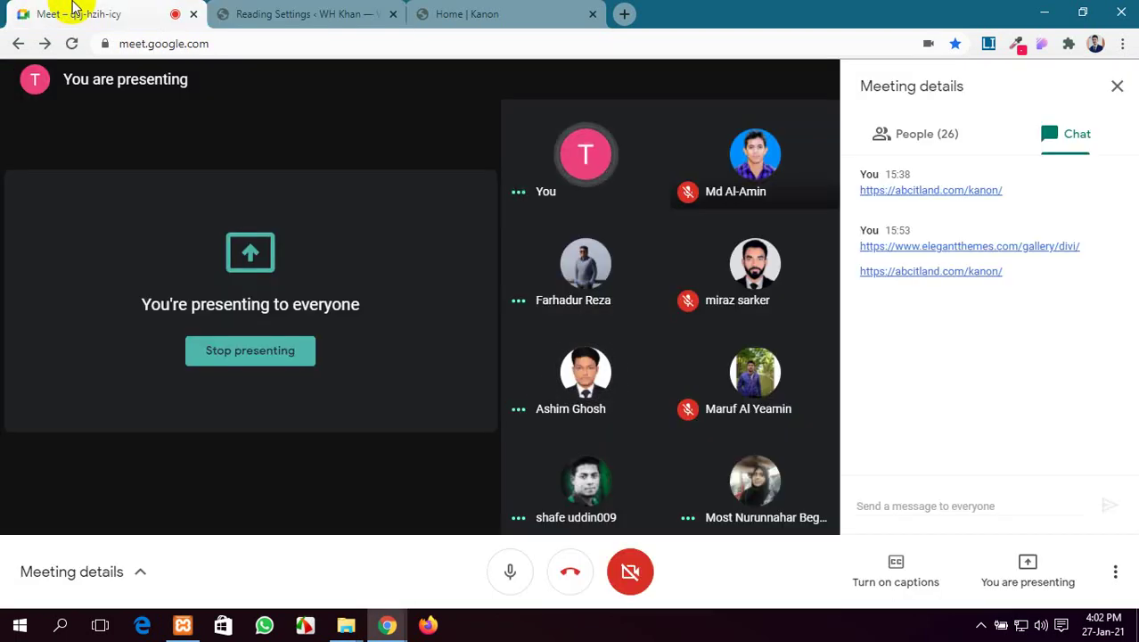
left_click(348, 9)
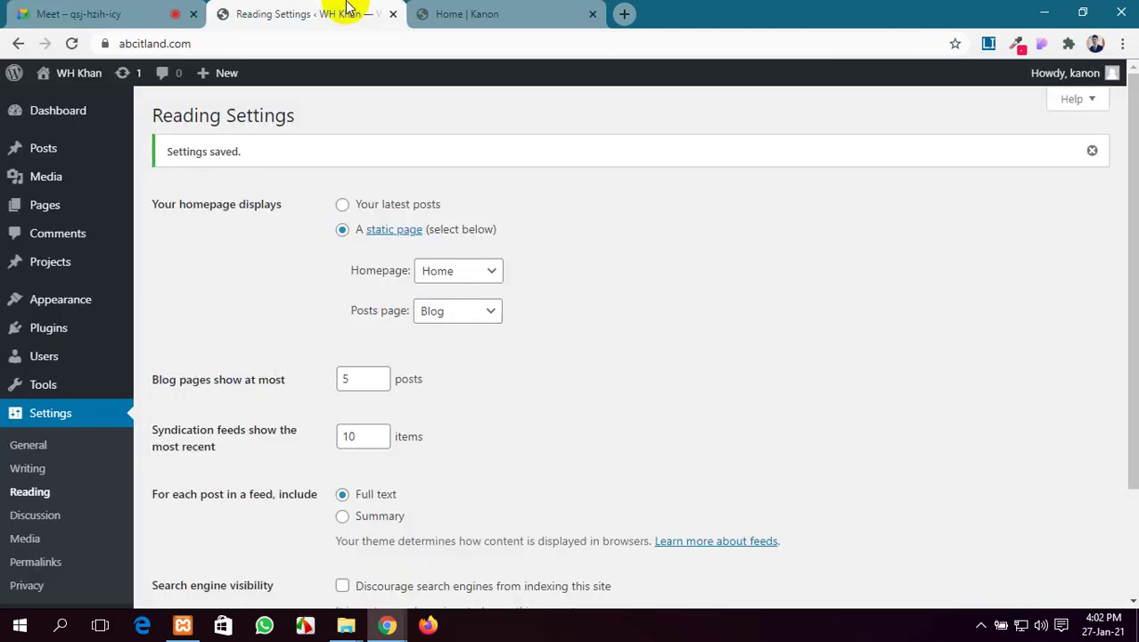
left_click(116, 10)
left_click(283, 9)
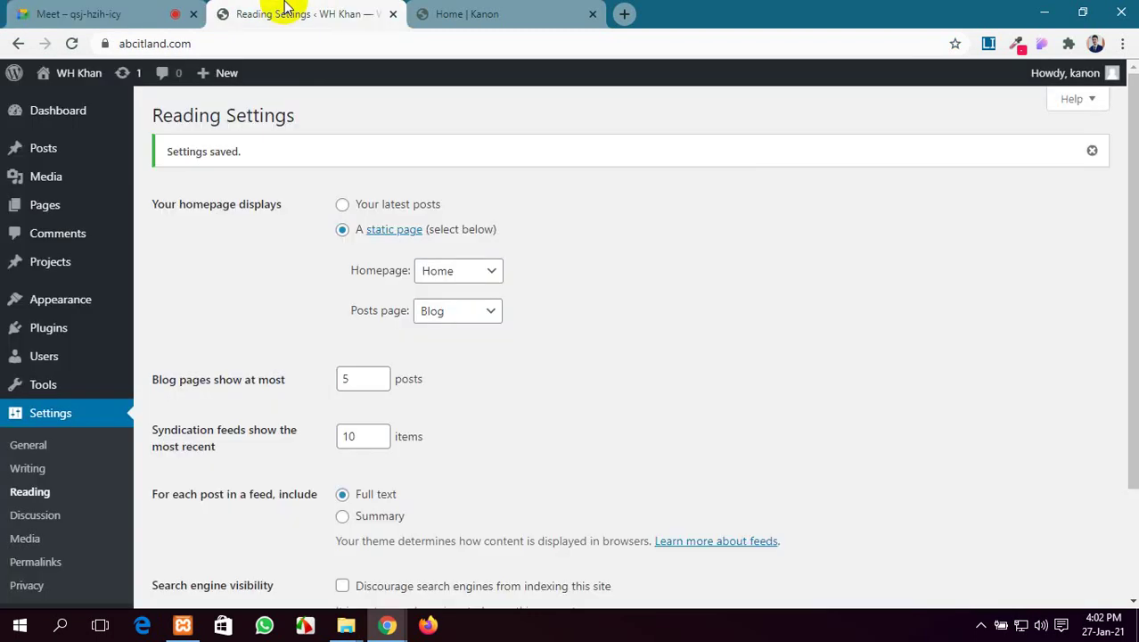
scroll(432, 338, "down", 2)
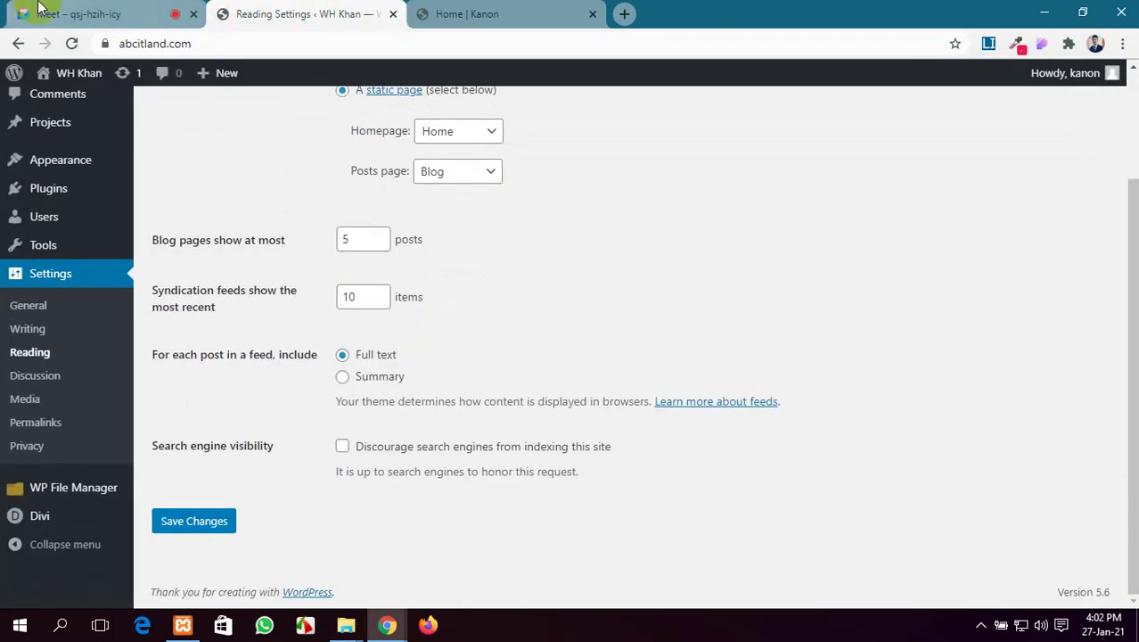
left_click(39, 8)
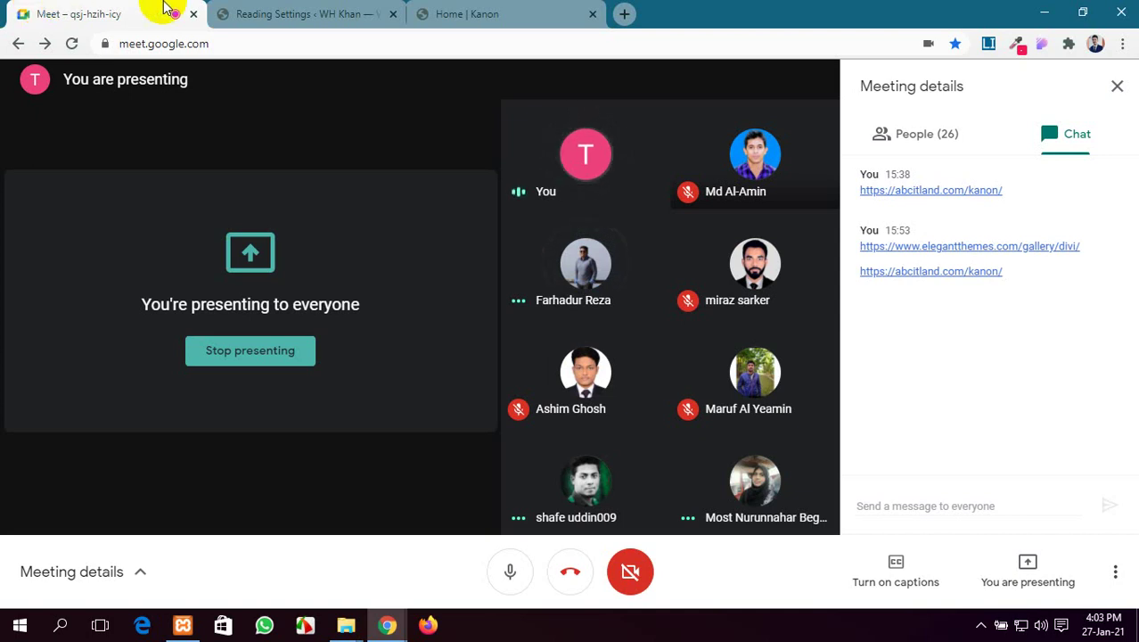
left_click(299, 13)
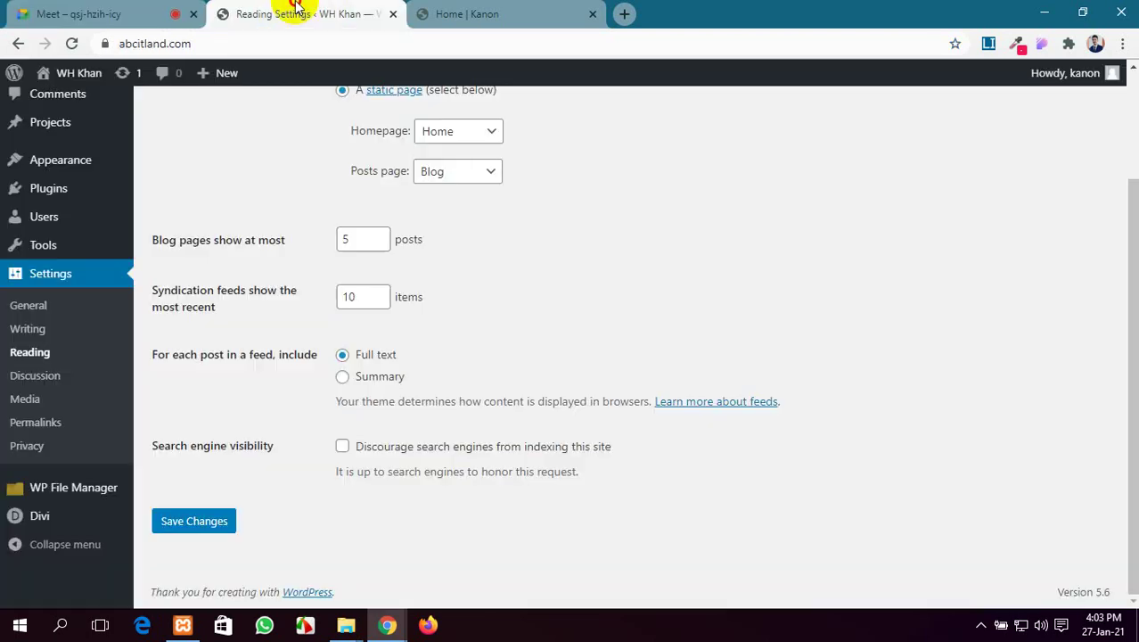
left_click(460, 10)
left_click(330, 10)
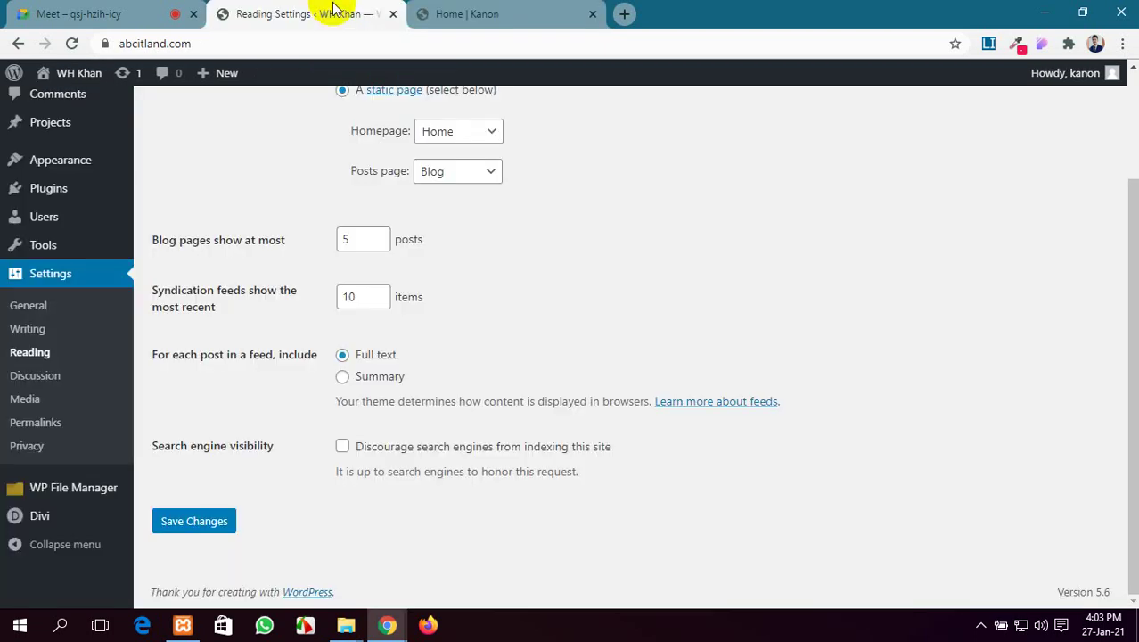
left_click(542, 11)
left_click(354, 9)
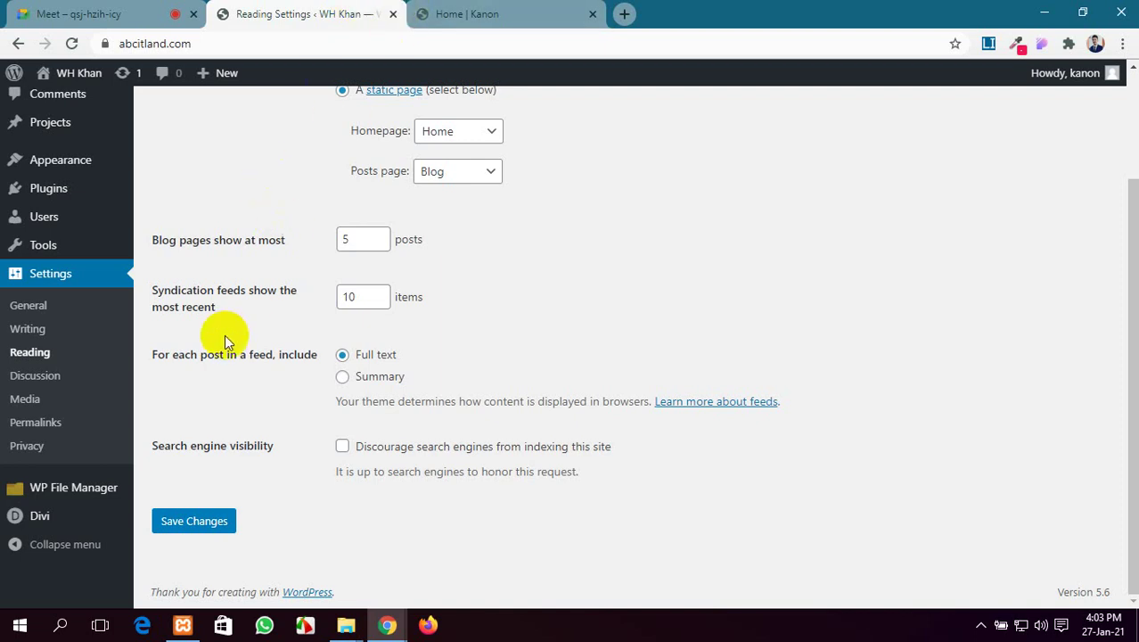
left_click(39, 354)
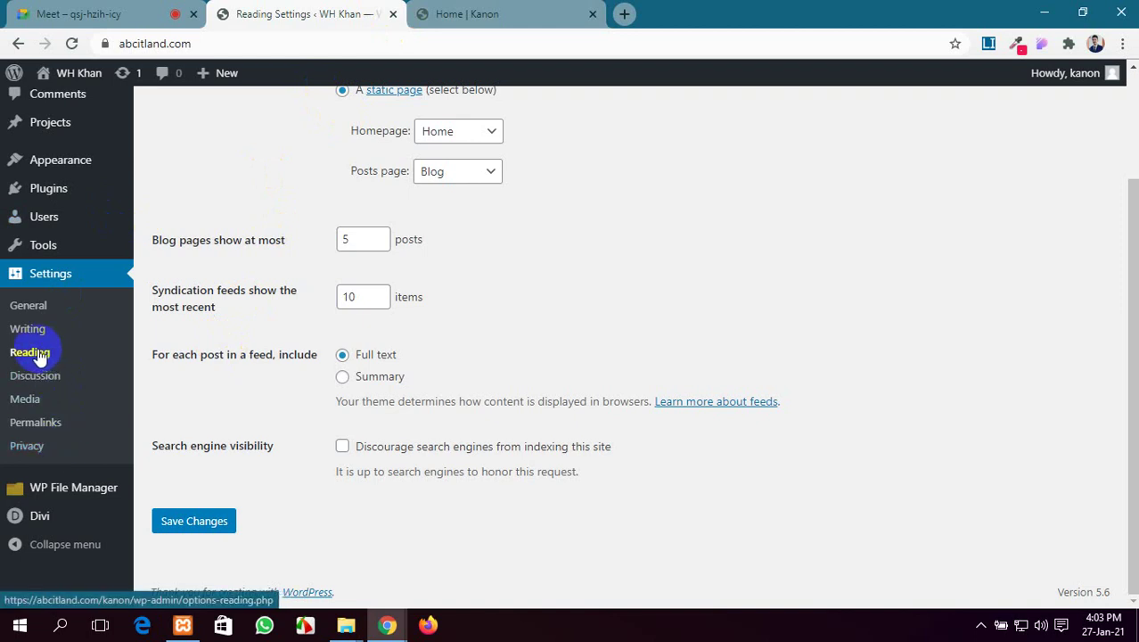
left_click(40, 376)
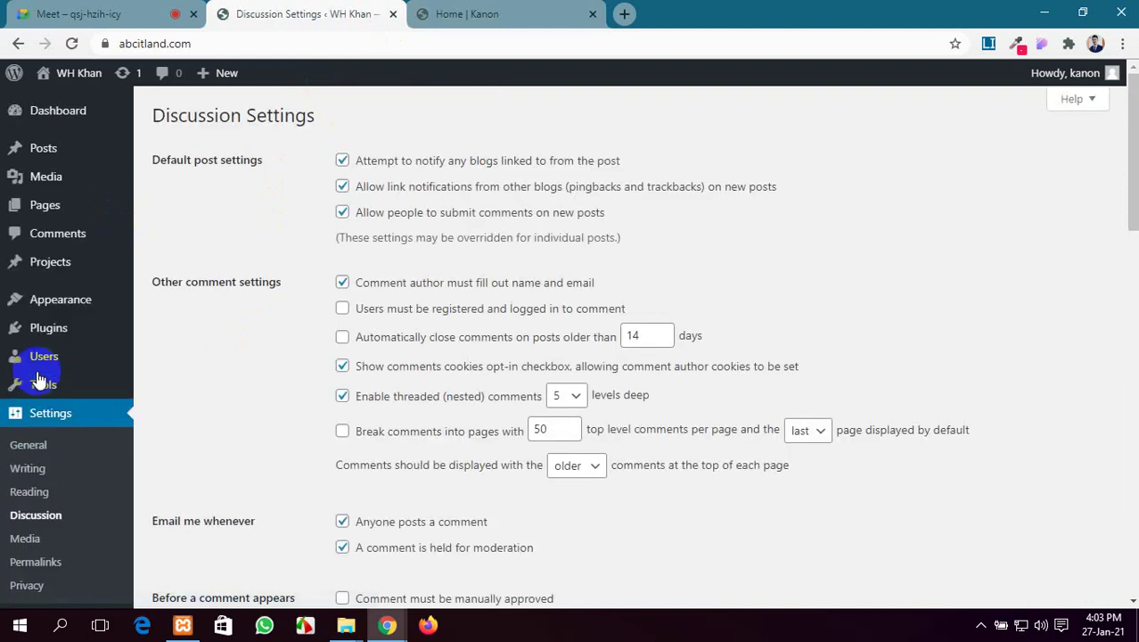
scroll(476, 316, "down", 5)
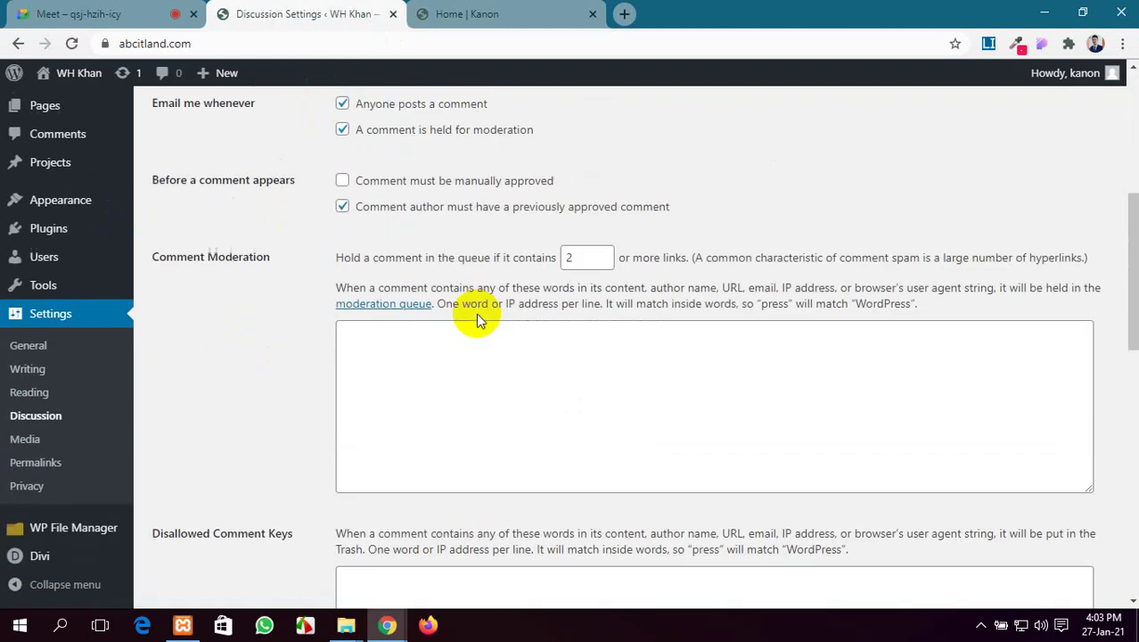
left_click(70, 390)
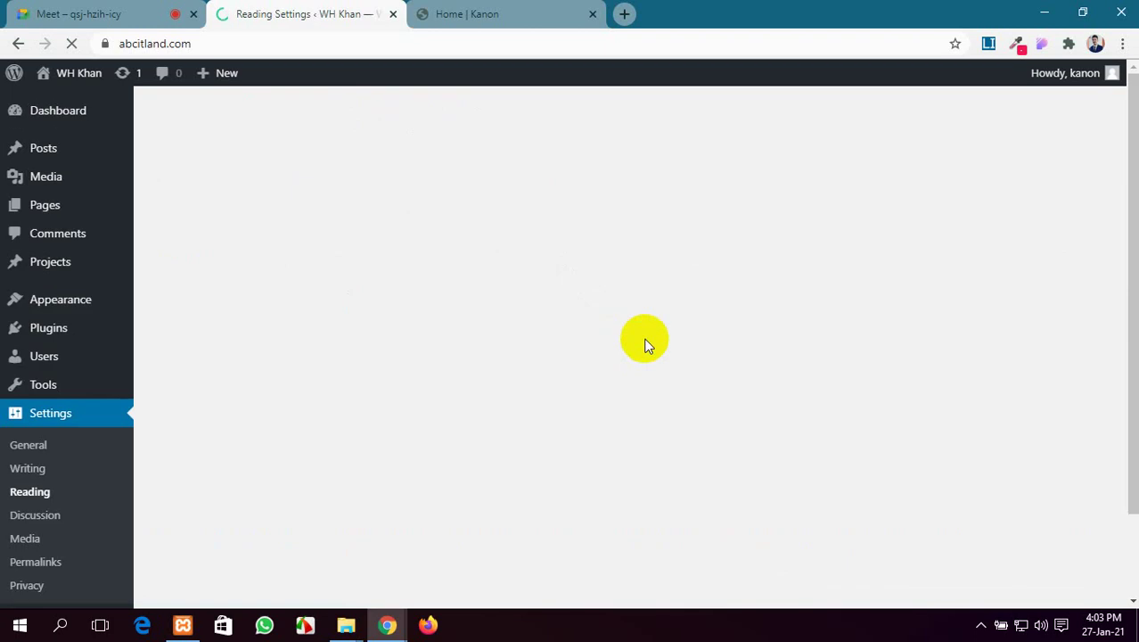
scroll(579, 330, "down", 3)
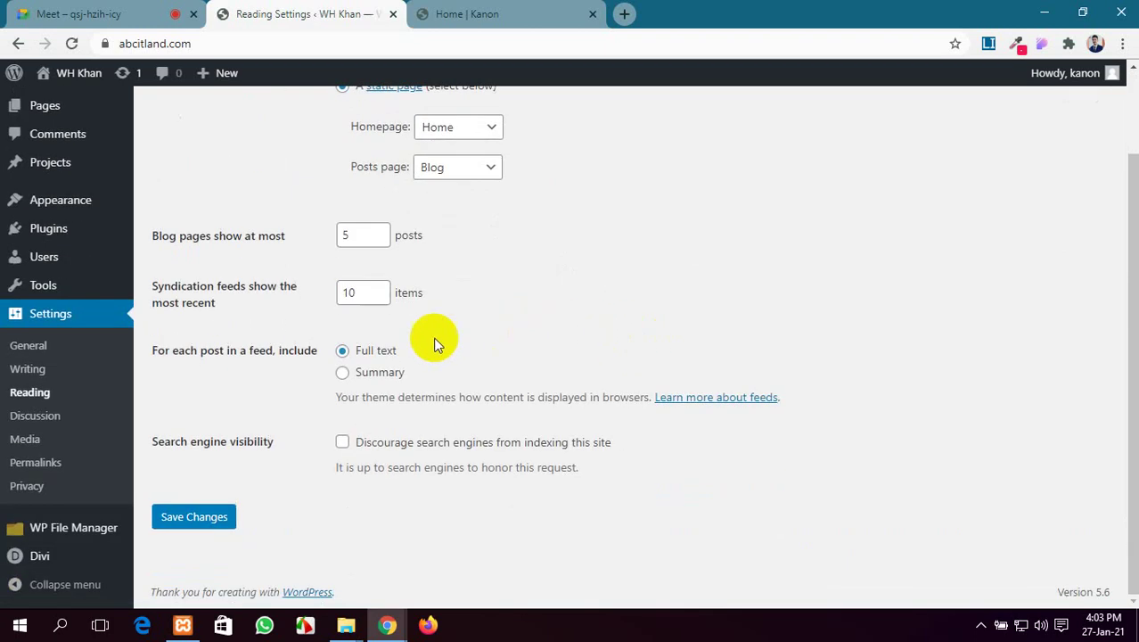
Set permalinks to the Post name structure (/%postname%/) and save
left_click(47, 464)
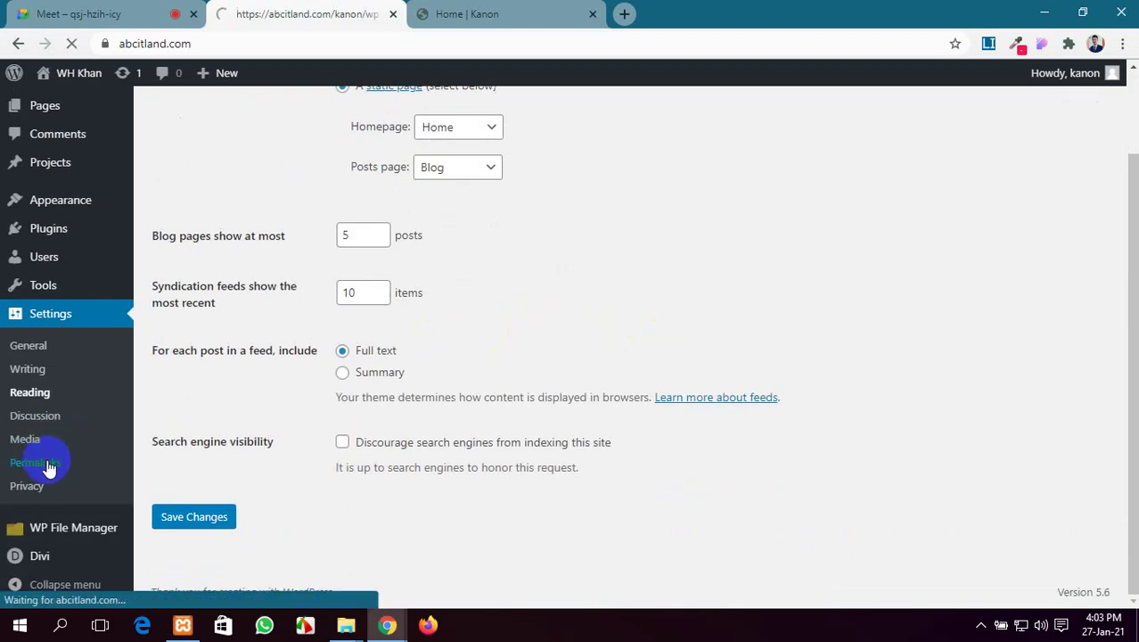
scroll(330, 366, "down", 3)
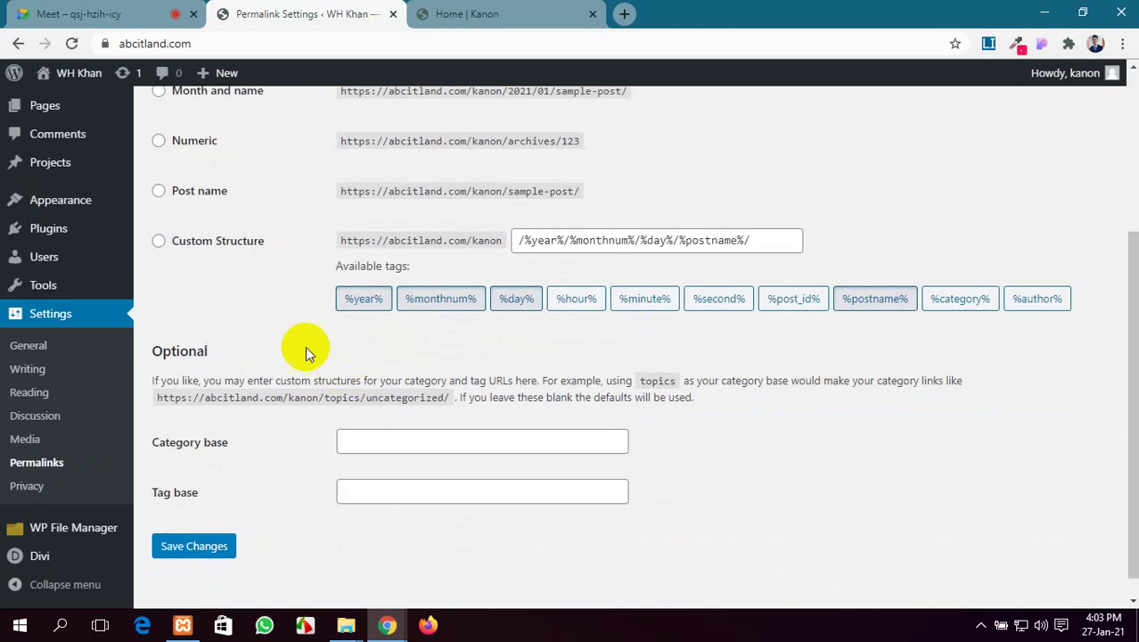
left_click(172, 191)
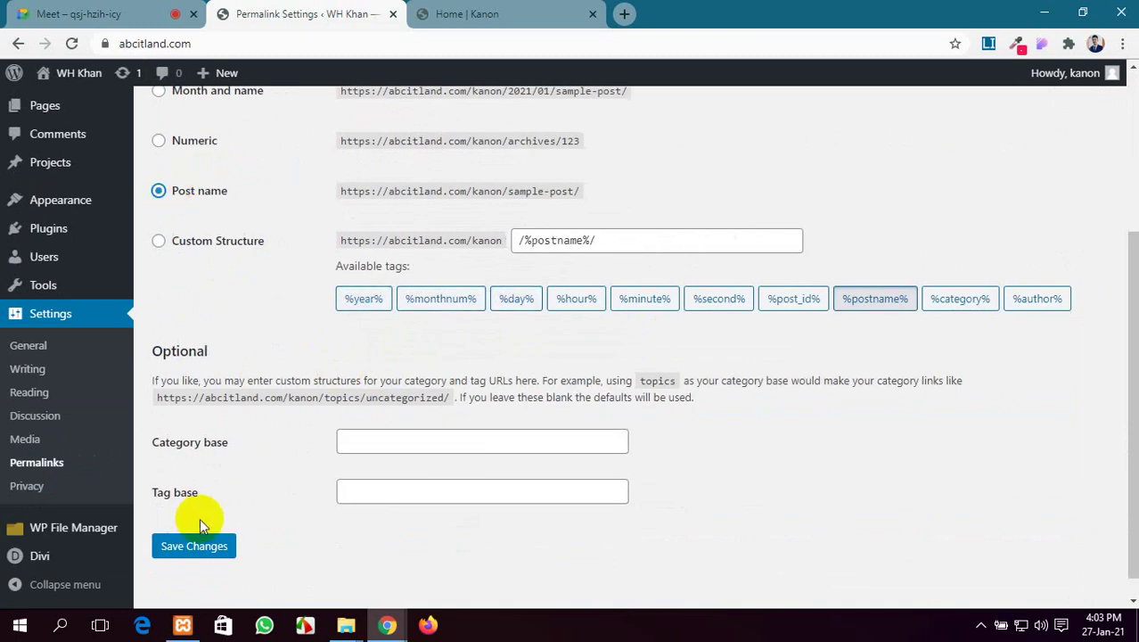
left_click(202, 547)
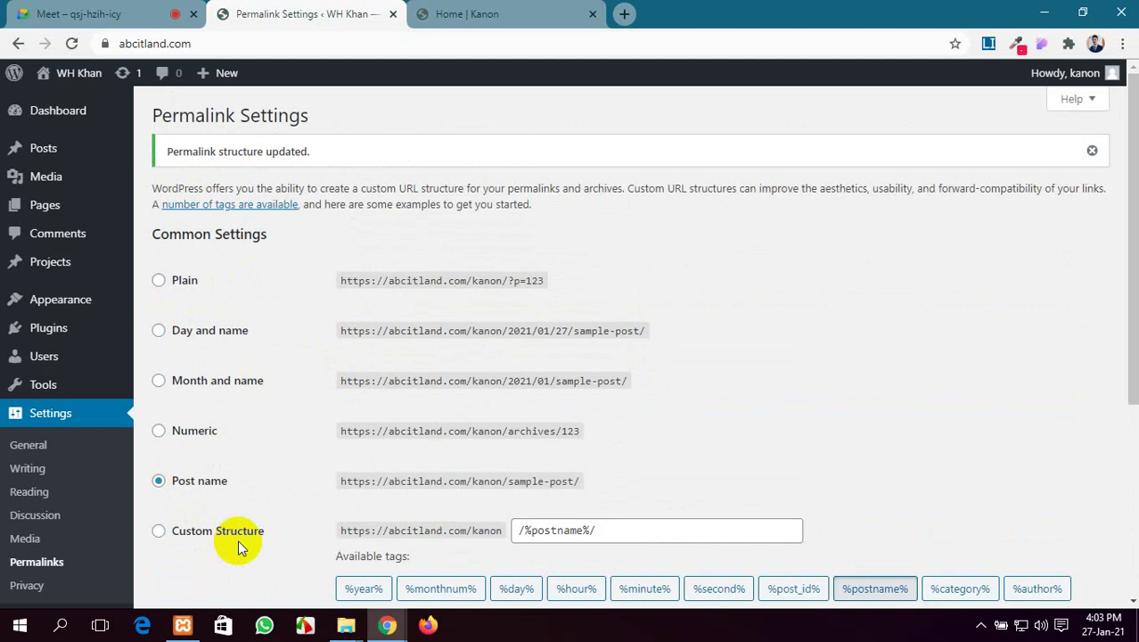
scroll(238, 548, "down", 1)
scroll(237, 539, "up", 1)
Check the live Home page, then return to the Permalink settings
left_click(449, 9)
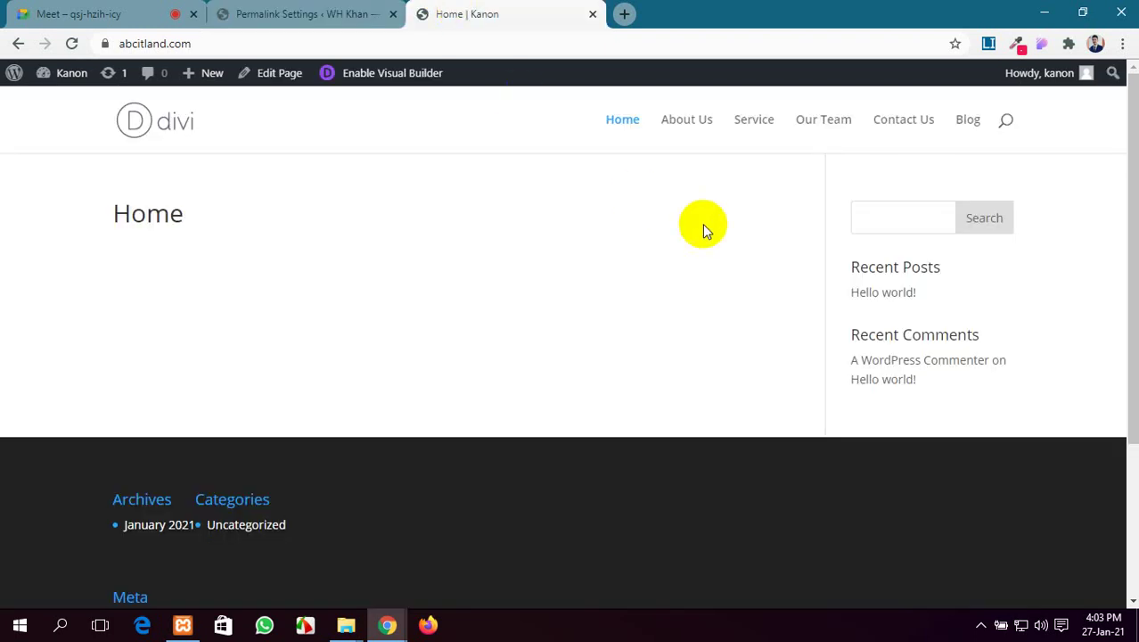
scroll(195, 354, "down", 3)
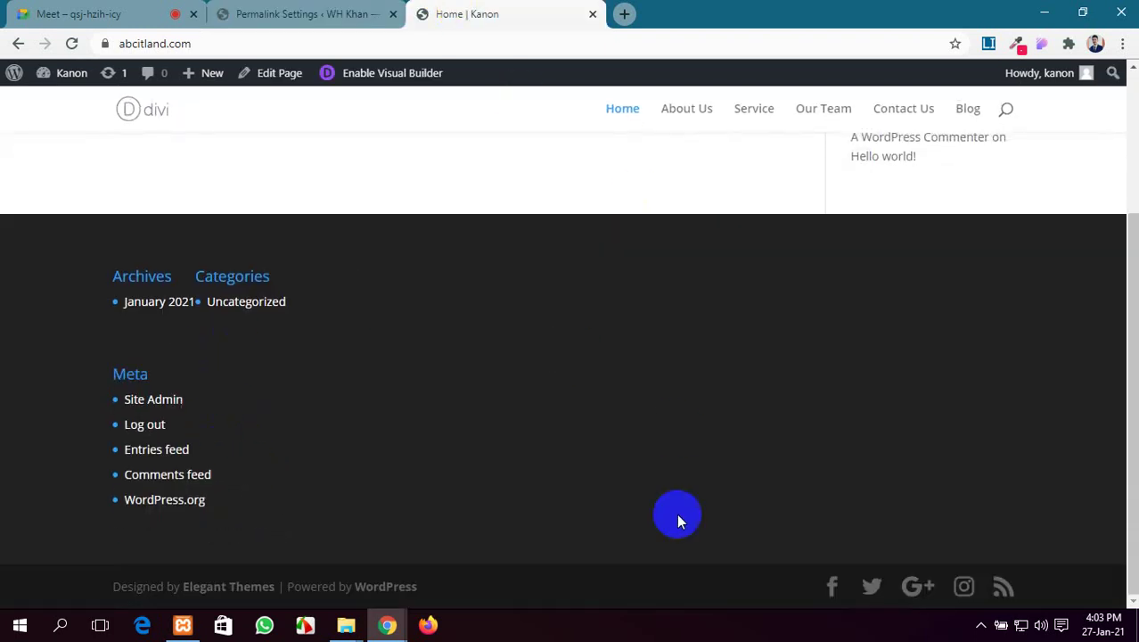
scroll(127, 364, "up", 3)
left_click(294, 13)
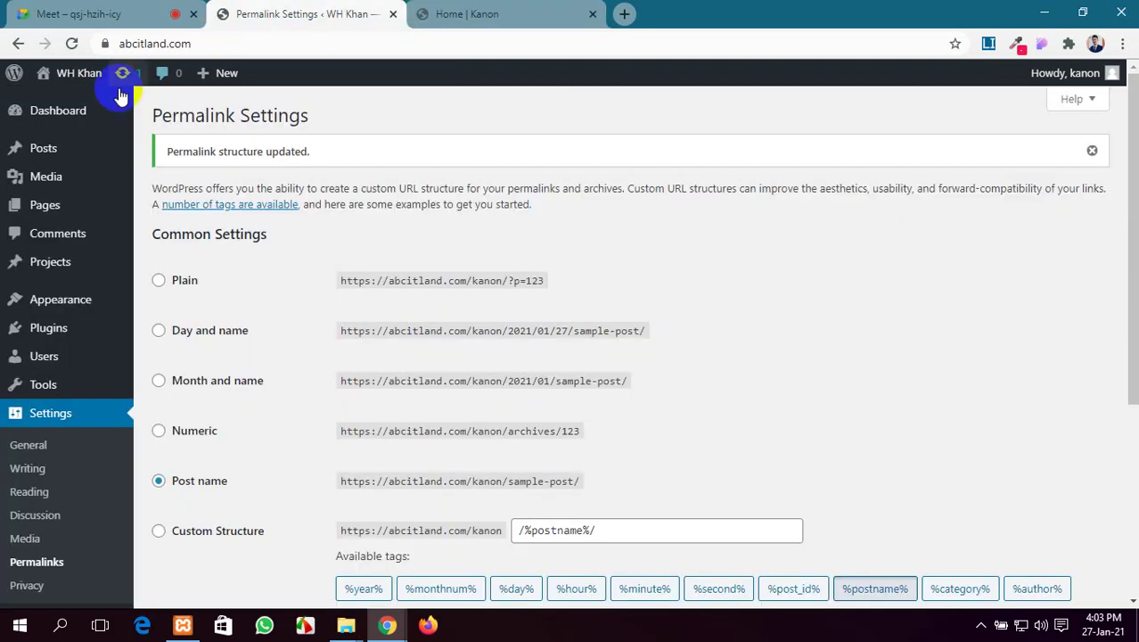
Delete the Search, Recent Posts and Recent Comments widgets from the Sidebar
mouse_move(21, 298)
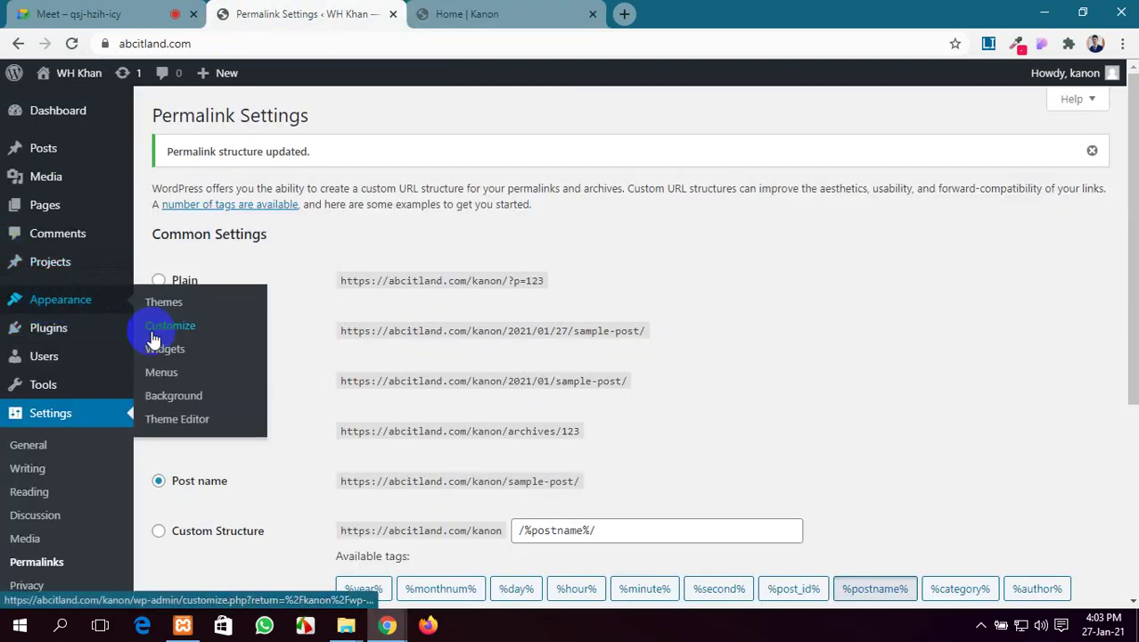
left_click(167, 355)
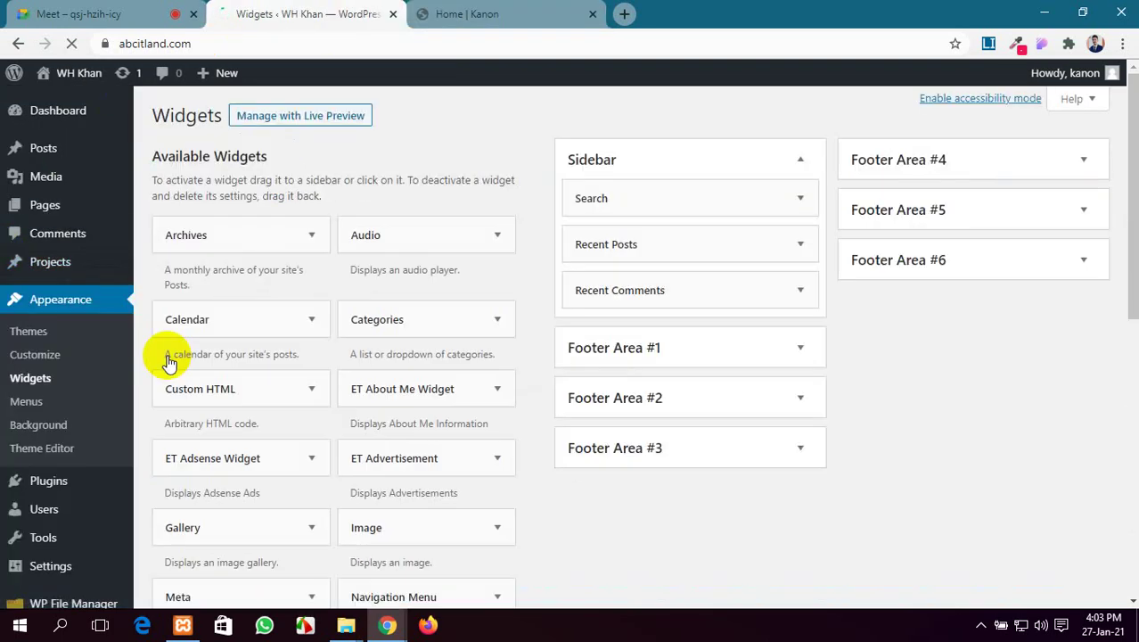
left_click(799, 197)
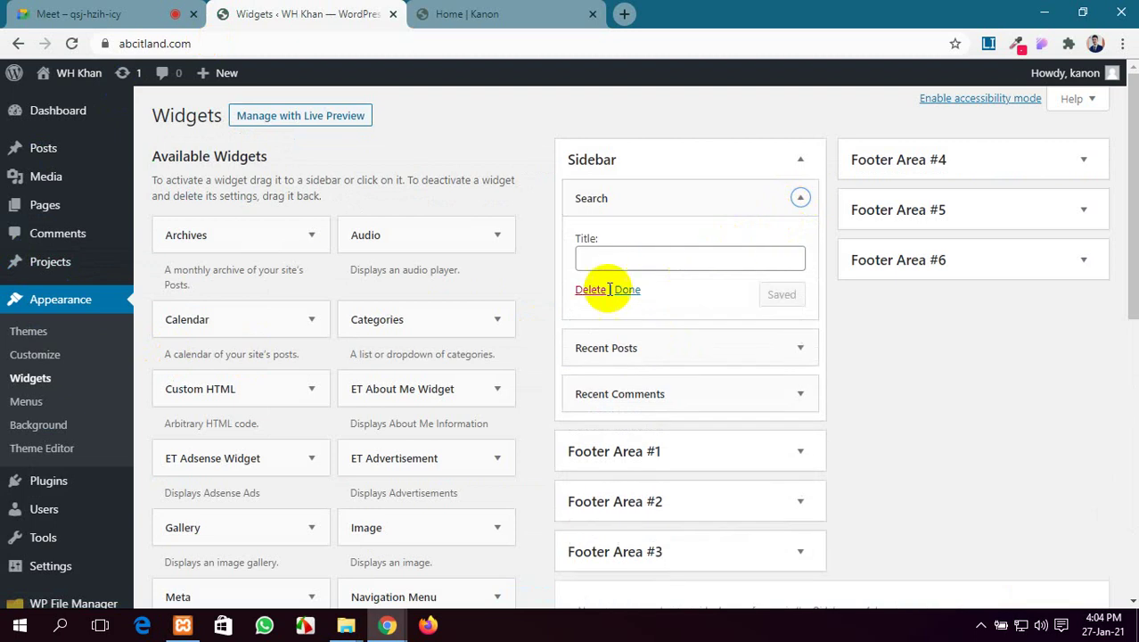
left_click(588, 290)
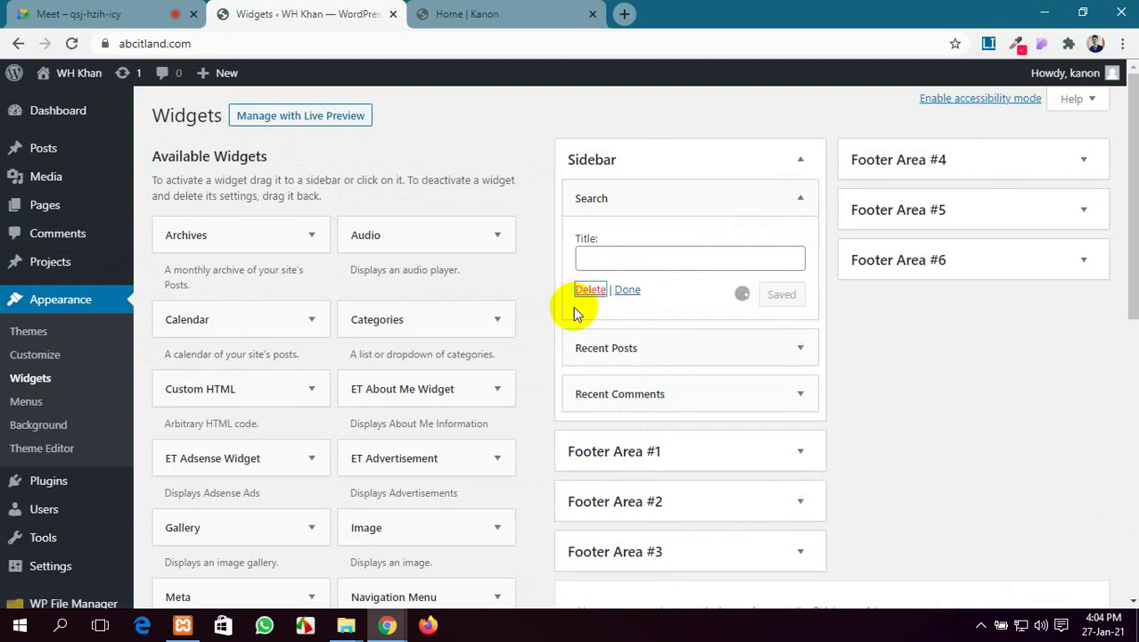
left_click(800, 197)
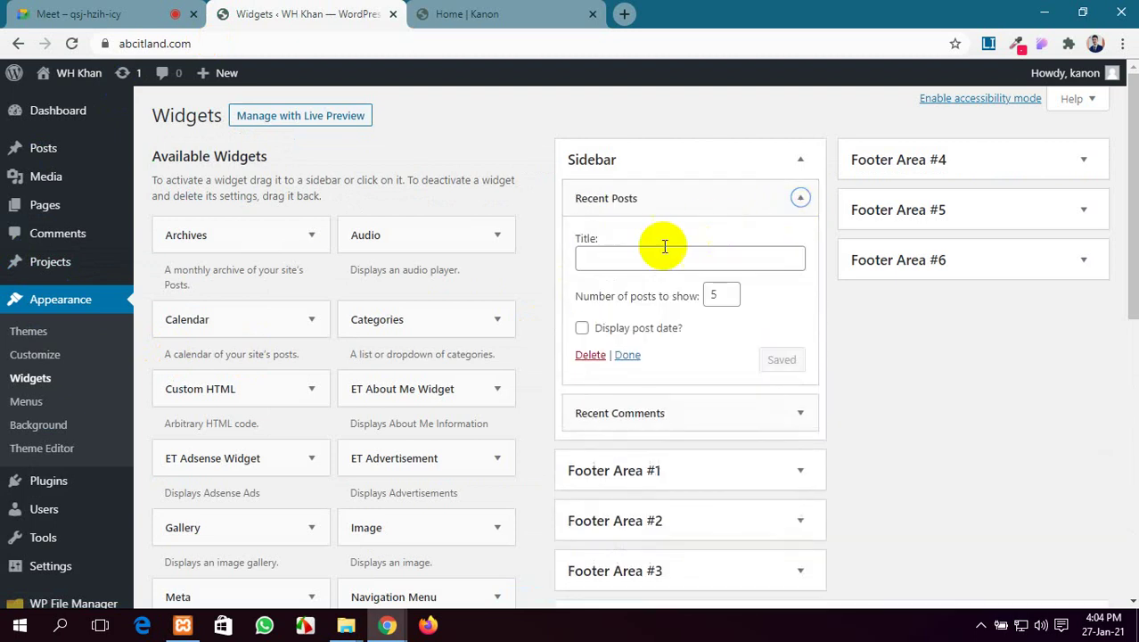
left_click(802, 198)
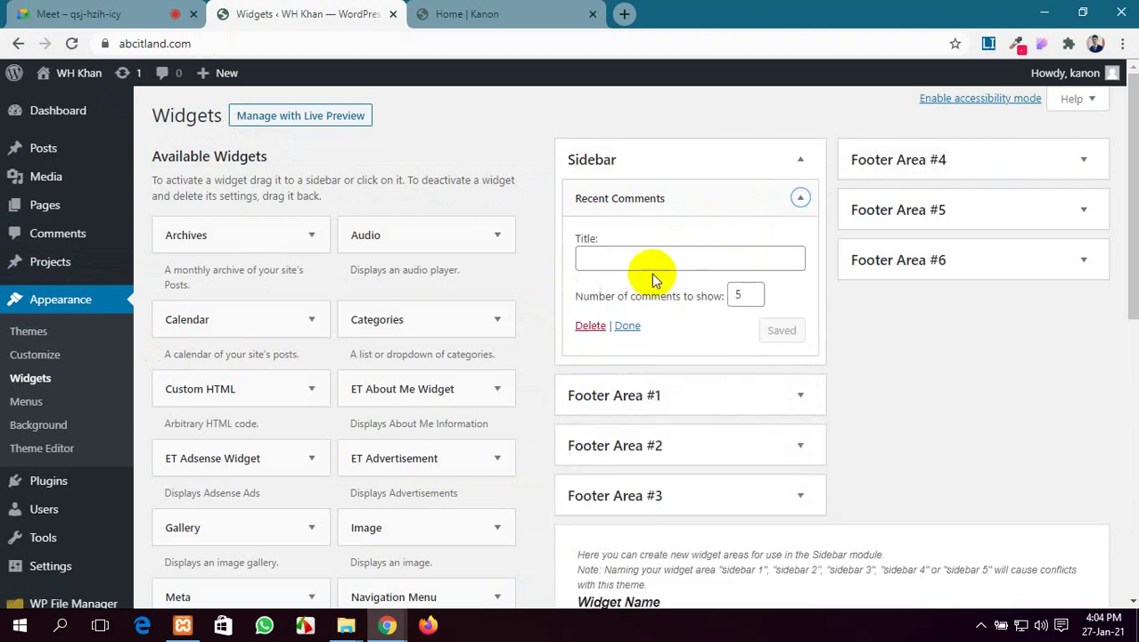
left_click(589, 326)
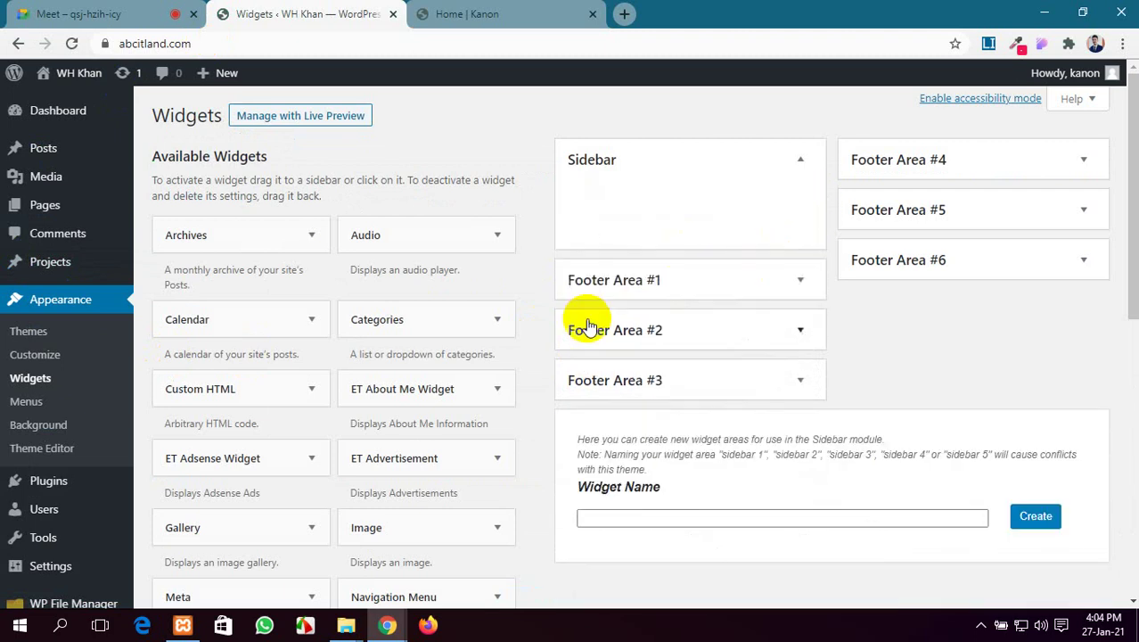
Delete the Archives, Categories and Meta widgets from Footer Area #1
left_click(800, 282)
left_click(800, 320)
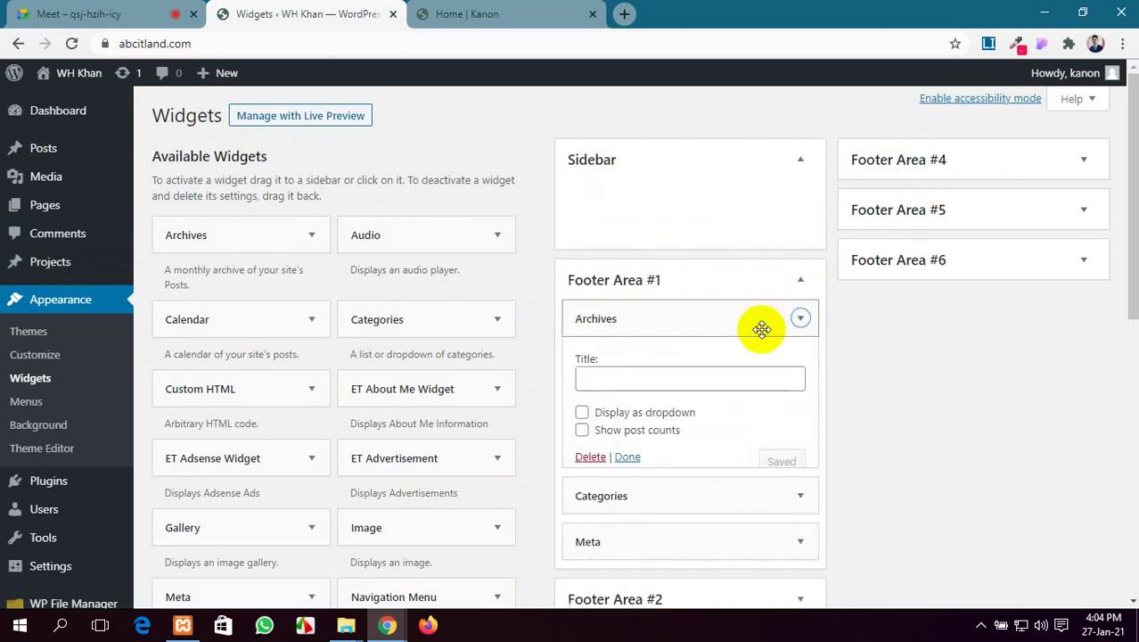
left_click(583, 460)
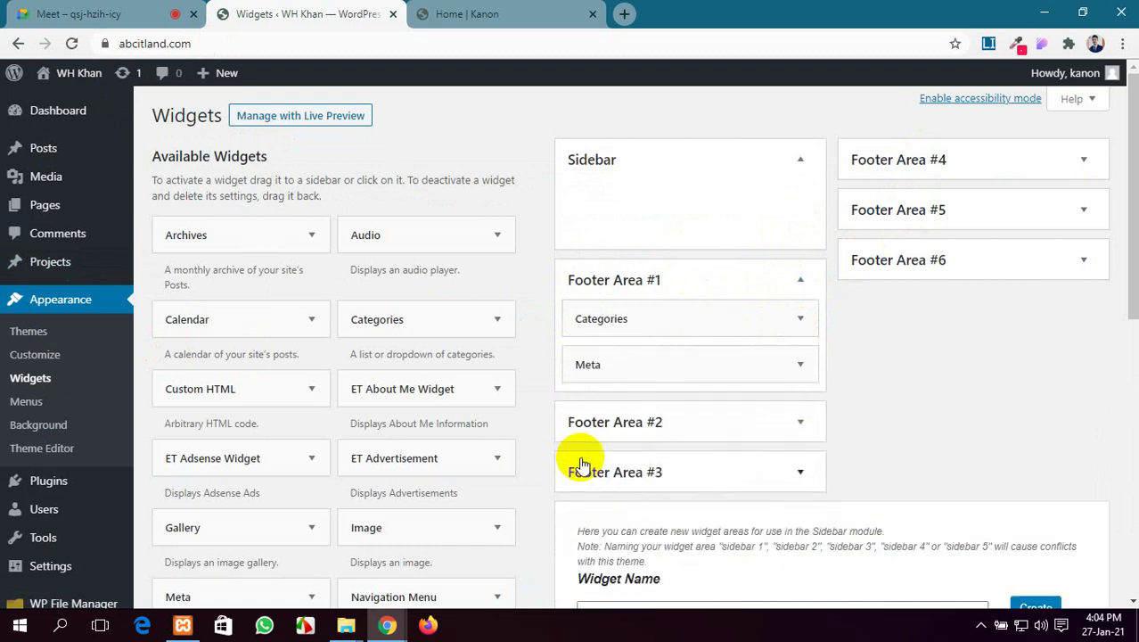
left_click(800, 319)
left_click(590, 474)
scroll(764, 424, "down", 2)
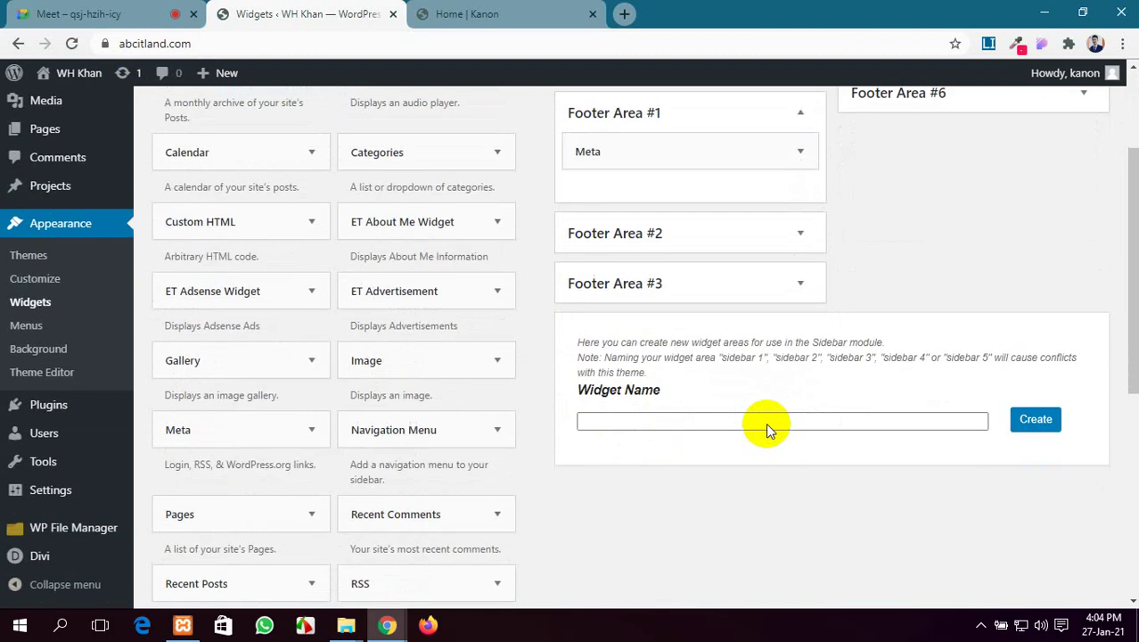
left_click(801, 151)
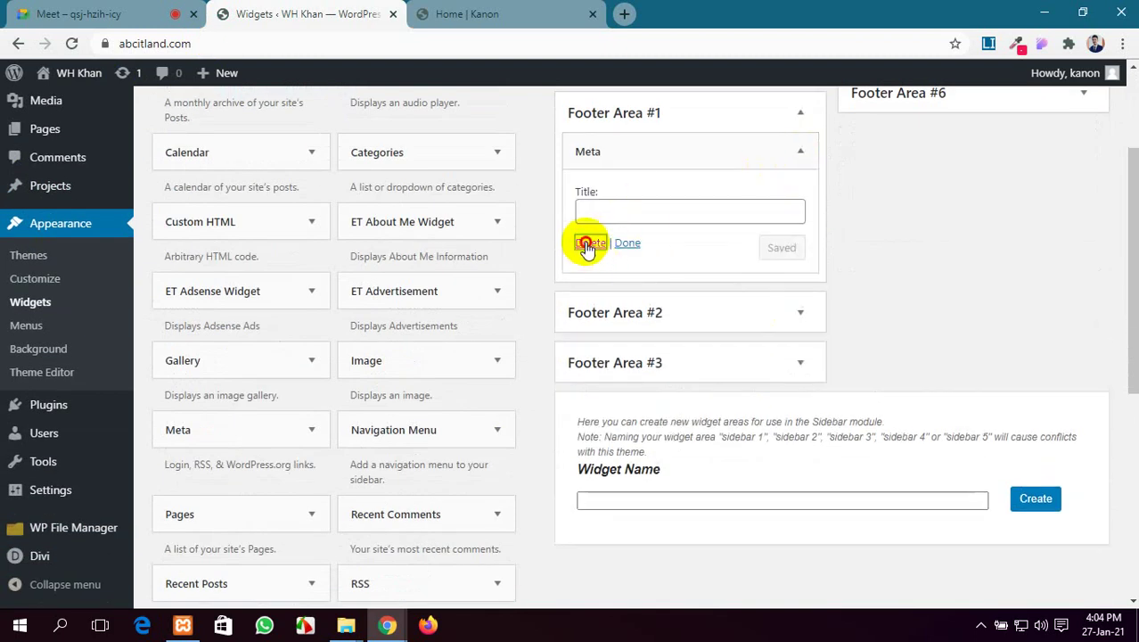
left_click(583, 246)
Confirm Footer Areas #2 through #6 contain no widgets
left_click(799, 235)
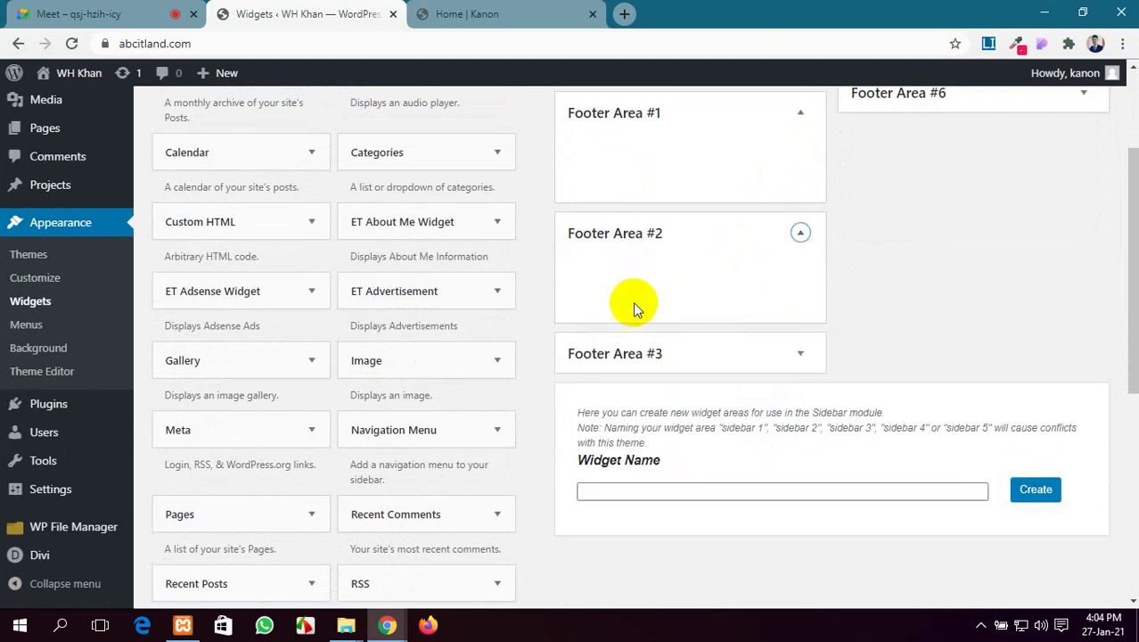
left_click(771, 367)
scroll(856, 405, "up", 2)
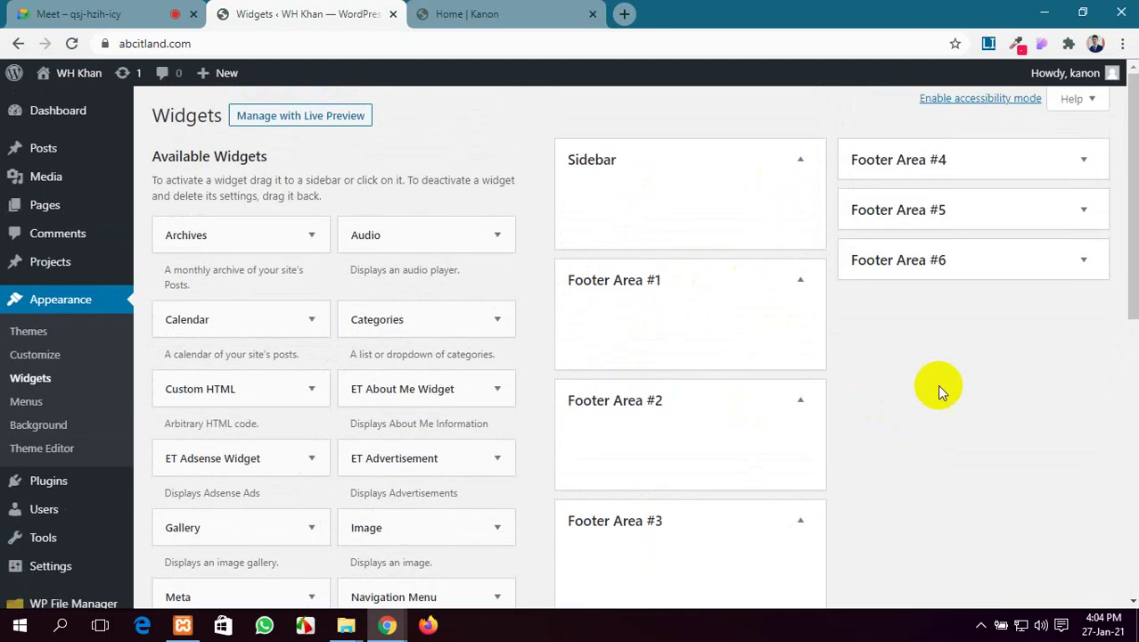
left_click(1049, 165)
left_click(1027, 283)
left_click(1027, 400)
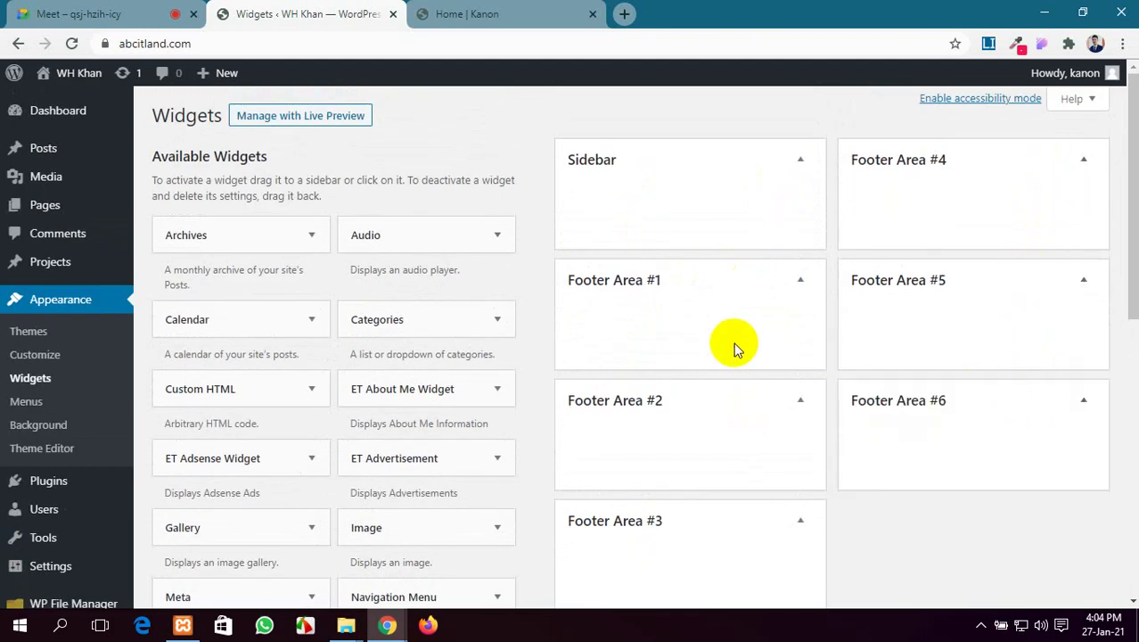
scroll(736, 348, "down", 4)
scroll(734, 350, "up", 4)
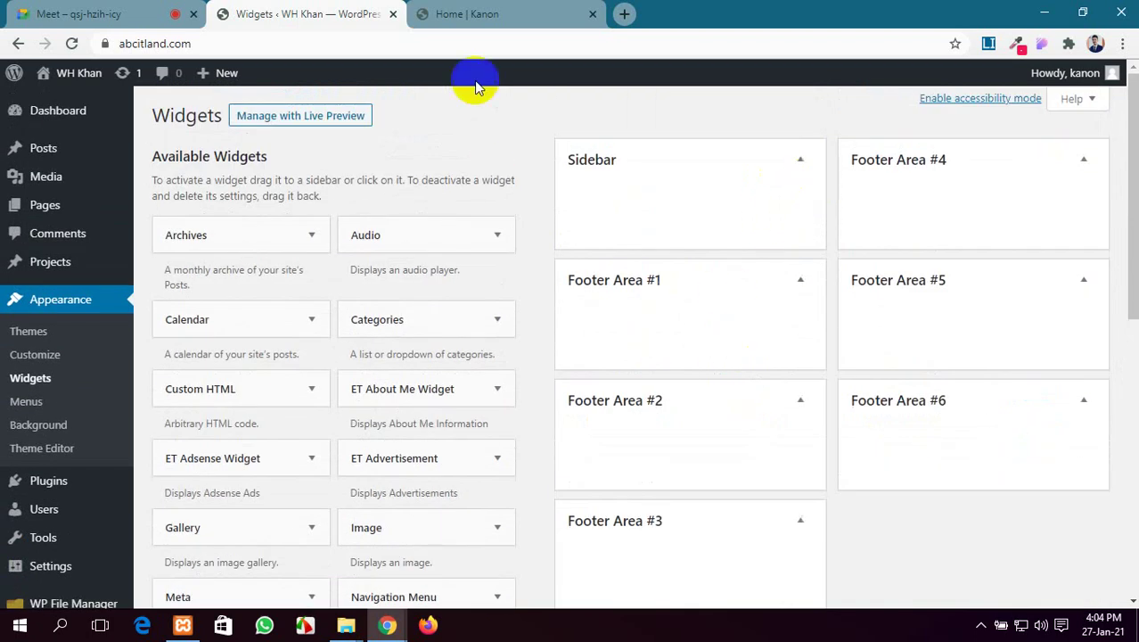
left_click(465, 15)
Reload the live site's home page to pick up the widget changes
left_click(303, 12)
left_click(447, 12)
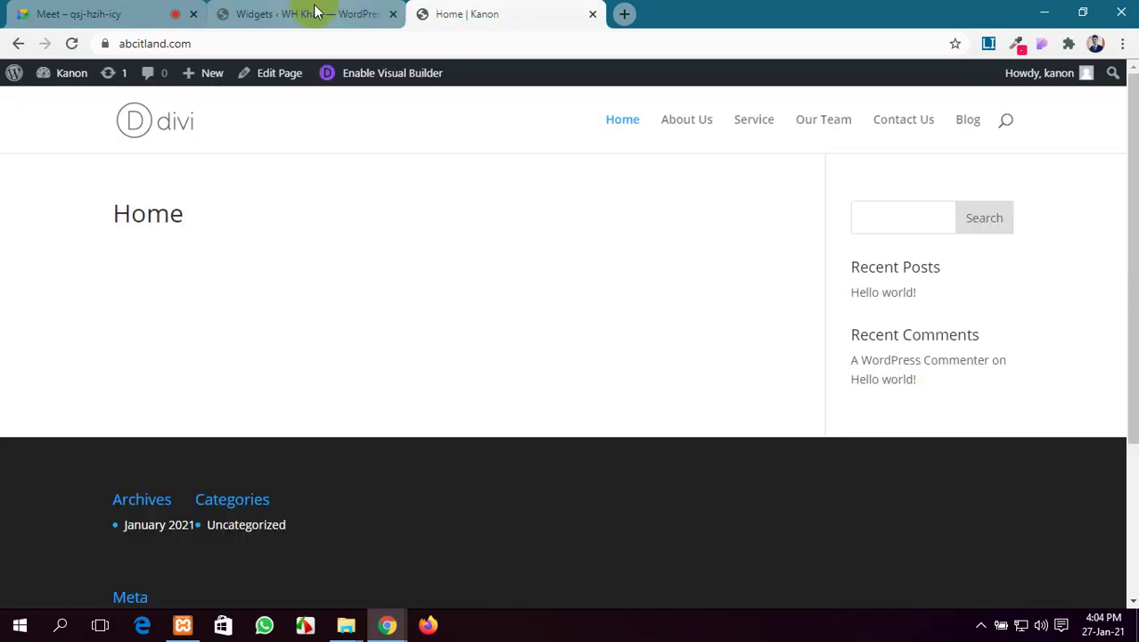
left_click(313, 12)
left_click(480, 11)
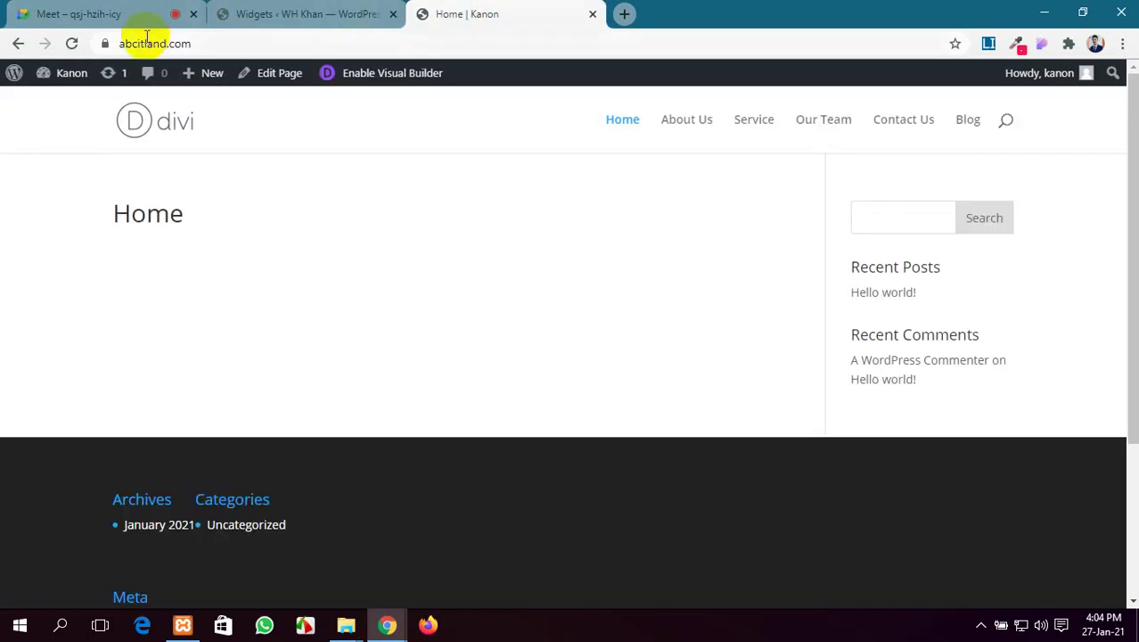
left_click(73, 44)
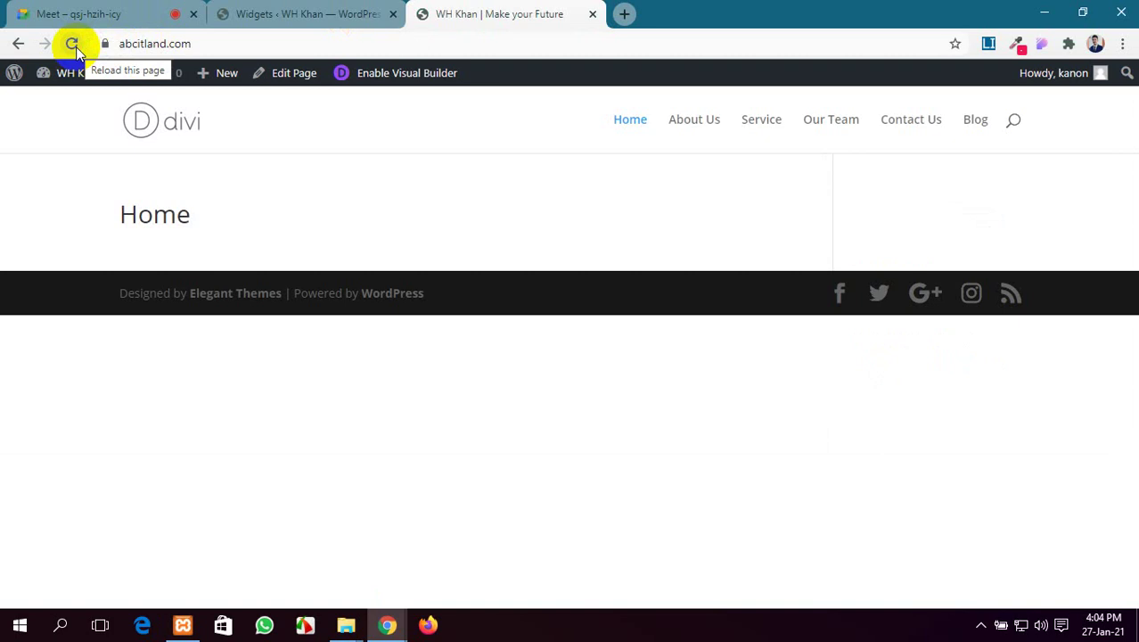
Check About Us, Service, Our Team, Contact Us, Blog, Home and the search field for widgets
left_click(699, 120)
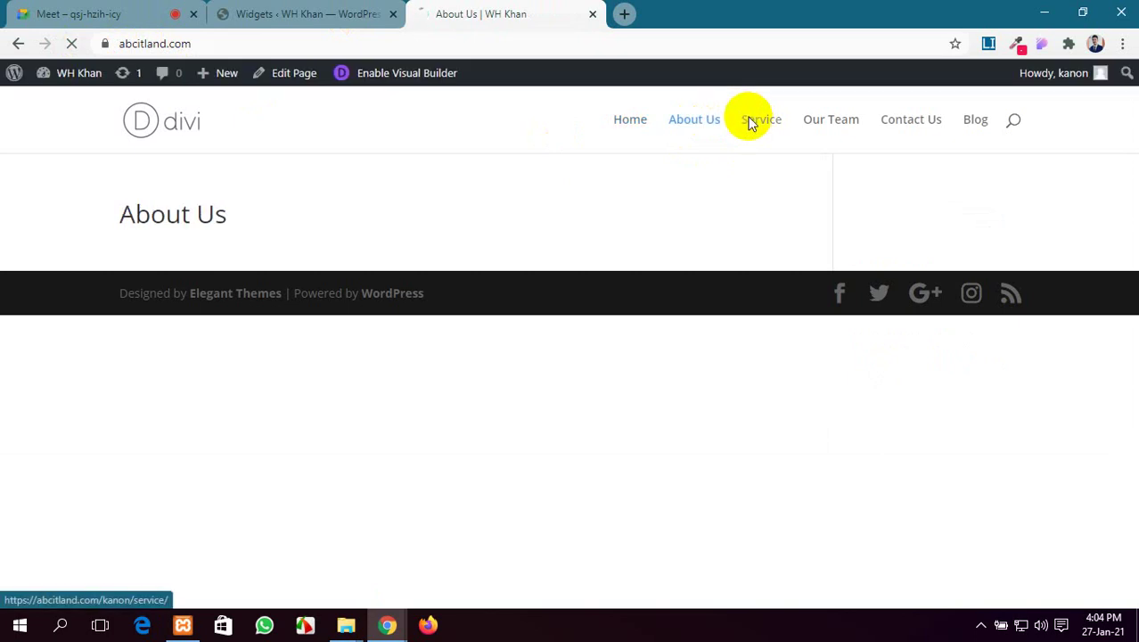
left_click(750, 123)
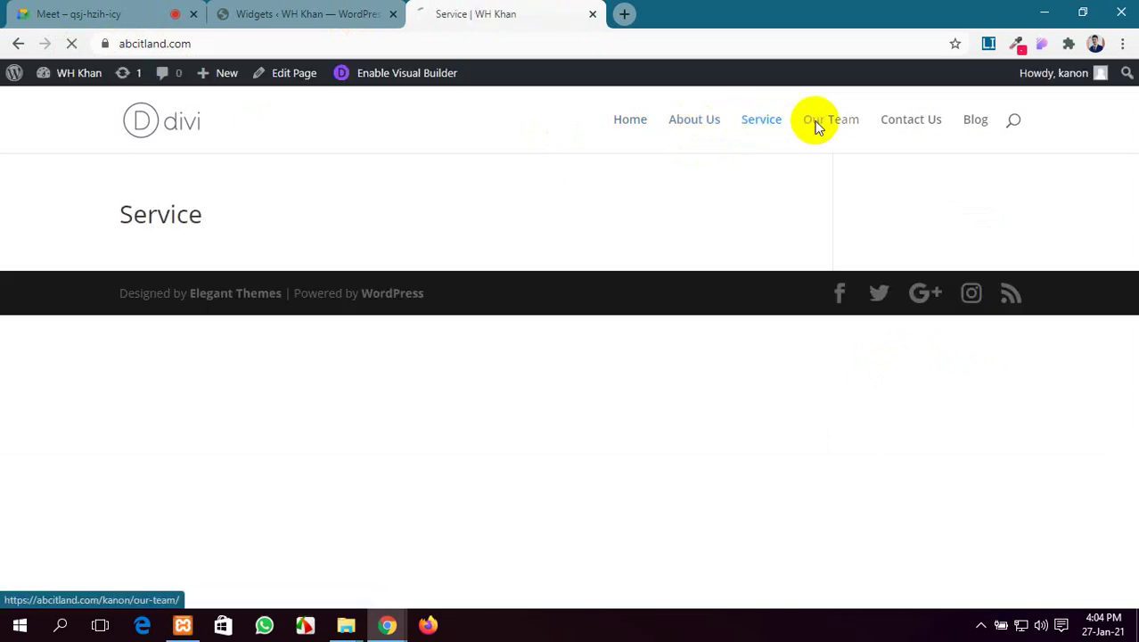
left_click(815, 124)
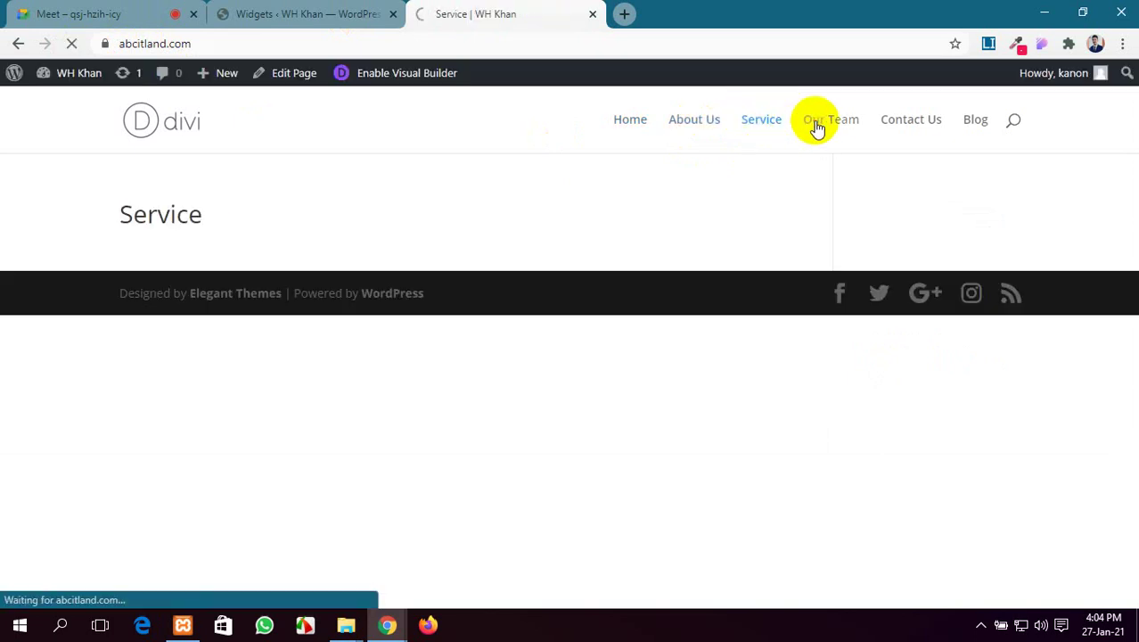
left_click(903, 126)
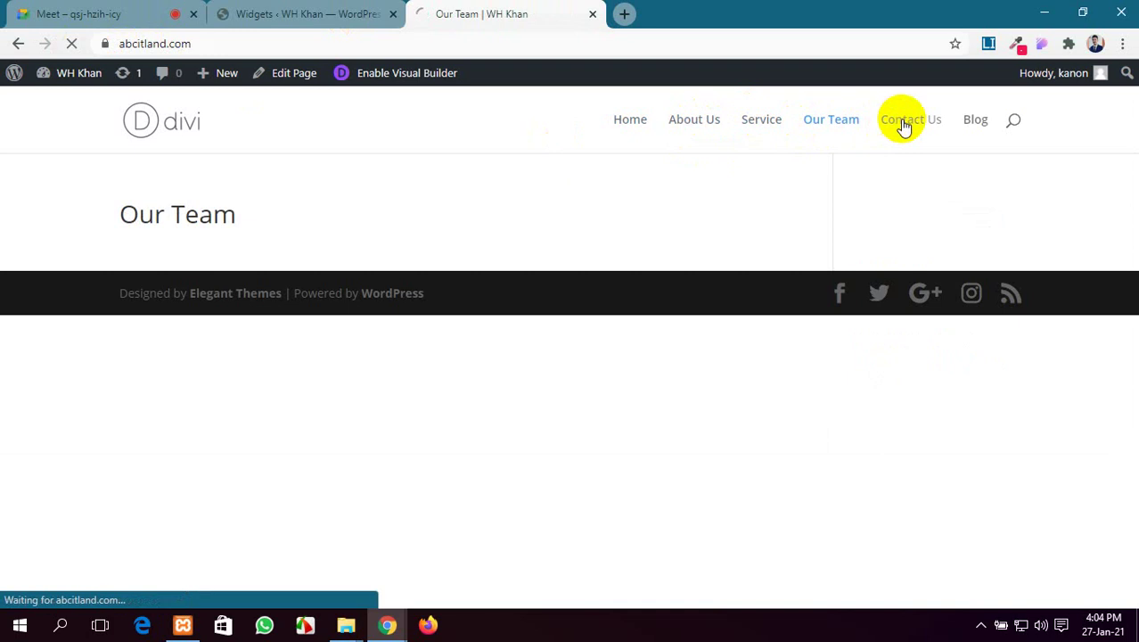
left_click(981, 126)
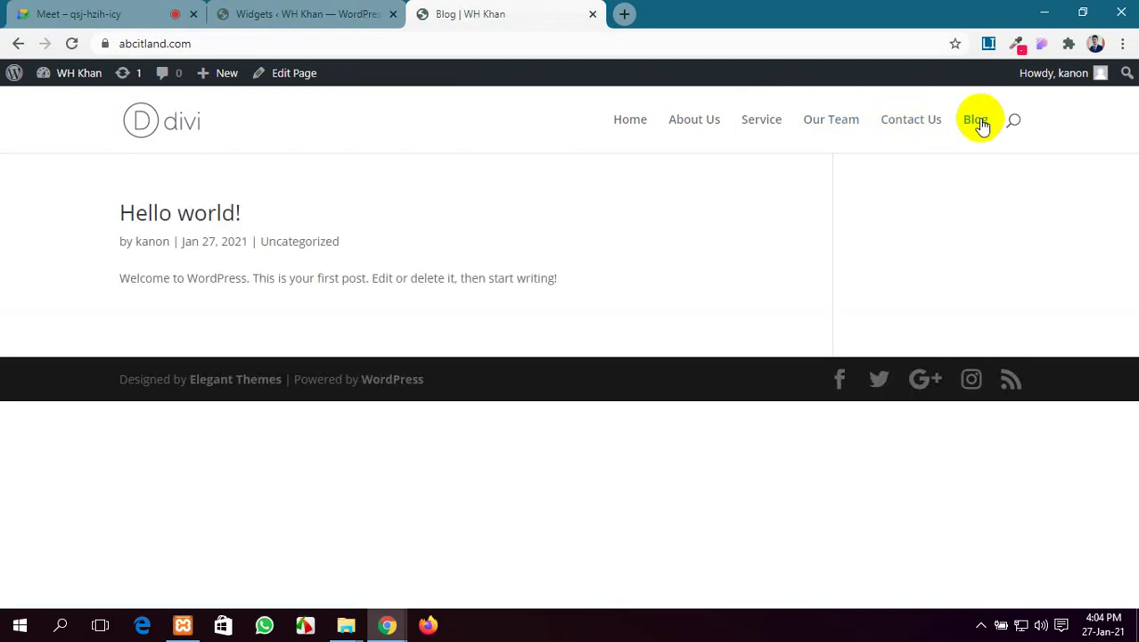
left_click(621, 129)
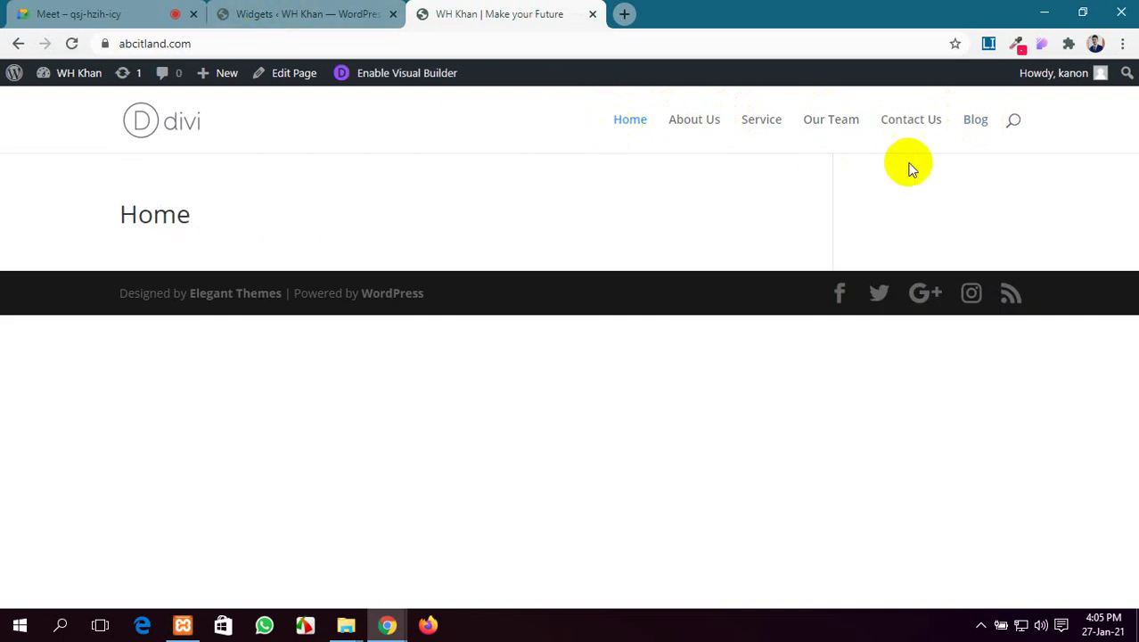
left_click(1015, 122)
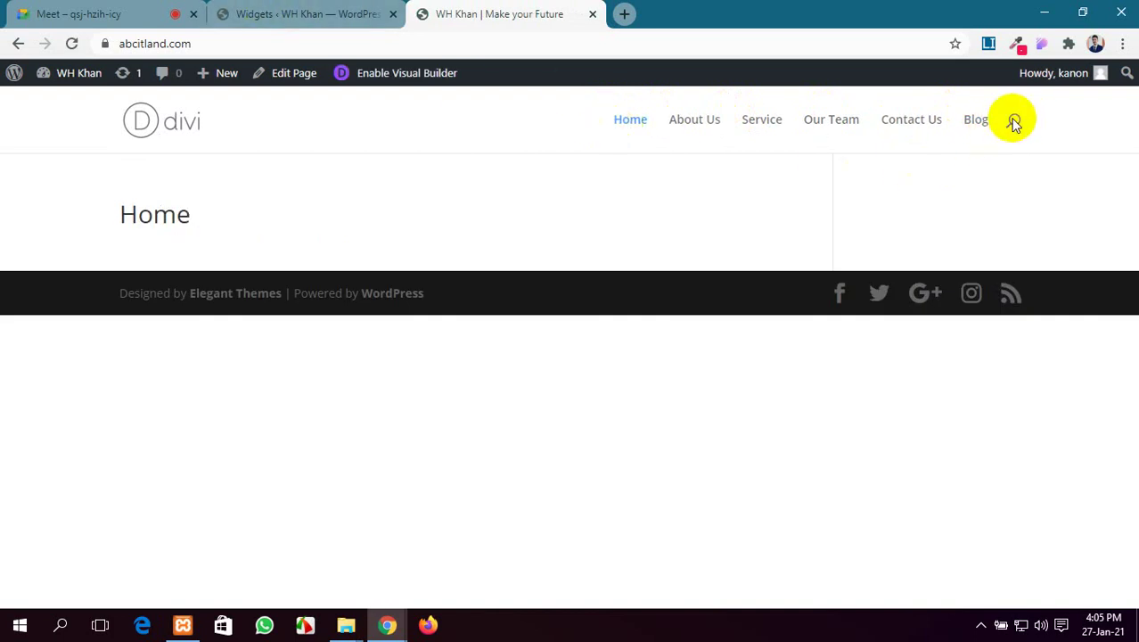
left_click(1007, 117)
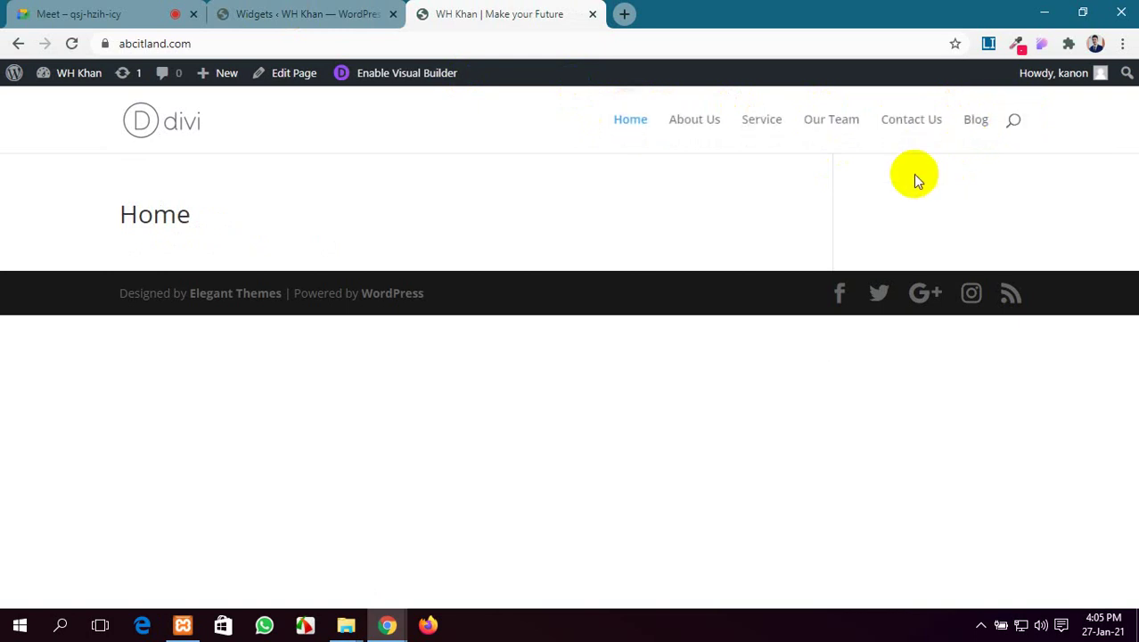
left_click(265, 11)
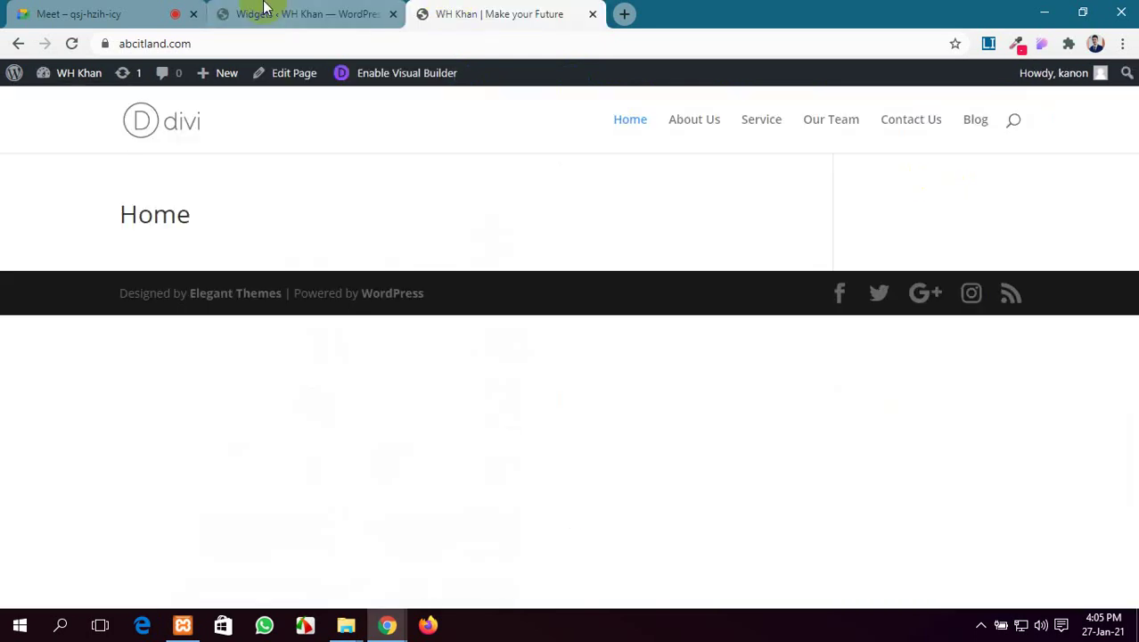
Go back to the admin Dashboard, which shows 1 post and 6 pages
left_click(266, 10)
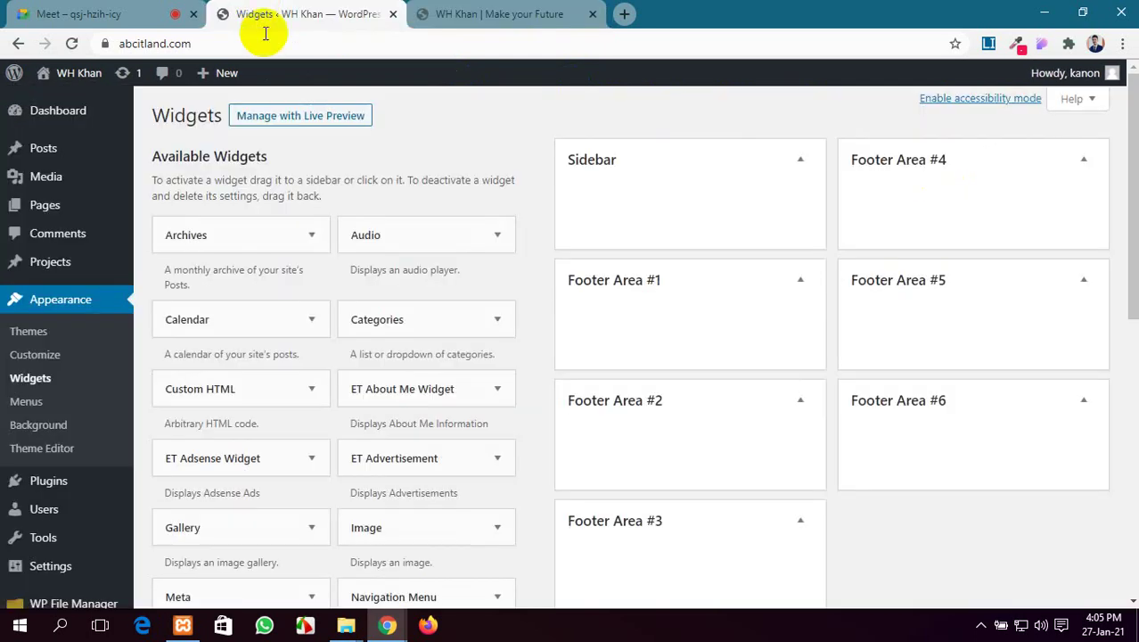
left_click(71, 112)
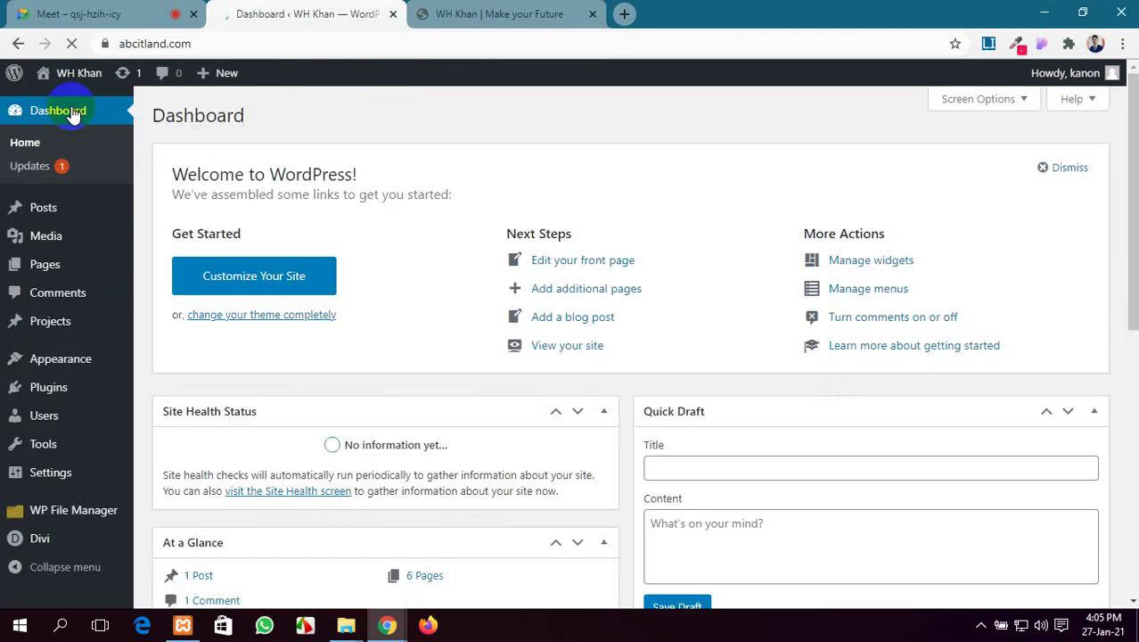
left_click(460, 11)
left_click(374, 11)
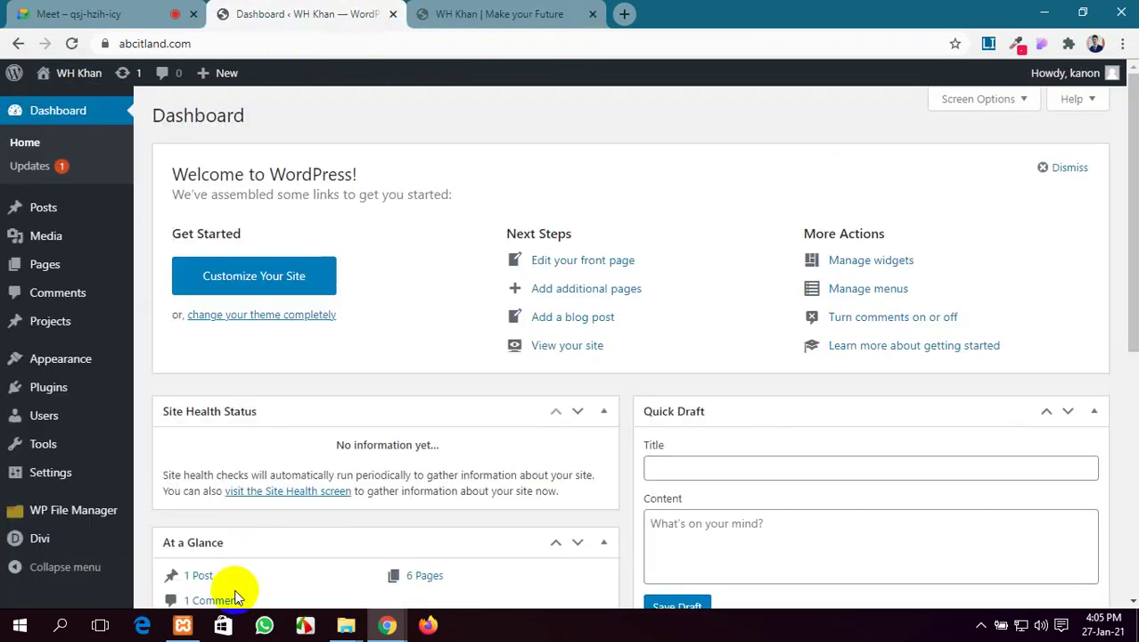